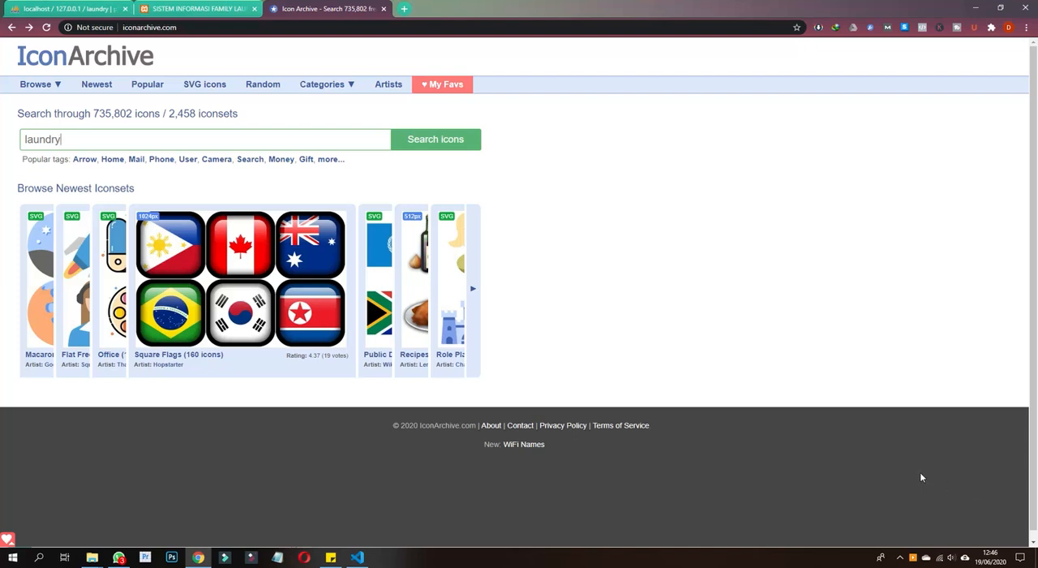
# - Reload the Family Laundry login page from localhost/family-laundry/, without the index.php logout part of the address
pyautogui.click(164, 8)
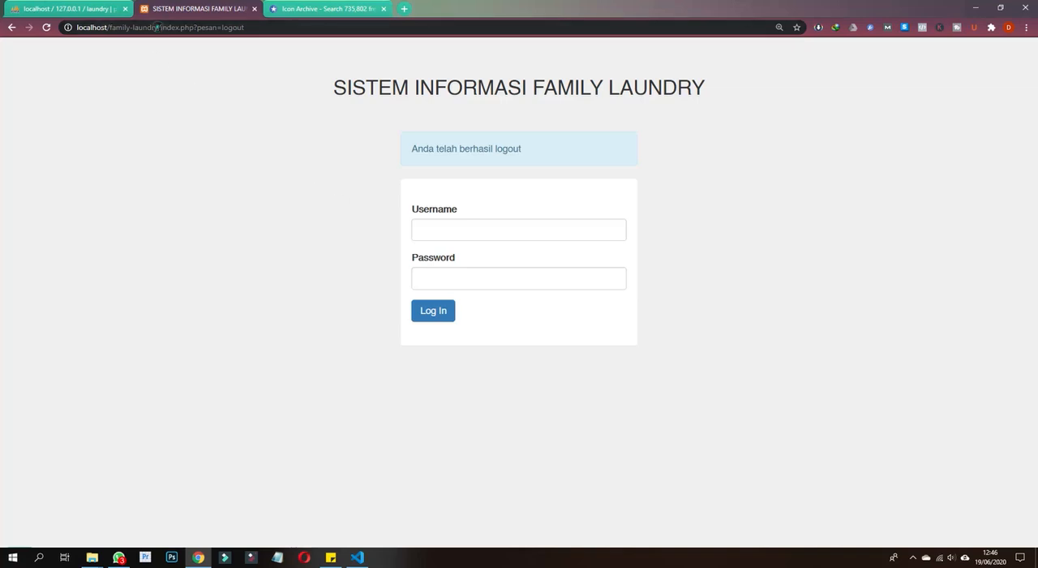
pyautogui.moveTo(158, 27); pyautogui.dragTo(245, 27)
pyautogui.press('BackSpace')
pyautogui.press('Return')
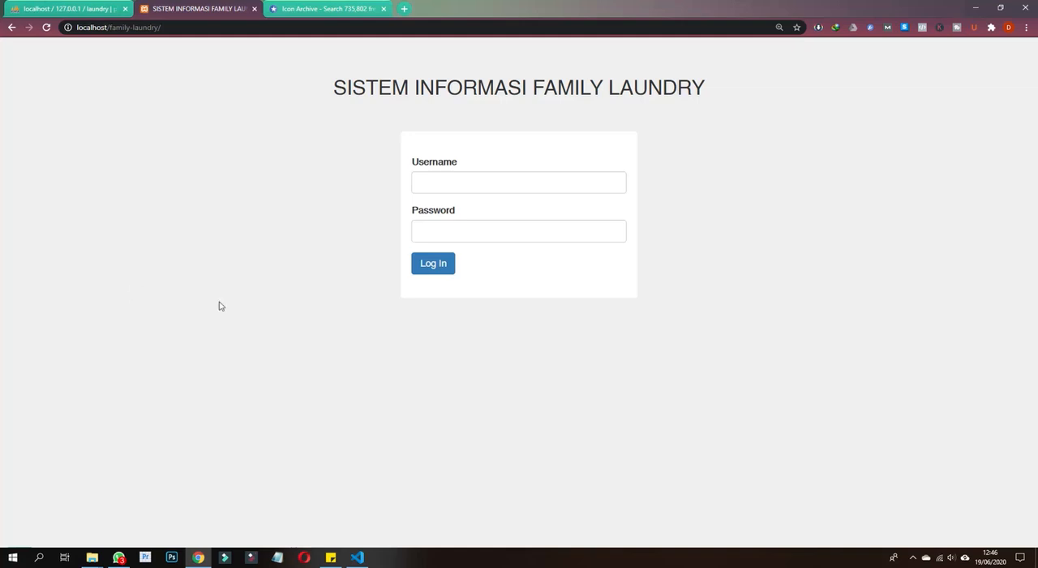
pyautogui.click(914, 557)
pyautogui.moveTo(880, 514)
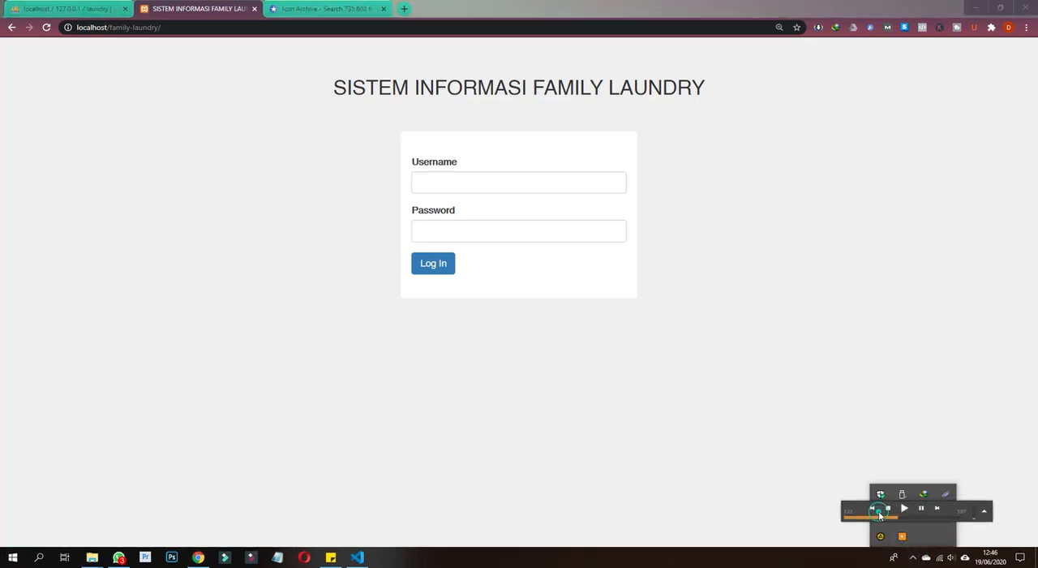
pyautogui.click(881, 439)
pyautogui.click(913, 557)
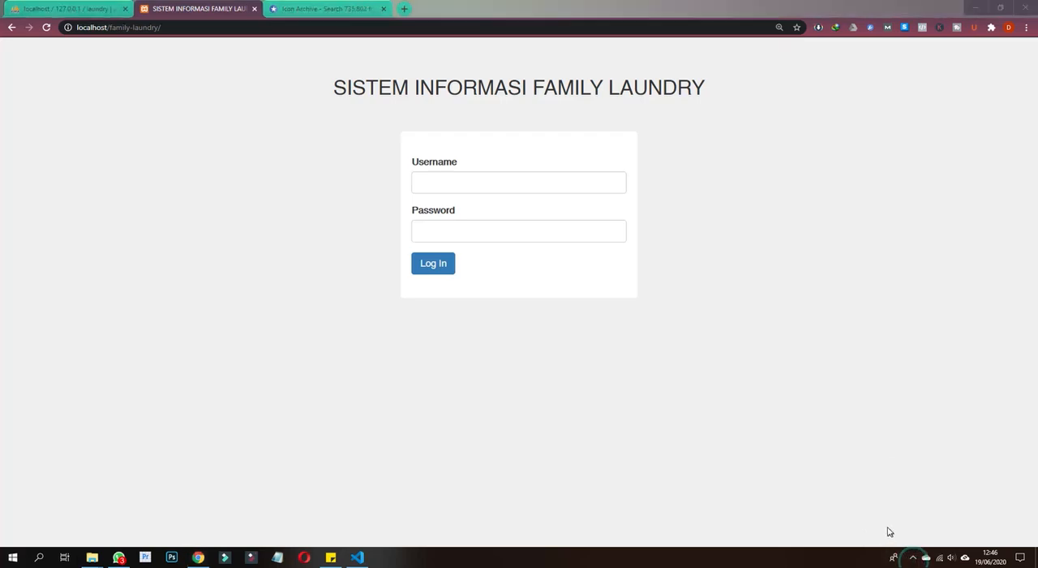
pyautogui.click(912, 559)
pyautogui.moveTo(885, 520)
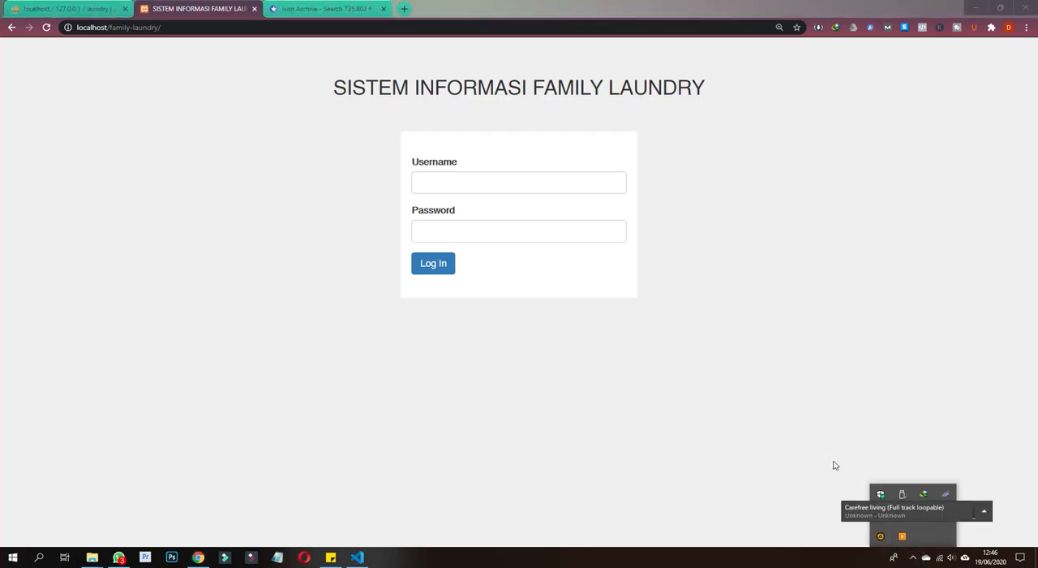
pyautogui.moveTo(940, 519)
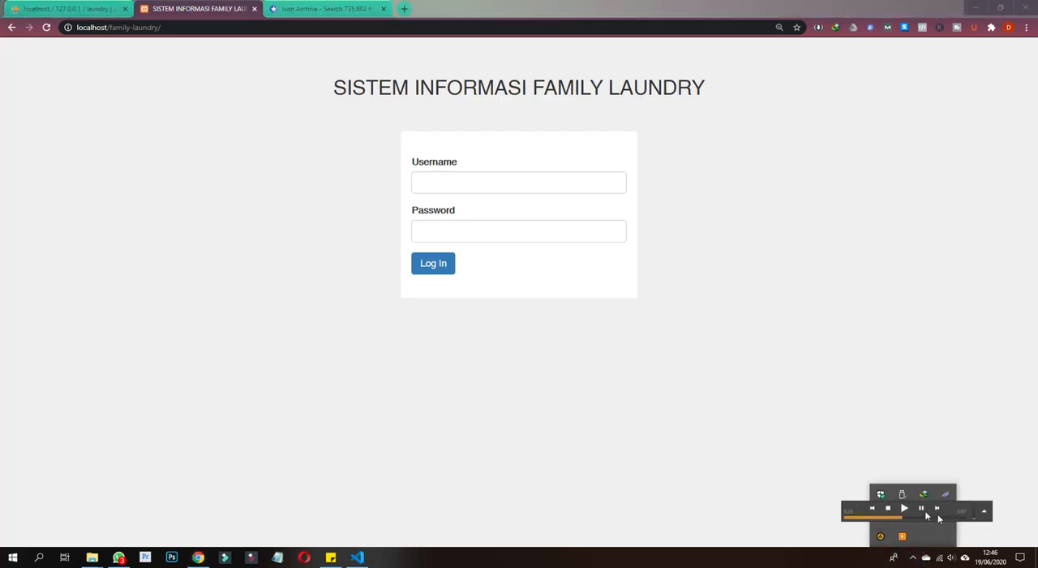
pyautogui.click(983, 511)
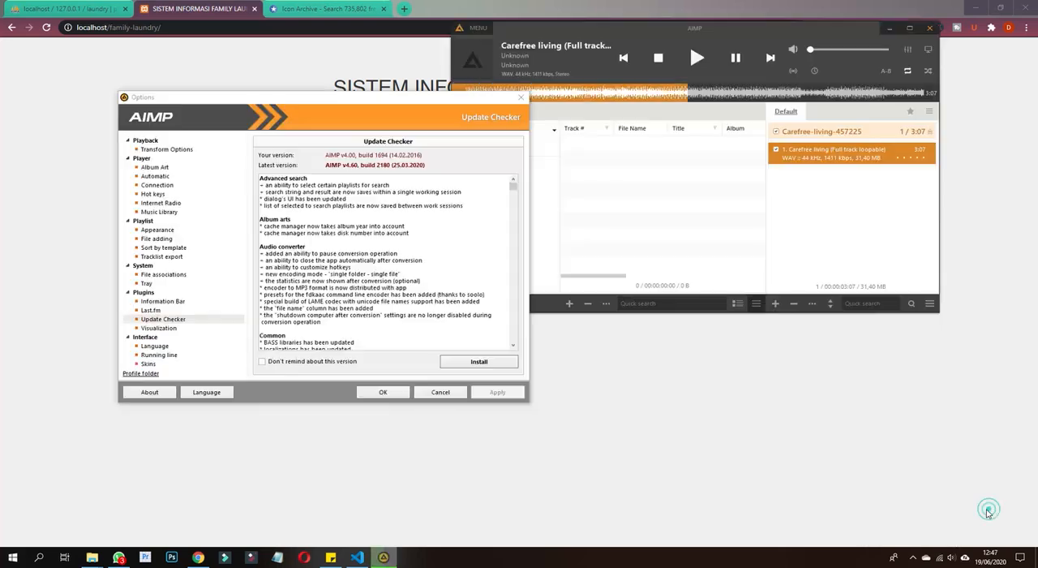
# - Open the XAMPP Control Panel, close the AIMP options window and minimize the AIMP player
pyautogui.click(912, 558)
pyautogui.click(912, 514)
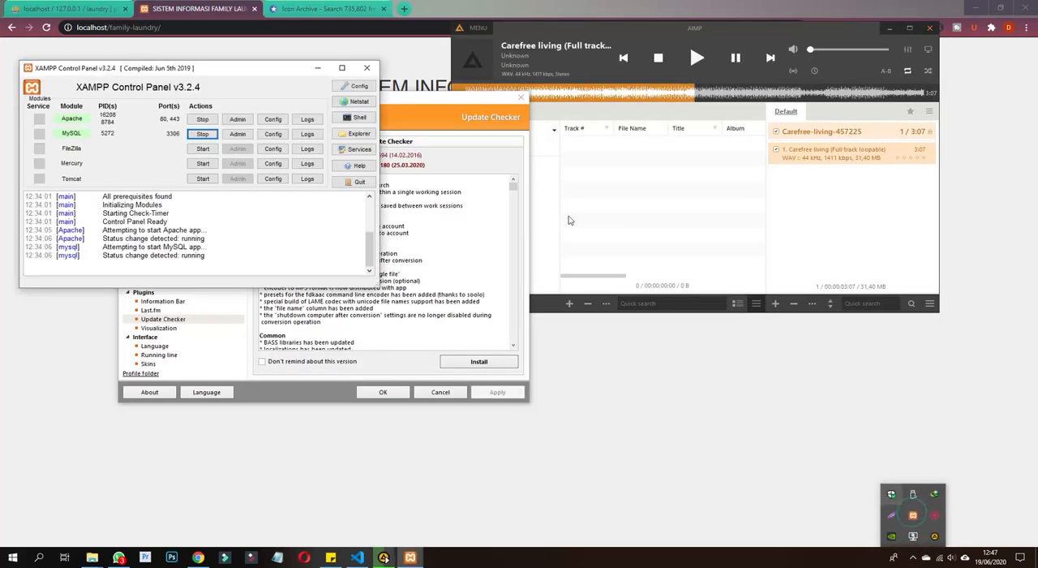
pyautogui.click(520, 98)
pyautogui.click(889, 29)
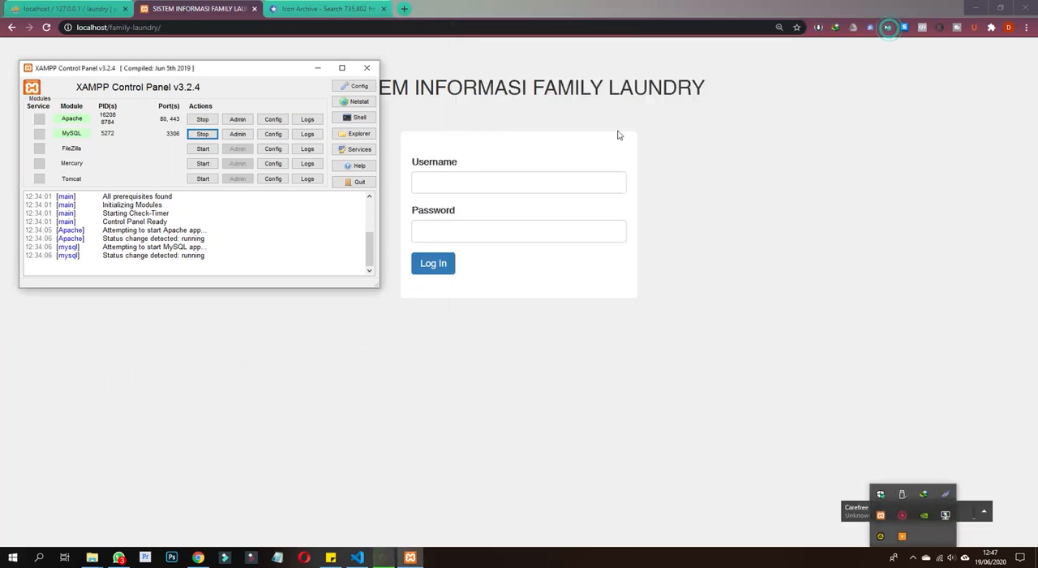
pyautogui.click(987, 508)
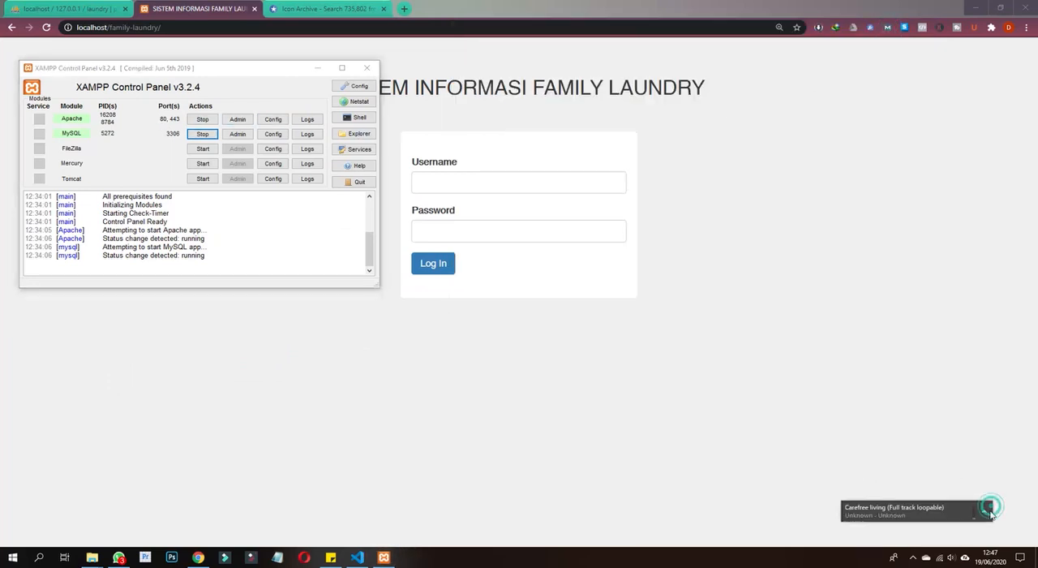
pyautogui.click(984, 509)
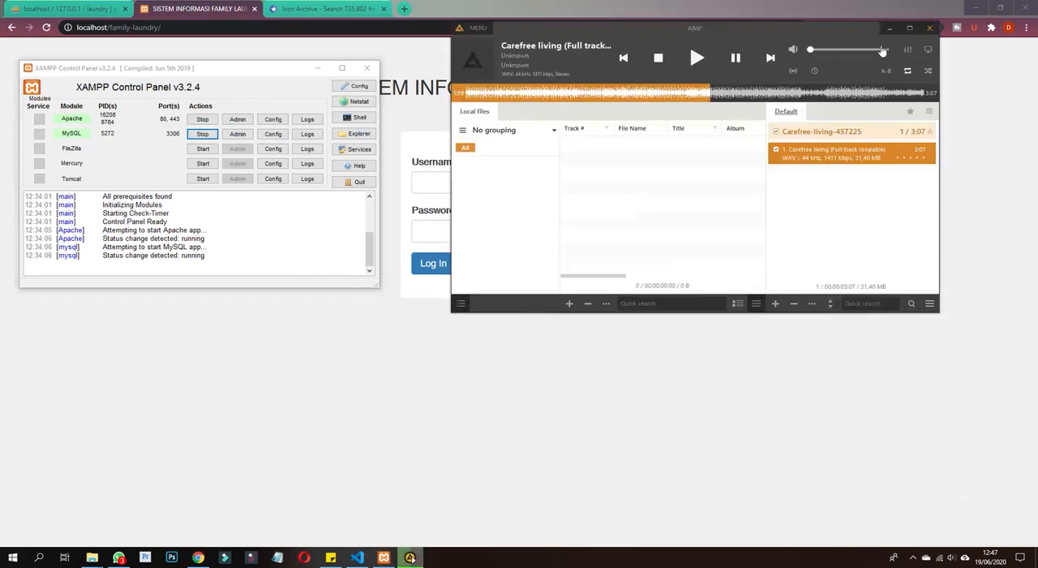
pyautogui.click(889, 28)
pyautogui.click(892, 266)
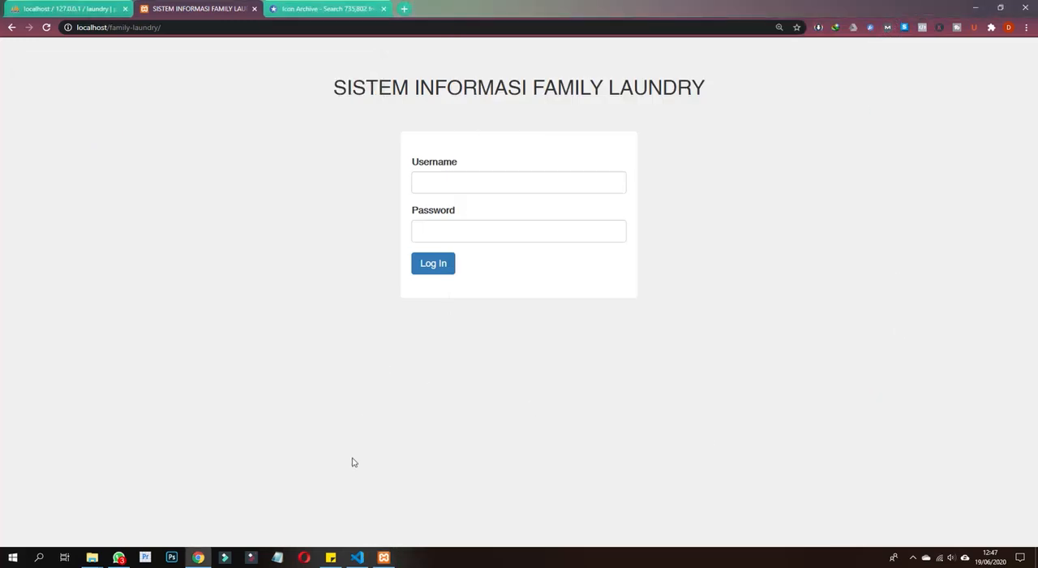
# - Check the Apache and MySQL modules in the XAMPP Control Panel, and view the family-laundry project in Visual Studio Code
pyautogui.click(384, 557)
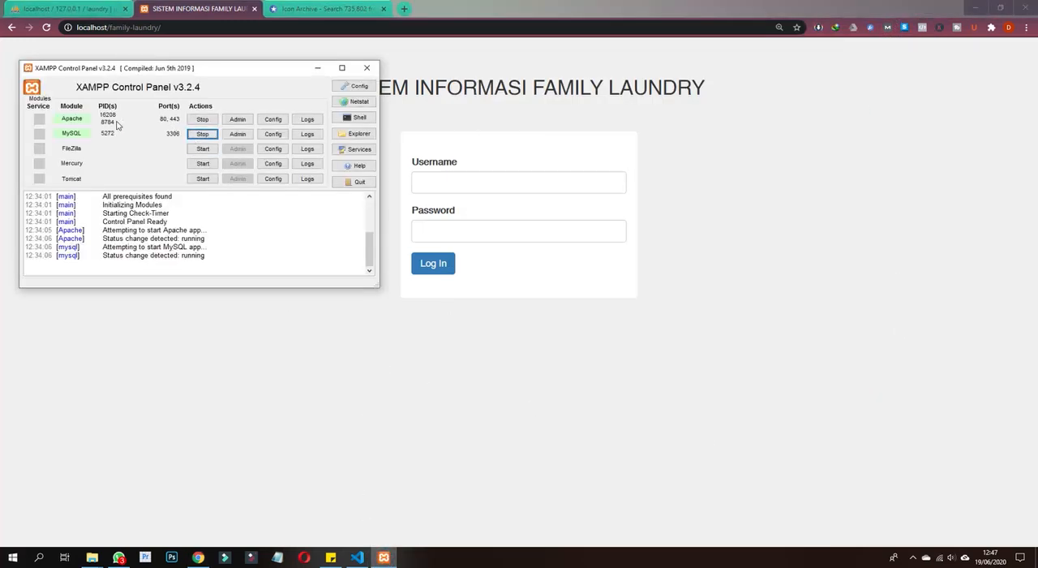
pyautogui.click(317, 70)
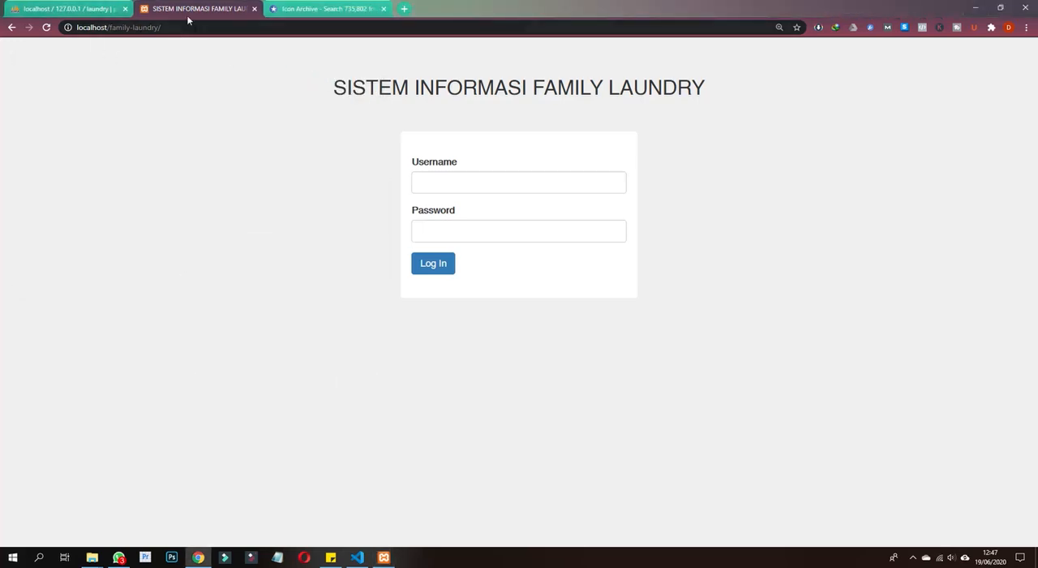
pyautogui.click(363, 556)
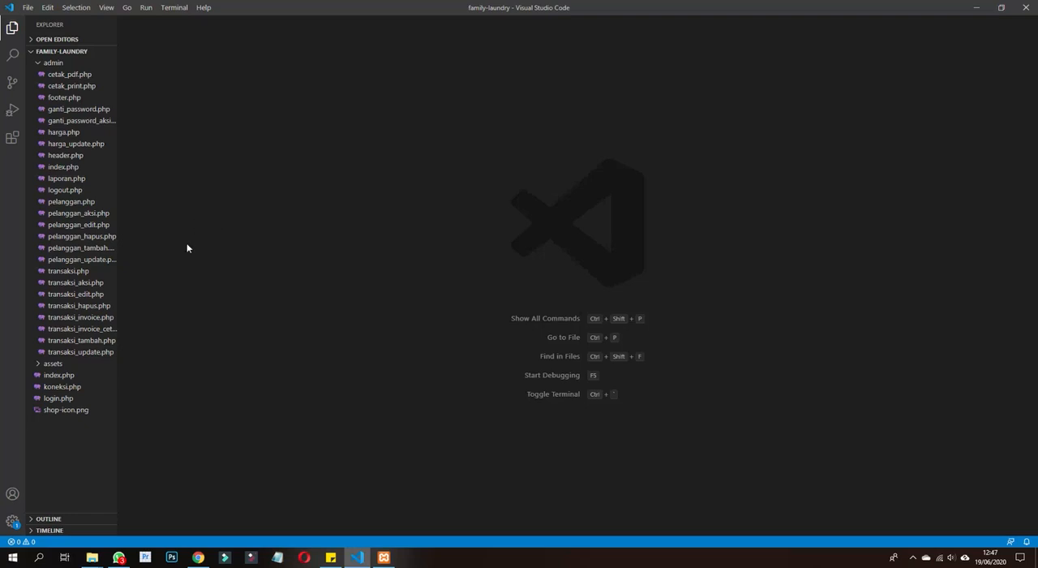
# - Switch to Chrome and copy the IconArchive site's web address into a blank Notepad document
pyautogui.click(199, 557)
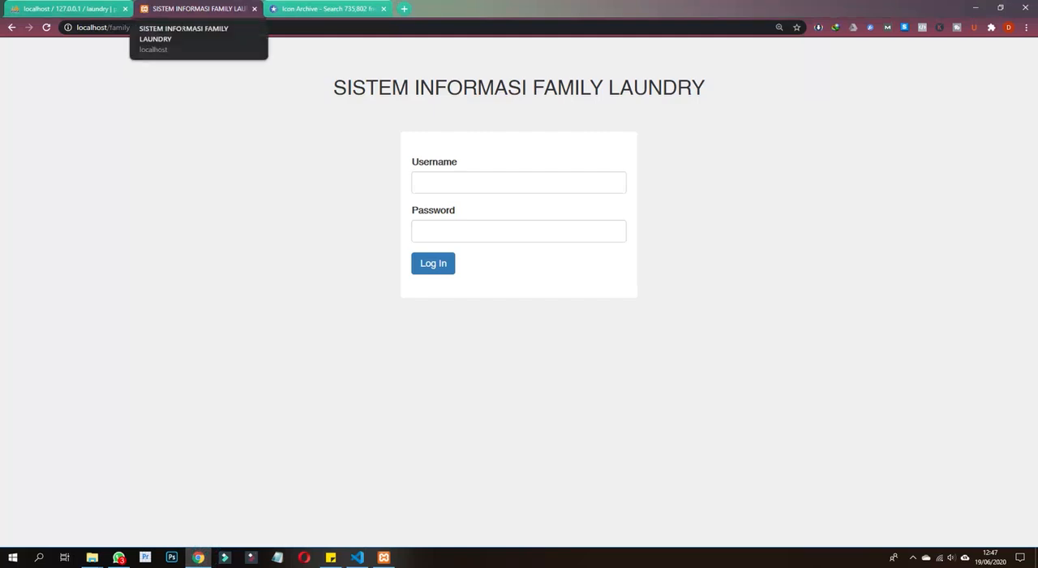
pyautogui.click(328, 8)
pyautogui.click(189, 28)
pyautogui.hotkey('ctrl', 'c')
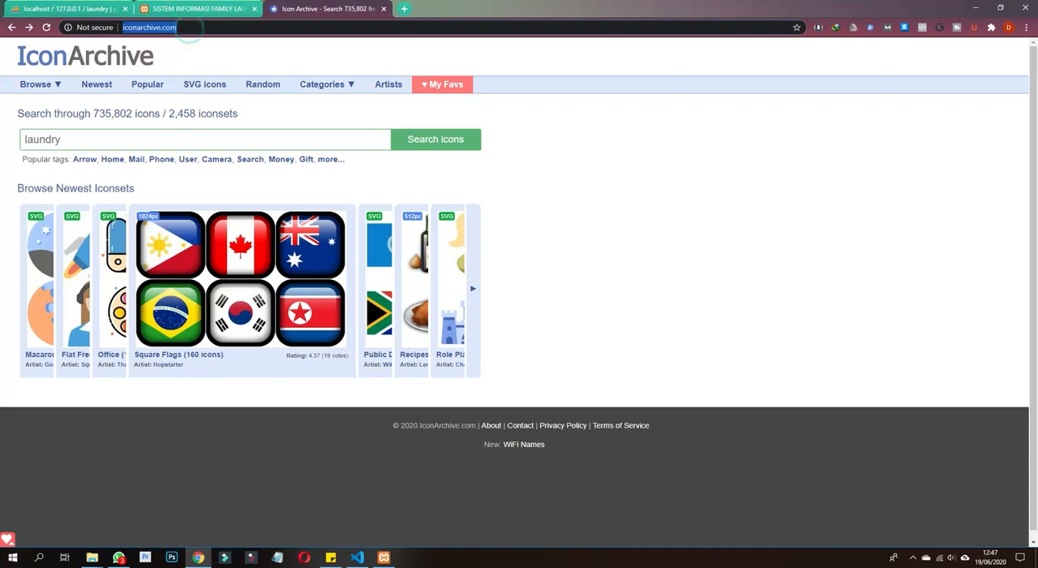
pyautogui.click(277, 556)
pyautogui.hotkey('ctrl', 'v')
# - Enlarge the Notepad font so the IconArchive address is displayed in large text
pyautogui.click(235, 116)
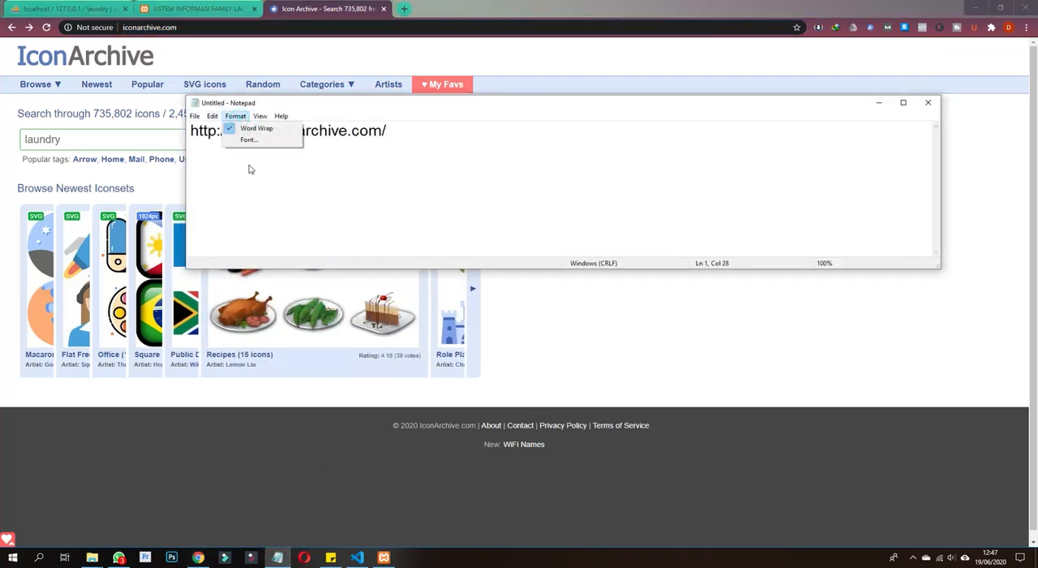
pyautogui.click(253, 143)
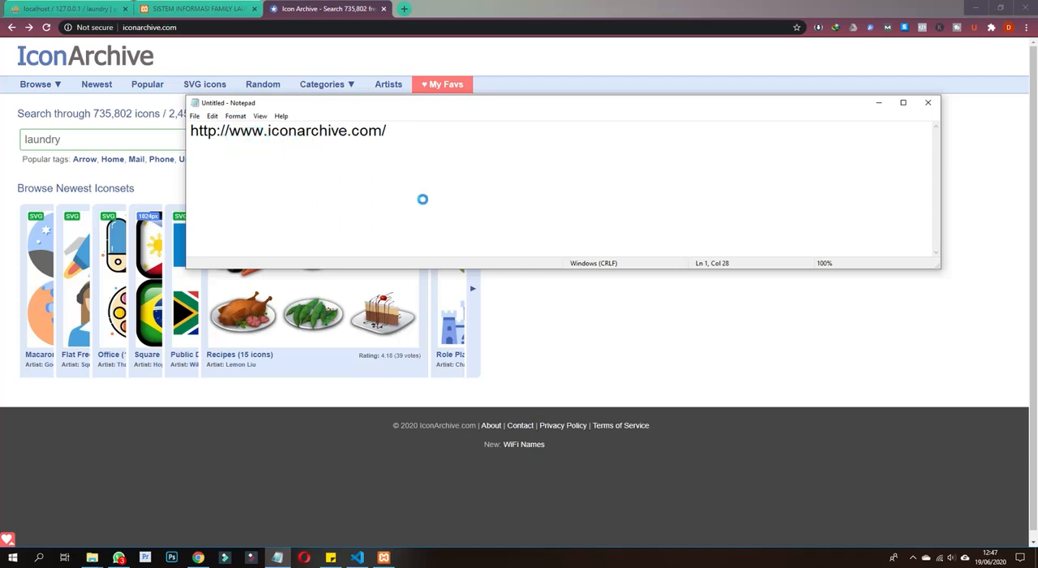
pyautogui.click(395, 262)
pyautogui.click(396, 270)
pyautogui.click(357, 409)
pyautogui.click(570, 143)
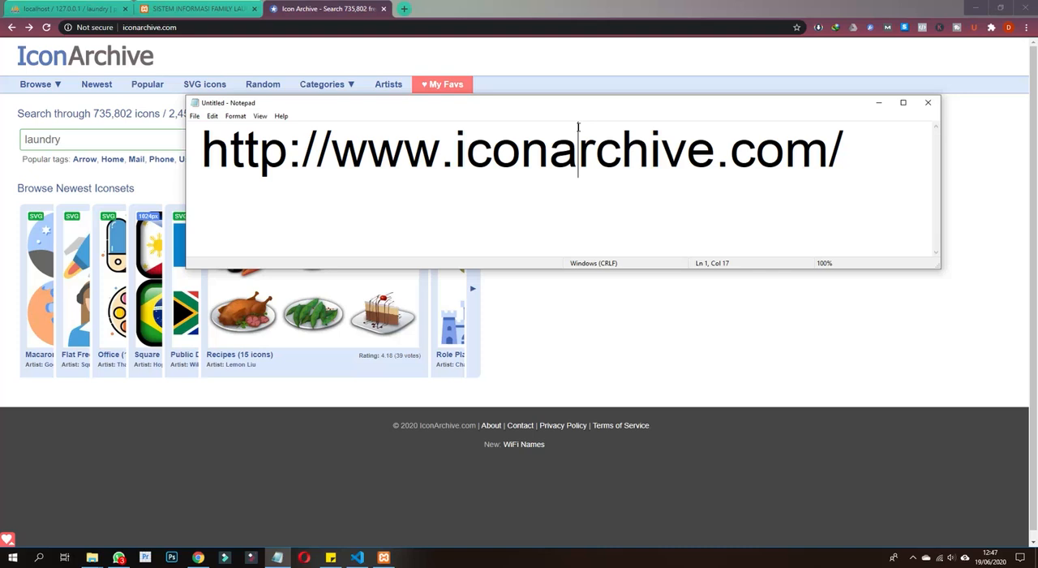
pyautogui.click(851, 161)
# - Search IconArchive in Chrome for "laundry" icons
pyautogui.doubleClick(119, 138)
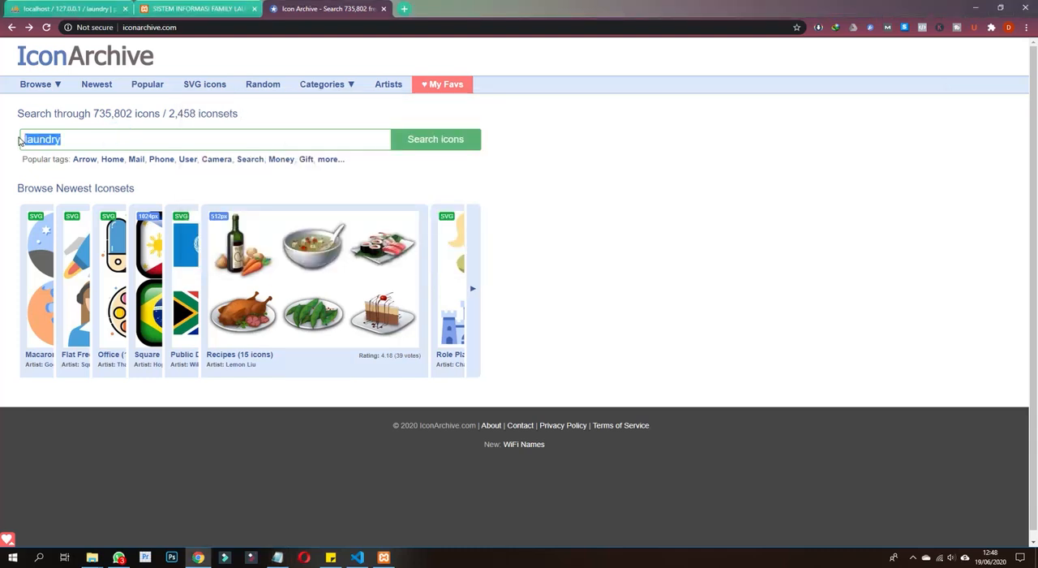
pyautogui.click(176, 7)
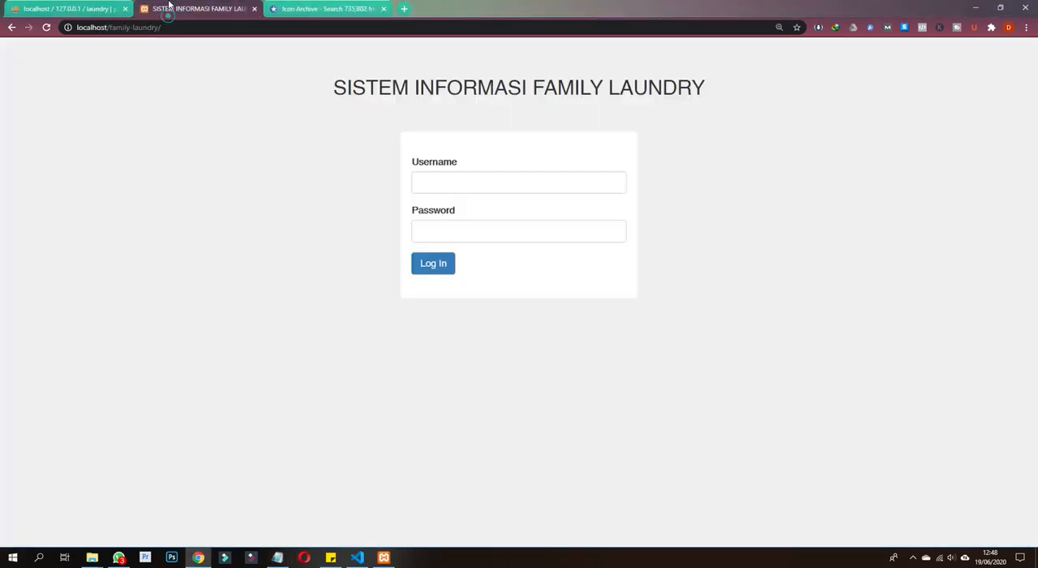
pyautogui.click(273, 6)
pyautogui.click(419, 146)
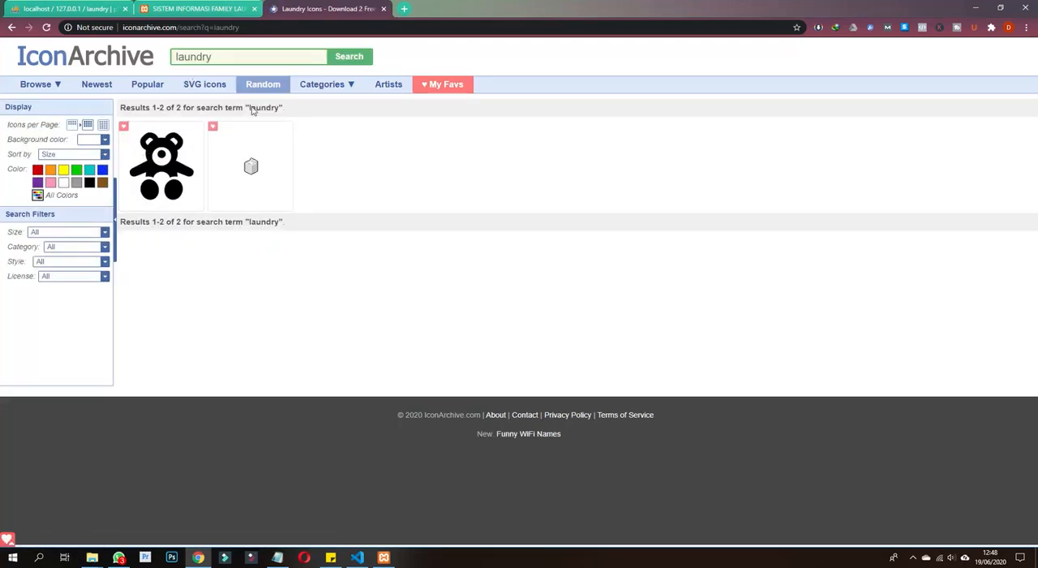
# - Replace the IconArchive search term with "shop" and run the search
pyautogui.doubleClick(217, 56)
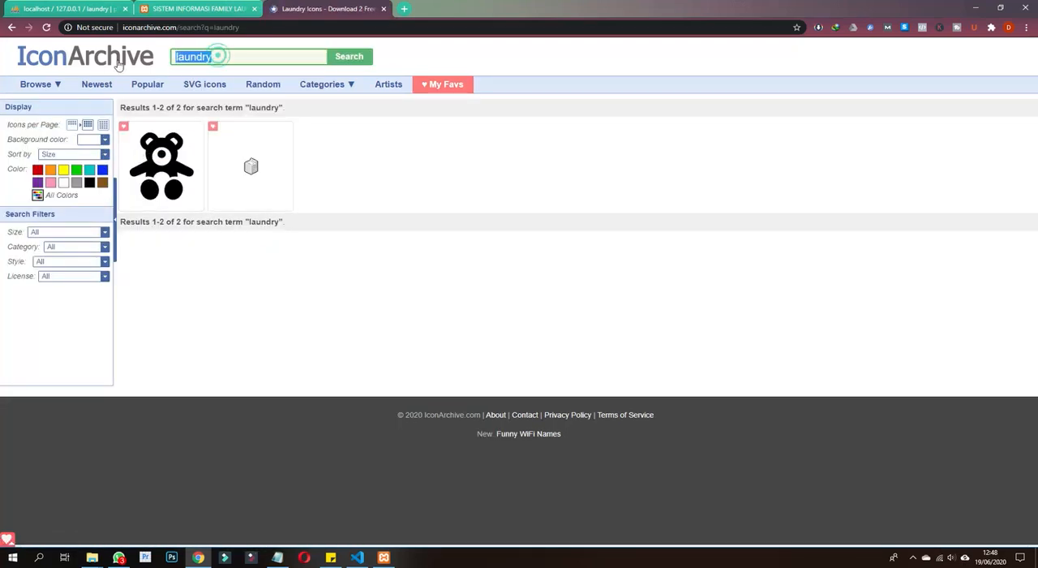
pyautogui.write('shop')
pyautogui.press('Return')
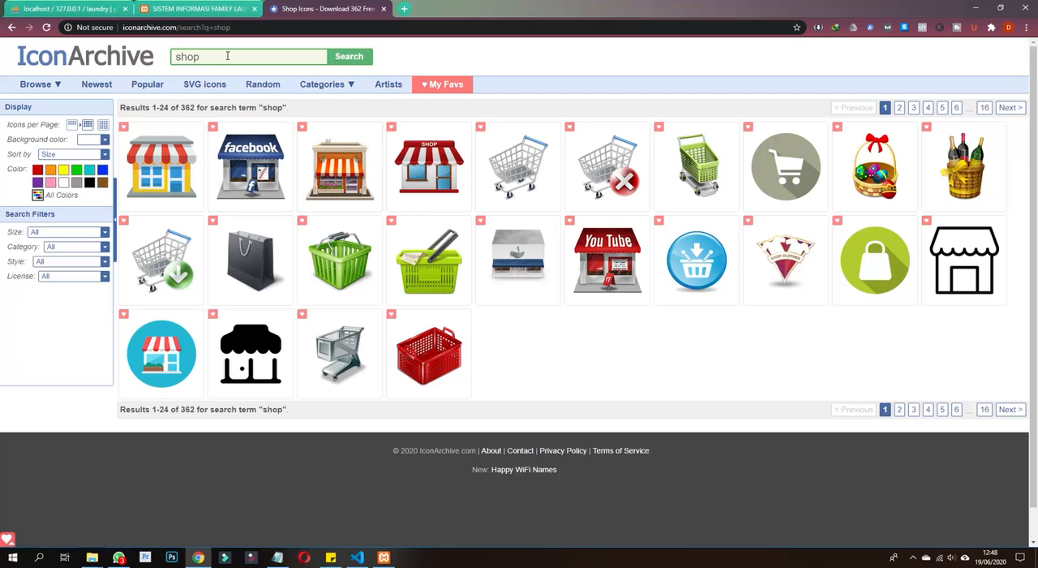
# - Choose the first shop icon, with the red-and-white awning, and open its 16 pixel PNG version
pyautogui.click(162, 174)
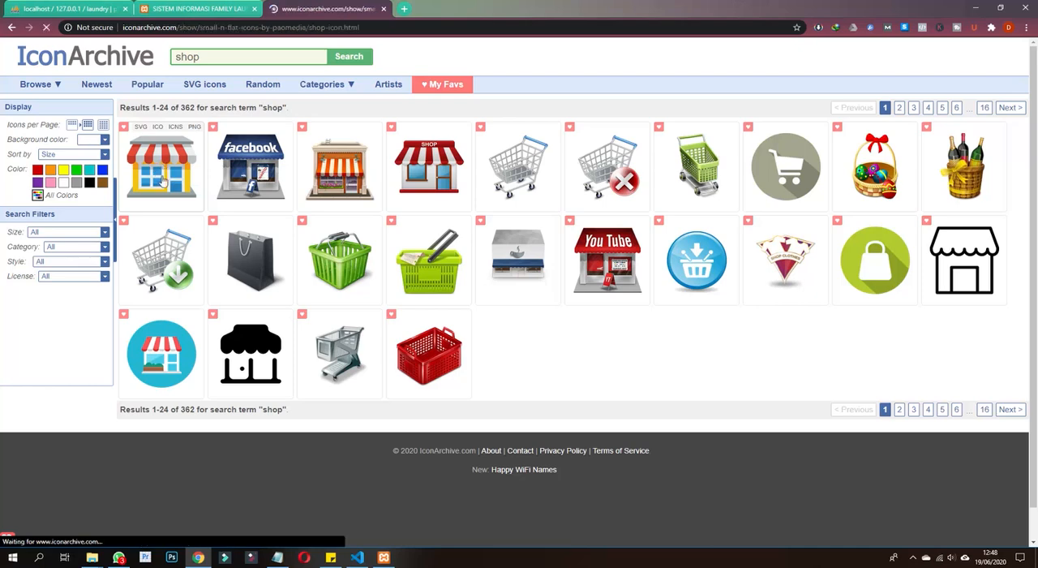
pyautogui.scroll(-1, 171, 384)
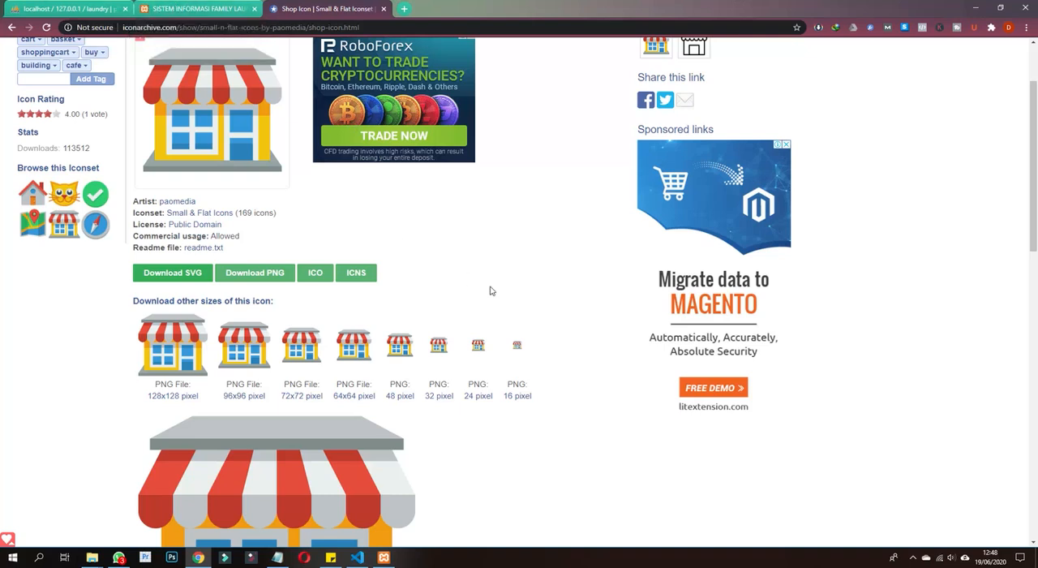
pyautogui.click(517, 395)
# - Save the 16 pixel shop icon to the Downloads folder as a PNG image named favicon
pyautogui.rightClick(519, 292)
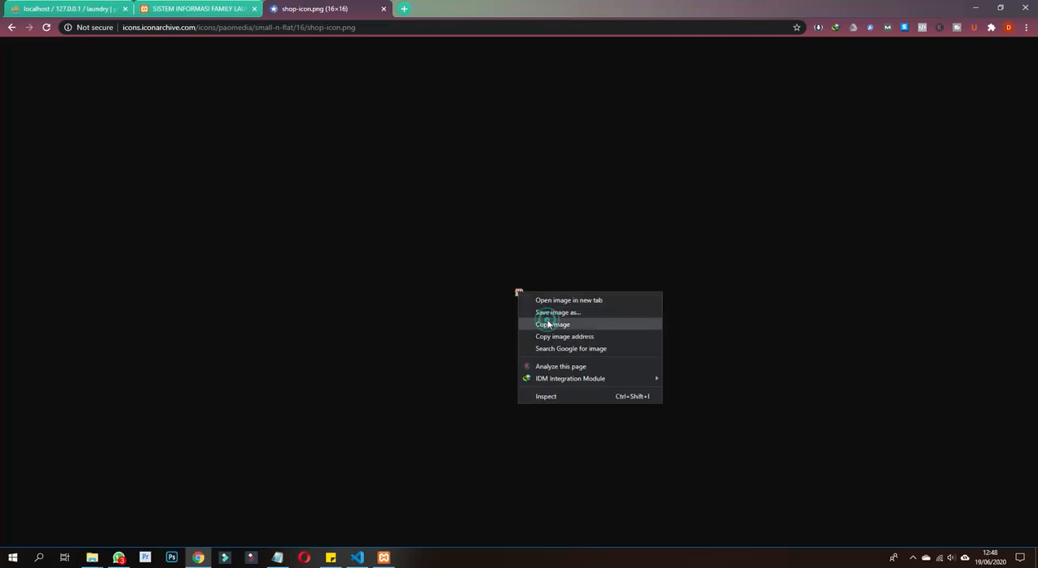
pyautogui.click(549, 313)
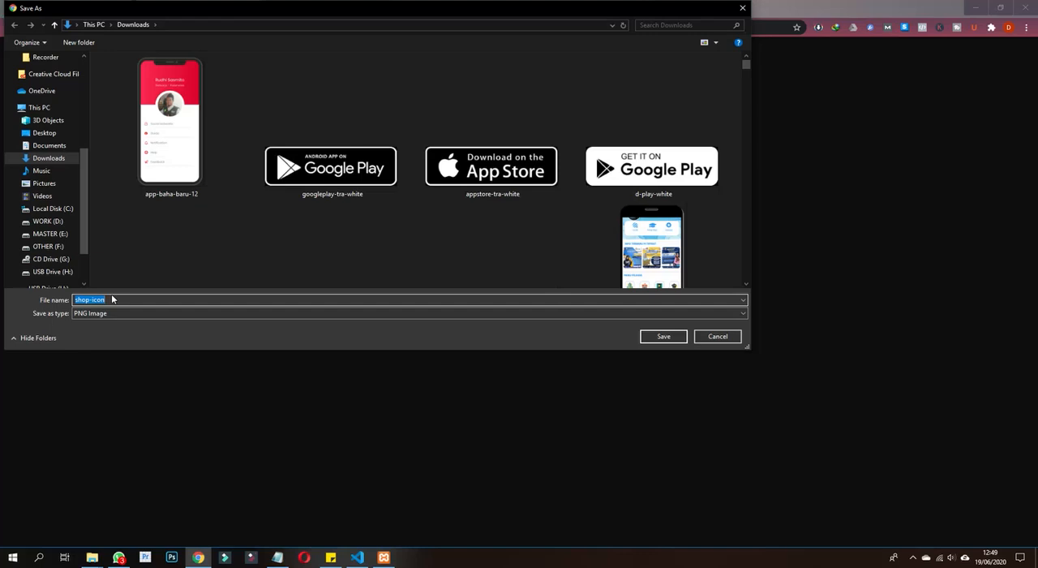
pyautogui.write('fav')
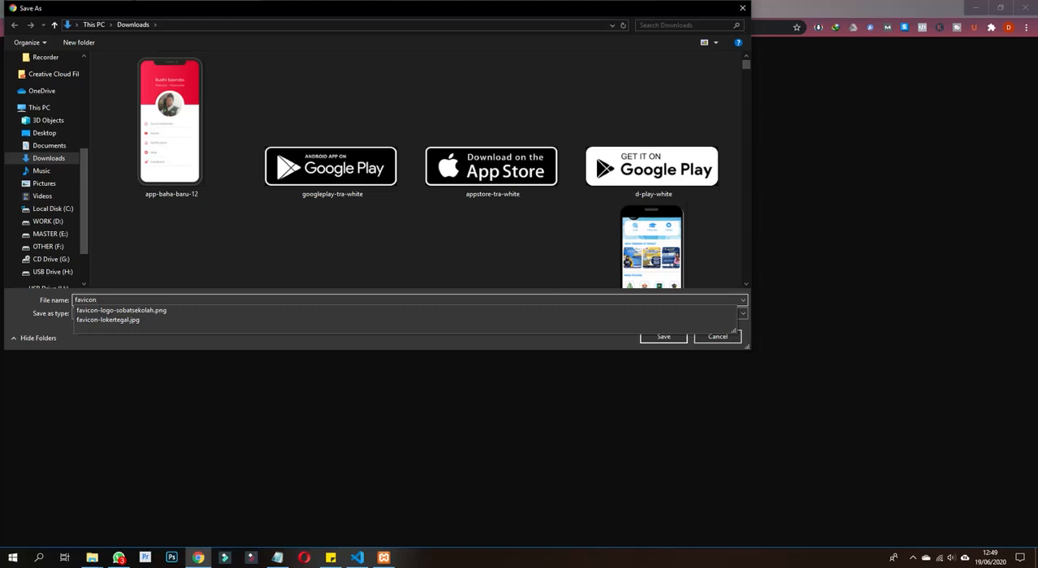
pyautogui.press('Return')
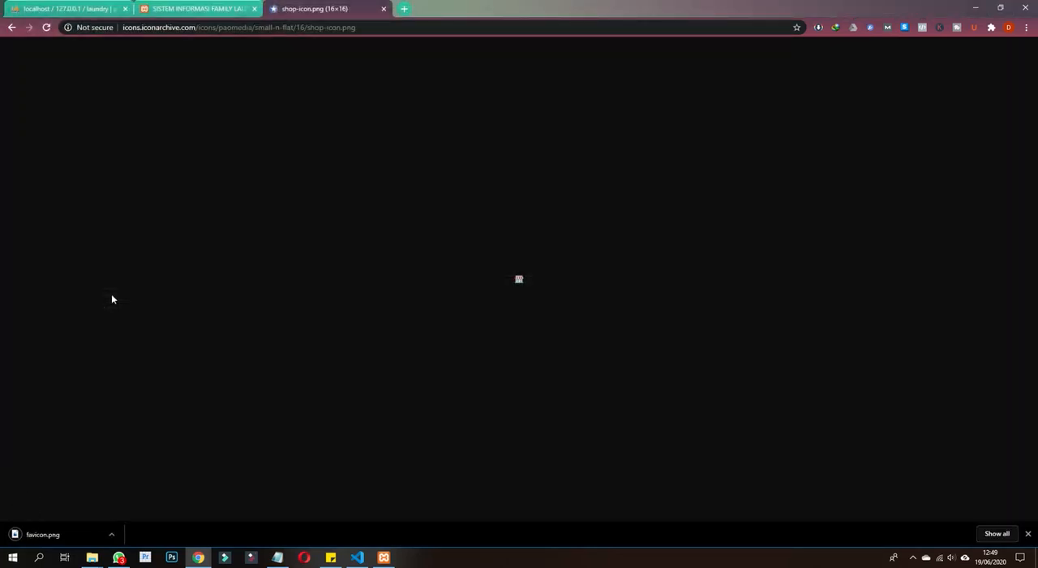
# - Show the downloaded favicon.png in the Downloads folder and cut the file for moving
pyautogui.click(112, 535)
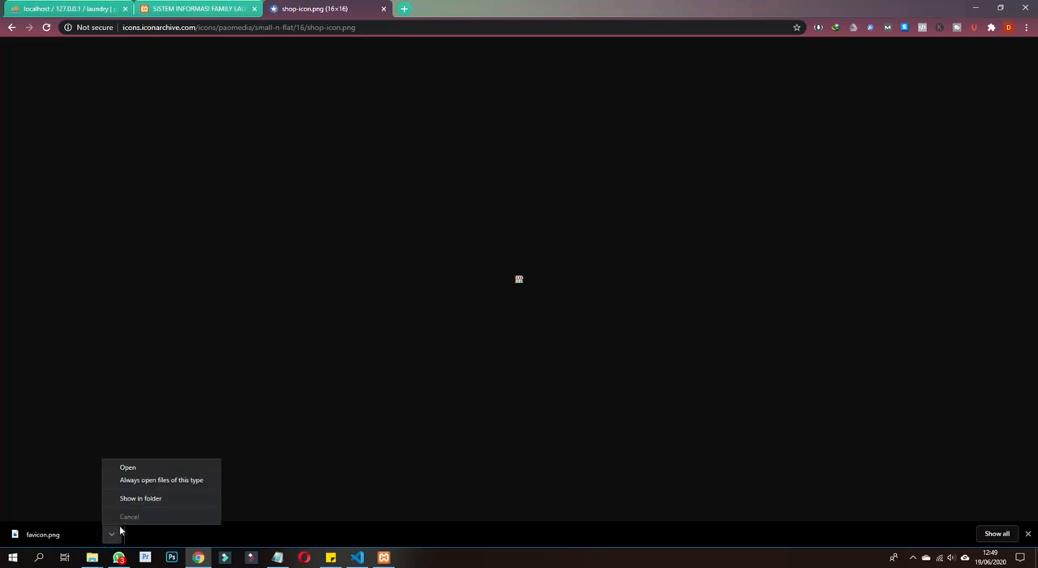
pyautogui.click(127, 498)
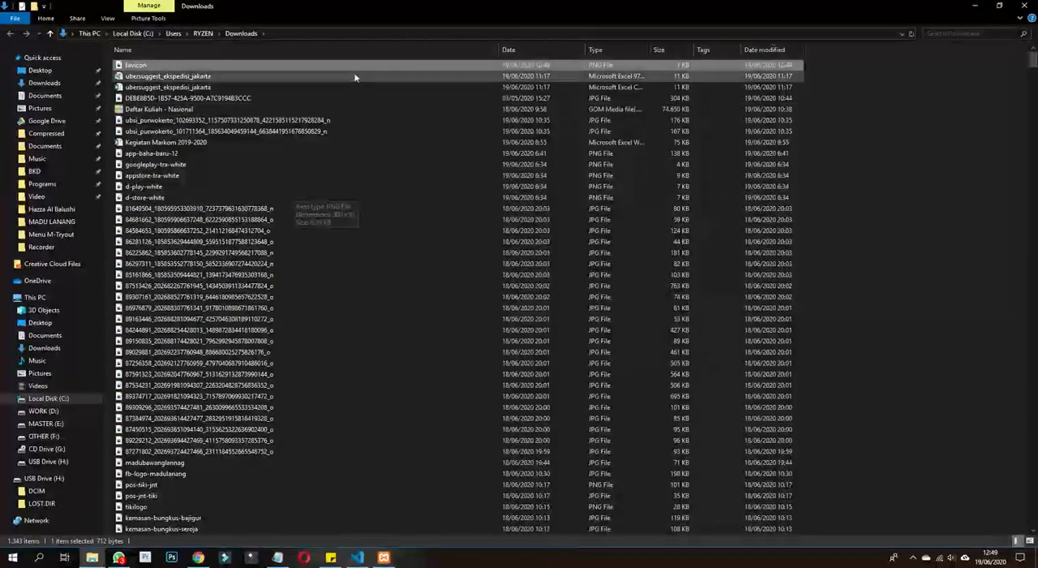
pyautogui.rightClick(172, 67)
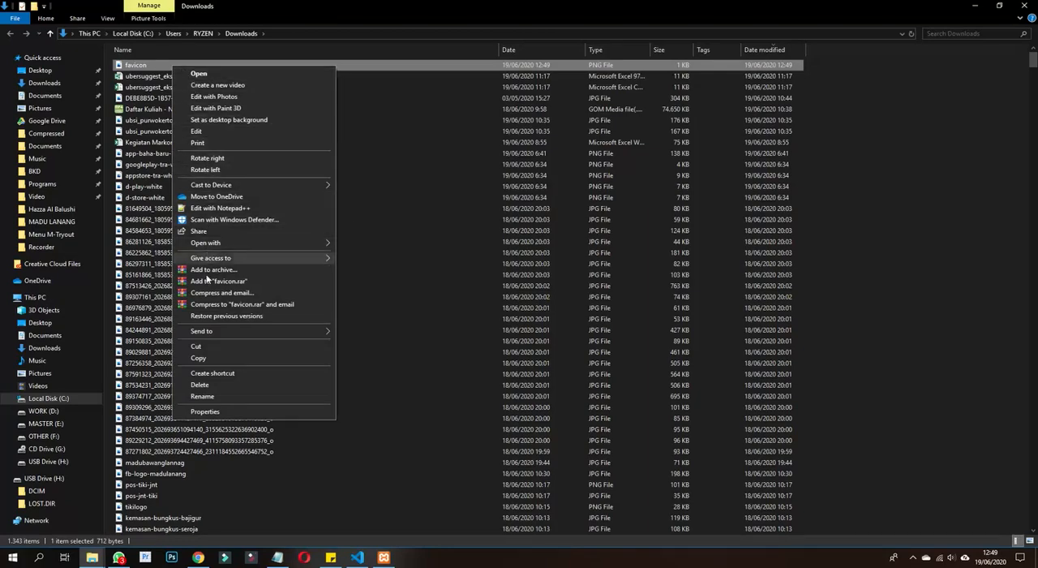
pyautogui.click(197, 346)
# - Go to the xampp\htdocs\family-laundry folder on drive C: and delete the existing shop-icon image
pyautogui.click(55, 399)
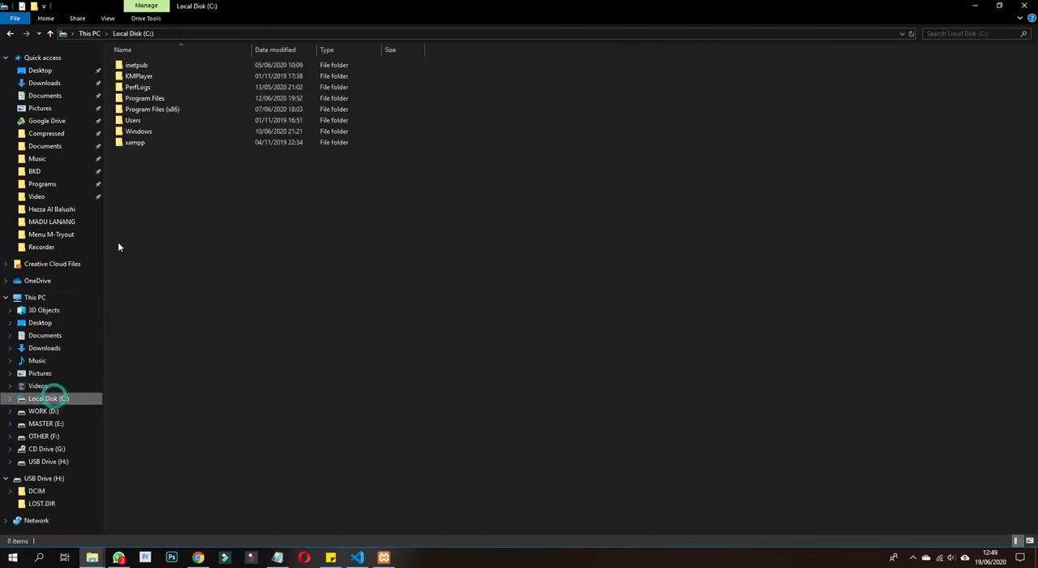
pyautogui.doubleClick(144, 144)
pyautogui.doubleClick(142, 120)
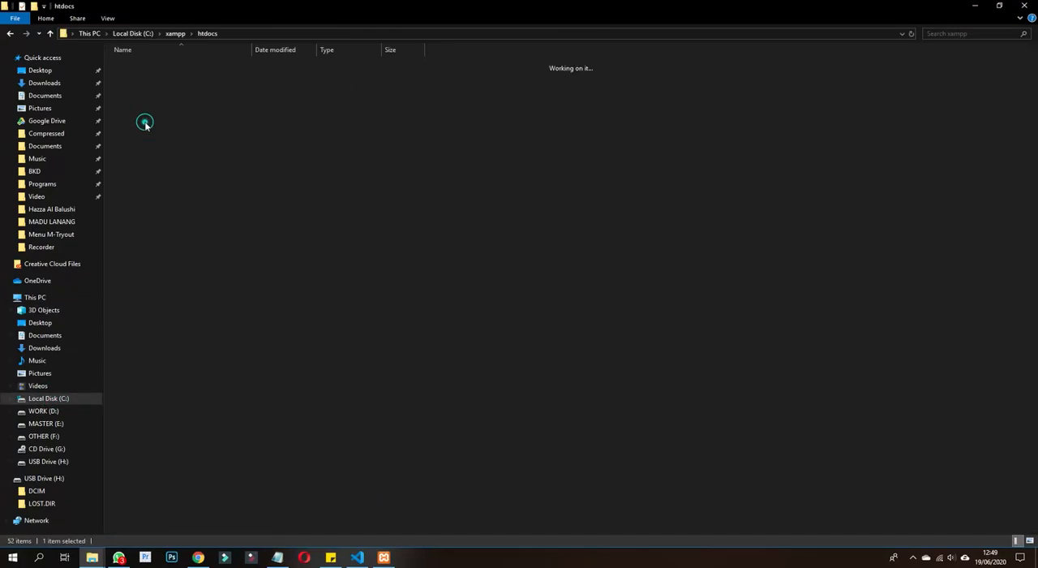
pyautogui.doubleClick(144, 100)
pyautogui.click(430, 93)
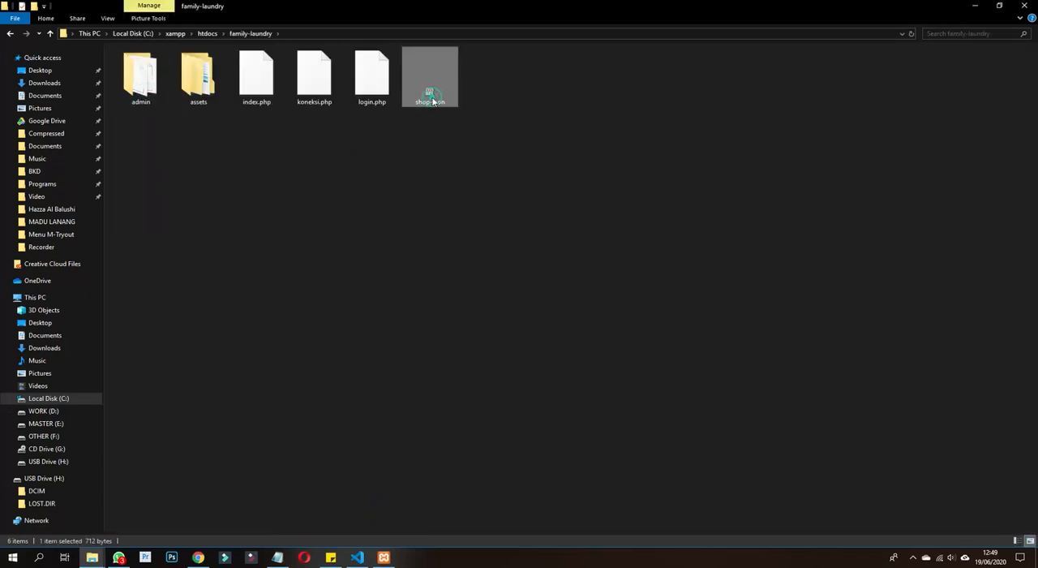
pyautogui.press('Delete')
# - Paste the cut favicon image into the family-laundry folder
pyautogui.rightClick(432, 99)
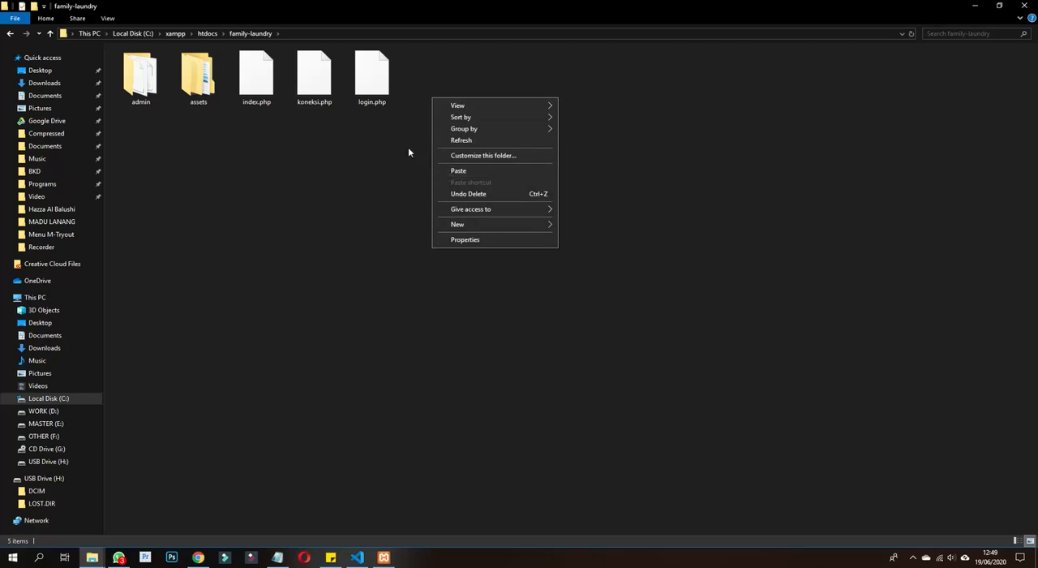
pyautogui.click(446, 172)
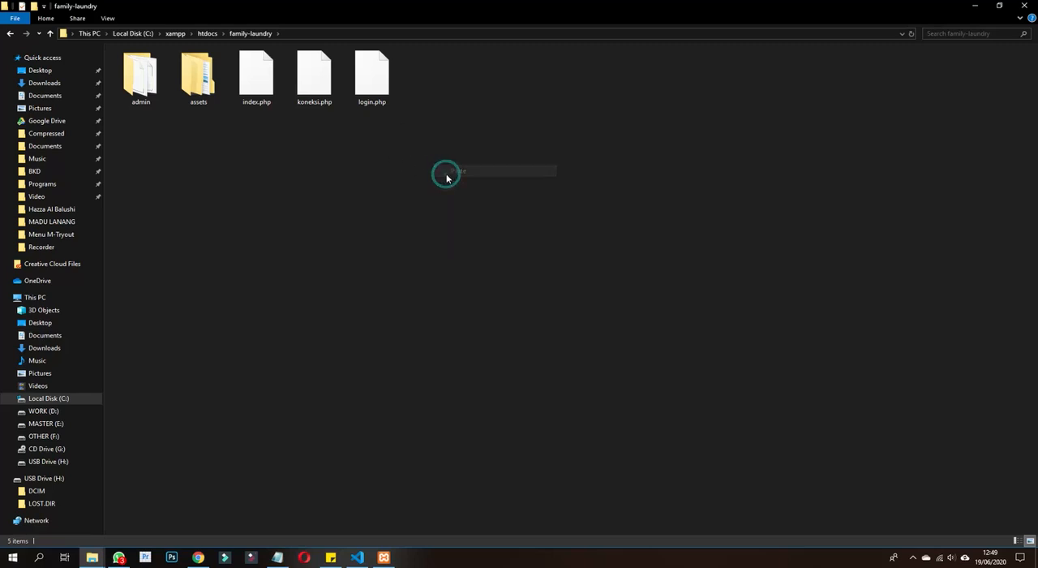
pyautogui.click(326, 175)
pyautogui.click(261, 101)
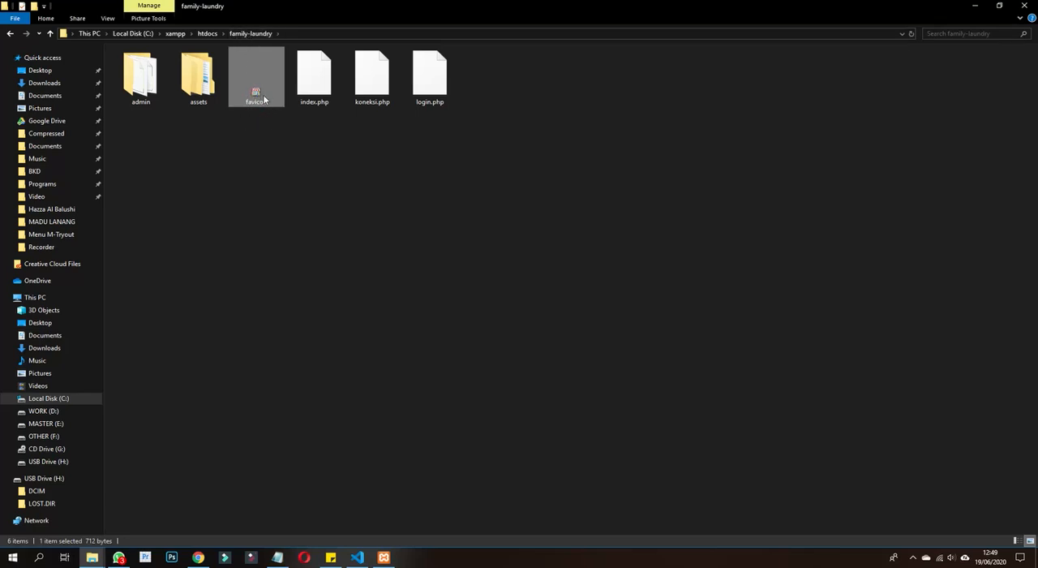
pyautogui.click(292, 176)
pyautogui.click(362, 271)
pyautogui.click(318, 75)
# - Switch to Chrome and close the shop-icon.png page, leaving the Family Laundry login page in view
pyautogui.click(357, 556)
pyautogui.click(198, 556)
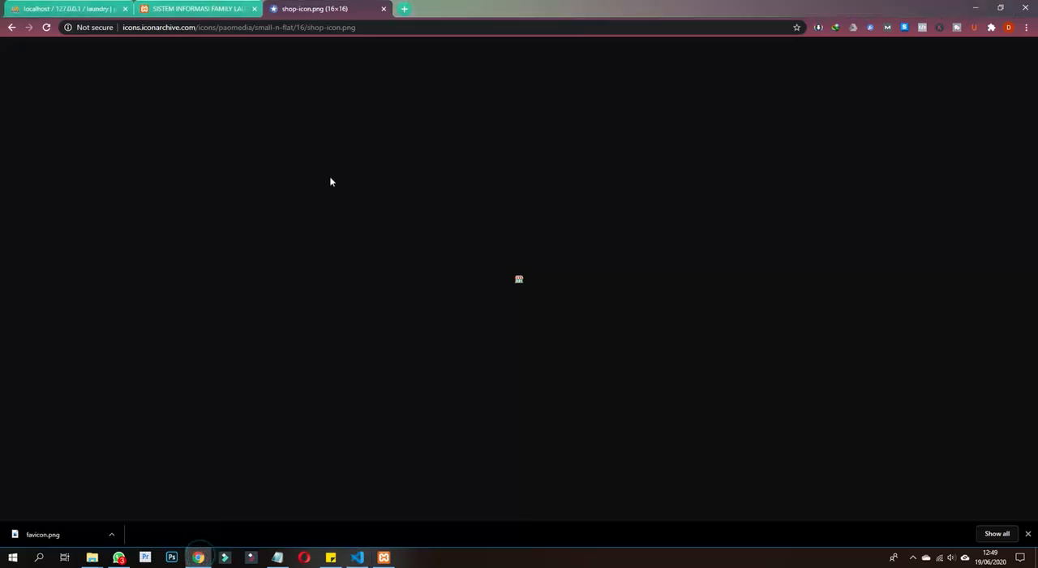
pyautogui.click(220, 12)
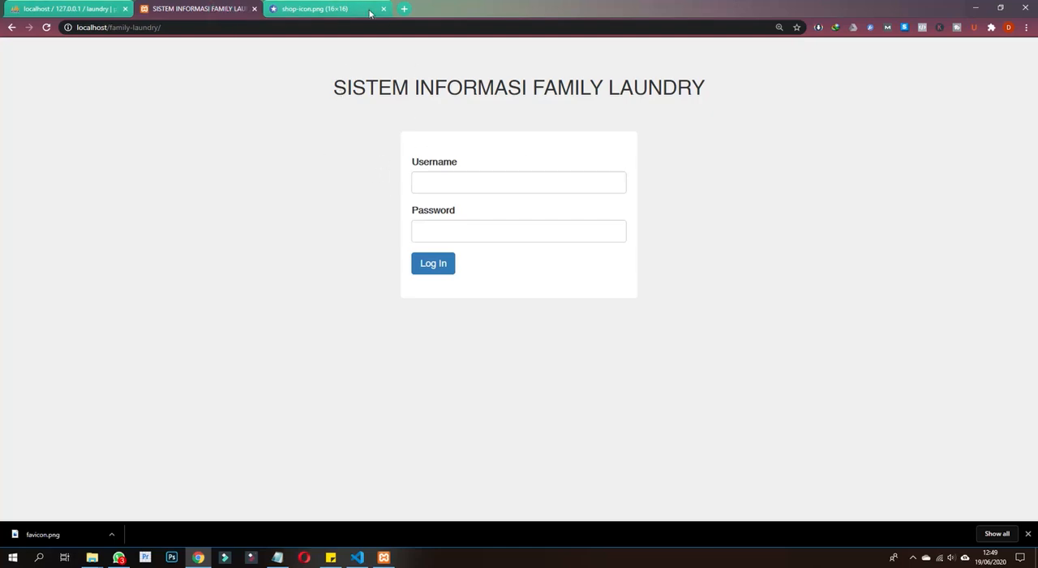
pyautogui.click(365, 12)
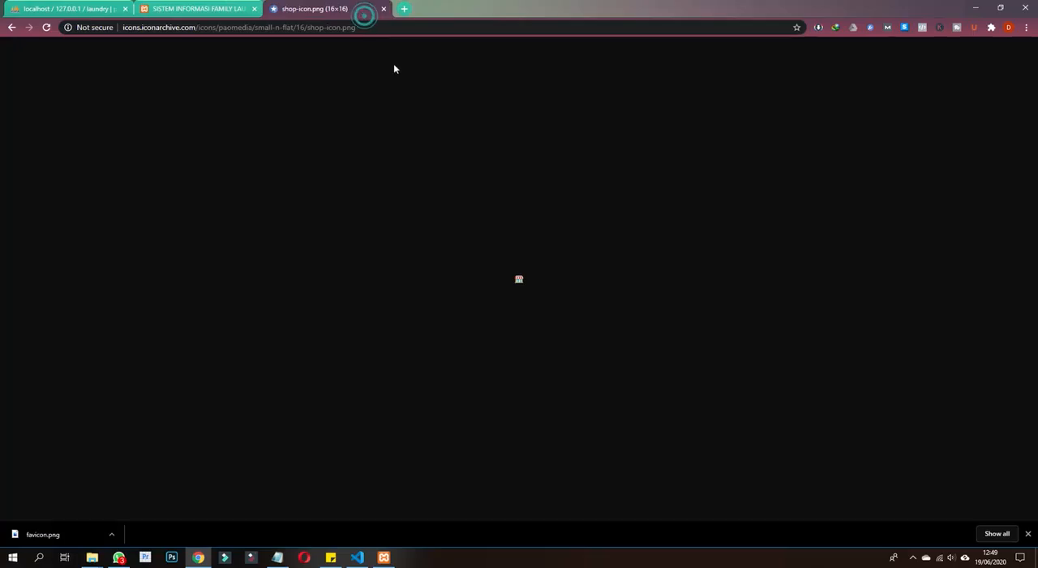
pyautogui.click(383, 9)
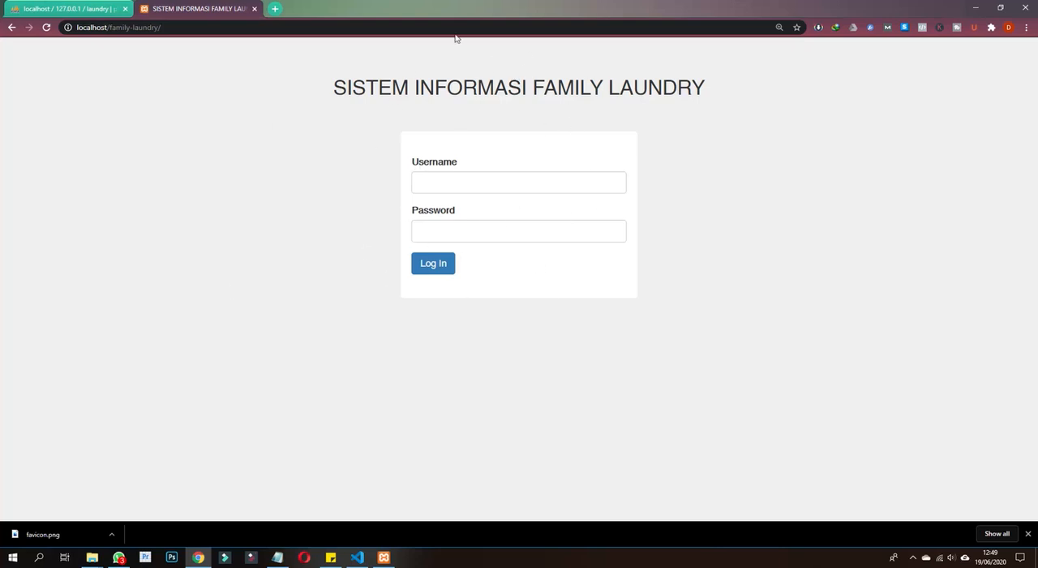
# - Switch to Visual Studio Code, collapse the admin folder and open index.php from the family-laundry root
pyautogui.click(357, 556)
pyautogui.click(62, 167)
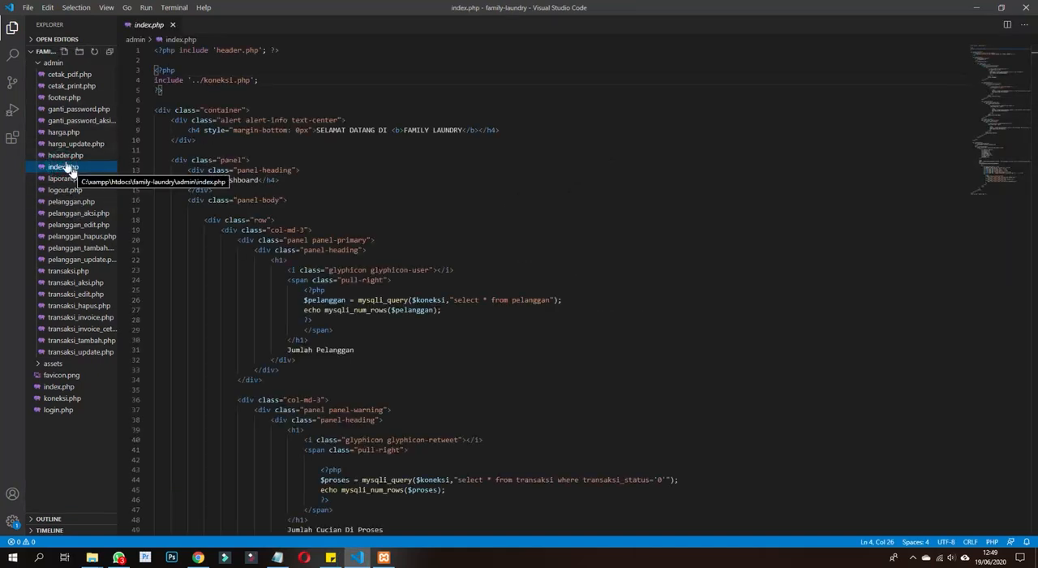
pyautogui.click(50, 63)
pyautogui.click(52, 98)
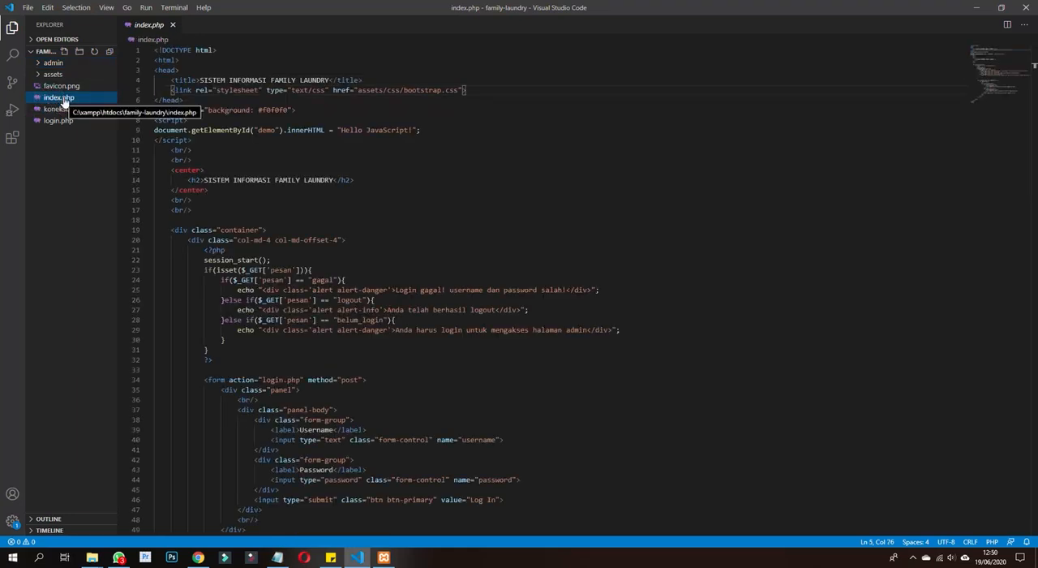
pyautogui.click(37, 62)
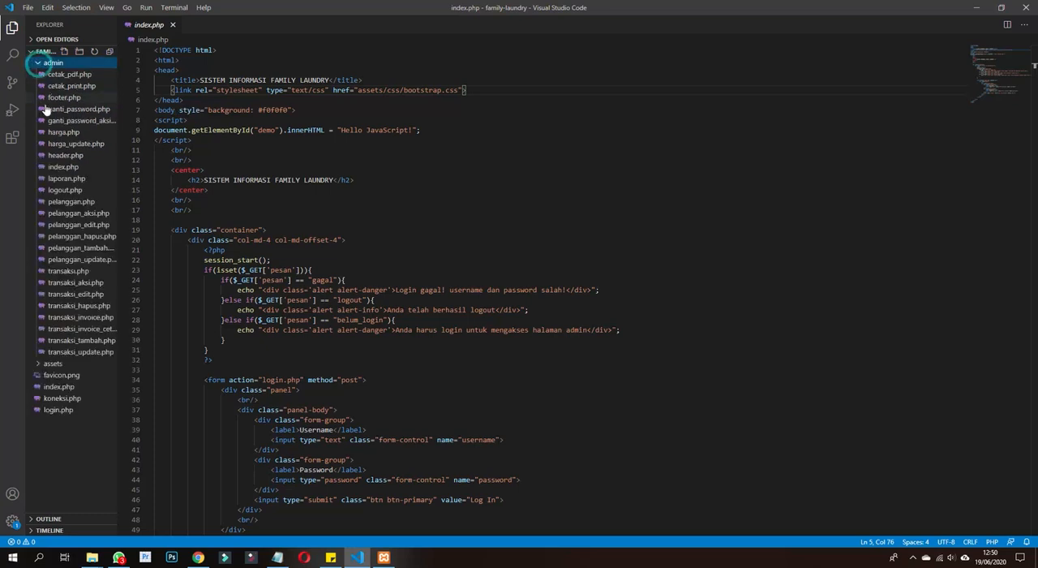
pyautogui.click(38, 63)
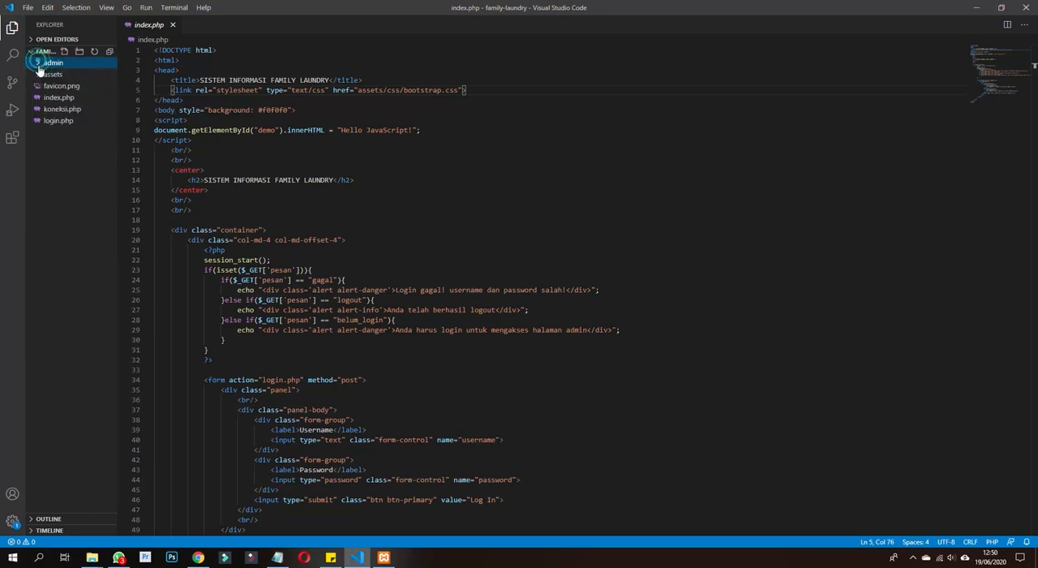
pyautogui.click(55, 97)
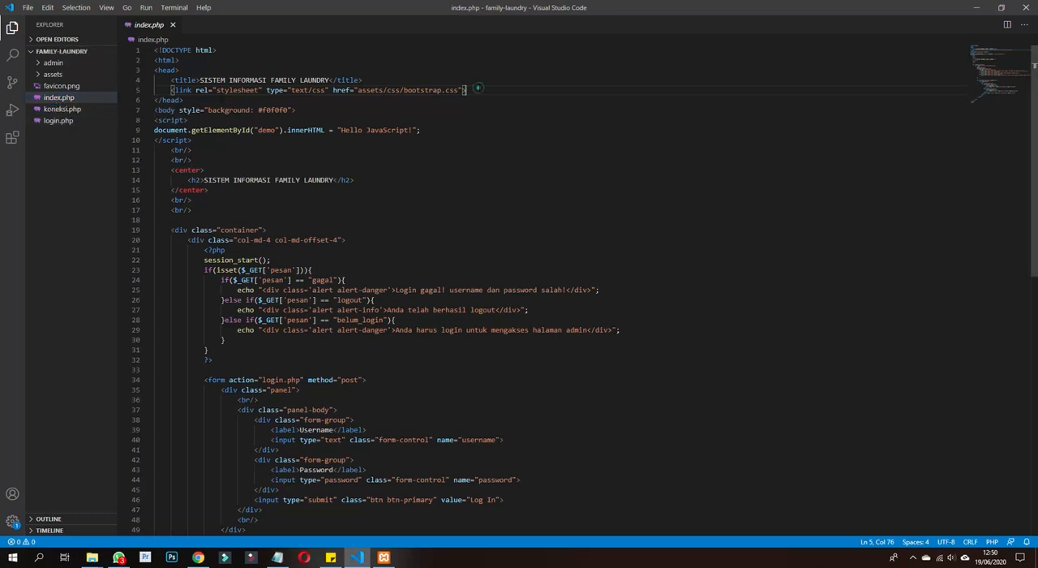
# - Below the stylesheet link in the head, add <link rel="icon" type="image/png" href="favicon.png"> and save index.php
pyautogui.moveTo(154, 69); pyautogui.dragTo(184, 99)
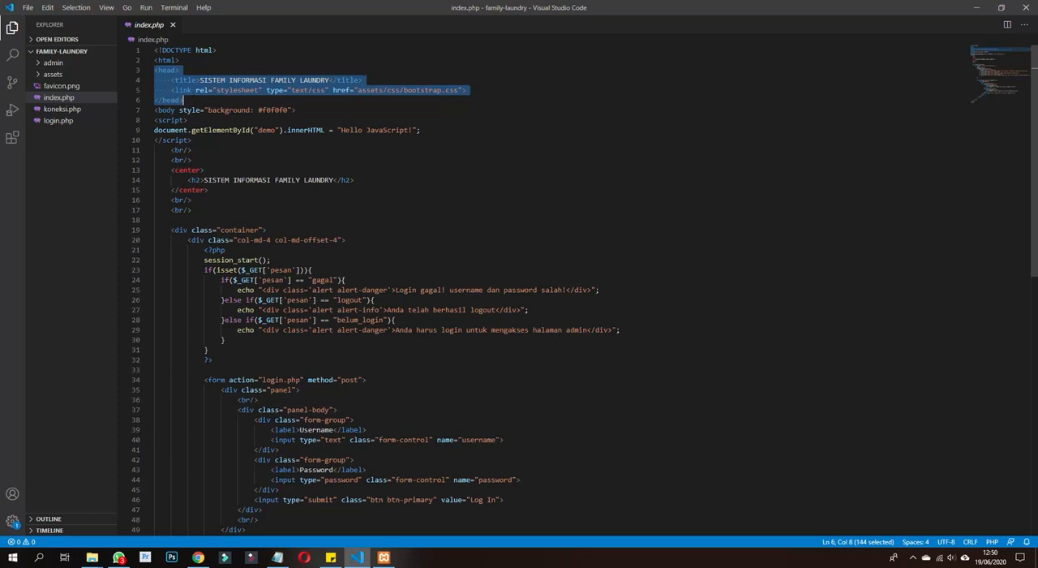
pyautogui.click(487, 94)
pyautogui.press('Return')
pyautogui.write('<link ')
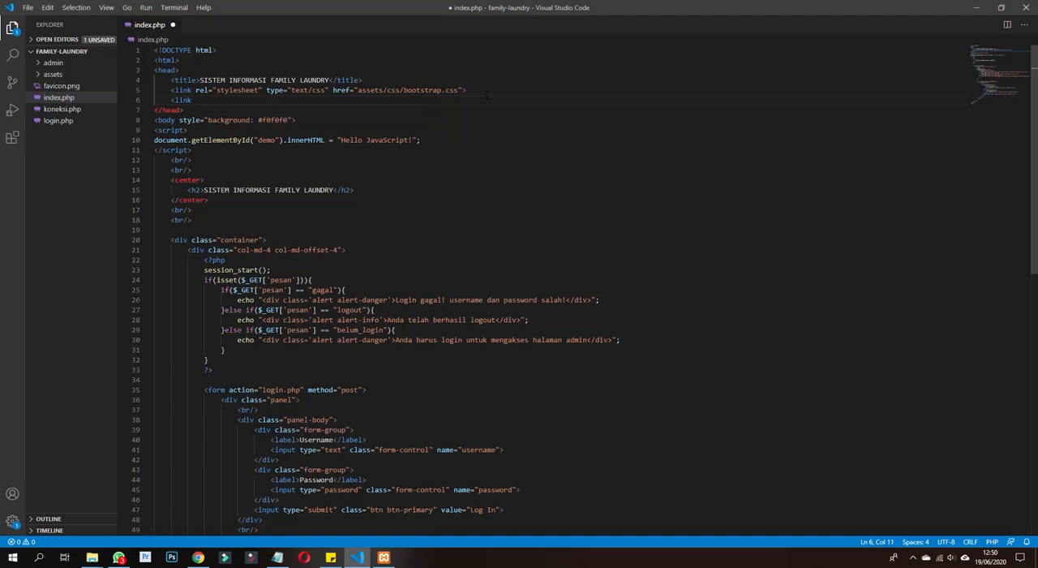
pyautogui.write('rel="ic')
pyautogui.write('on" type="image/png" href')
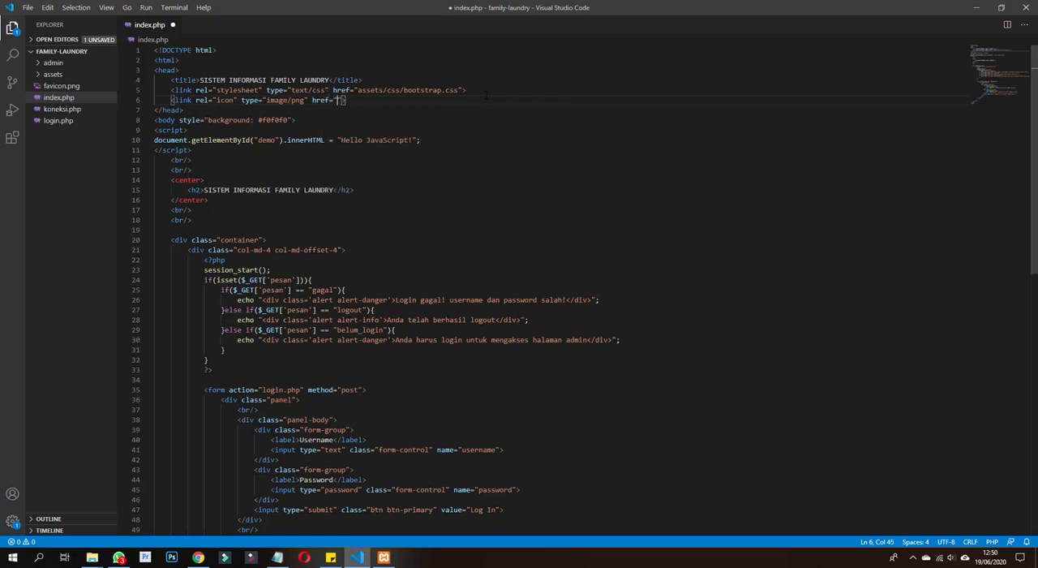
pyautogui.write('="favicon.png')
pyautogui.click(337, 99)
pyautogui.press('End')
pyautogui.hotkey('ctrl', 's')
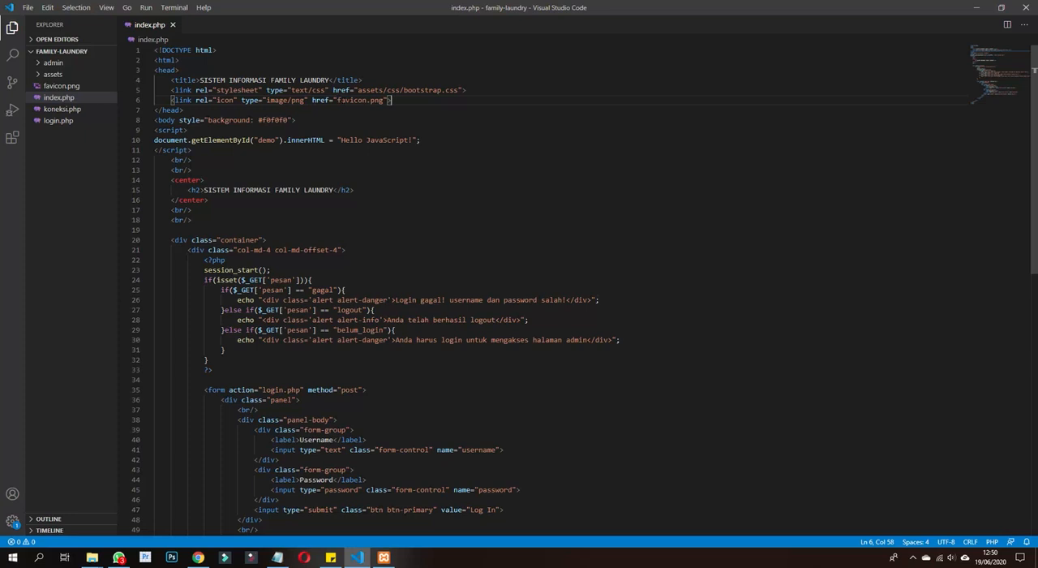
# - Switch to Chrome and reload the Family Laundry login page to check its favicon
pyautogui.doubleClick(376, 100)
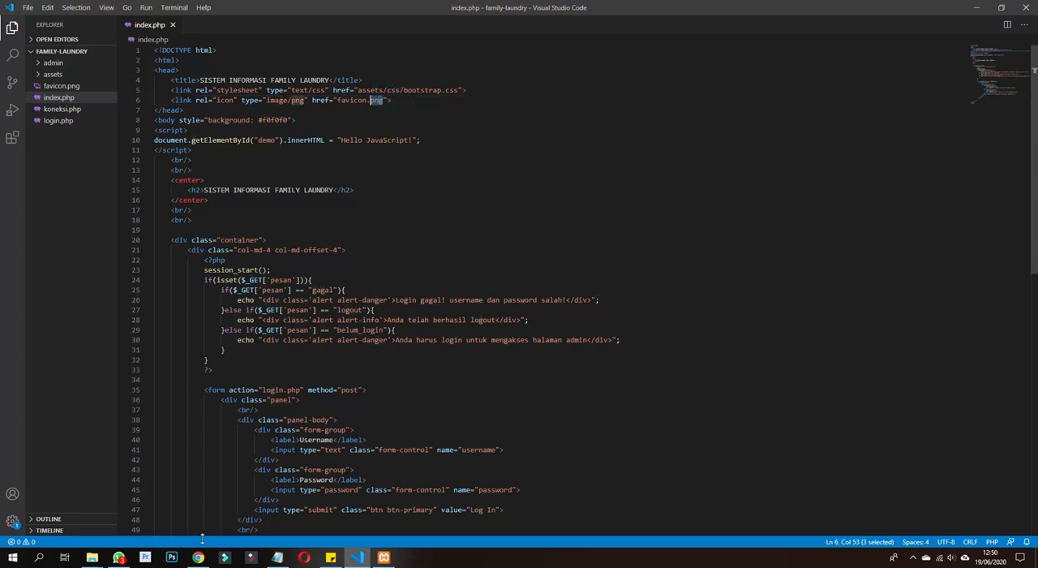
pyautogui.click(453, 220)
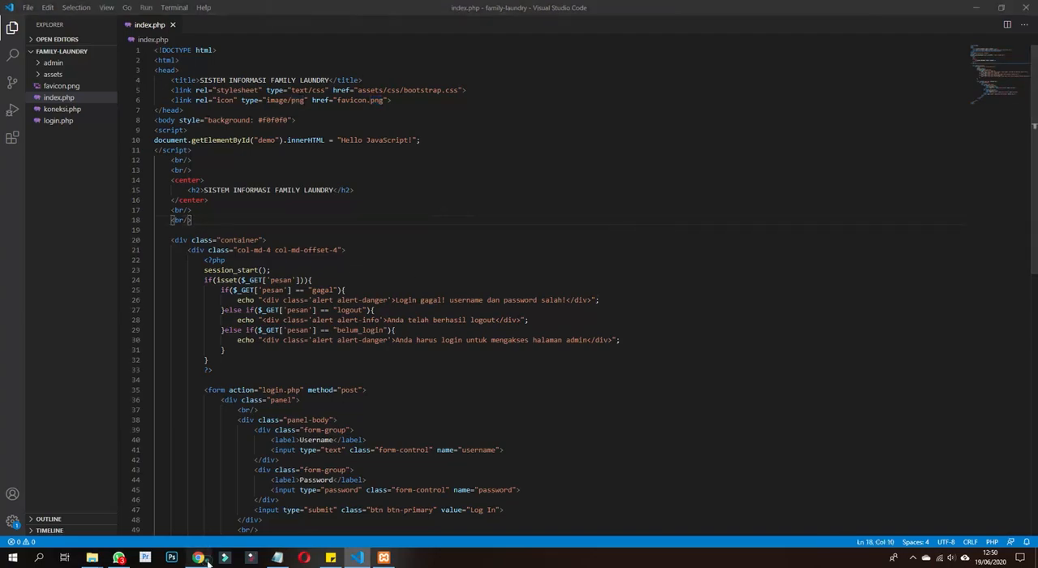
pyautogui.click(207, 561)
pyautogui.click(47, 27)
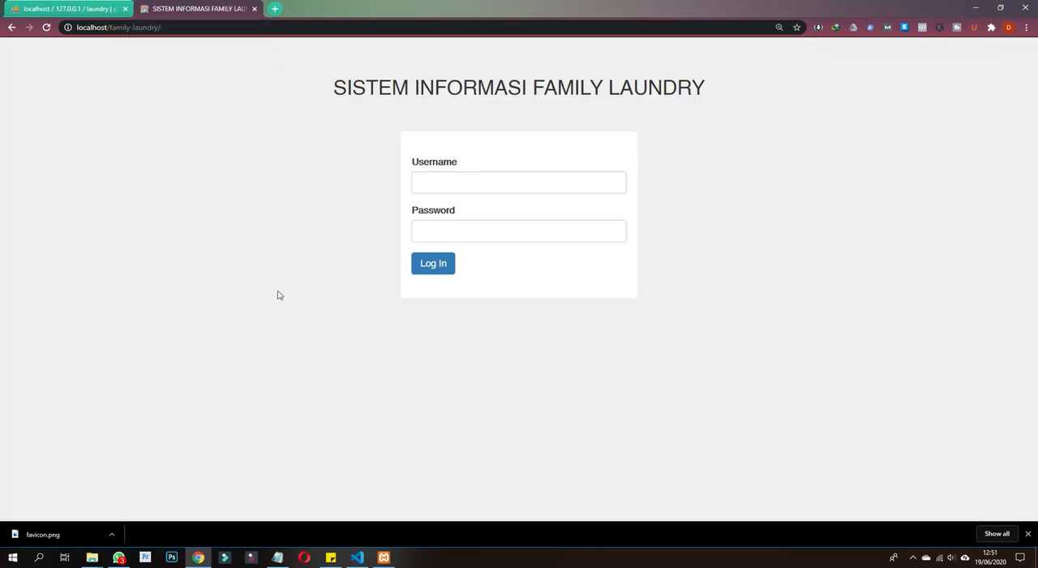
# - Log in to Family Laundry with the username admin and the account password
pyautogui.click(434, 184)
pyautogui.write('admin')
pyautogui.press('Tab')
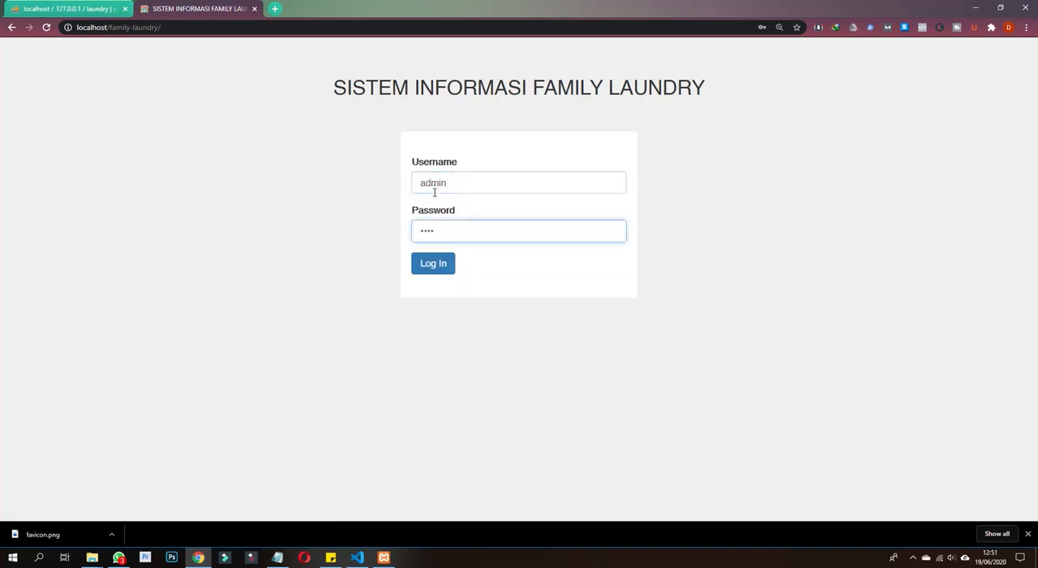
pyautogui.write('min')
pyautogui.click(445, 261)
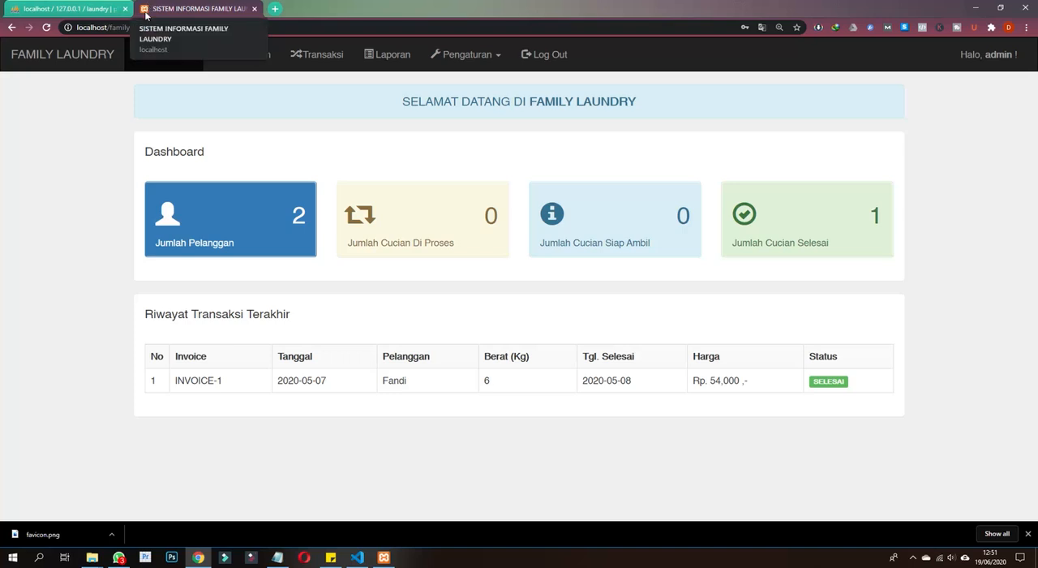
# - Switch to Visual Studio Code, expand the admin folder and copy the favicon link line from the root index.php
pyautogui.click(357, 556)
pyautogui.click(52, 62)
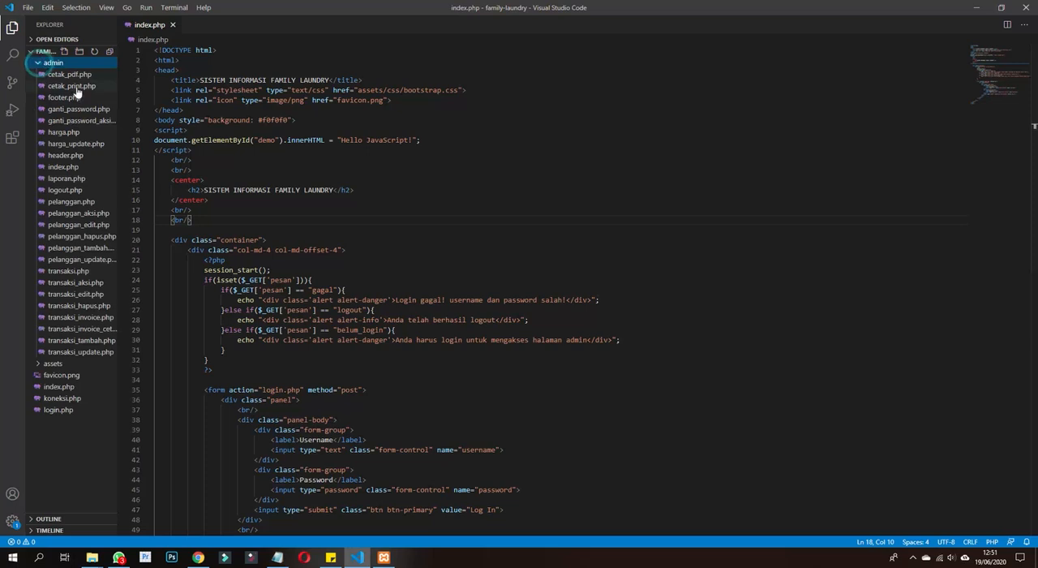
pyautogui.moveTo(430, 100); pyautogui.dragTo(155, 100)
pyautogui.rightClick(271, 104)
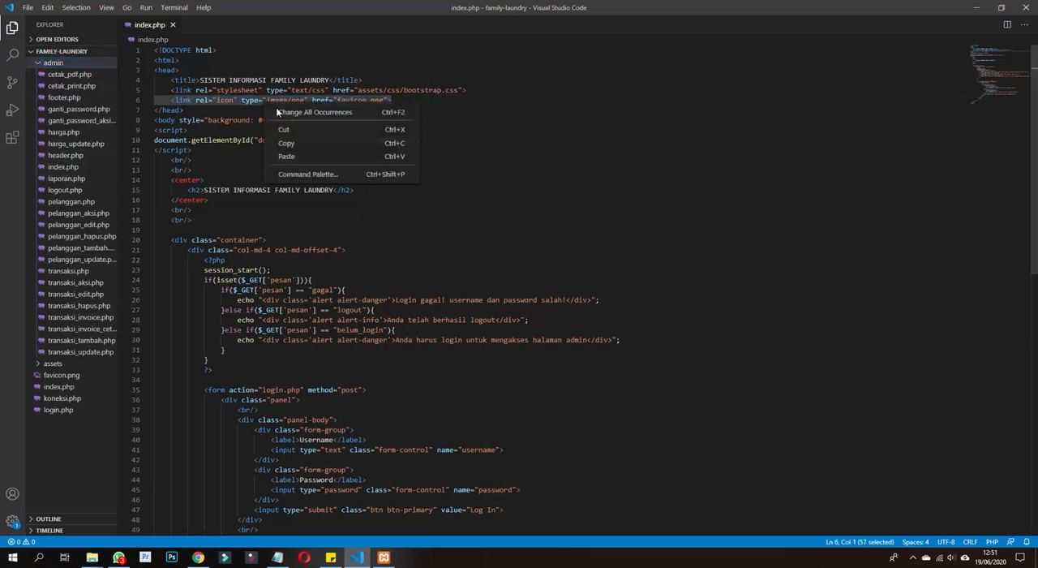
pyautogui.click(288, 144)
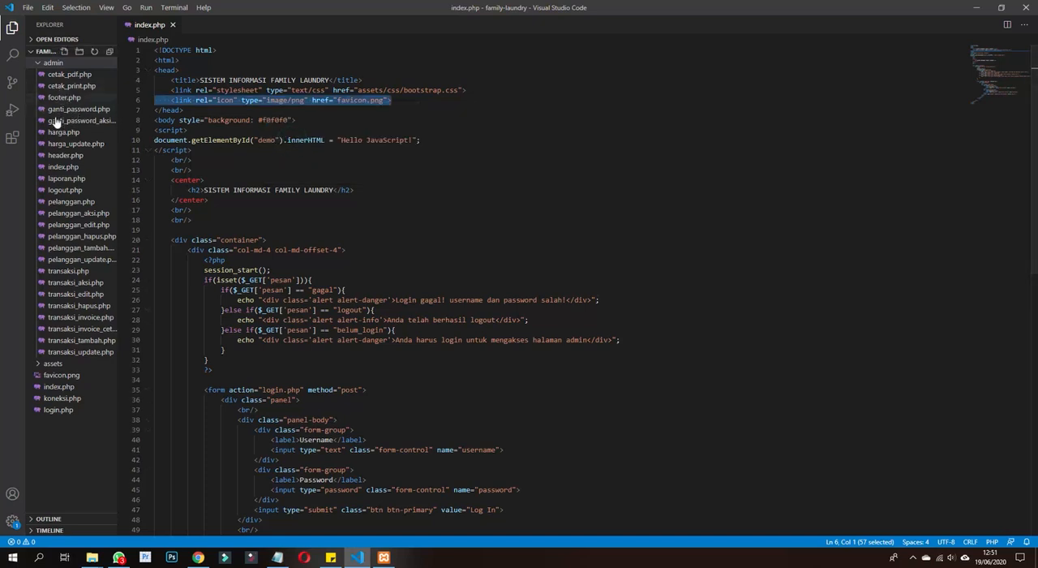
# - Open index.php in the admin folder to find its included header file, and open admin/header.php
pyautogui.click(60, 168)
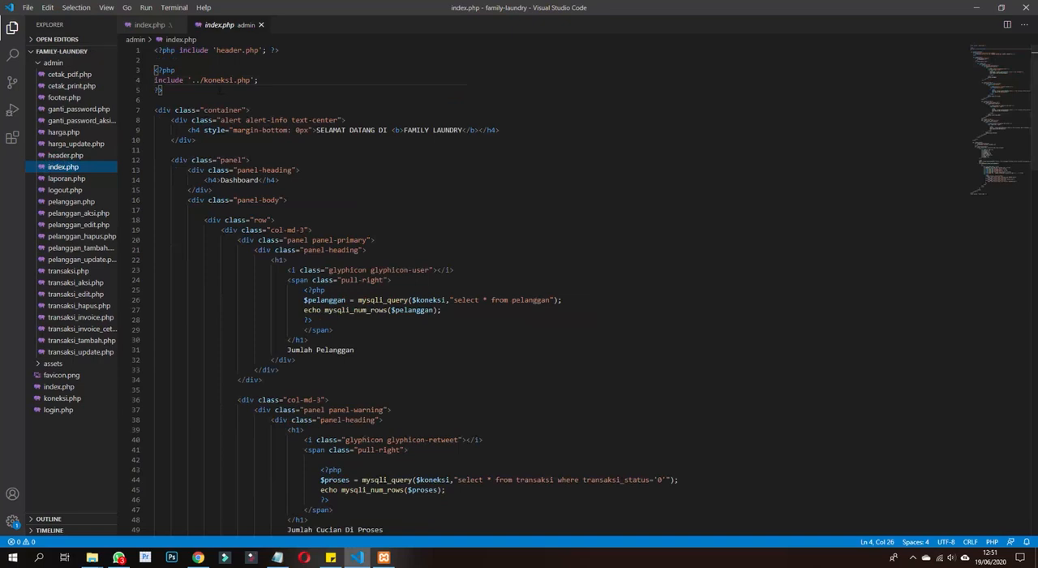
pyautogui.click(341, 169)
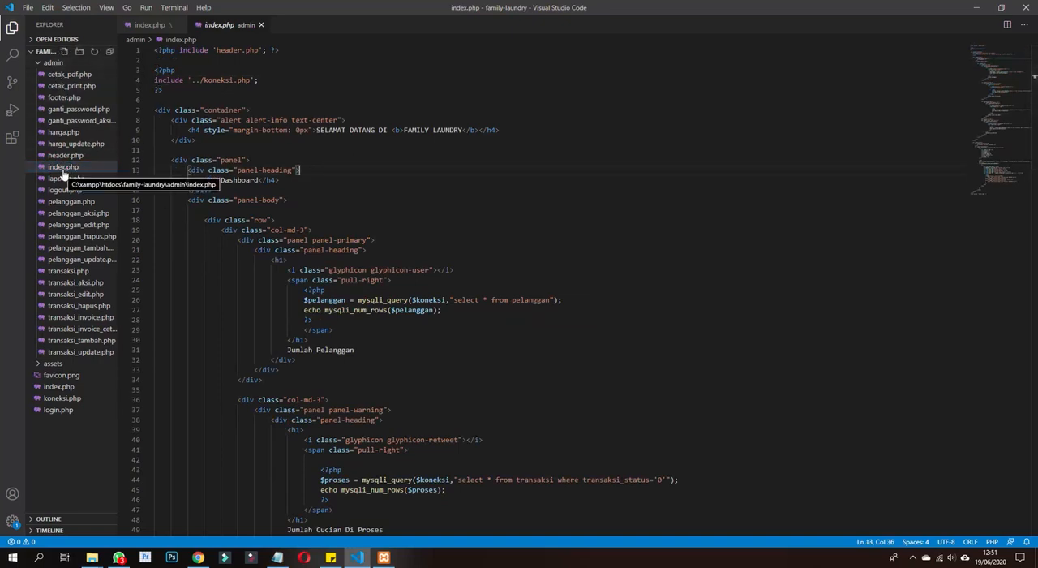
pyautogui.click(349, 162)
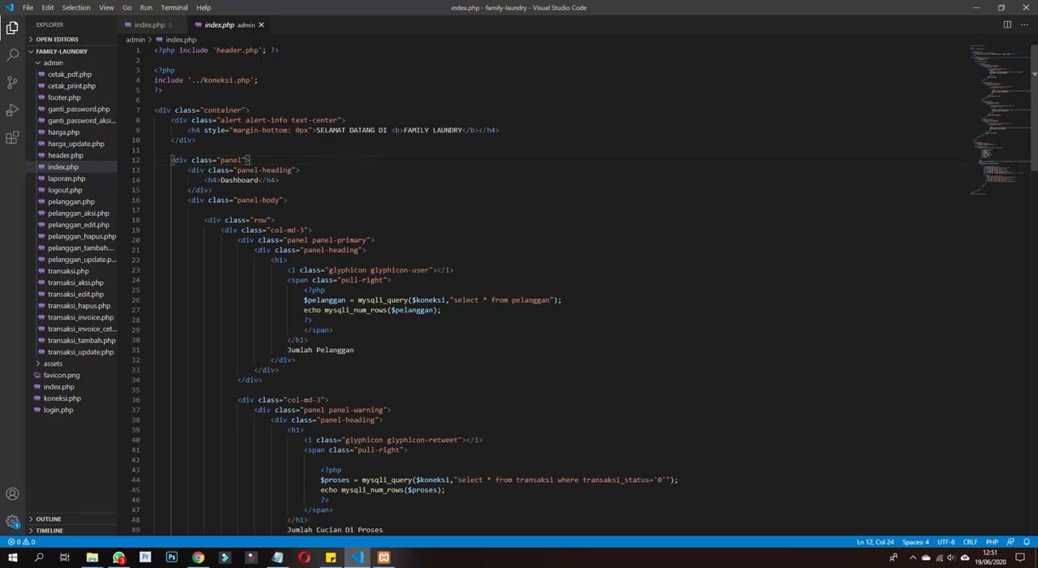
pyautogui.moveTo(258, 49); pyautogui.dragTo(216, 50)
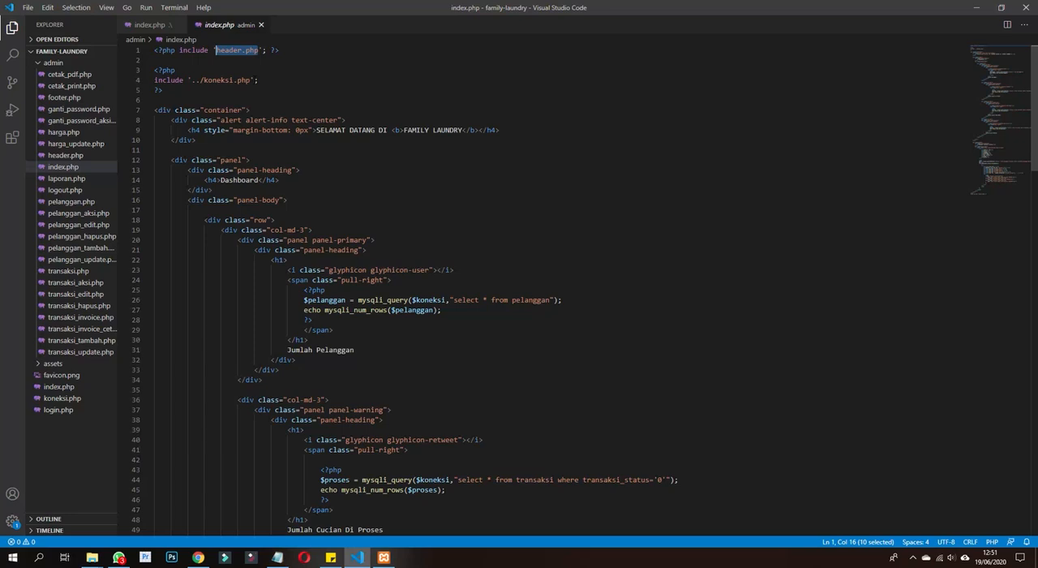
pyautogui.click(65, 156)
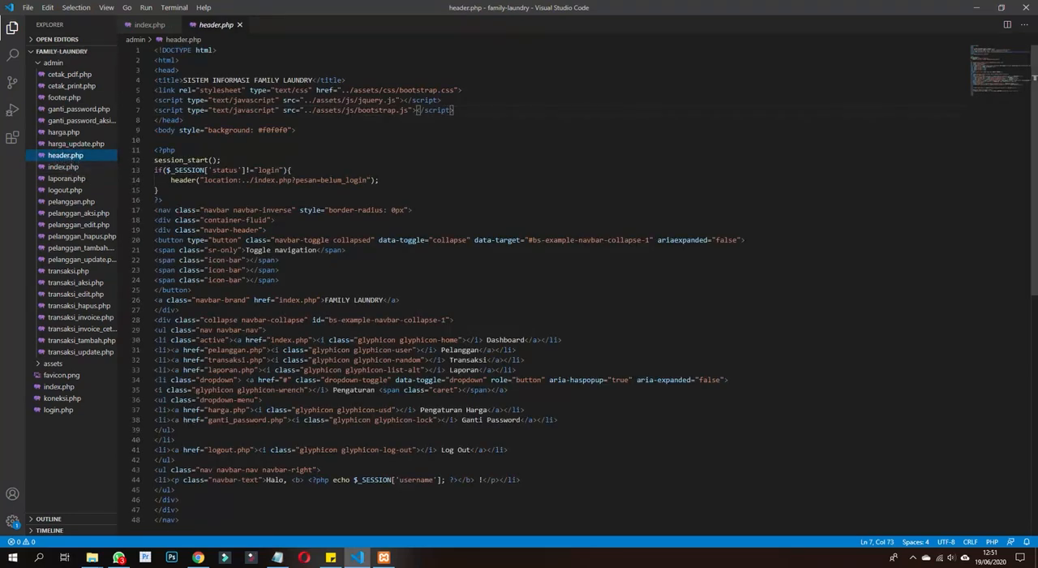
# - Paste the copied favicon link on a new line below the bootstrap.js script in admin/header.php and save the file
pyautogui.click(484, 111)
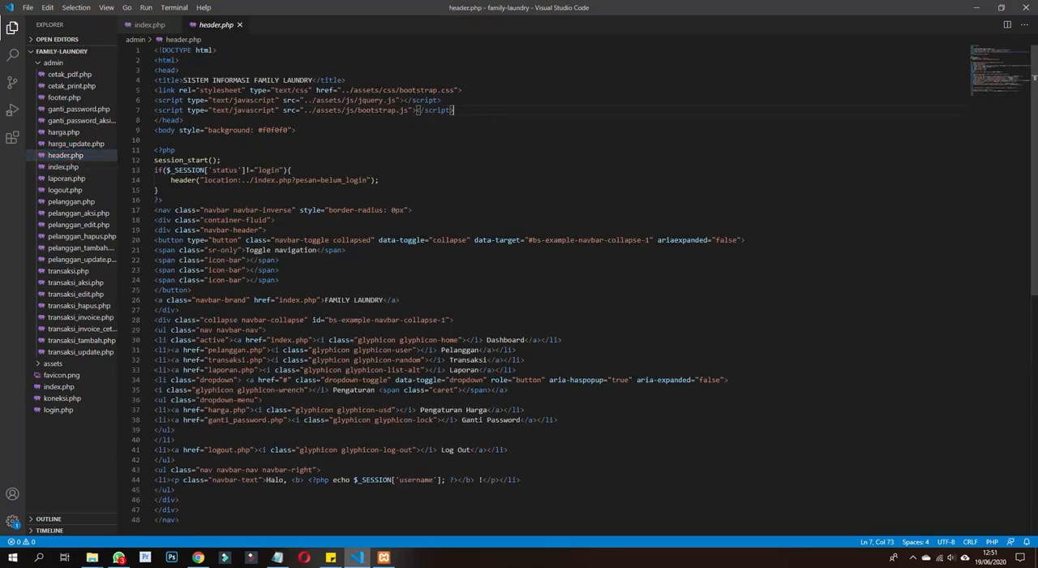
pyautogui.press('Return')
pyautogui.hotkey('ctrl', 'v')
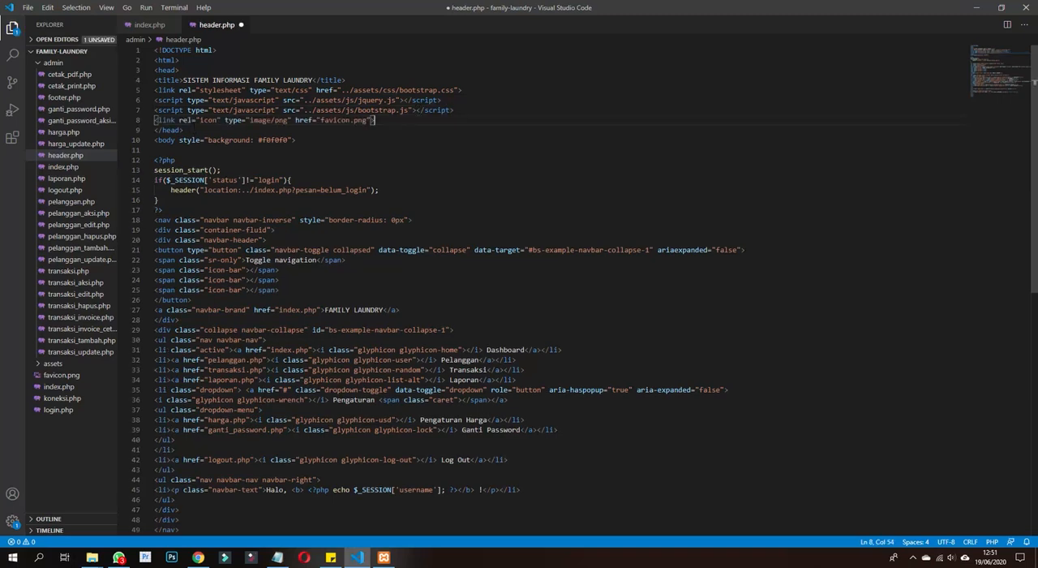
pyautogui.hotkey('ctrl', 's')
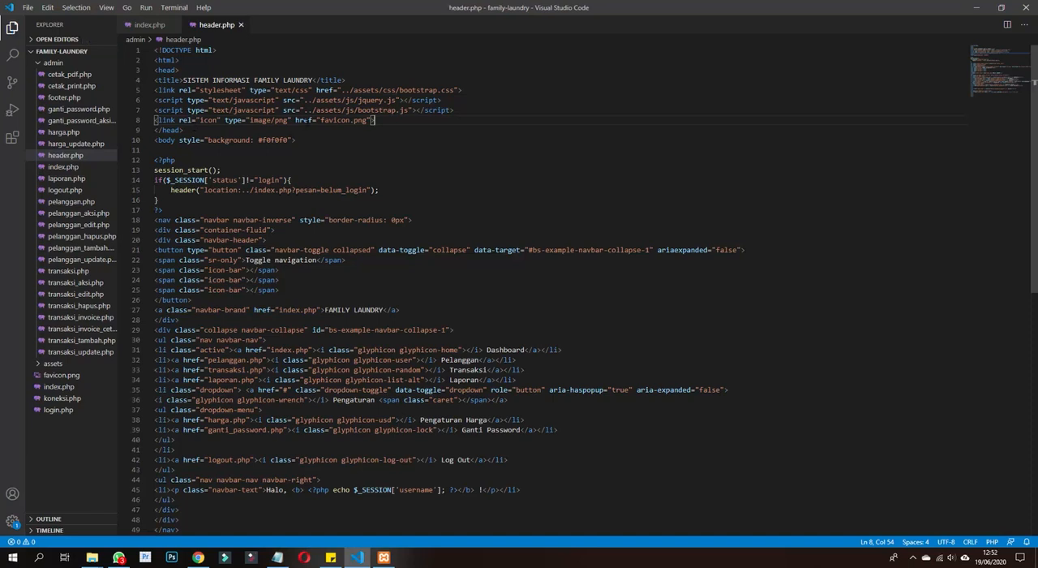
# - Prefix the favicon link's href in admin/header.php with ../ so it reads ../favicon.png, and save the file
pyautogui.click(47, 63)
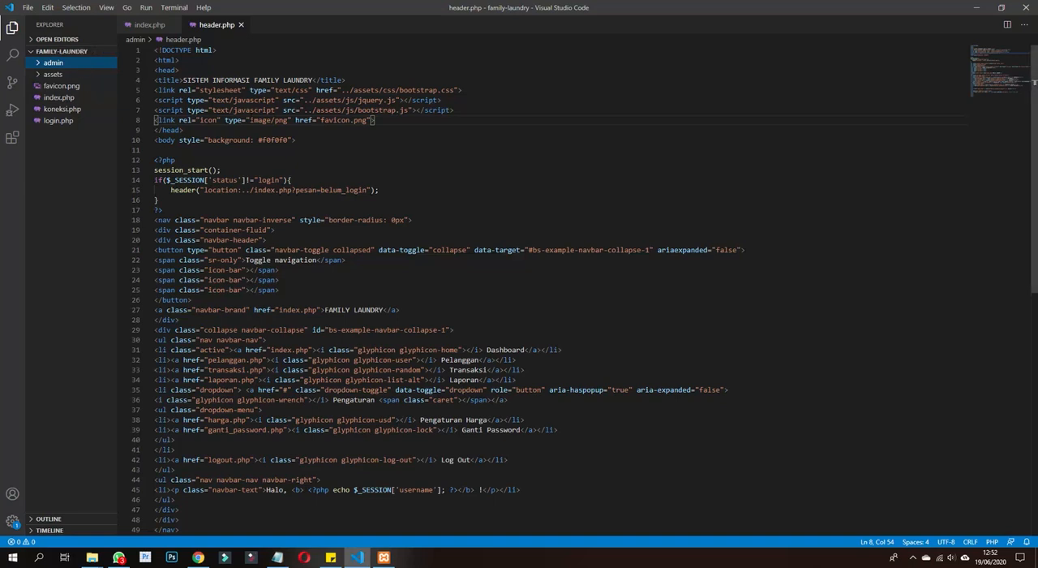
pyautogui.click(39, 64)
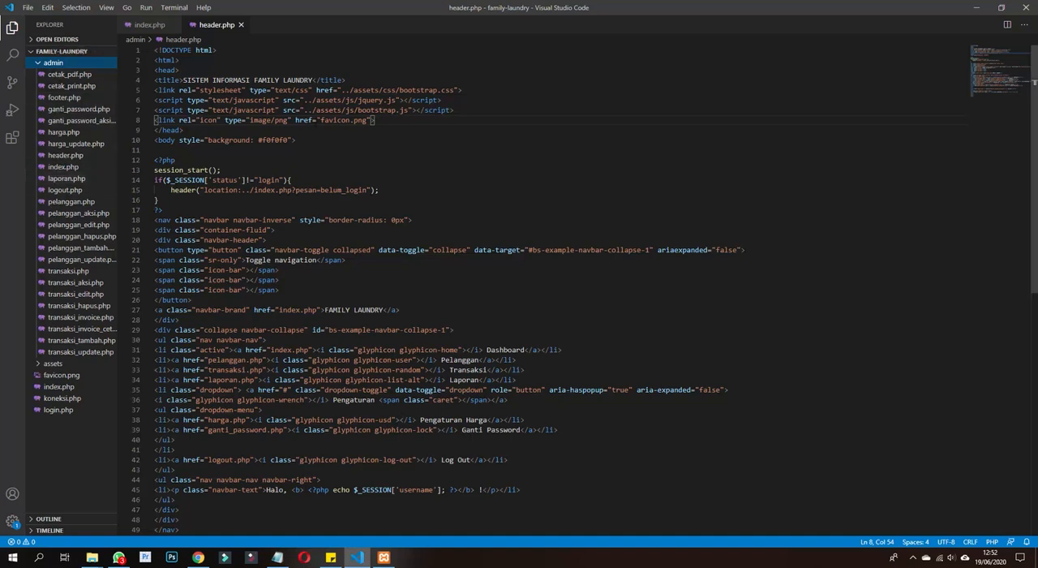
pyautogui.click(320, 120)
pyautogui.write('../')
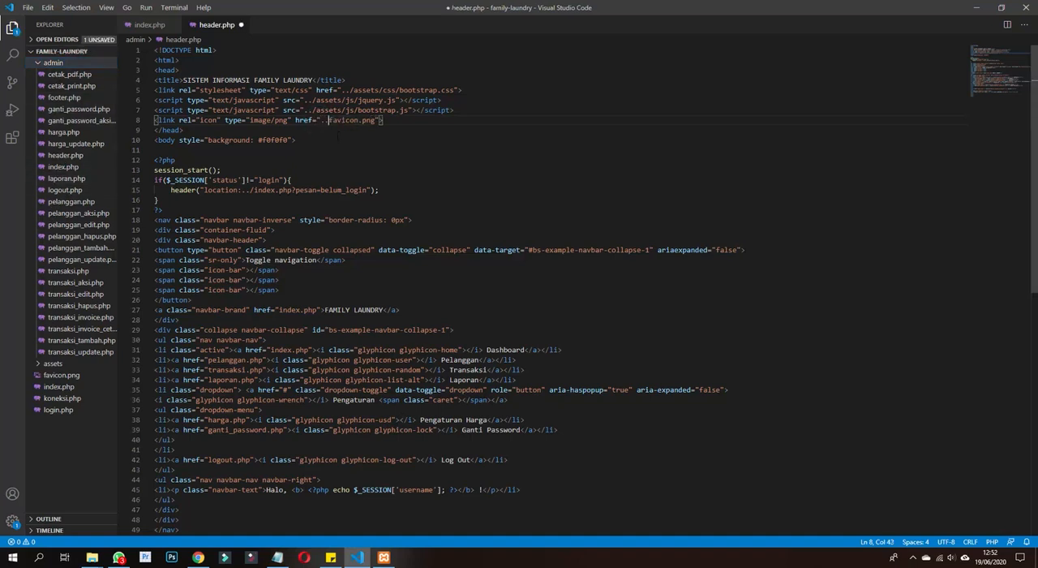
pyautogui.hotkey('shift', 'Left')
pyautogui.hotkey('shift', 'Left')
pyautogui.hotkey('shift', 'Left')
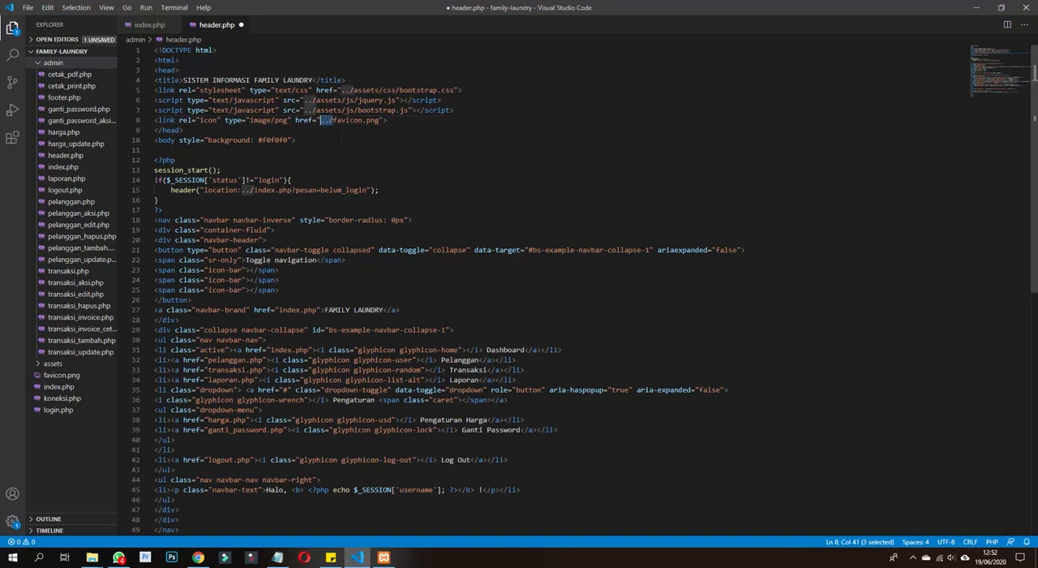
pyautogui.press('Right')
pyautogui.press('Left')
pyautogui.press('Right')
pyautogui.hotkey('ctrl', 's')
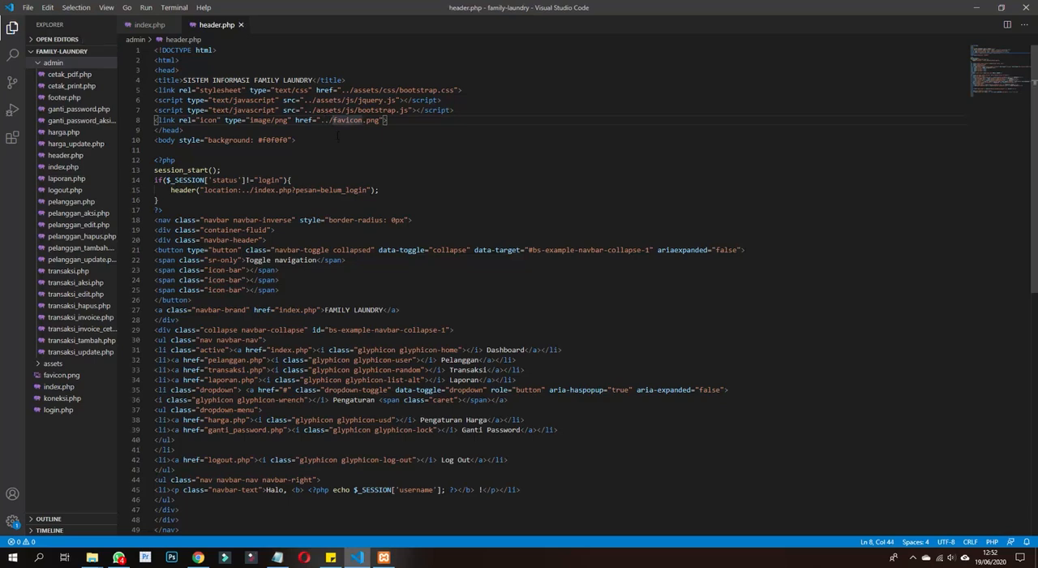
# - Switch to Chrome and reload the Family Laundry admin dashboard to check its favicon
pyautogui.click(198, 556)
pyautogui.click(46, 28)
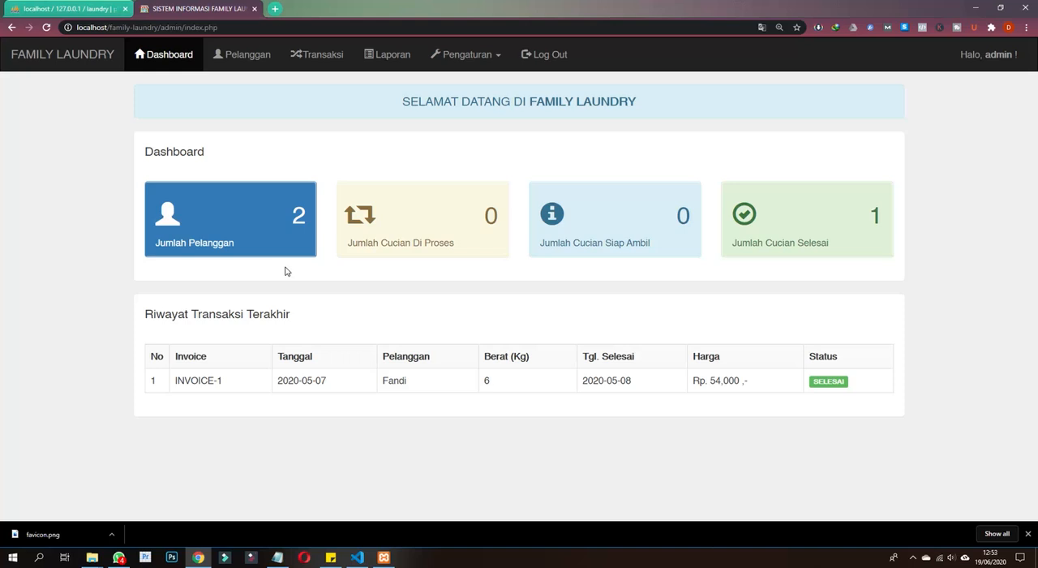
# - Switch to Notepad, enlarge its window and add the line Domainesia below the iconarchive.com address
pyautogui.click(277, 556)
pyautogui.moveTo(870, 268); pyautogui.dragTo(870, 370)
pyautogui.press('Return')
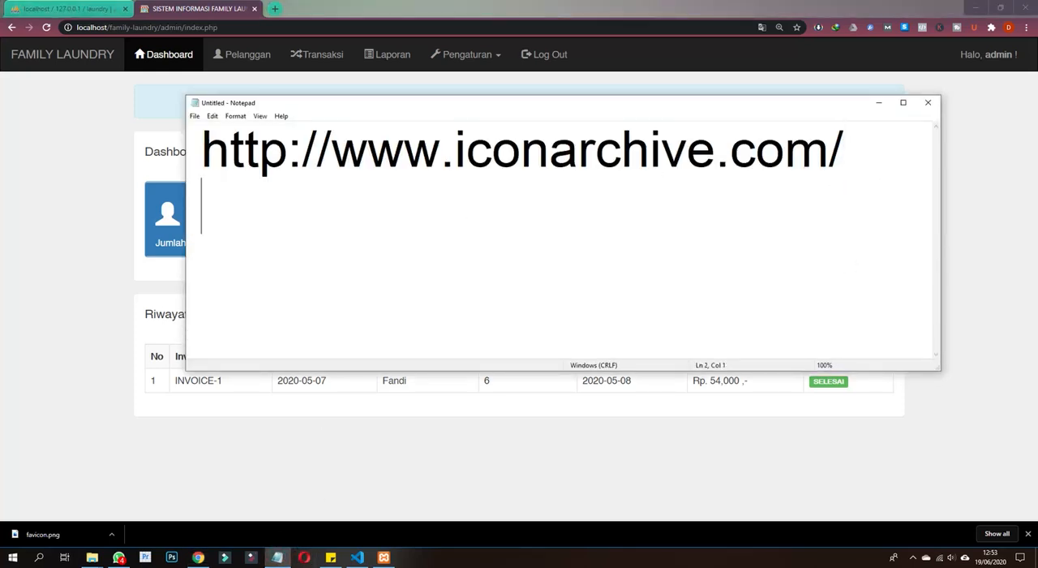
pyautogui.write('DOM')
pyautogui.press('BackSpace')
pyautogui.press('BackSpace')
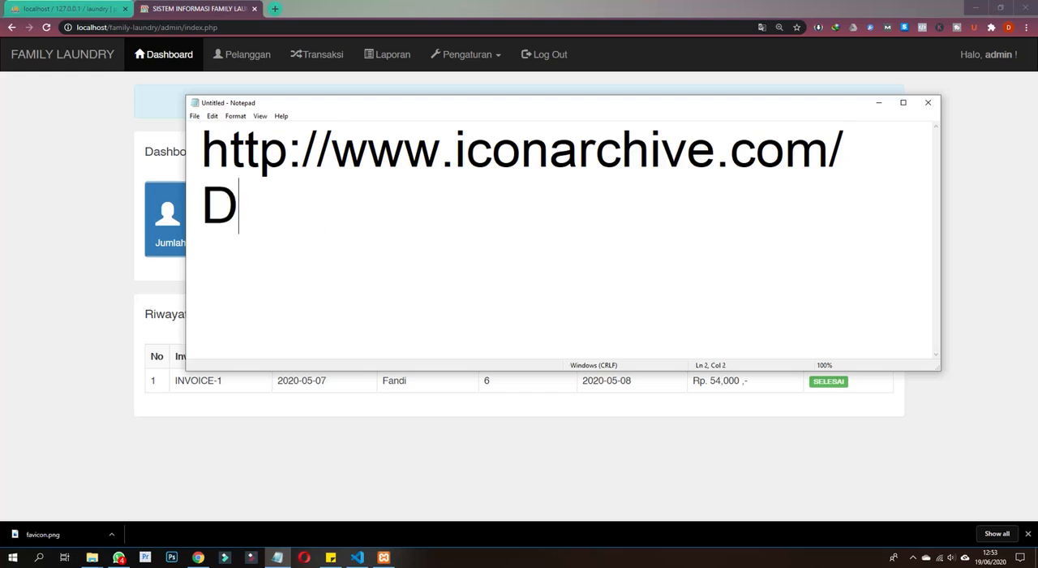
pyautogui.write('omainesia')
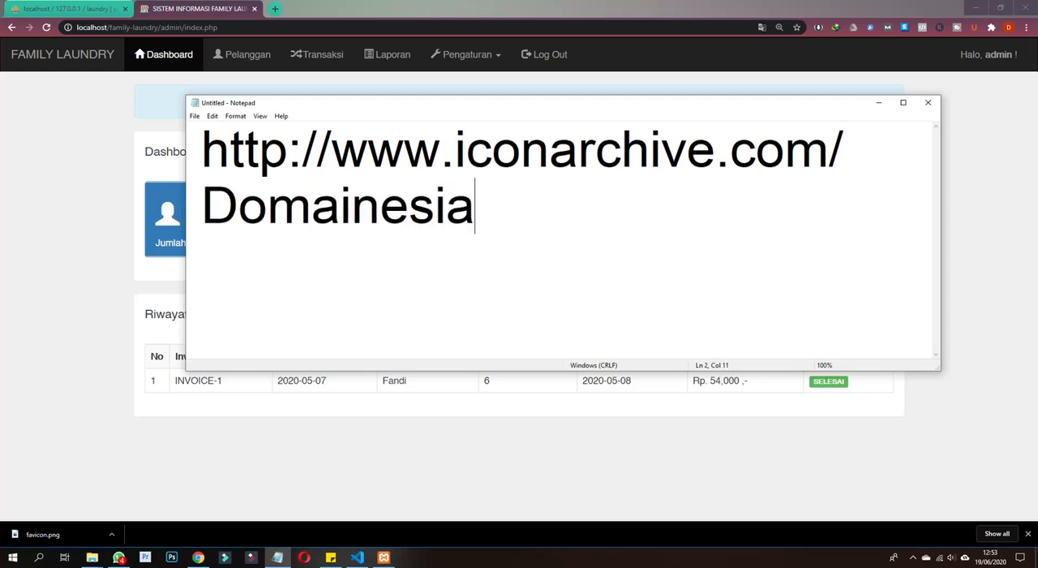
# - Insert a blank line between the iconarchive.com address and Domainesia in the note
pyautogui.press('Home')
pyautogui.press('Return')
pyautogui.hotkey('shift', 'End')
pyautogui.hotkey('shift', 'Left')
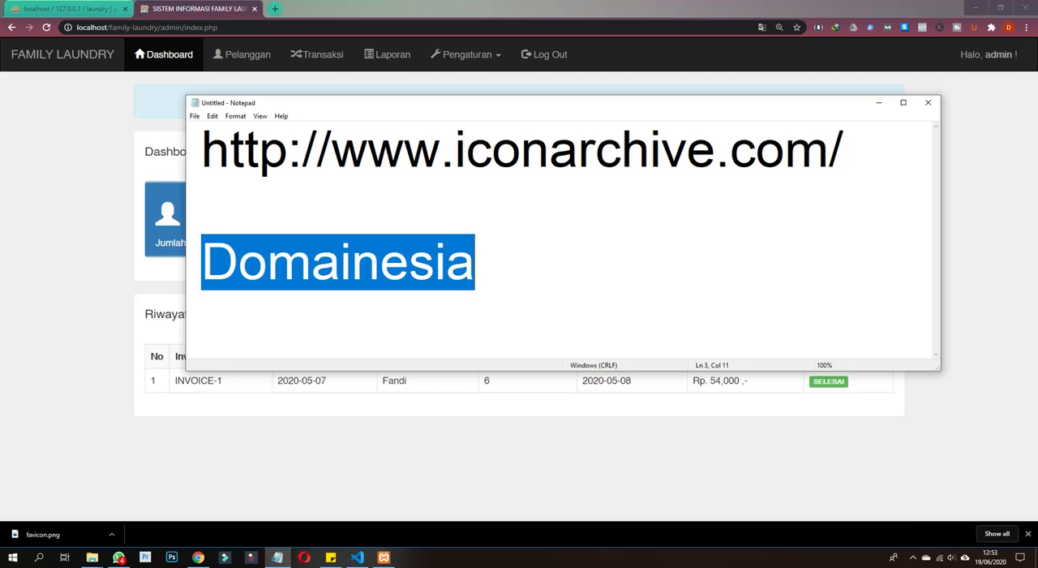
pyautogui.press('Right')
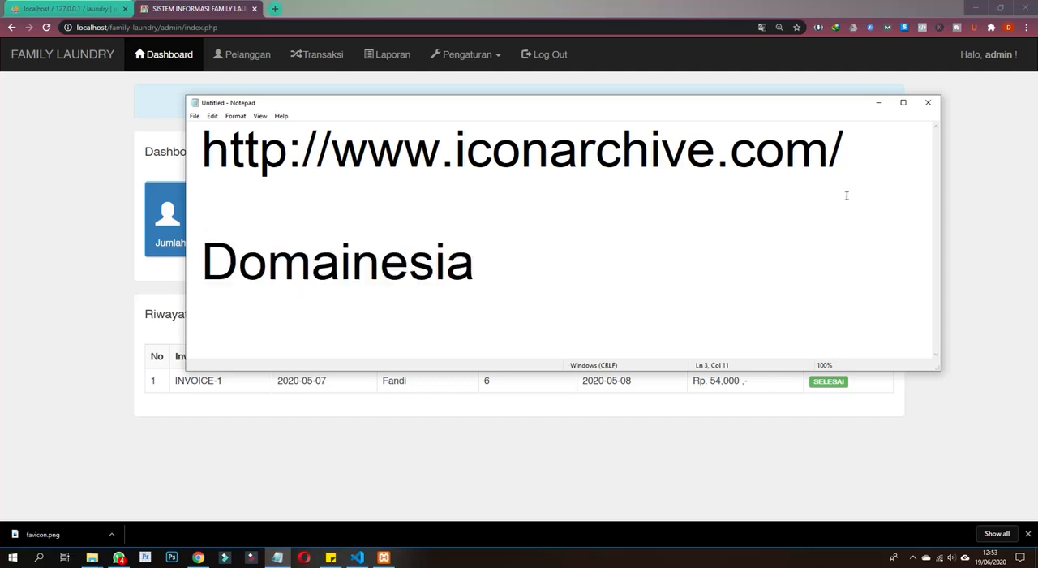
pyautogui.press('Return')
pyautogui.press('BackSpace')
# - Switch to Chrome and open domainesia.com in a new browser tab
pyautogui.click(271, 10)
pyautogui.click(273, 9)
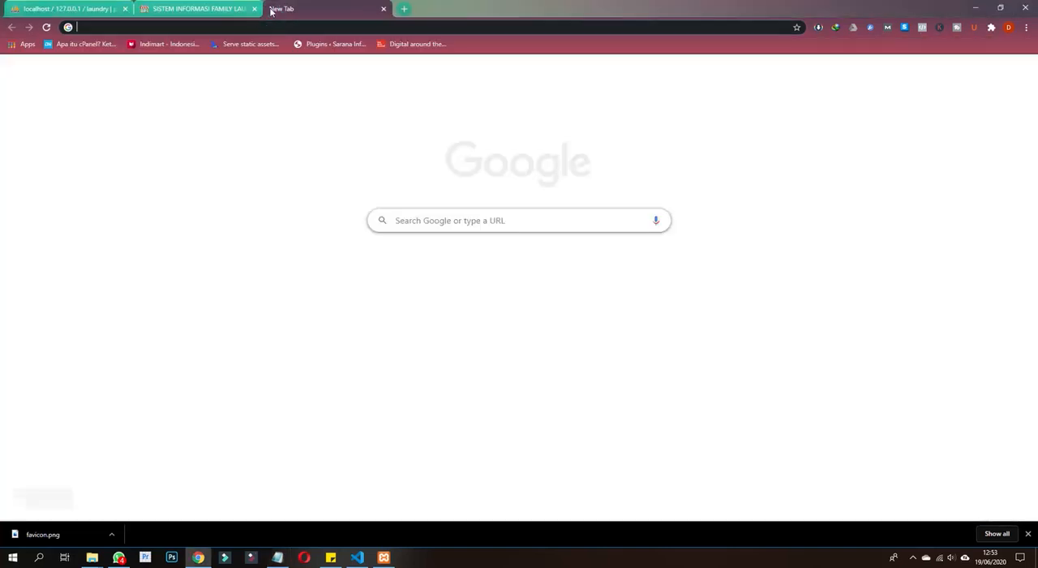
pyautogui.write('domainesia.com')
pyautogui.press('Return')
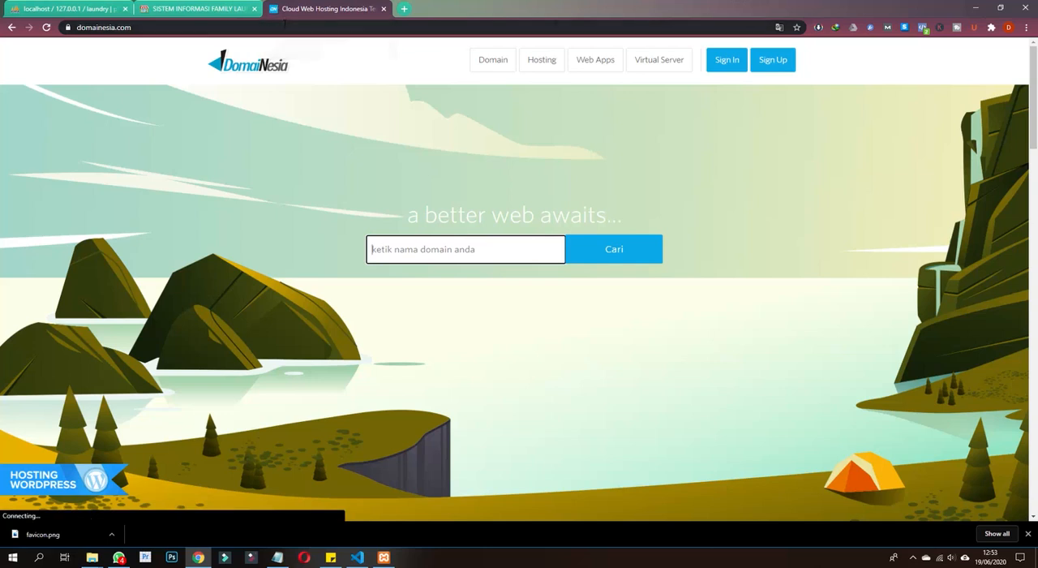
pyautogui.click(196, 10)
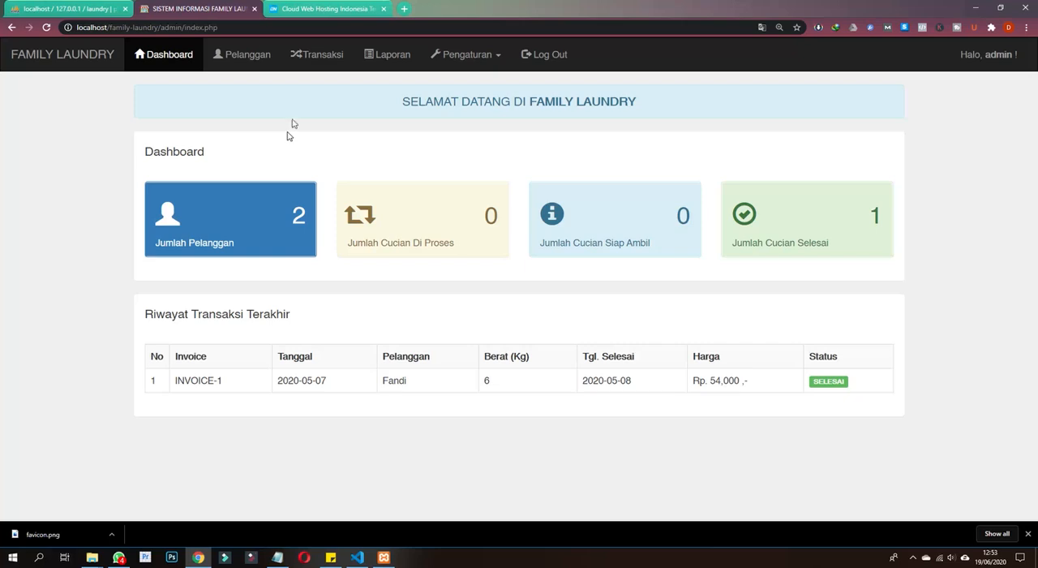
pyautogui.click(326, 8)
pyautogui.click(786, 180)
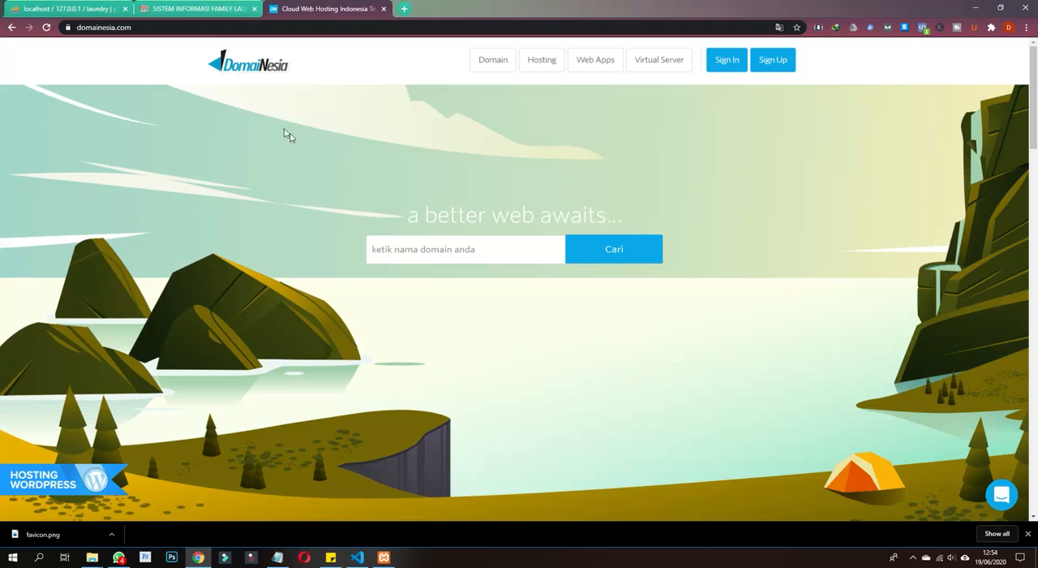
pyautogui.click(213, 8)
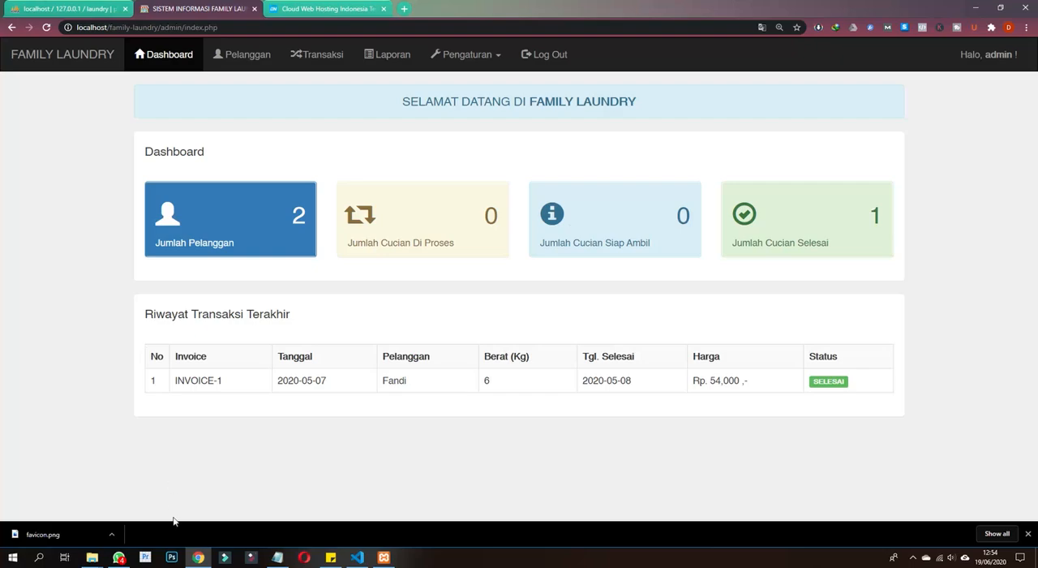
# - Switch to File Explorer and select all files and folders in the family-laundry project folder
pyautogui.moveTo(91, 556)
pyautogui.click(192, 498)
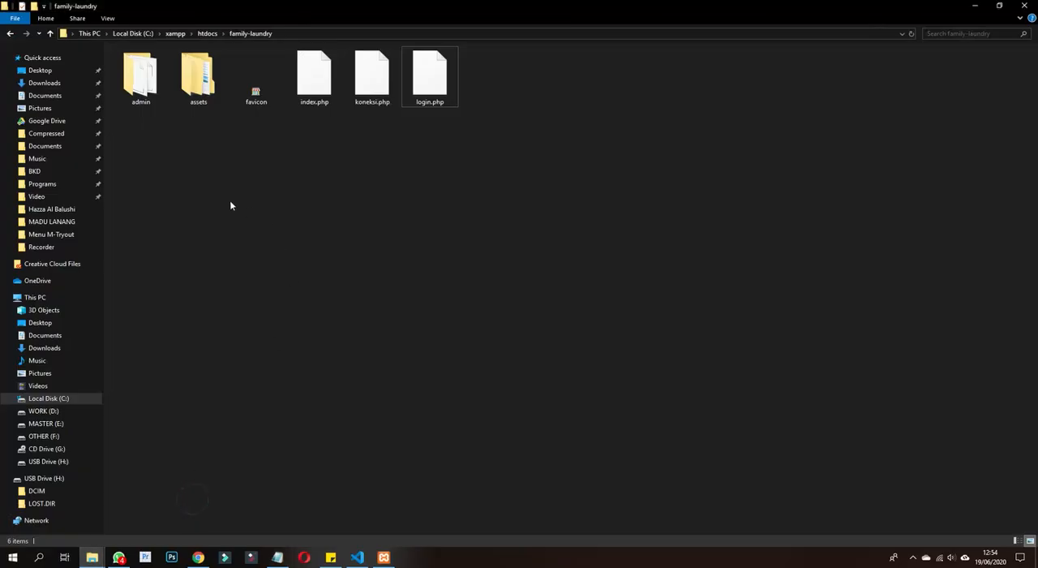
pyautogui.moveTo(649, 205); pyautogui.dragTo(113, 45)
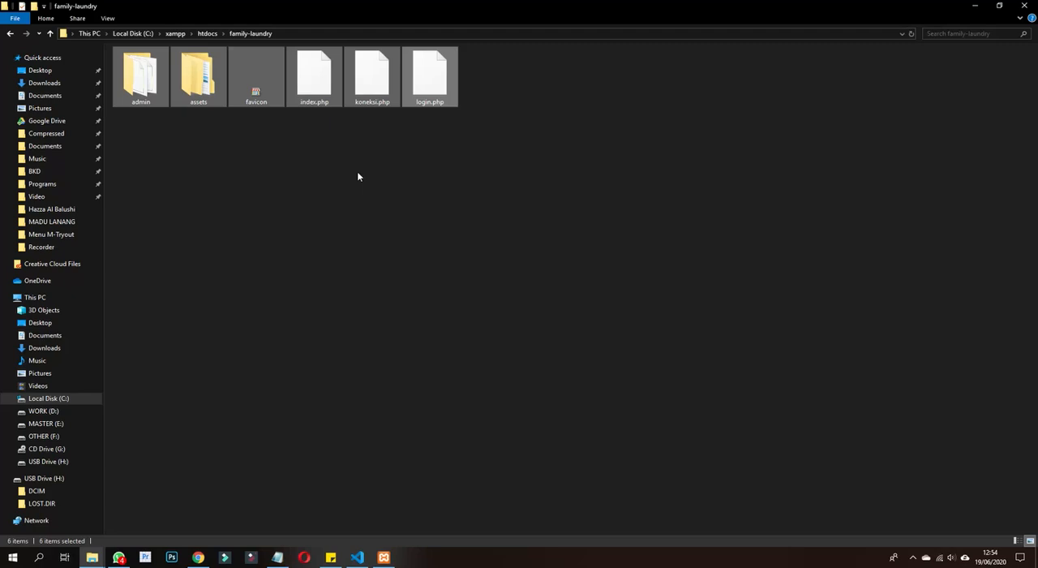
# - Return to the DomaiNesia page in Chrome, and add the line -Daftar Akun under Domainesia in Notepad
pyautogui.click(198, 556)
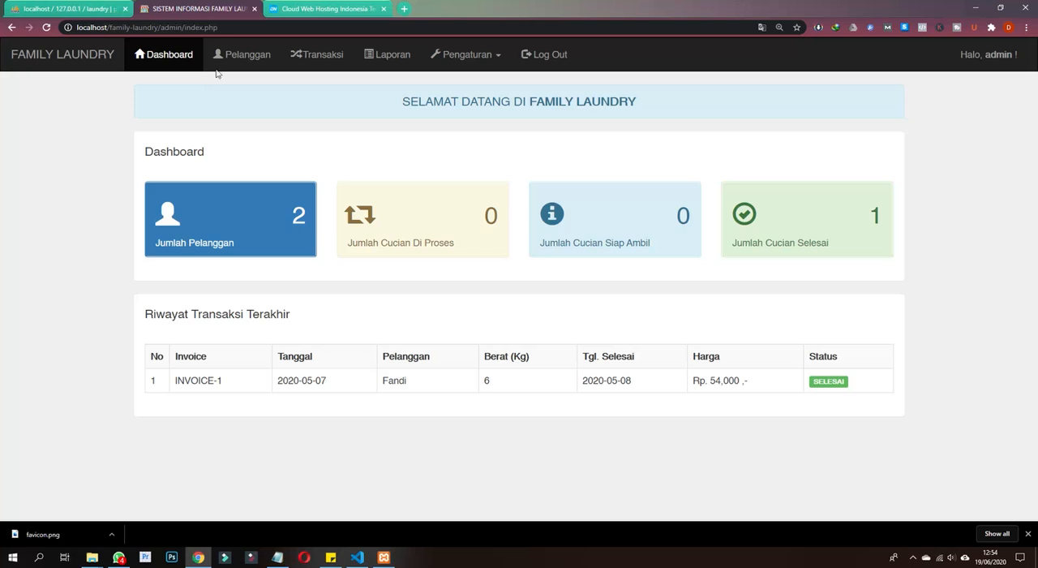
pyautogui.click(327, 9)
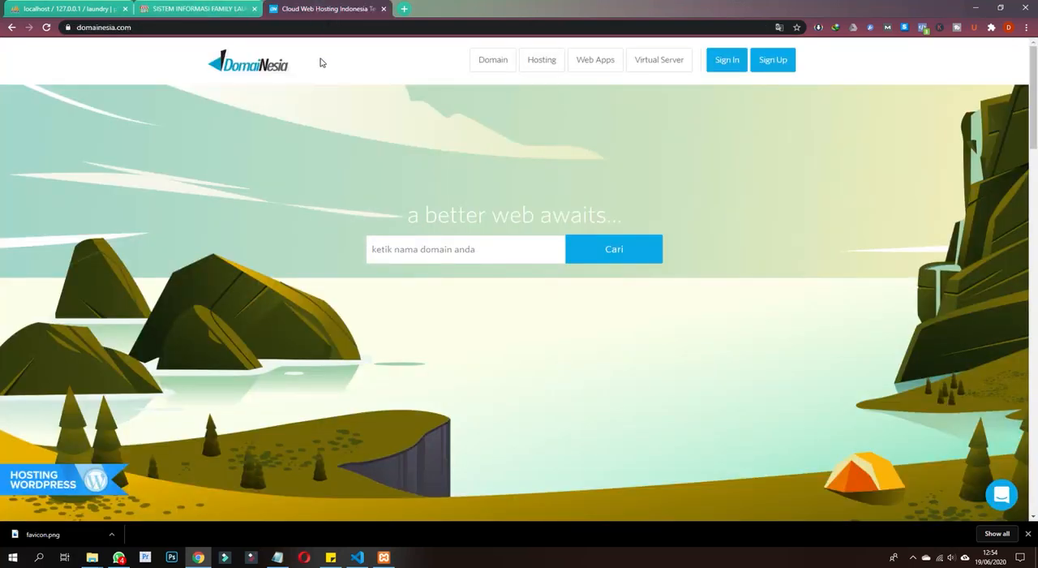
pyautogui.click(277, 556)
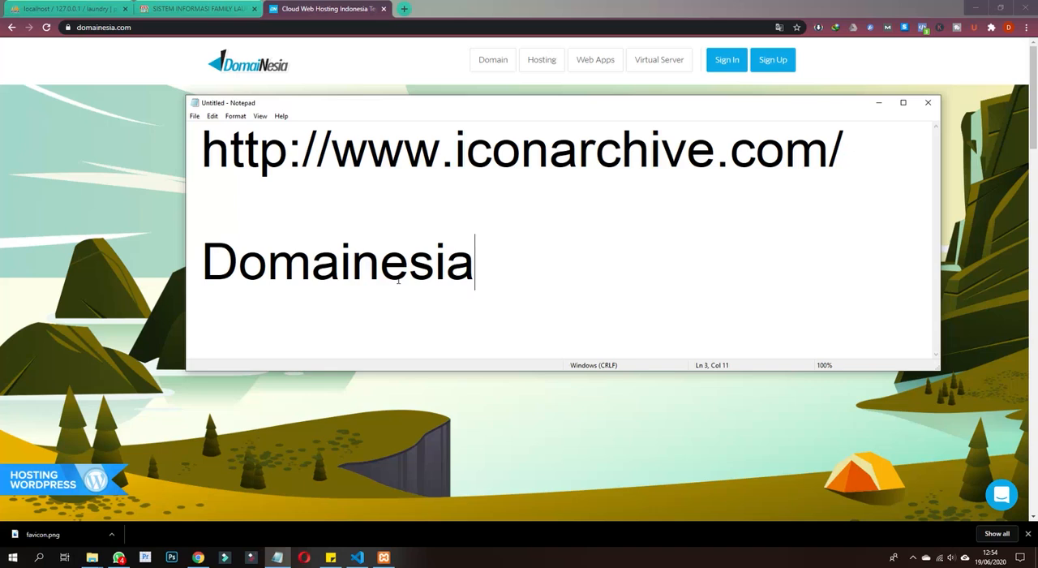
pyautogui.press('Return')
pyautogui.write('-Daftar Akun')
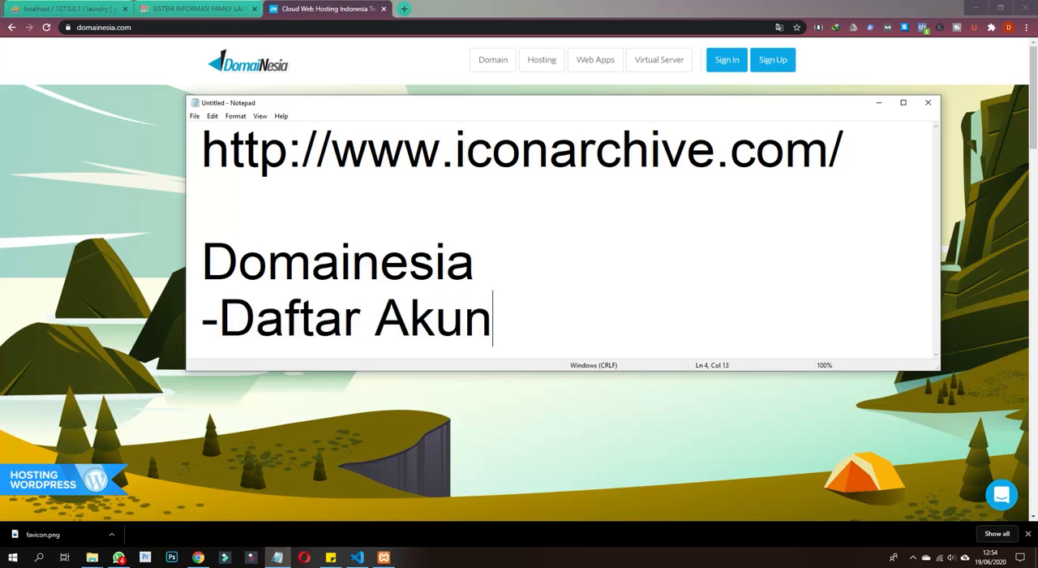
# - Switch to Chrome, open the DomaiNesia sign-up page and fill in the account holder's first and last name
pyautogui.click(131, 102)
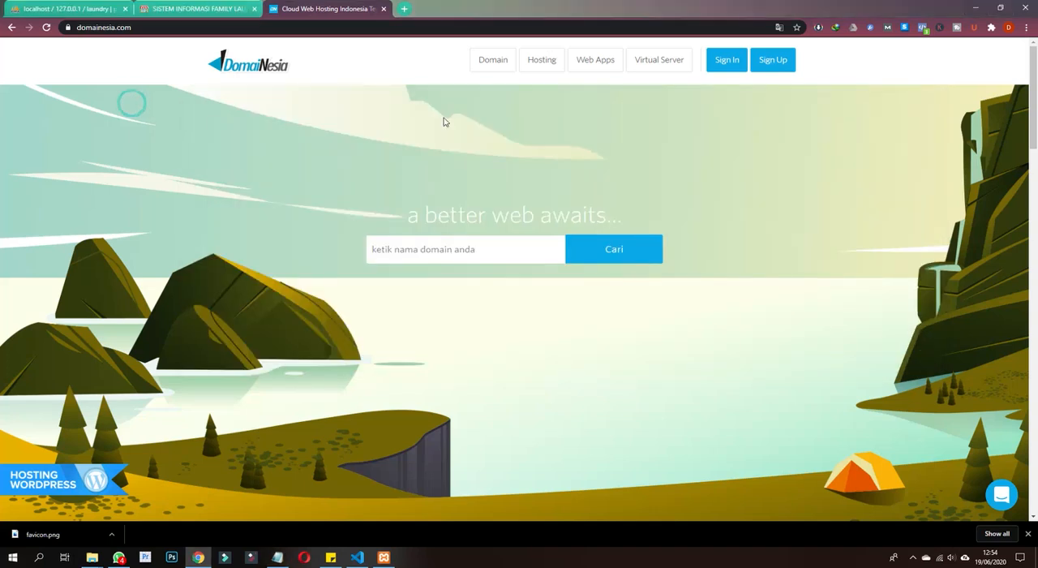
pyautogui.click(776, 65)
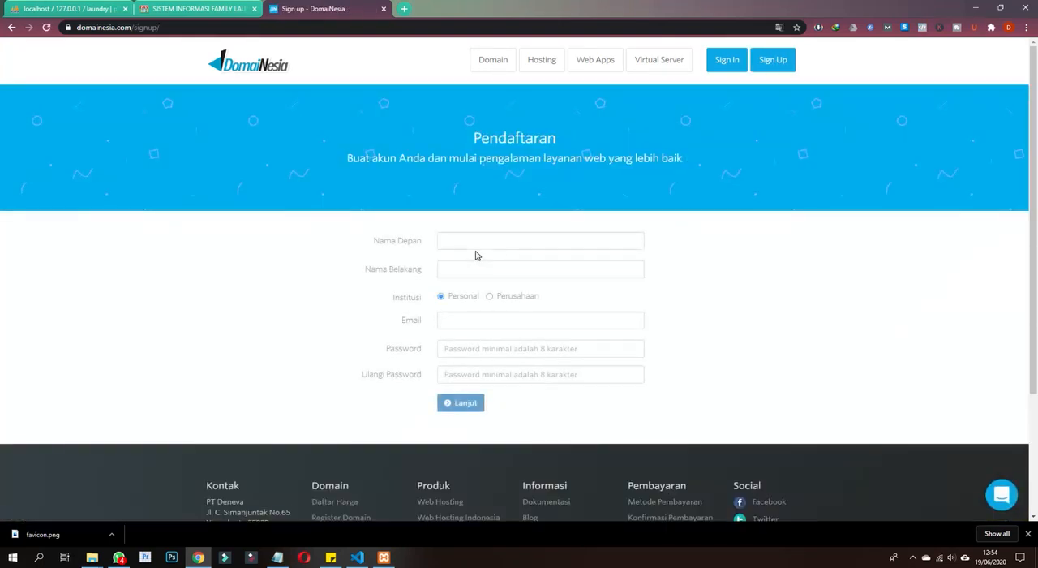
pyautogui.click(480, 240)
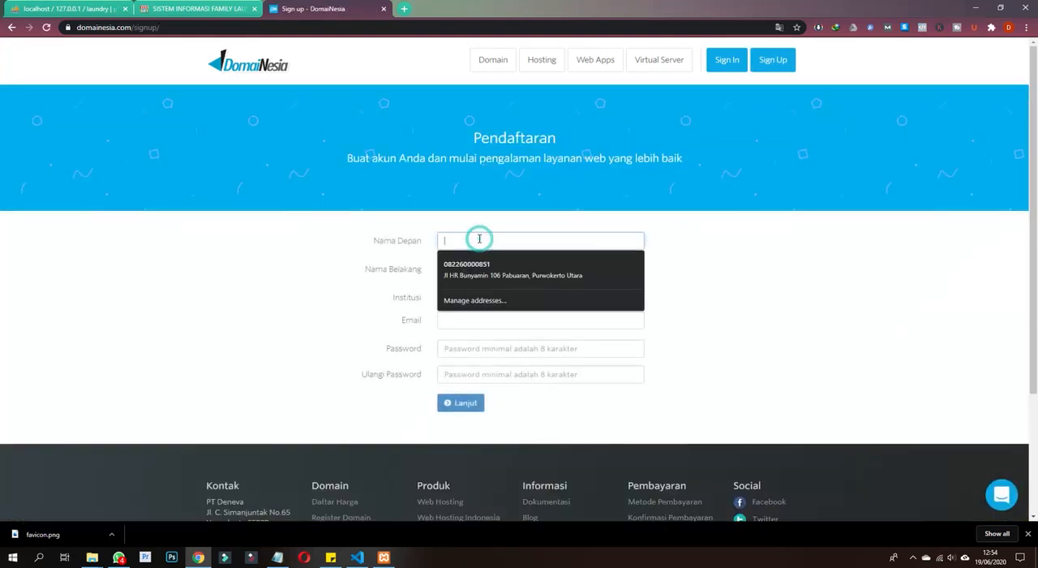
pyautogui.write('F')
pyautogui.press('BackSpace')
pyautogui.press('Tab')
pyautogui.press('Tab')
pyautogui.press('Tab')
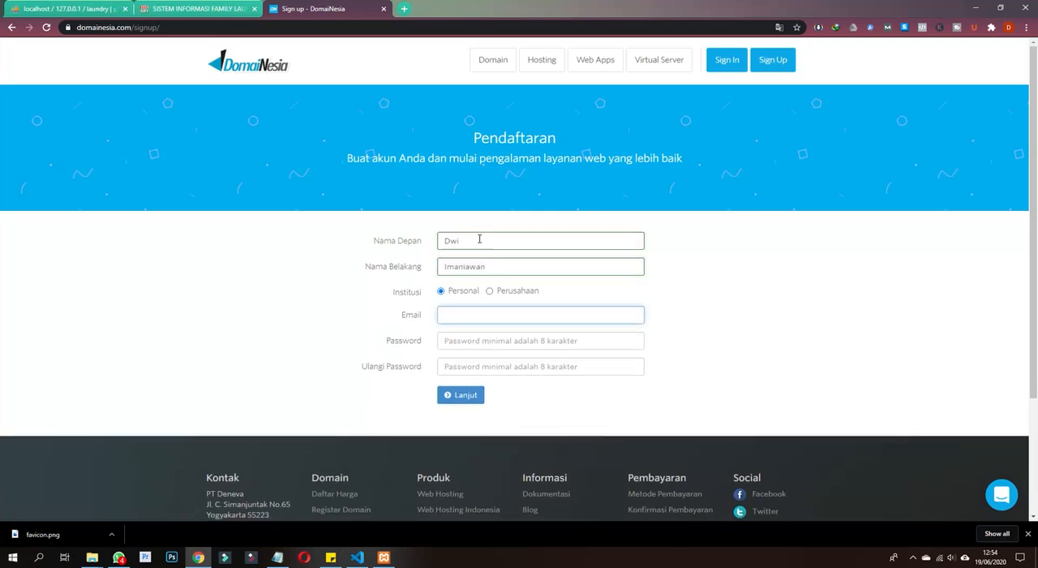
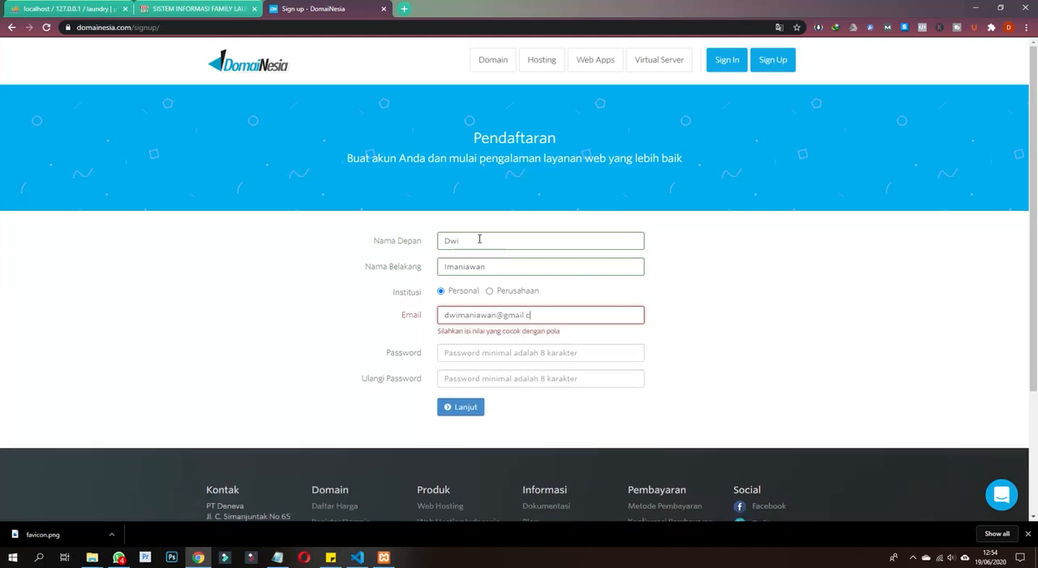
# - Fill in the account holder's e-mail address on the sign-up form
pyautogui.press('Tab')
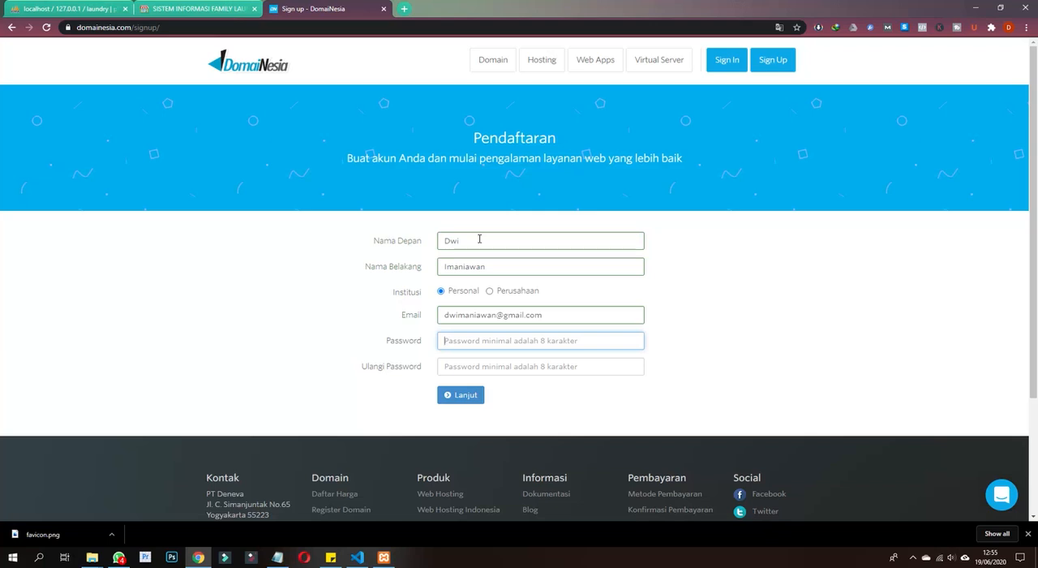
pyautogui.write('****')
pyautogui.hotkey('ctrl', 'a')
pyautogui.write('*******')
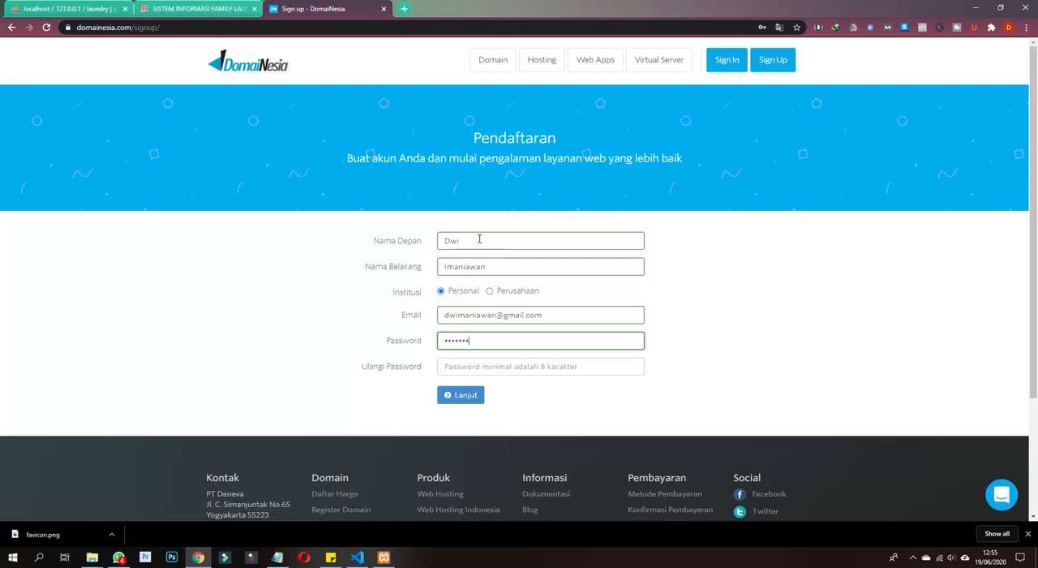
pyautogui.hotkey('ctrl', 'a')
pyautogui.press('BackSpace')
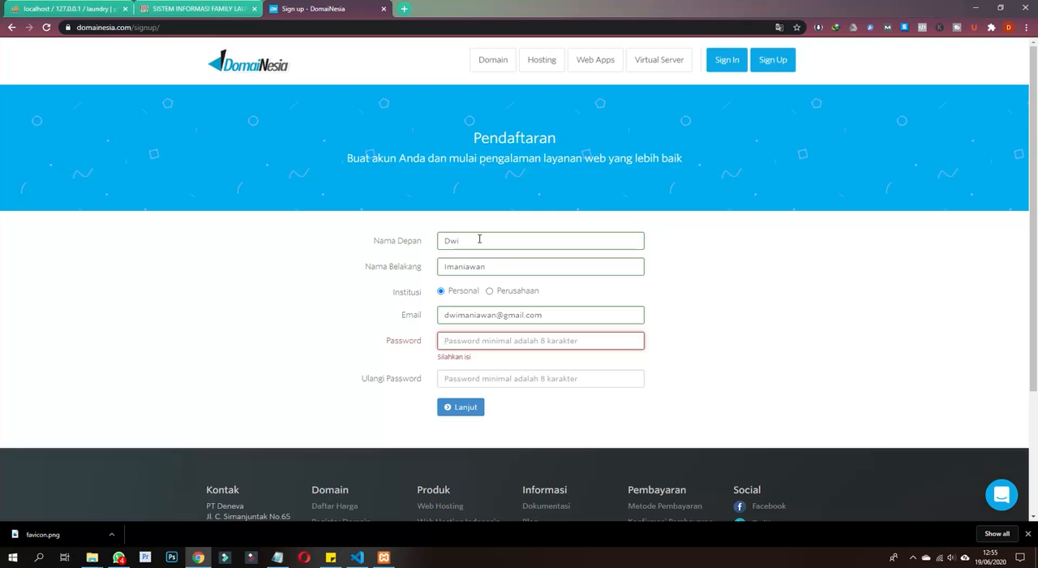
# - Enter the account password in the Password field and repeat it in the Ulangi Password field
pyautogui.write('•••••••••••')
pyautogui.press('Tab')
pyautogui.write('••••••••••')
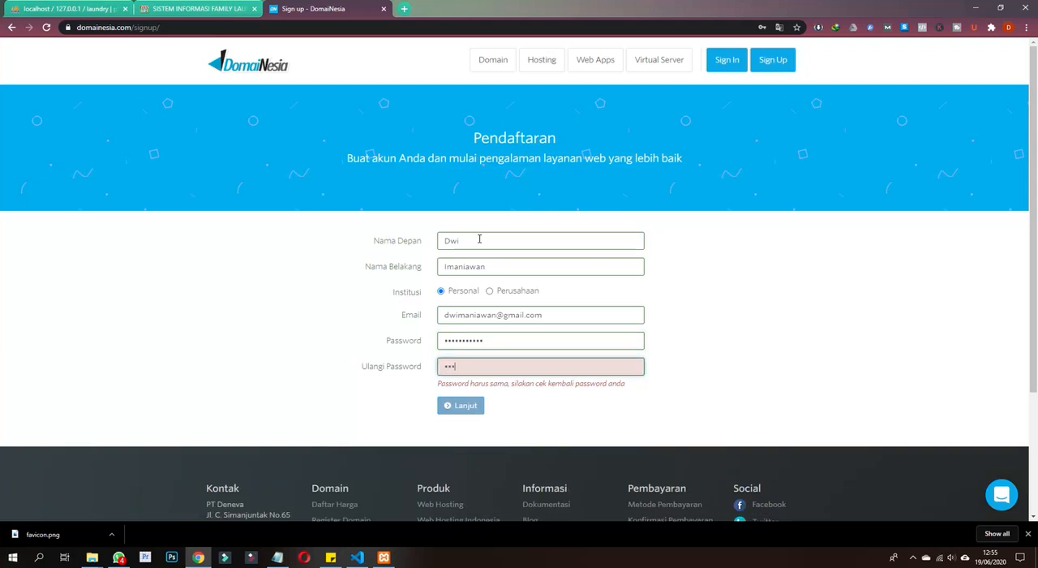
pyautogui.write('•')
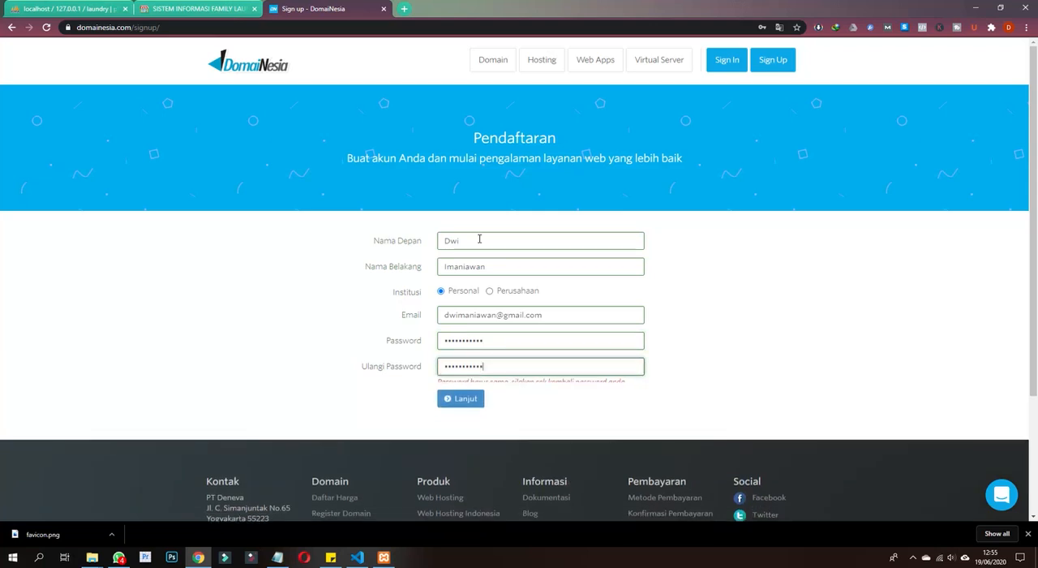
# - Continue to the second part of the sign-up form and enter the account holder's street address in the Alamat field
pyautogui.click(457, 395)
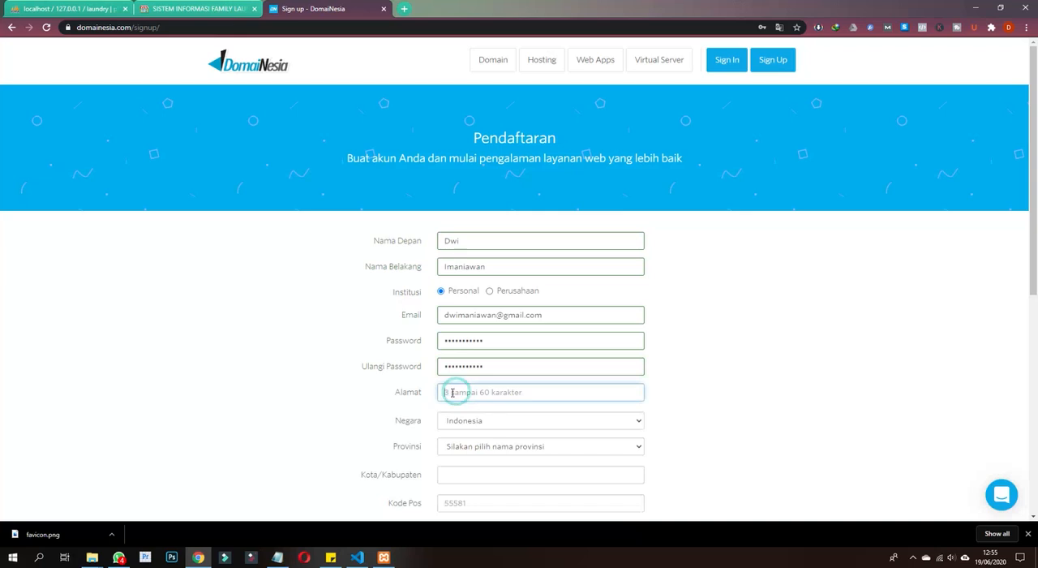
pyautogui.scroll(-2, 440, 427)
pyautogui.click(468, 238)
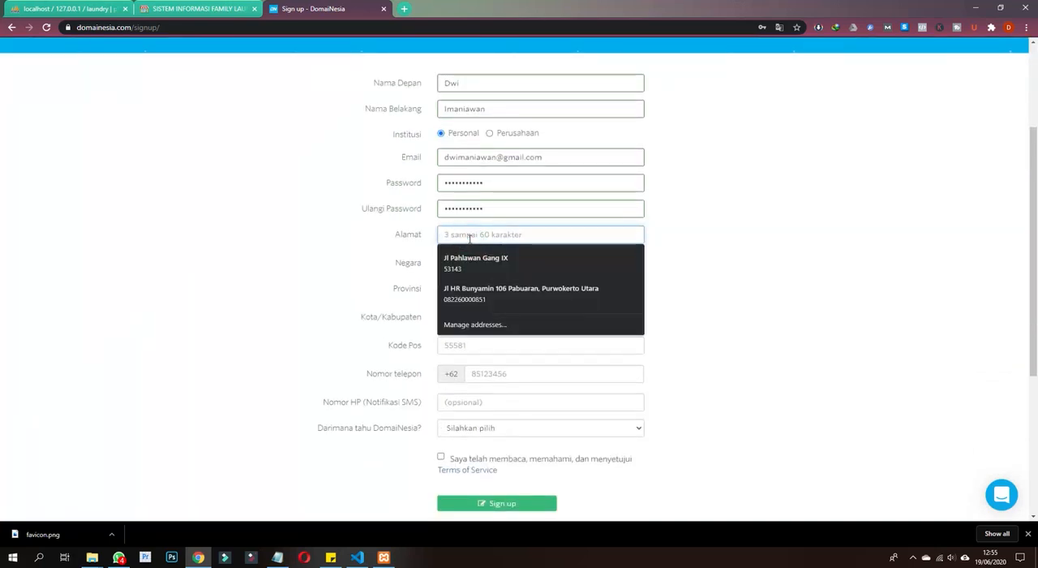
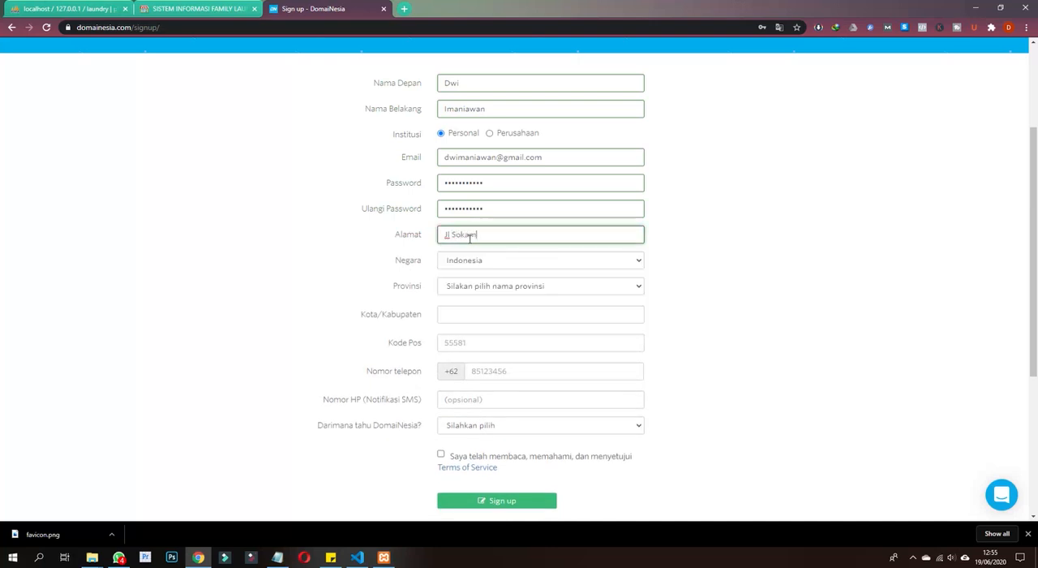
pyautogui.press('Tab')
pyautogui.press('Tab')
# - Select the account holder's province and fill in the Kota/Kabupaten and Kode Pos fields of the address
pyautogui.click(467, 279)
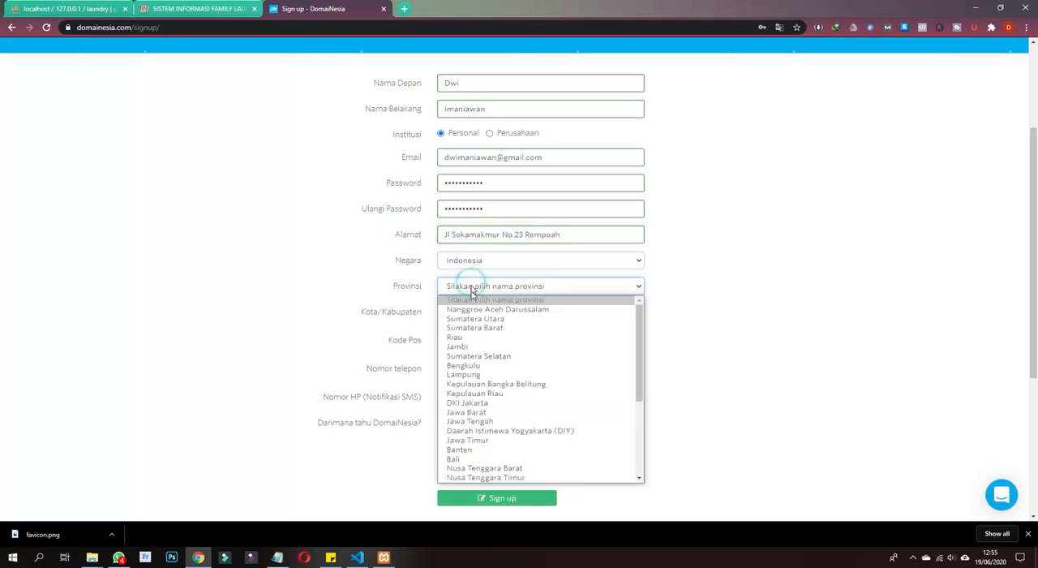
pyautogui.click(473, 415)
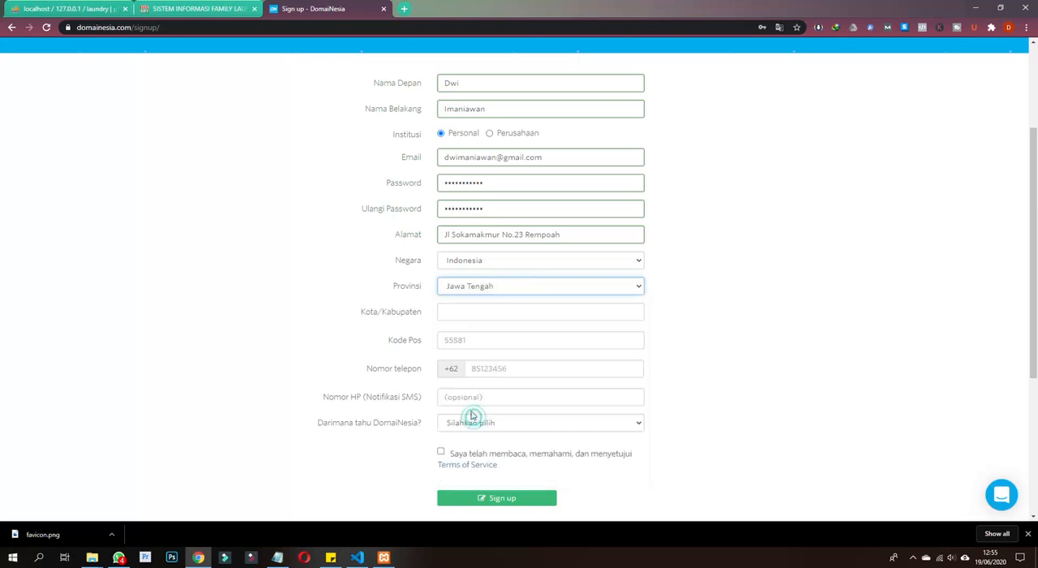
pyautogui.click(478, 309)
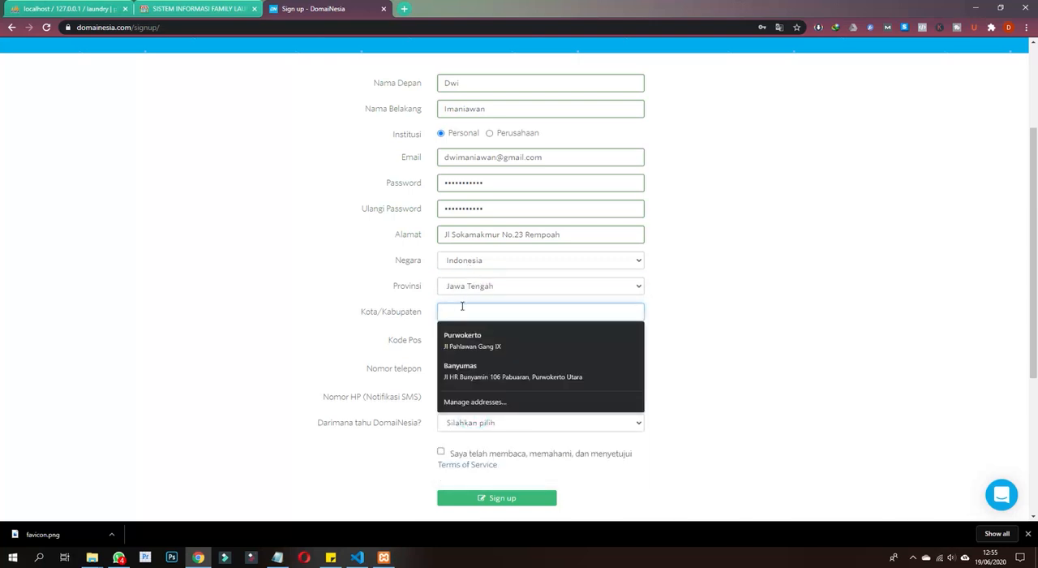
pyautogui.write('Banyumas')
pyautogui.press('Tab')
pyautogui.write('531')
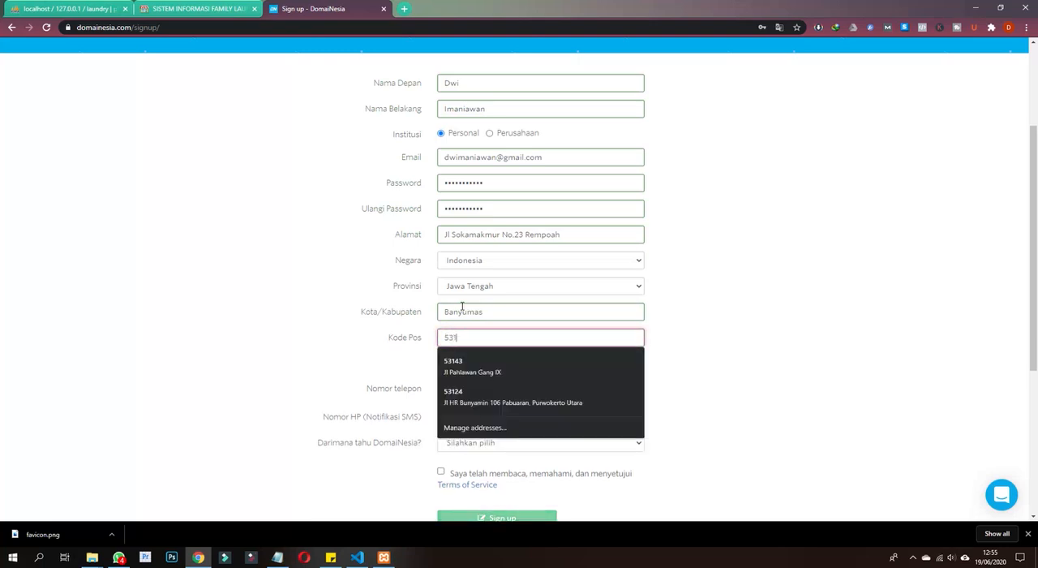
pyautogui.write('24')
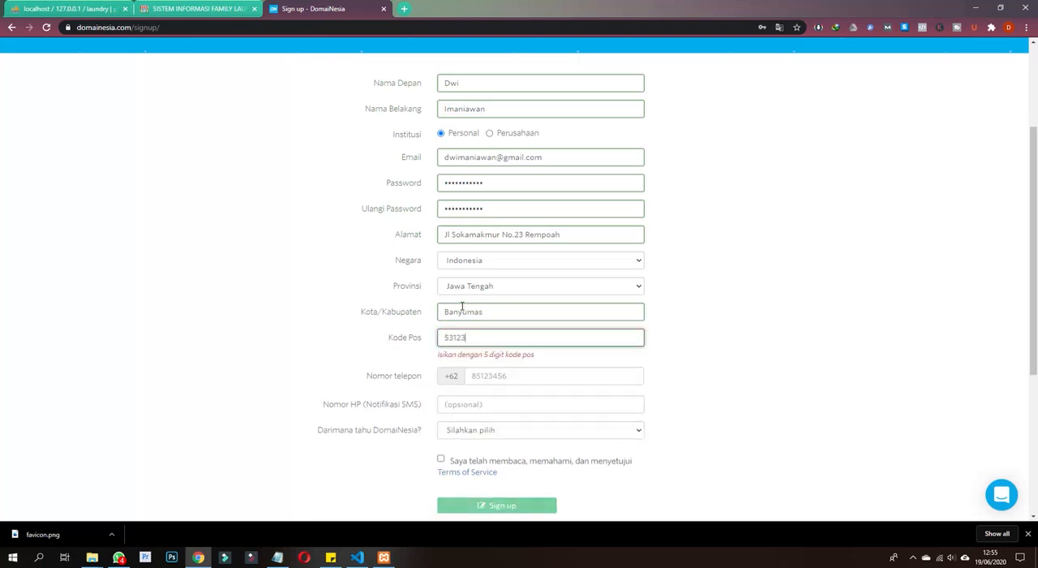
pyautogui.click(468, 261)
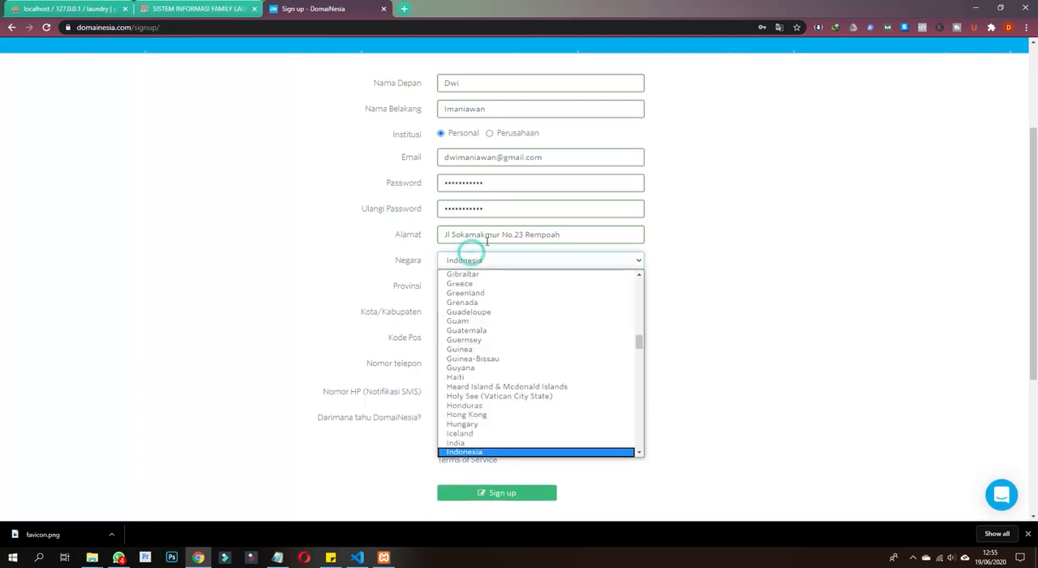
pyautogui.click(747, 293)
pyautogui.click(466, 340)
pyautogui.click(754, 353)
# - Enter the account holder's phone number in the Nomor telepon field
pyautogui.click(519, 363)
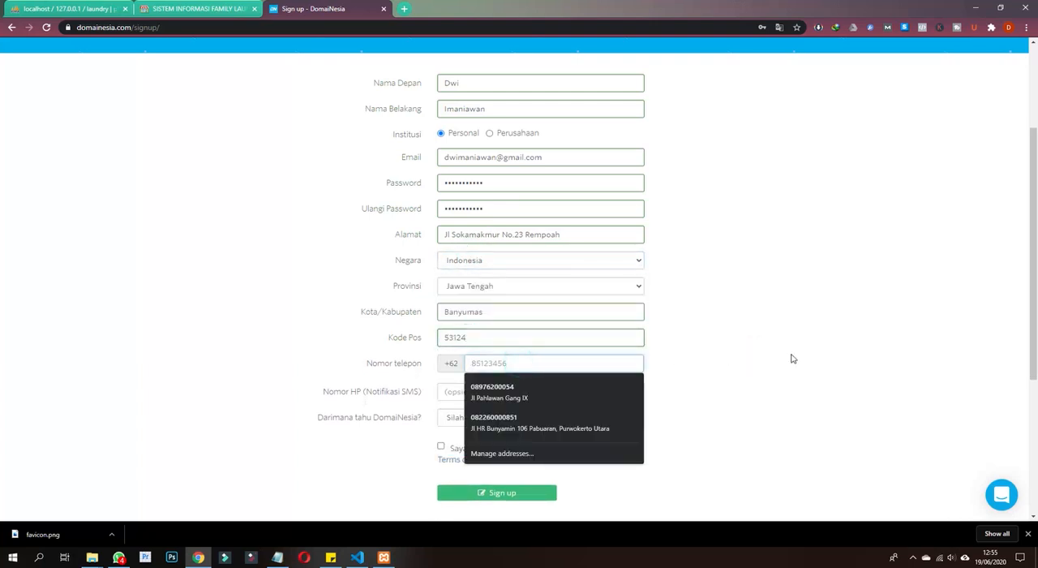
pyautogui.write('8')
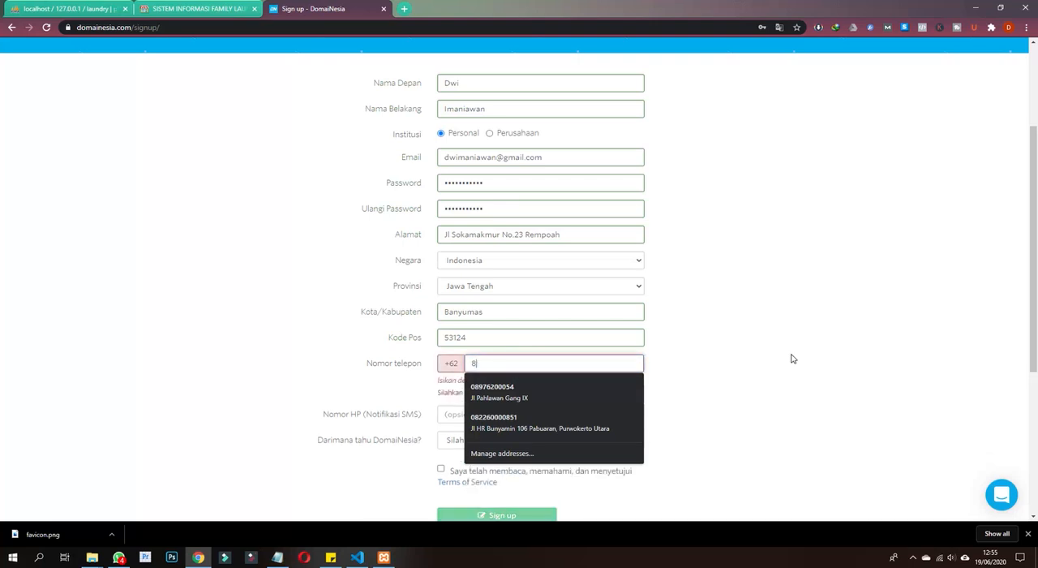
pyautogui.write('2')
pyautogui.press('BackSpace')
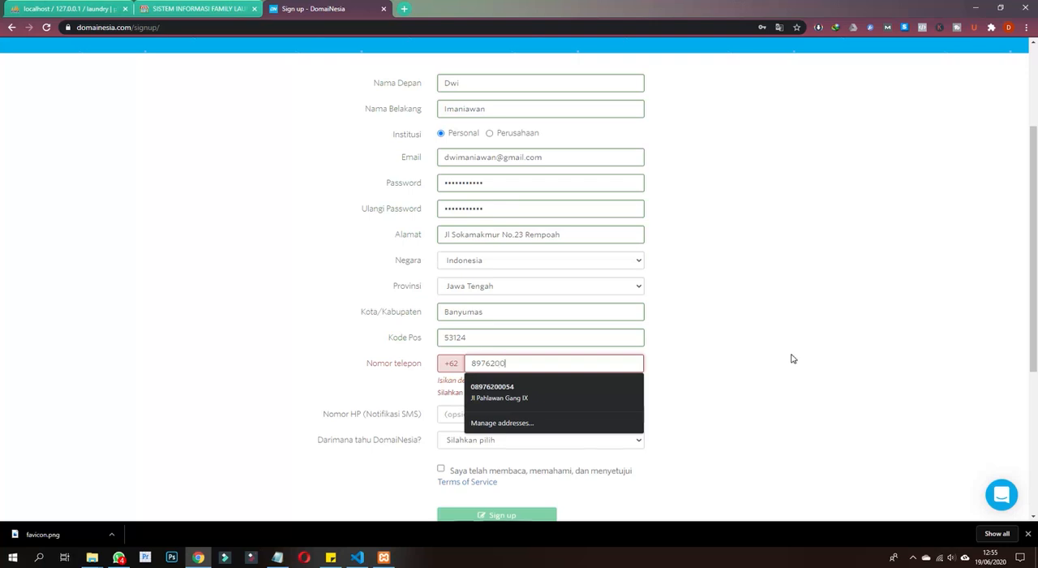
pyautogui.press('Tab')
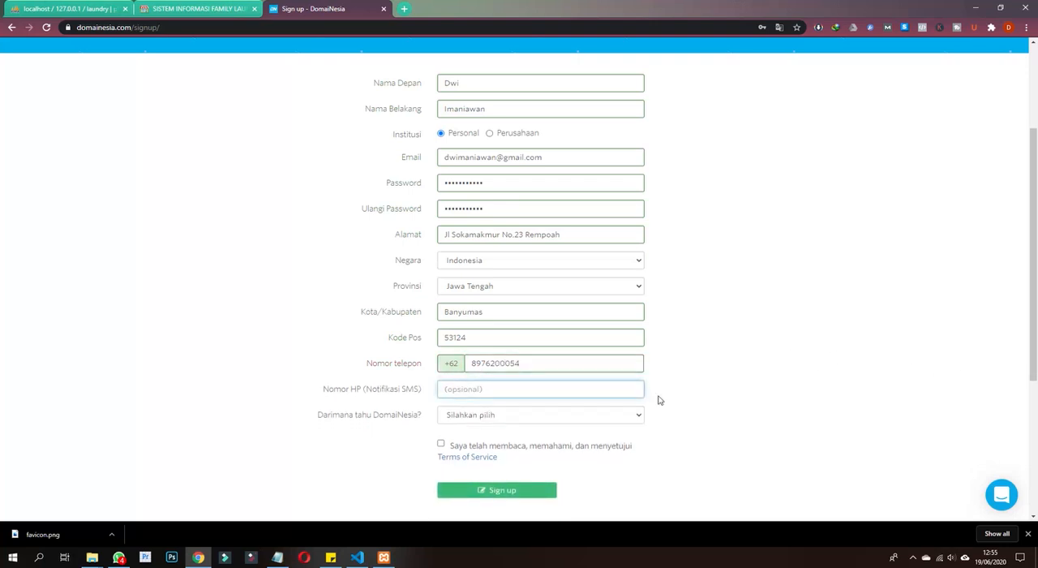
# - Answer Darimana tahu DomaiNesia? with Google and accept the Terms of Service, leaving the optional SMS number empty
pyautogui.click(496, 418)
pyautogui.click(488, 439)
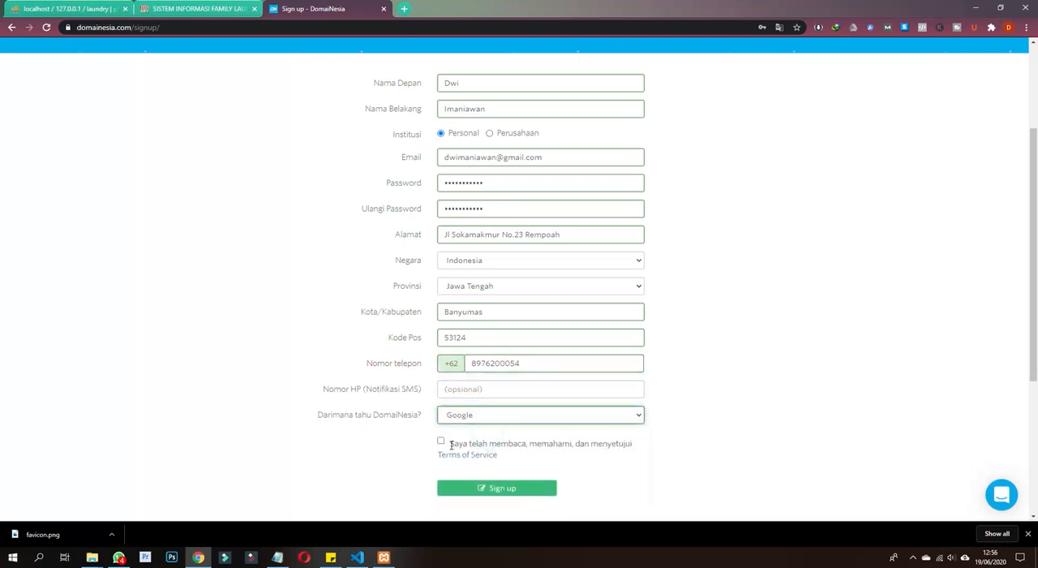
pyautogui.click(440, 441)
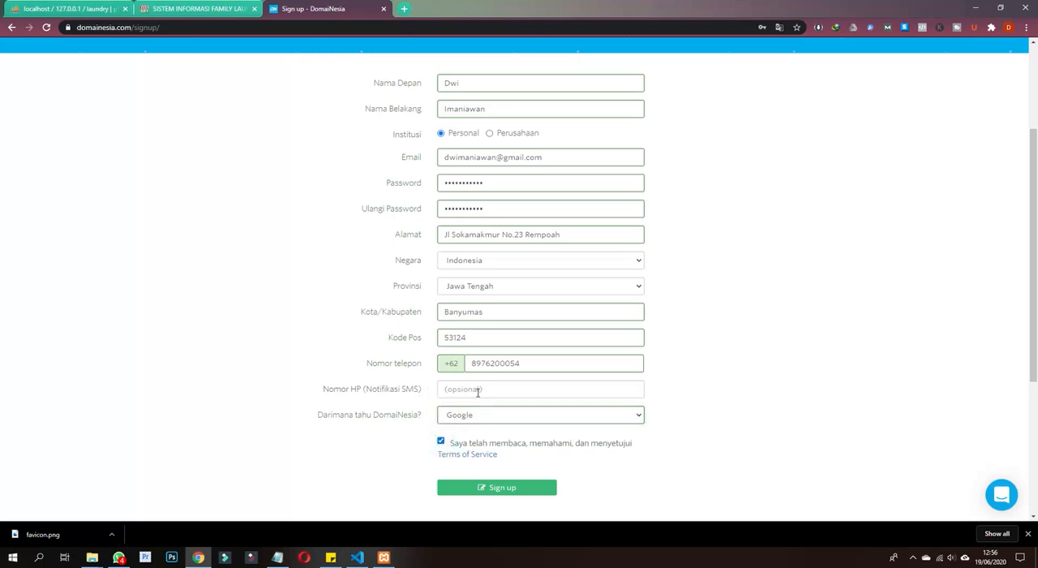
pyautogui.click(479, 389)
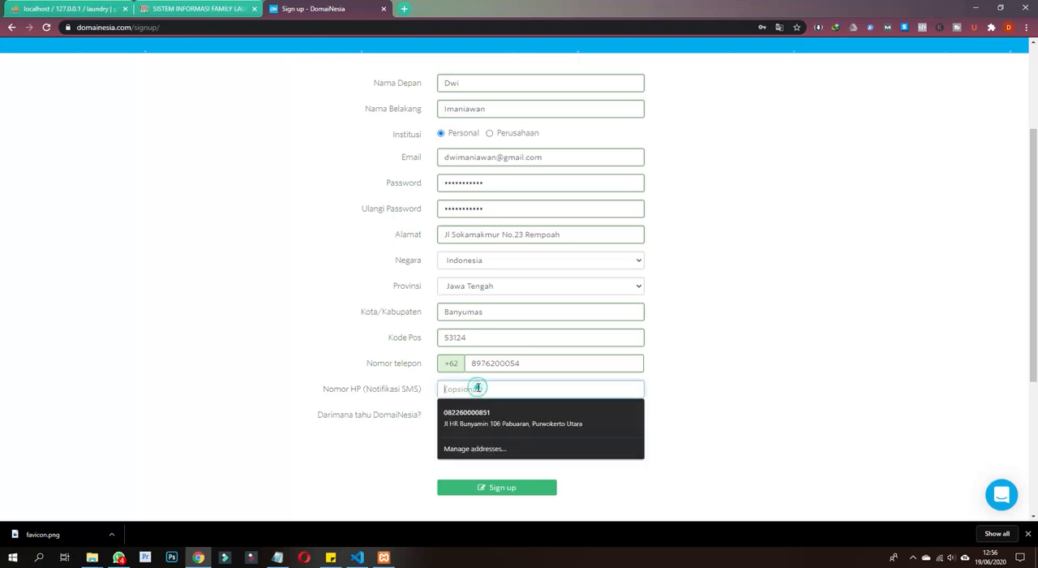
pyautogui.click(757, 376)
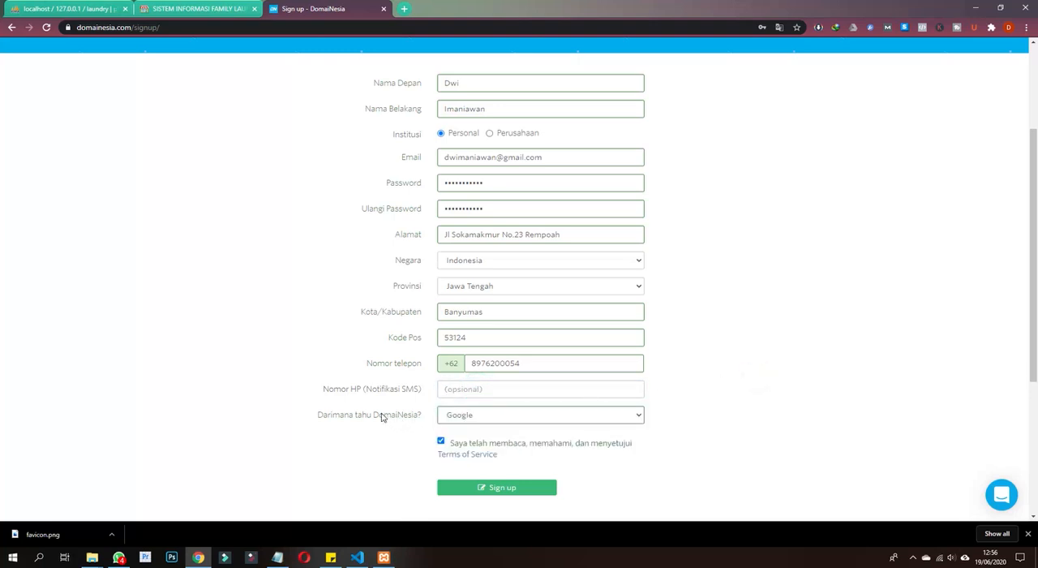
# - Change the answer to Darimana tahu DomaiNesia? to Teman
pyautogui.click(449, 418)
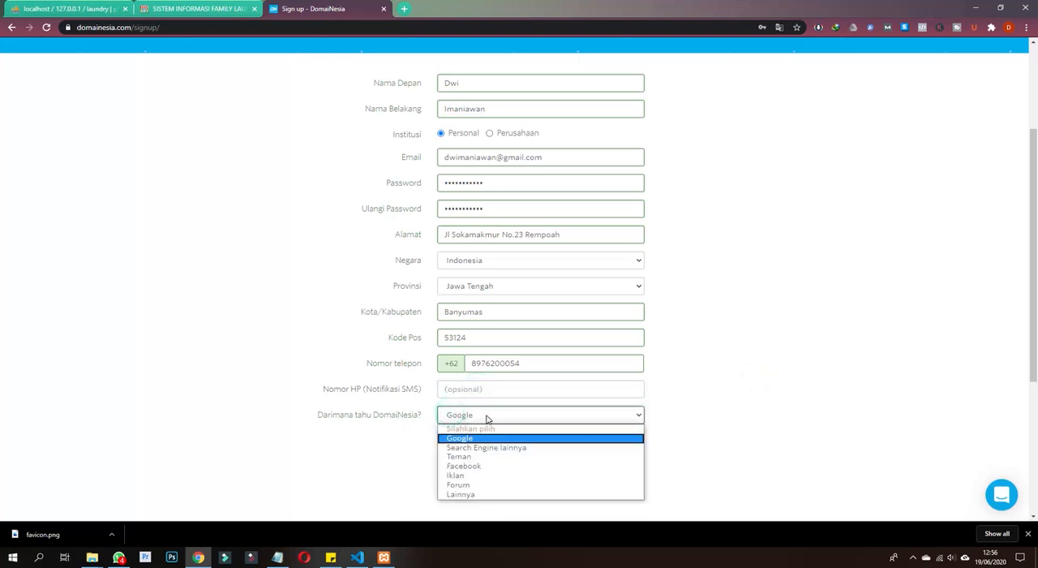
pyautogui.click(468, 457)
pyautogui.click(481, 418)
pyautogui.click(475, 456)
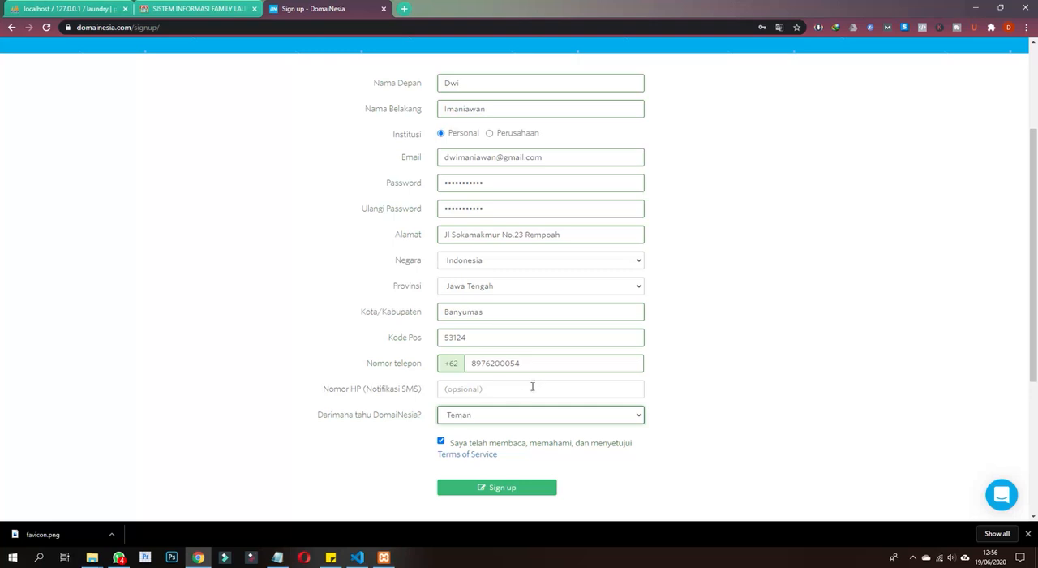
# - Submit the completed sign-up form and dismiss the browser's offer to save the password
pyautogui.scroll(-1, 515, 408)
pyautogui.click(515, 437)
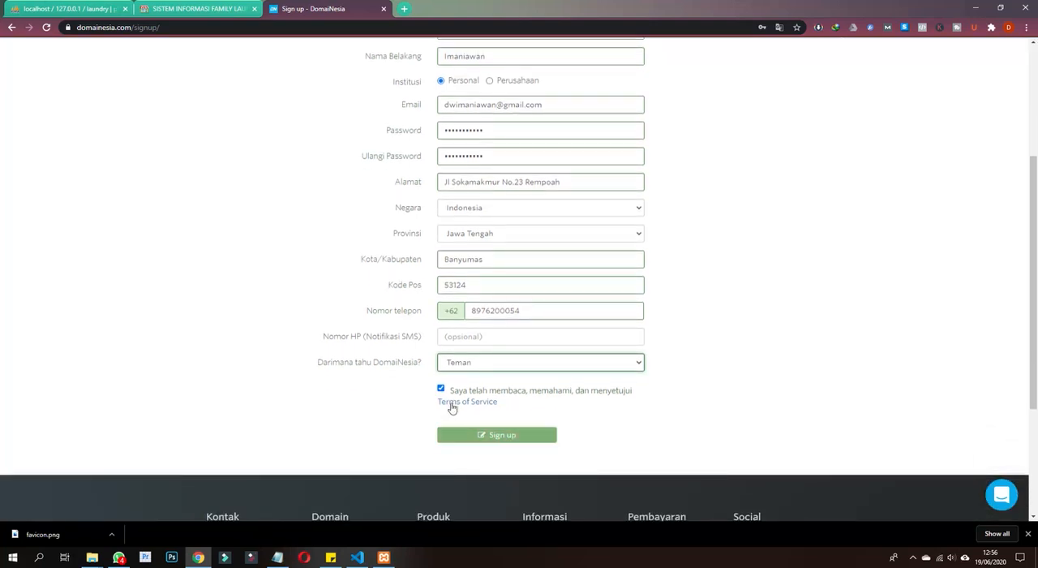
pyautogui.click(474, 435)
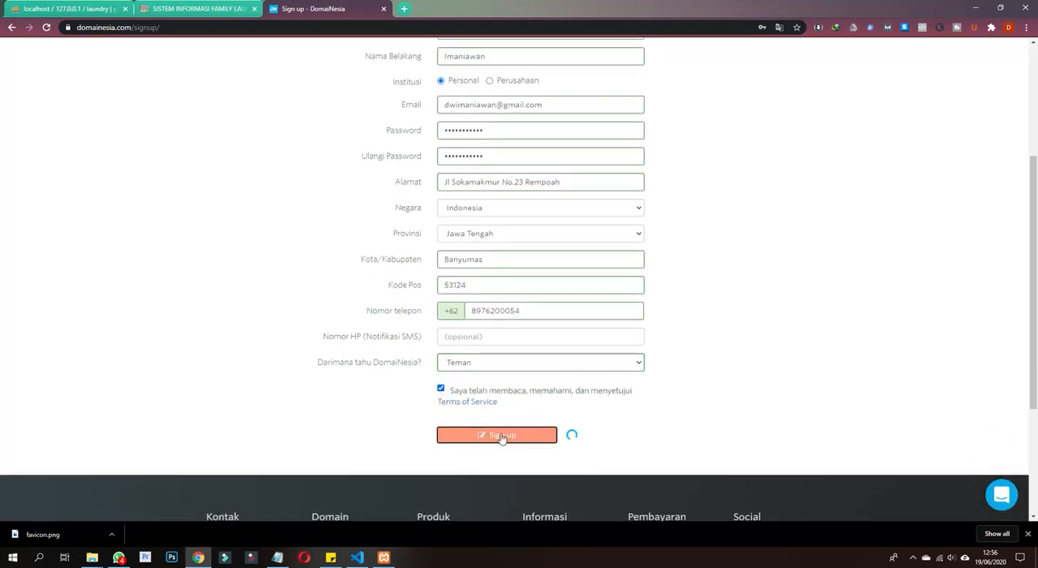
pyautogui.scroll(4, 491, 392)
pyautogui.scroll(-3, 489, 401)
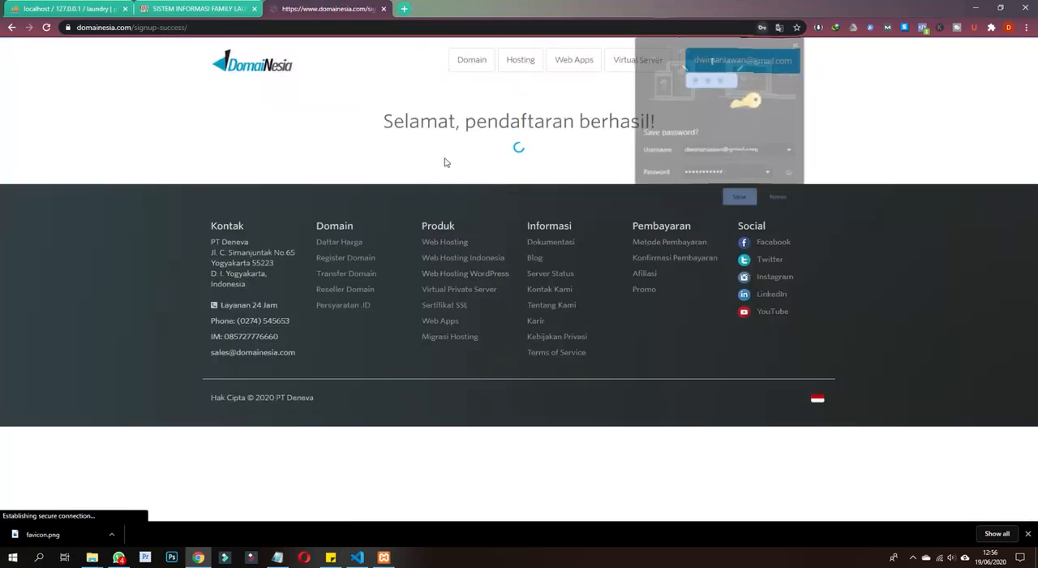
pyautogui.click(797, 43)
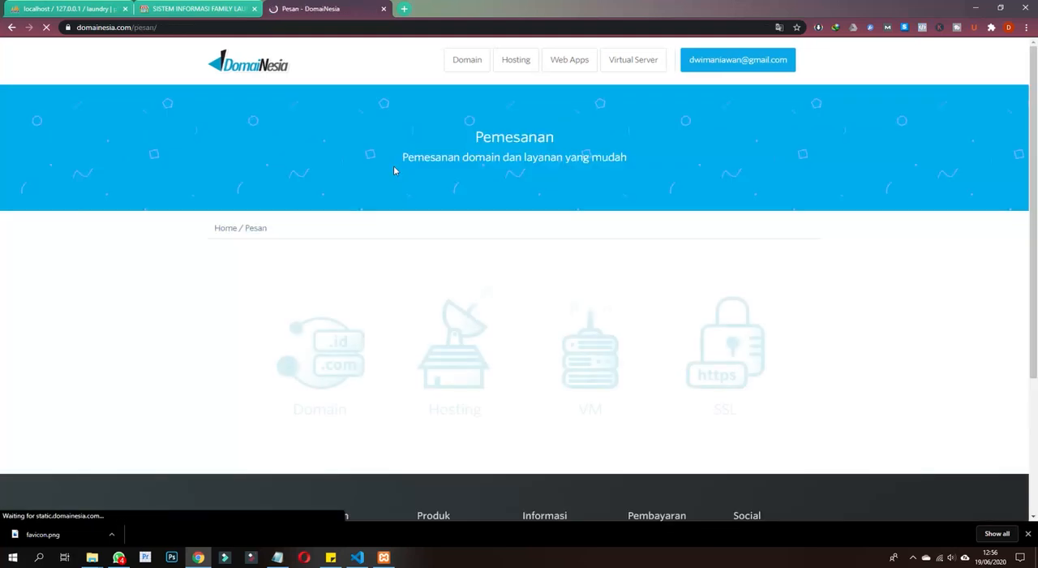
# - Open an empty browser tab and return to the DomaiNesia order page
pyautogui.scroll(-3, 448, 319)
pyautogui.scroll(3, 449, 319)
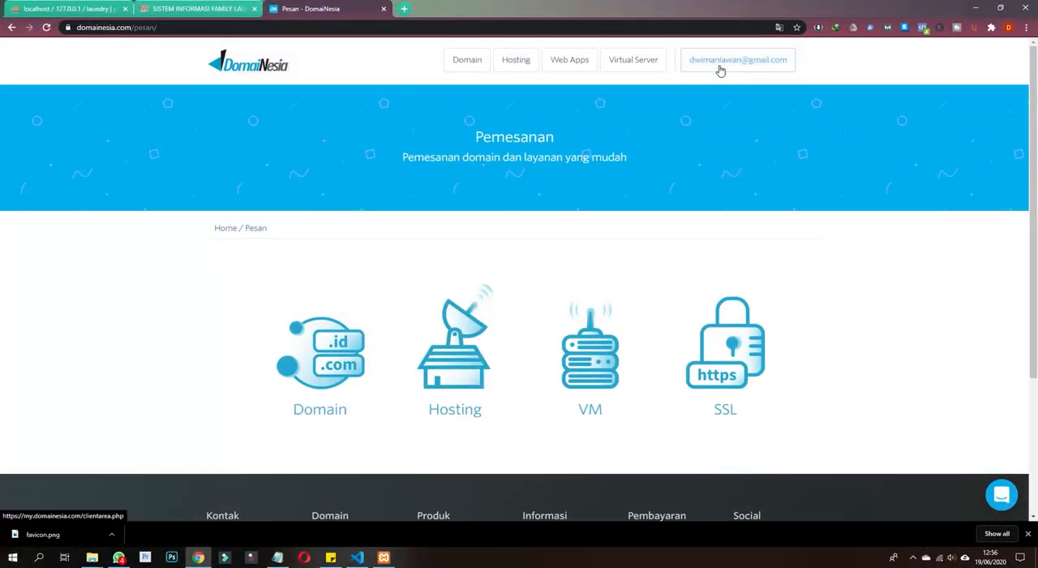
pyautogui.click(404, 10)
pyautogui.click(351, 4)
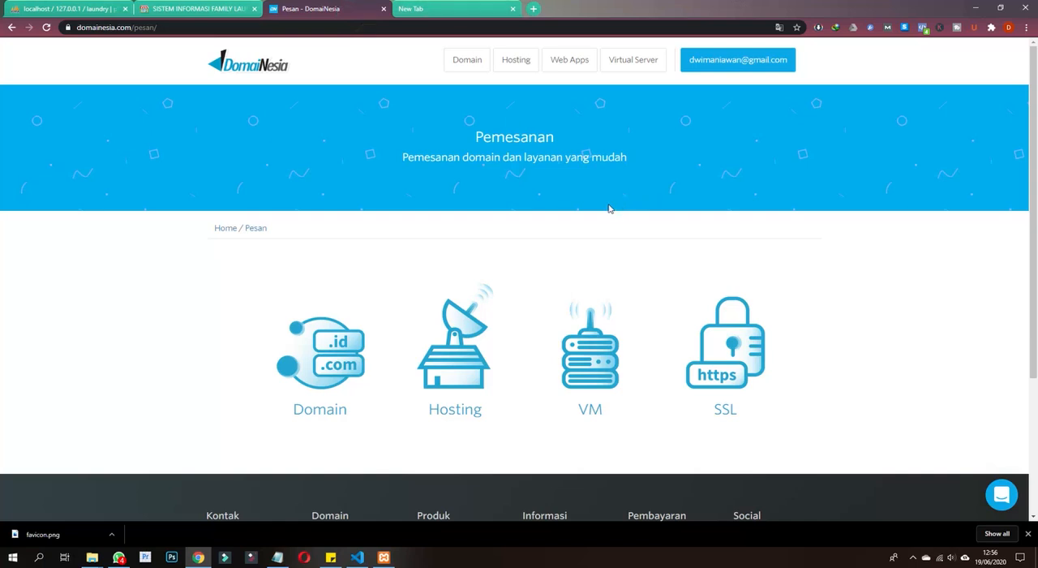
# - Go to the web hosting packages and order the Extra package
pyautogui.click(516, 62)
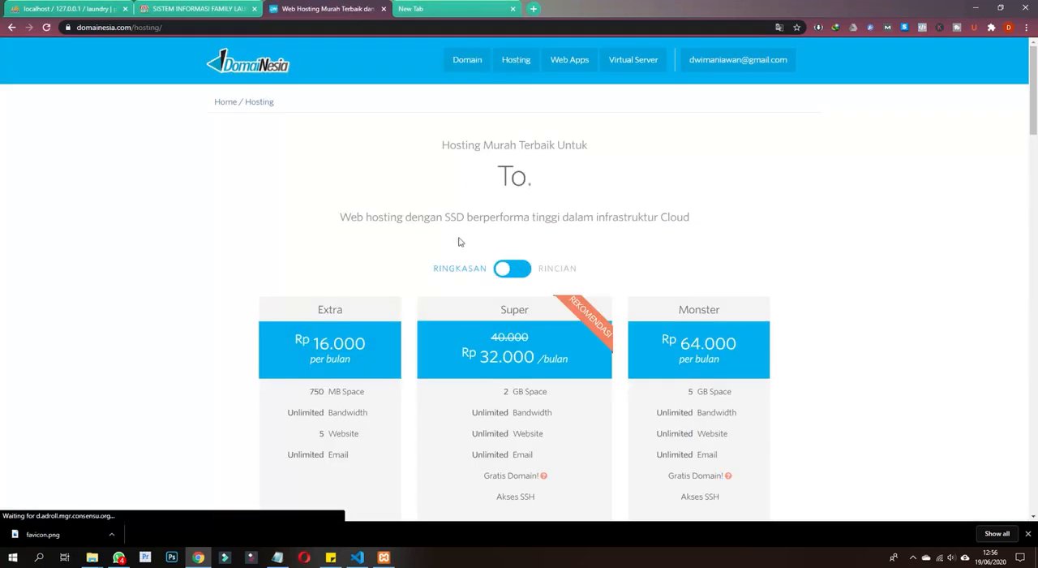
pyautogui.scroll(-2, 461, 257)
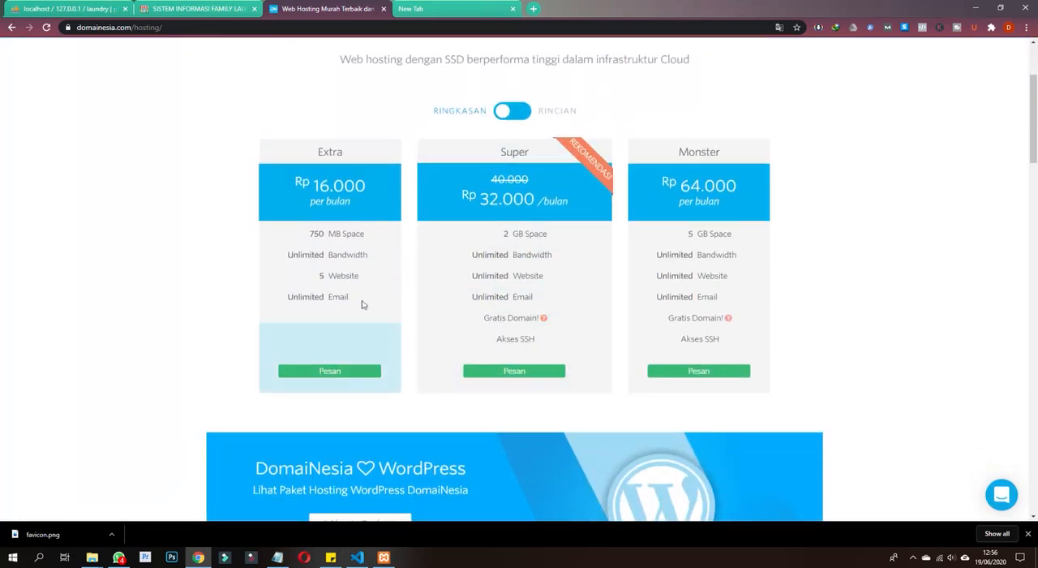
pyautogui.click(330, 371)
# - Configure the hosting order with server location Jakarta, ID, a 1 Bulan cycle and the Let's Encrypt Free SSL addon
pyautogui.scroll(-3, 481, 120)
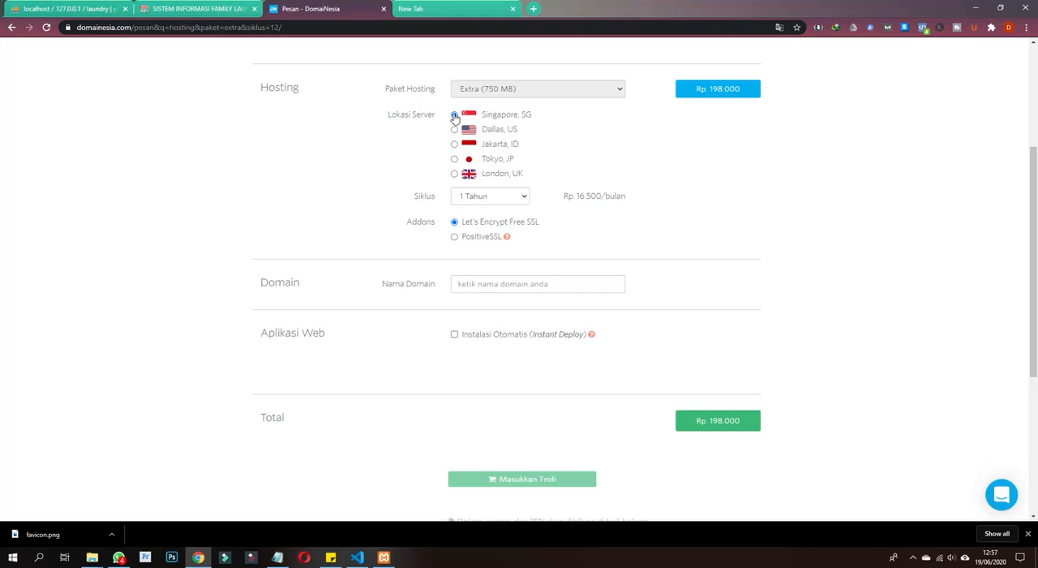
pyautogui.click(455, 149)
pyautogui.click(485, 197)
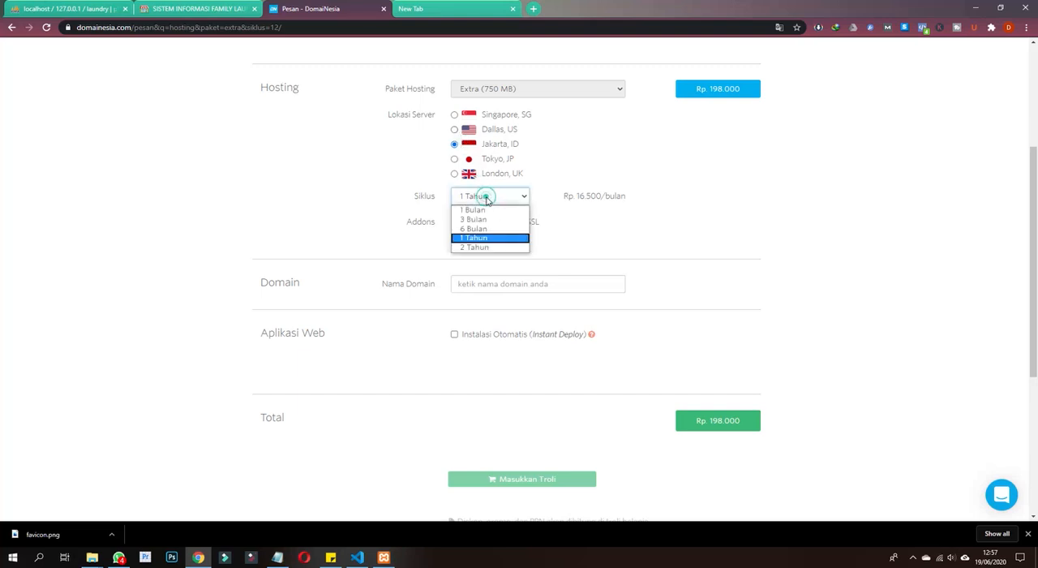
pyautogui.click(487, 206)
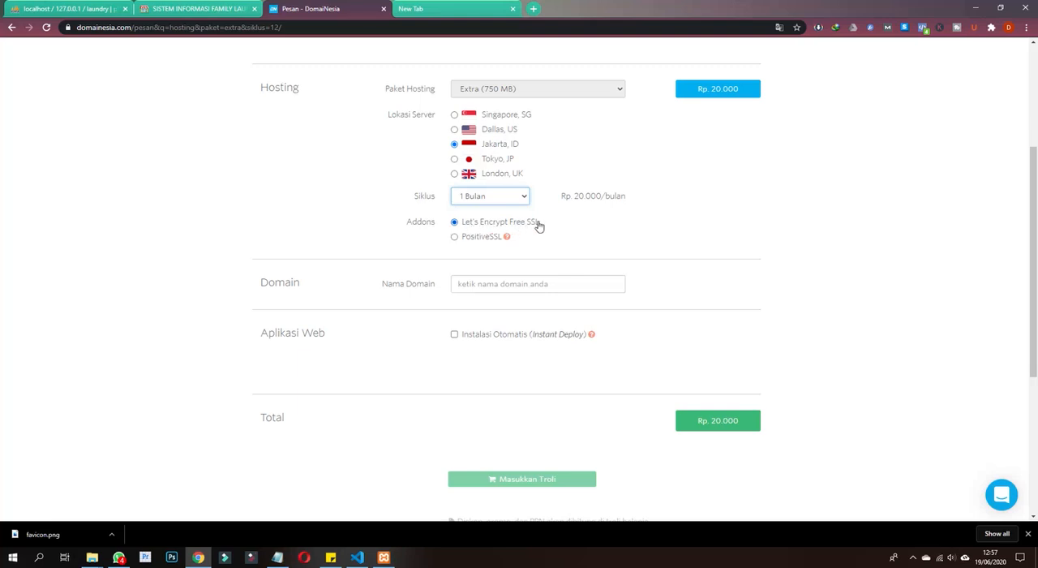
pyautogui.click(454, 237)
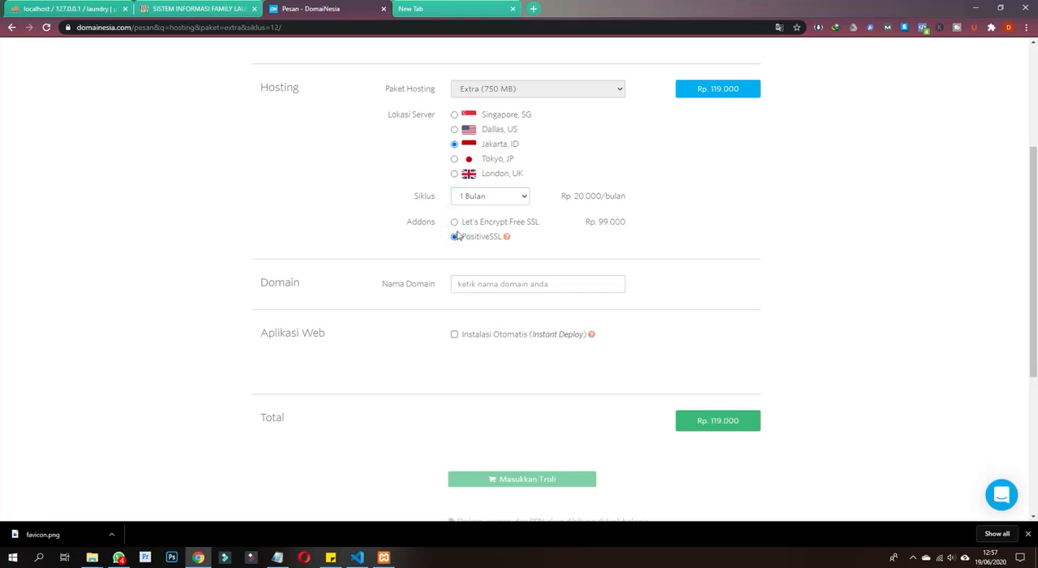
pyautogui.click(455, 224)
# - Enter familylaundry.com as the domain name of the hosting order
pyautogui.click(477, 283)
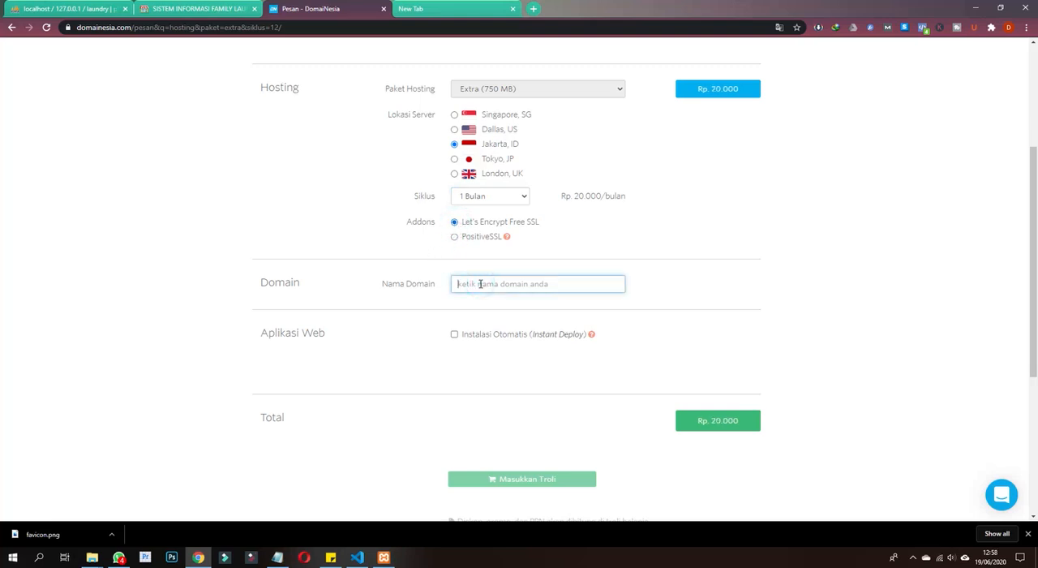
pyautogui.write('famil')
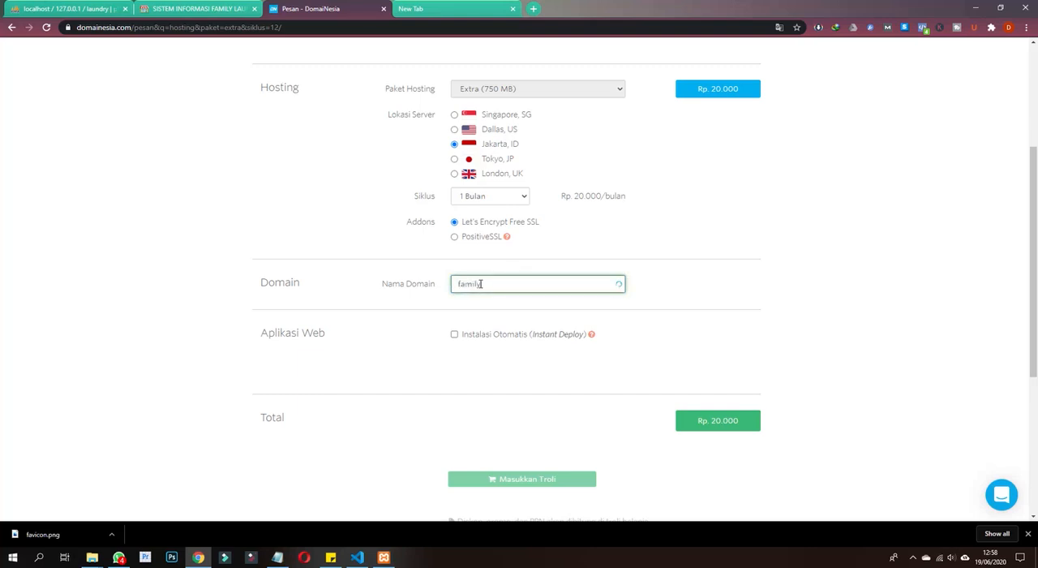
pyautogui.write('ylaundry.com')
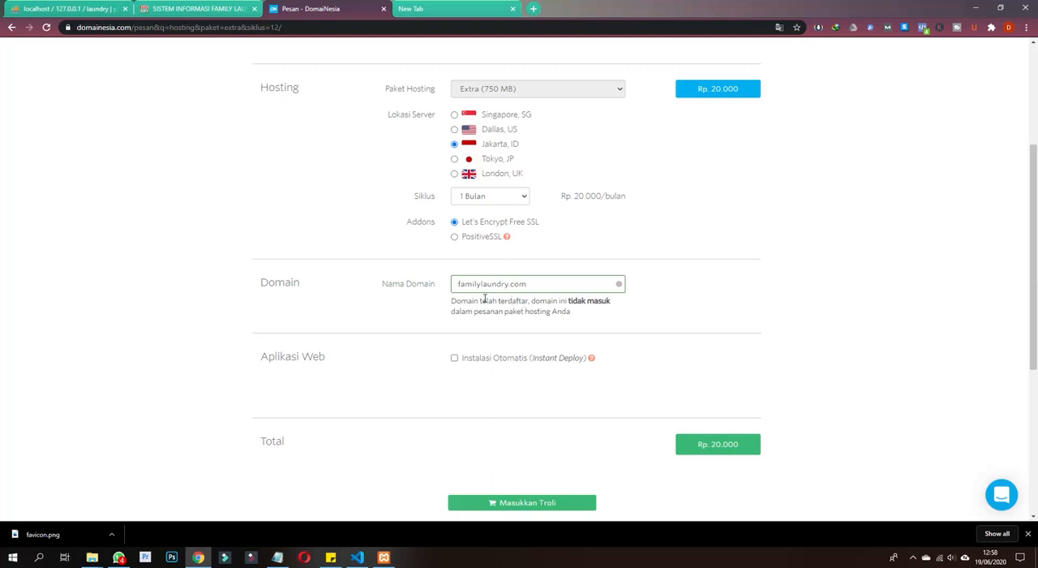
pyautogui.click(537, 283)
pyautogui.click(482, 283)
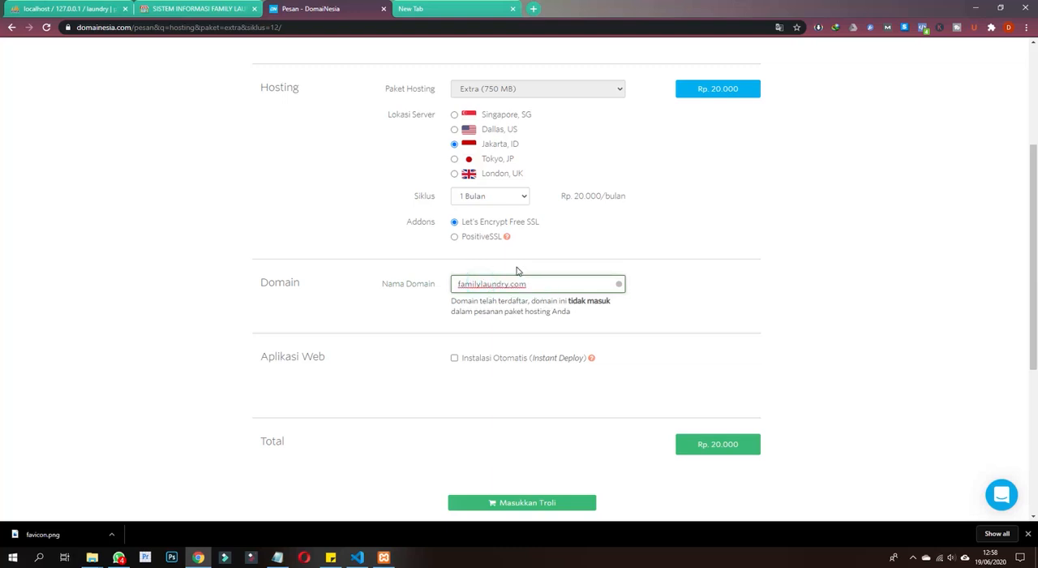
# - Change the hosting order's domain name to familylaundry.xyz
pyautogui.write('-')
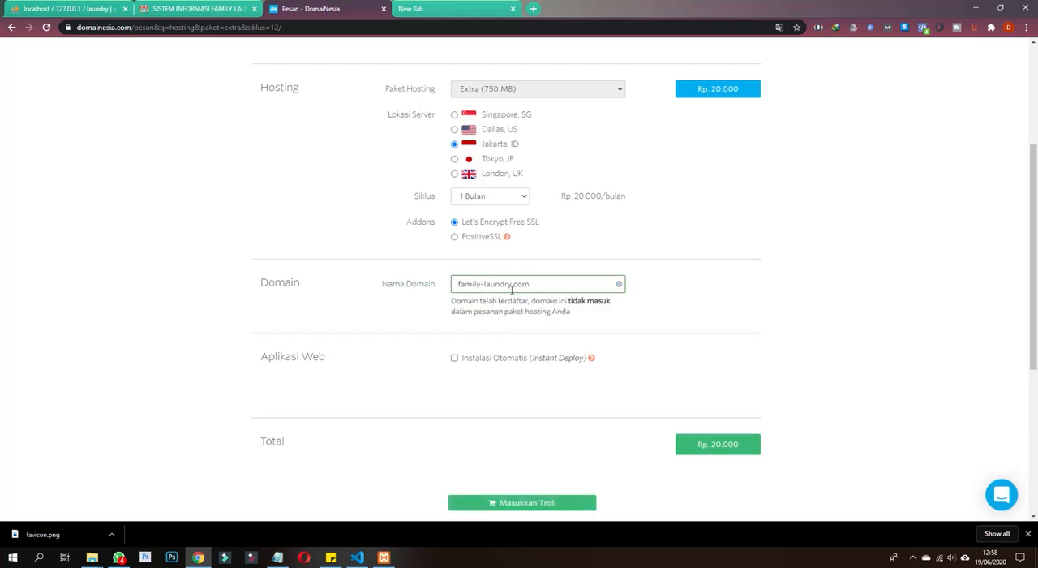
pyautogui.moveTo(545, 283); pyautogui.dragTo(219, 287)
pyautogui.press('BackSpace')
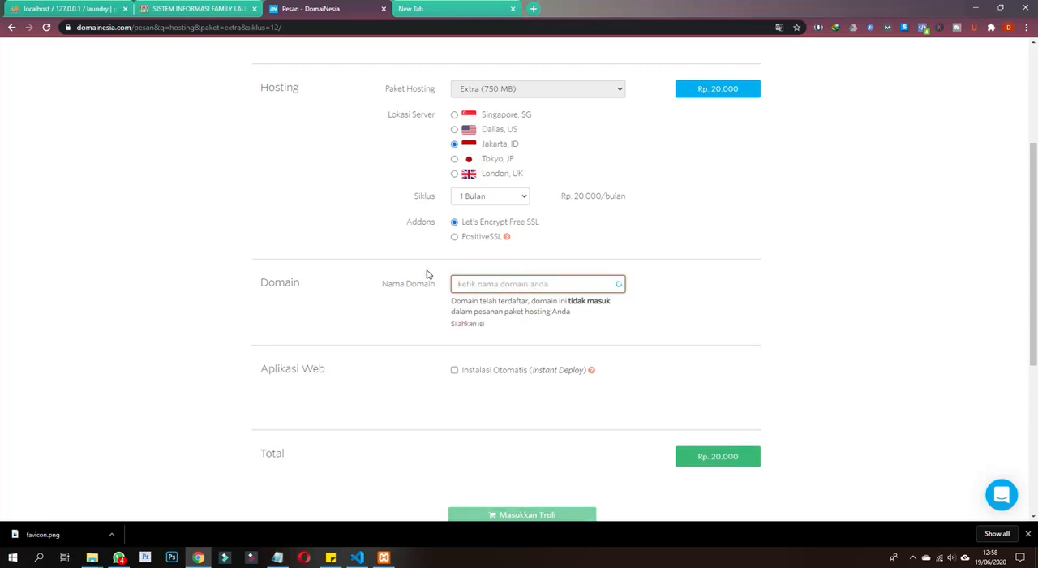
pyautogui.write('familylaundry.xyz')
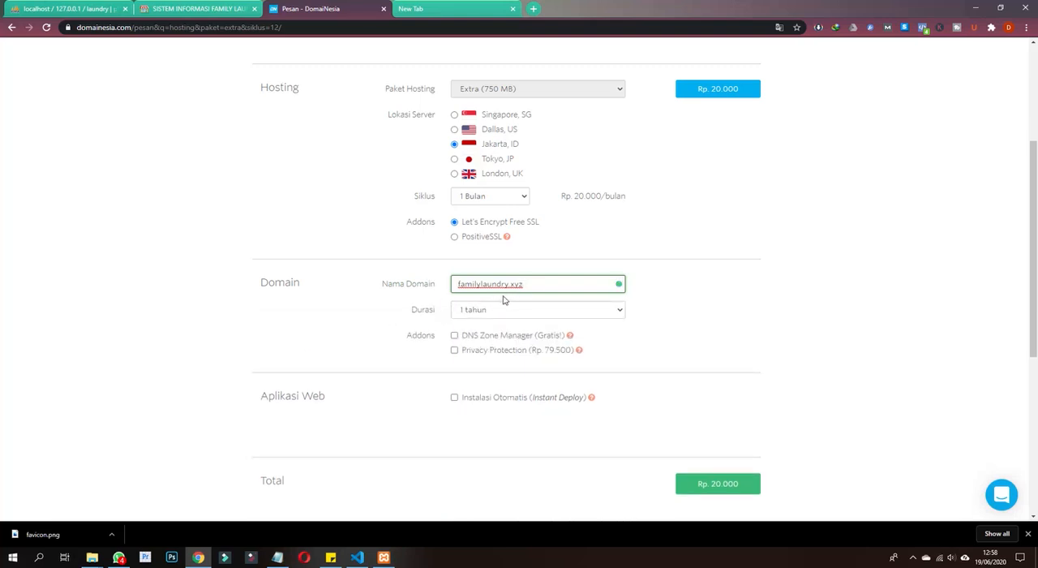
# - Include the free DNS Zone Manager addon without Privacy Protection and put the order in the cart
pyautogui.click(455, 337)
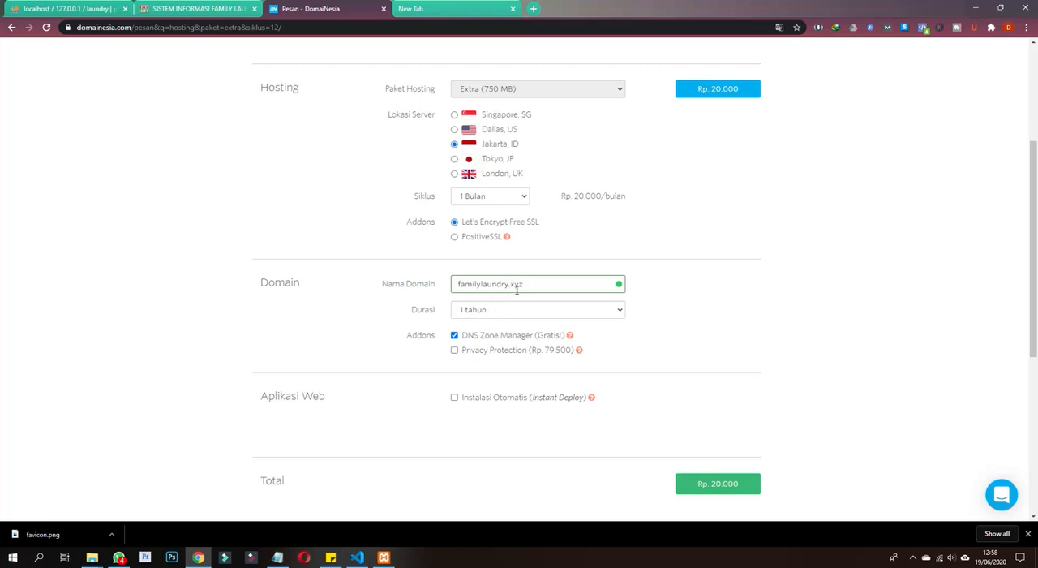
pyautogui.click(454, 337)
pyautogui.click(455, 351)
pyautogui.click(454, 350)
pyautogui.scroll(-3, 471, 389)
pyautogui.click(518, 334)
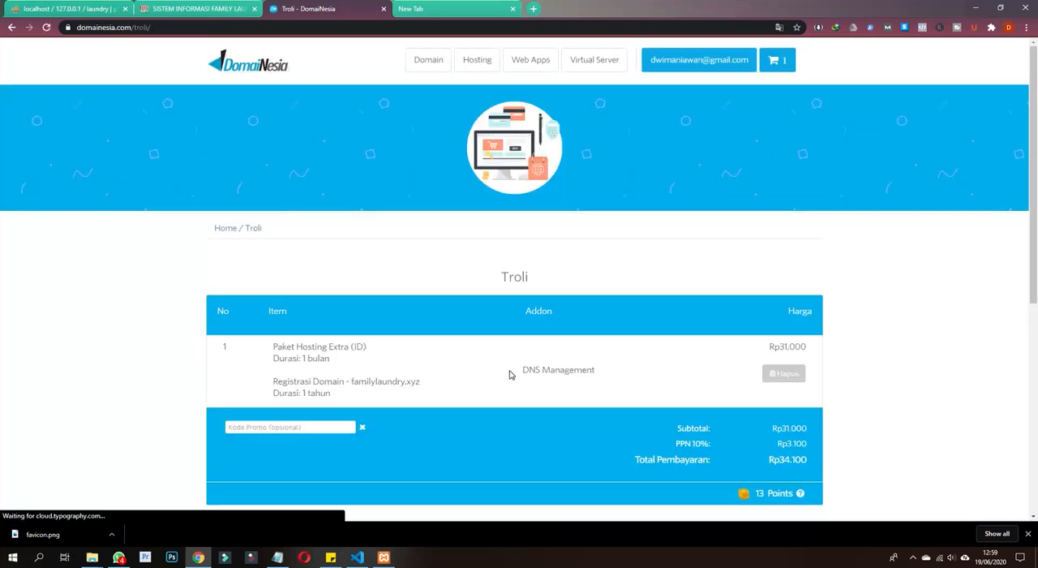
# - Review the hosting and domain items in the cart and agree to the Terms of Service
pyautogui.scroll(-3, 508, 366)
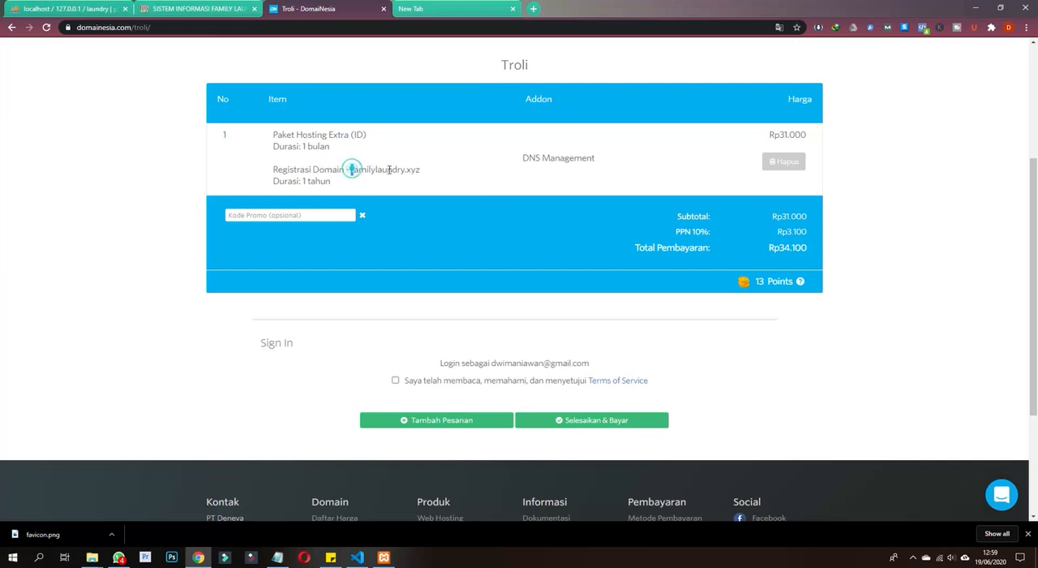
pyautogui.moveTo(351, 171); pyautogui.dragTo(423, 170)
pyautogui.moveTo(331, 147); pyautogui.dragTo(305, 147)
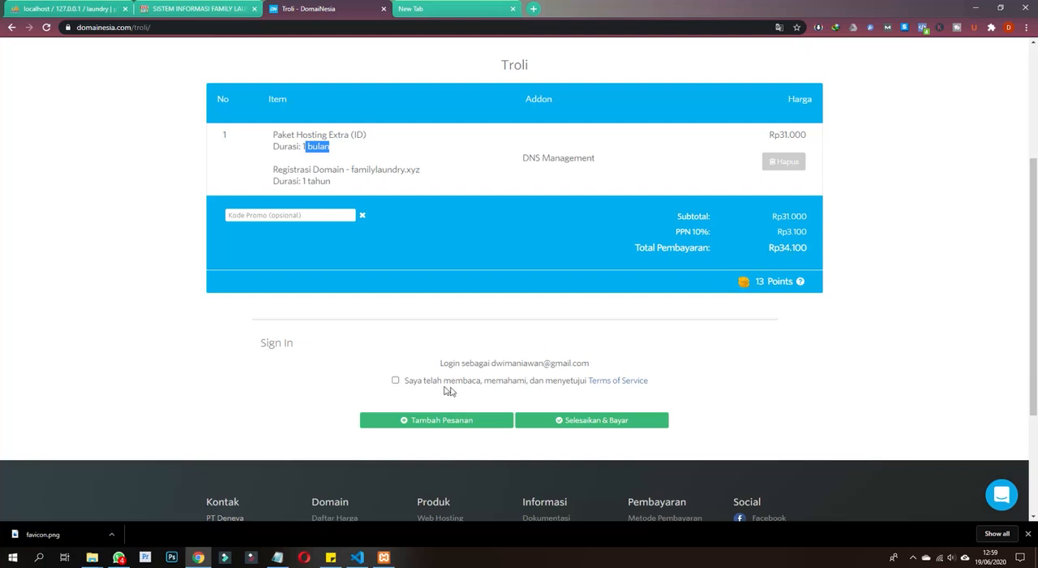
pyautogui.click(395, 379)
pyautogui.scroll(-1, 396, 378)
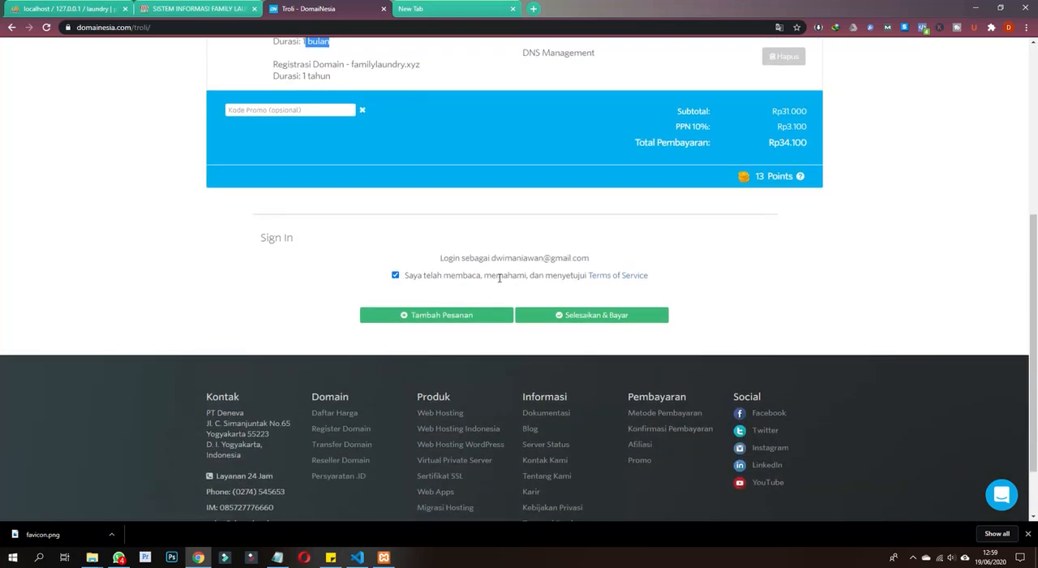
pyautogui.scroll(-1, 469, 292)
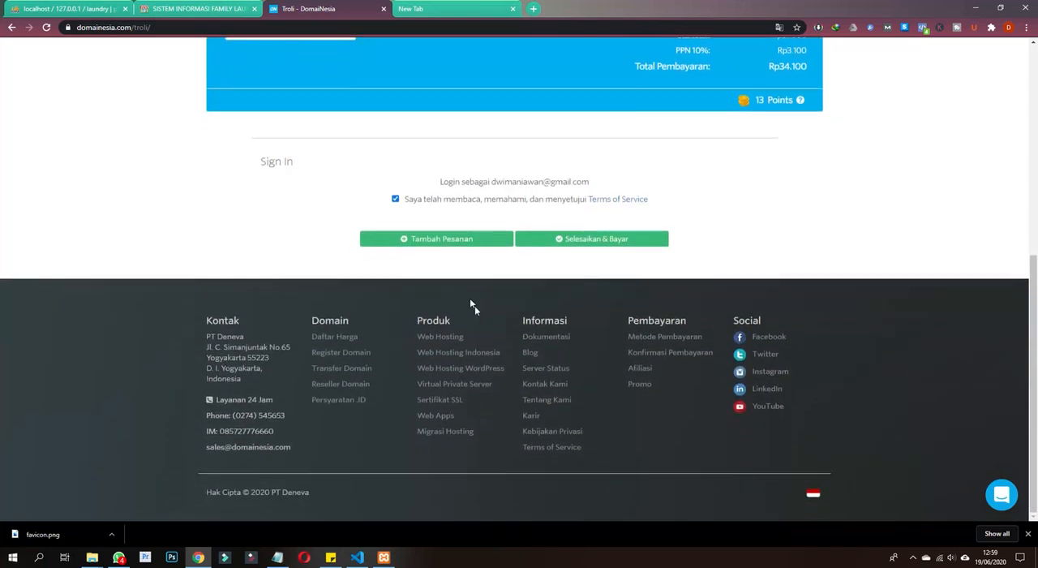
# - Open DomaiNesia's promo page in a separate tab and copy the June 2020 hosting promo code PAKETHEMAT
pyautogui.scroll(2, 472, 312)
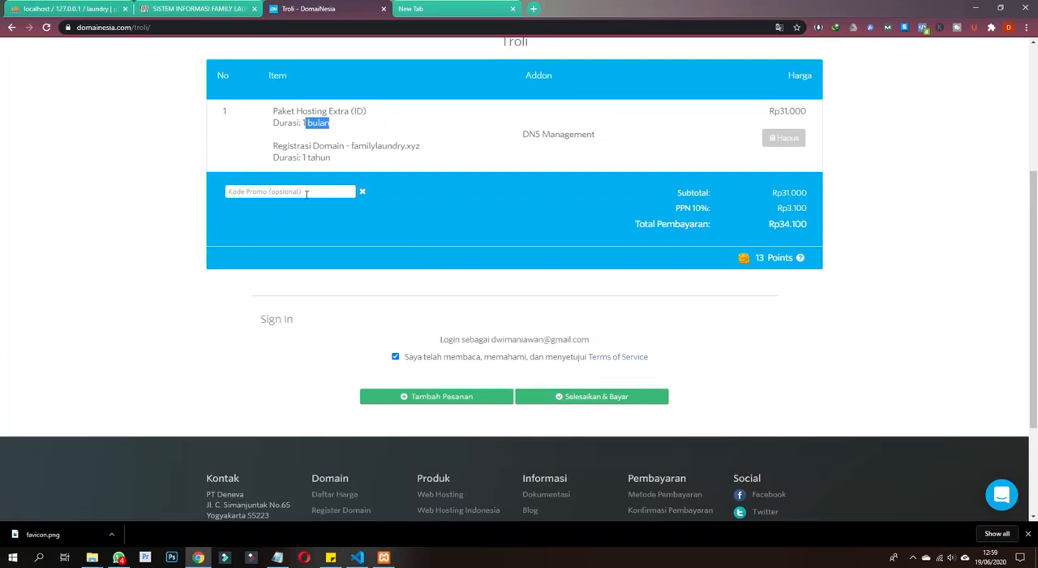
pyautogui.scroll(-2, 317, 284)
pyautogui.scroll(1, 365, 340)
pyautogui.scroll(-1, 422, 409)
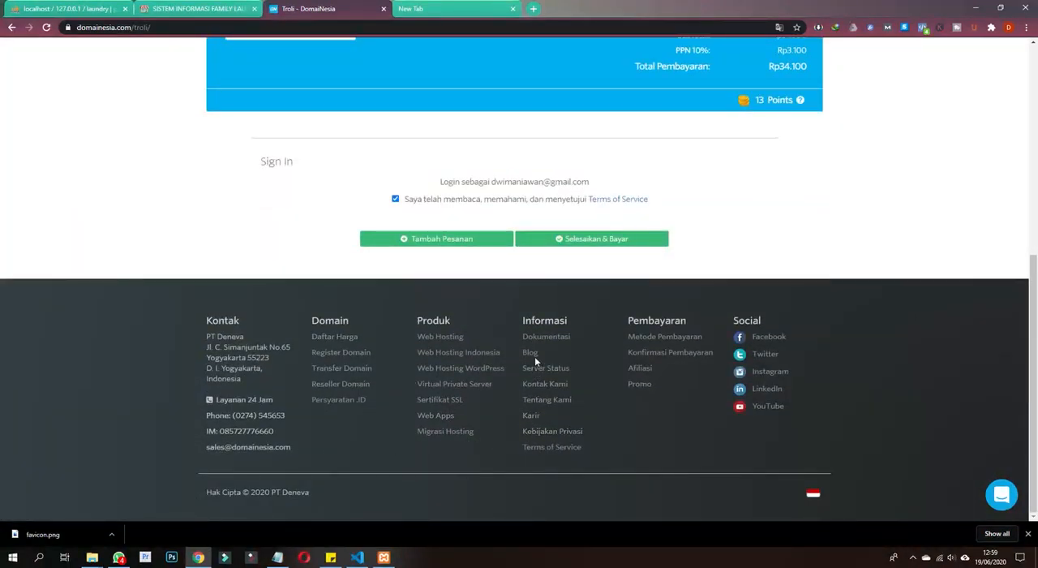
pyautogui.rightClick(628, 384)
pyautogui.click(641, 391)
pyautogui.click(483, 7)
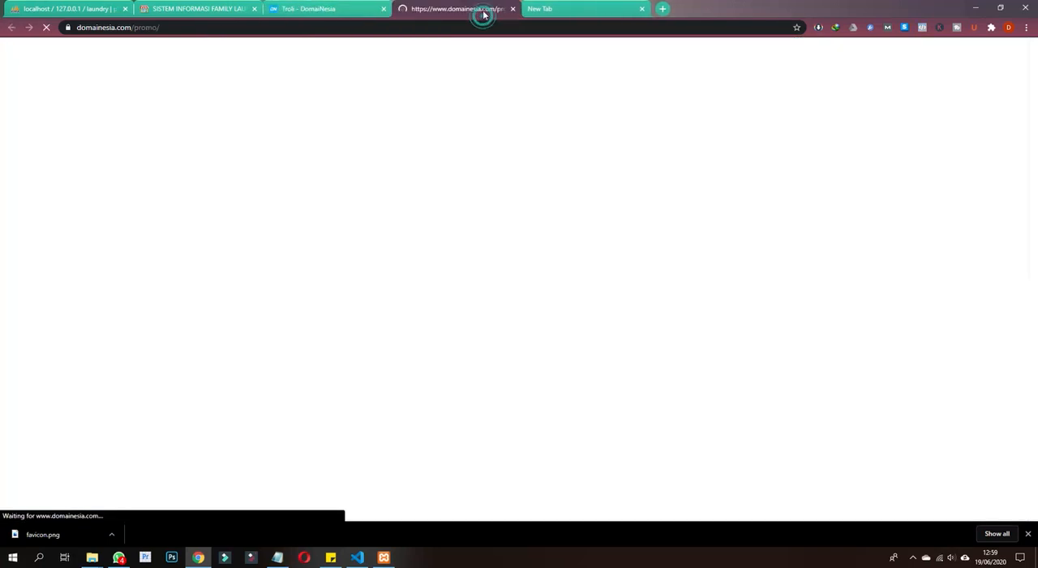
pyautogui.scroll(-3, 511, 227)
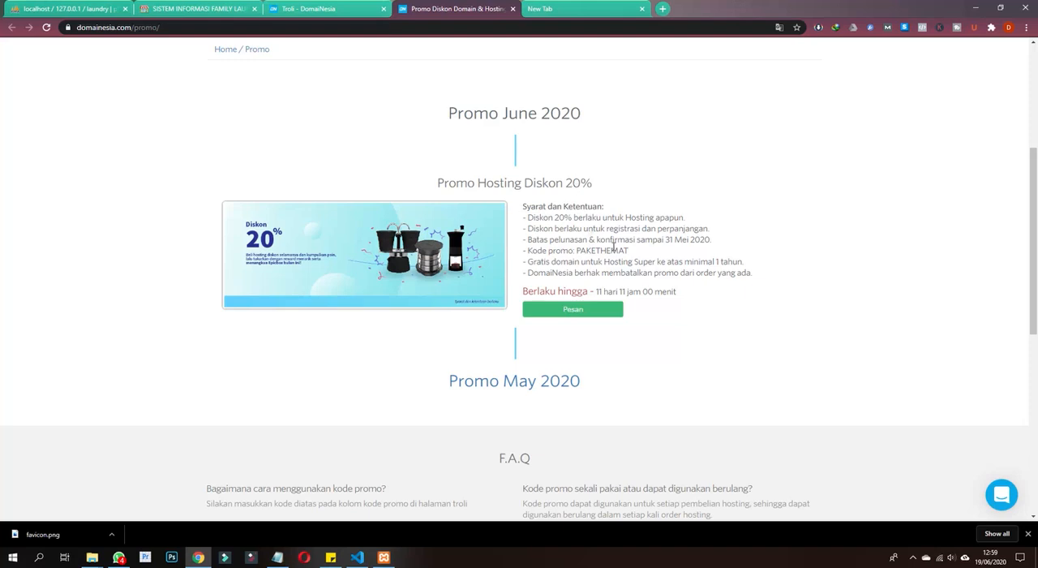
pyautogui.moveTo(631, 250); pyautogui.dragTo(576, 250)
pyautogui.hotkey('ctrl', 'c')
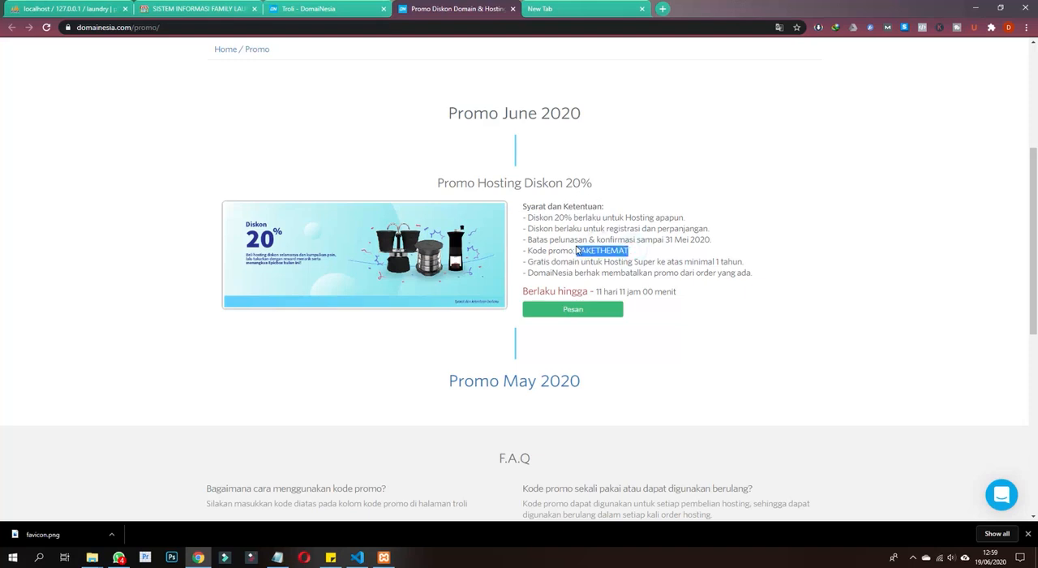
# - Apply the promo code PAKETHEMAT to the cart and complete the order to proceed to payment
pyautogui.click(341, 9)
pyautogui.scroll(3, 348, 172)
pyautogui.click(329, 191)
pyautogui.hotkey('ctrl', 'v')
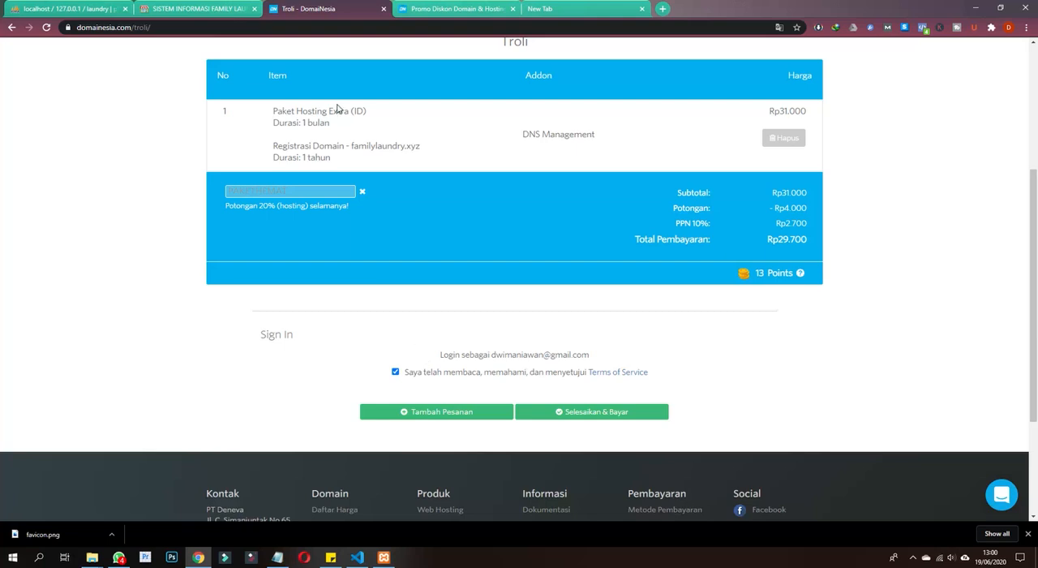
pyautogui.click(532, 412)
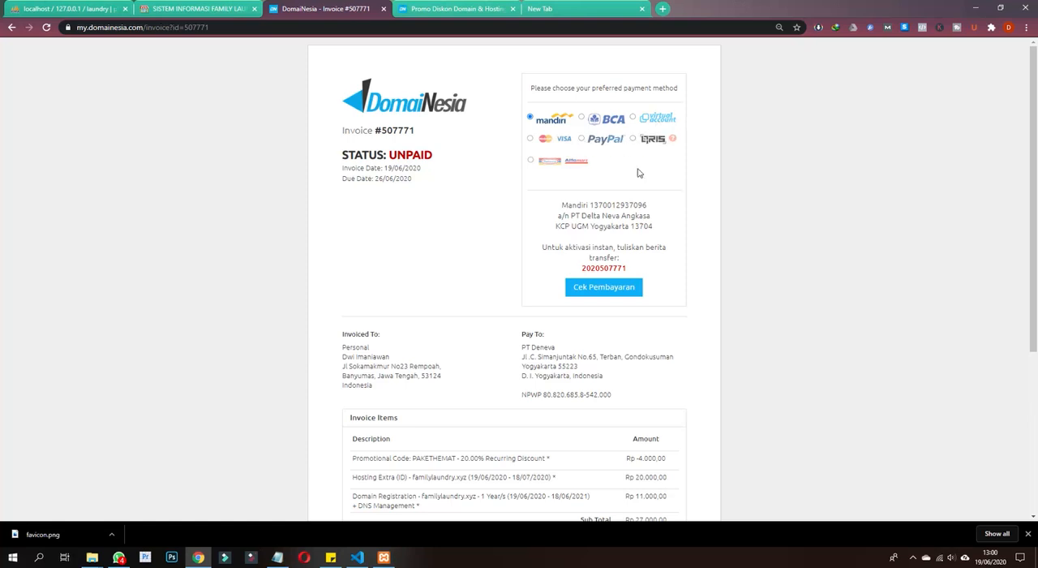
# - Choose BCA as the invoice's payment method and review the invoice items
pyautogui.click(583, 119)
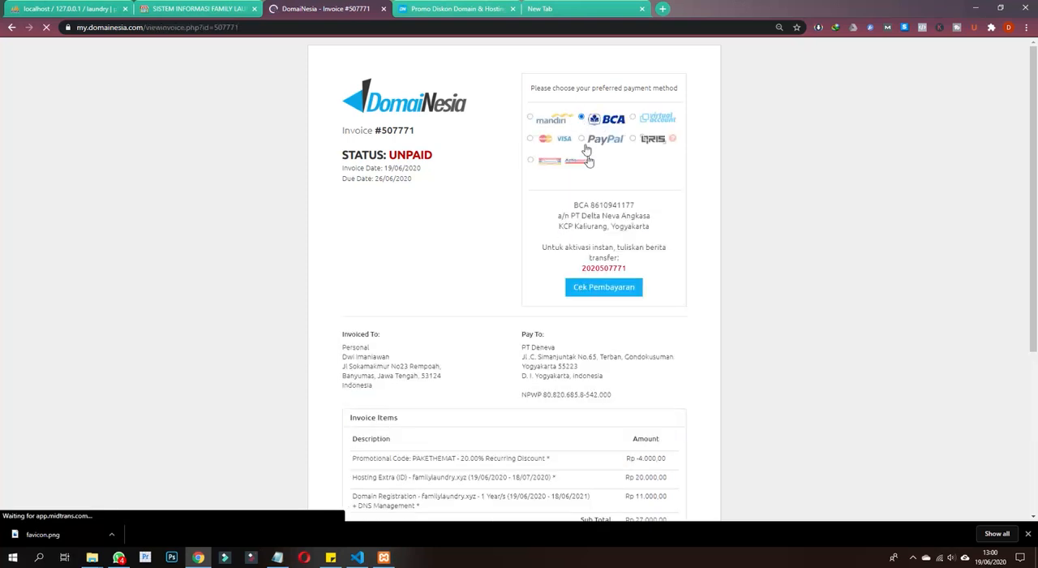
pyautogui.scroll(-3, 602, 178)
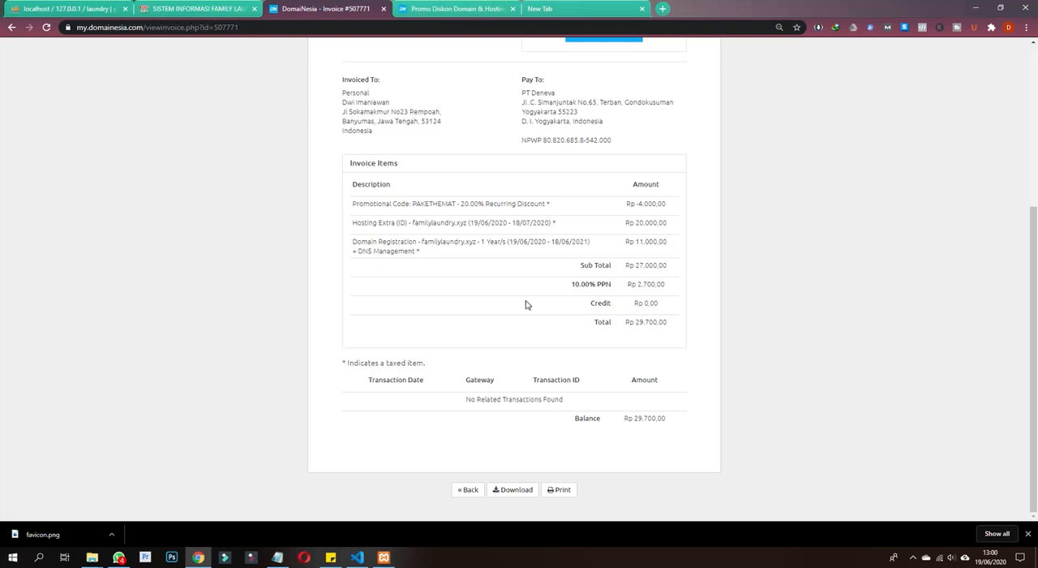
pyautogui.scroll(3, 519, 310)
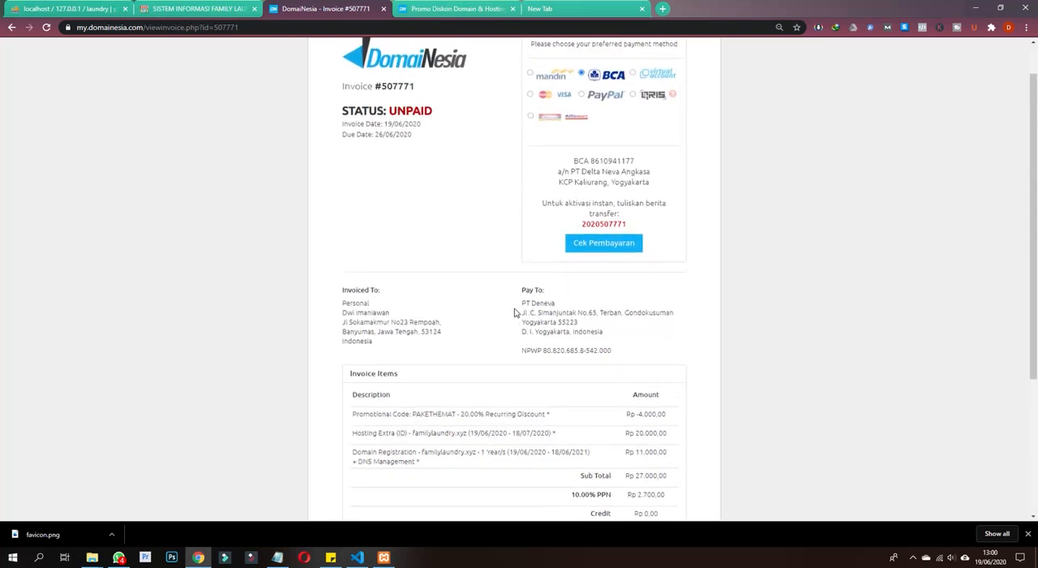
pyautogui.scroll(1, 516, 311)
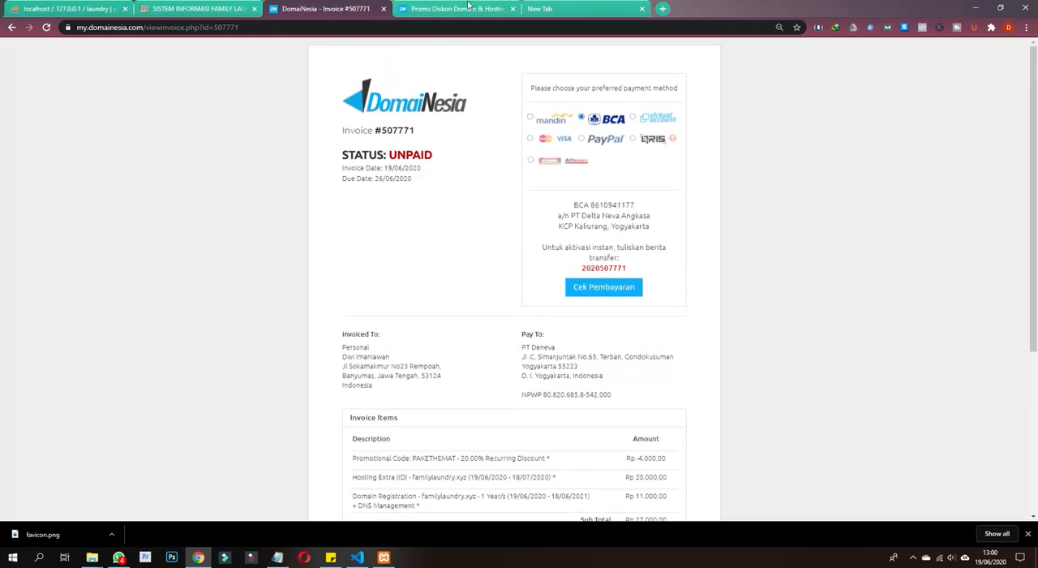
# - Go to ibank.klikbca.com in the empty tab and open the form for transferring to a BCA account
pyautogui.click(570, 10)
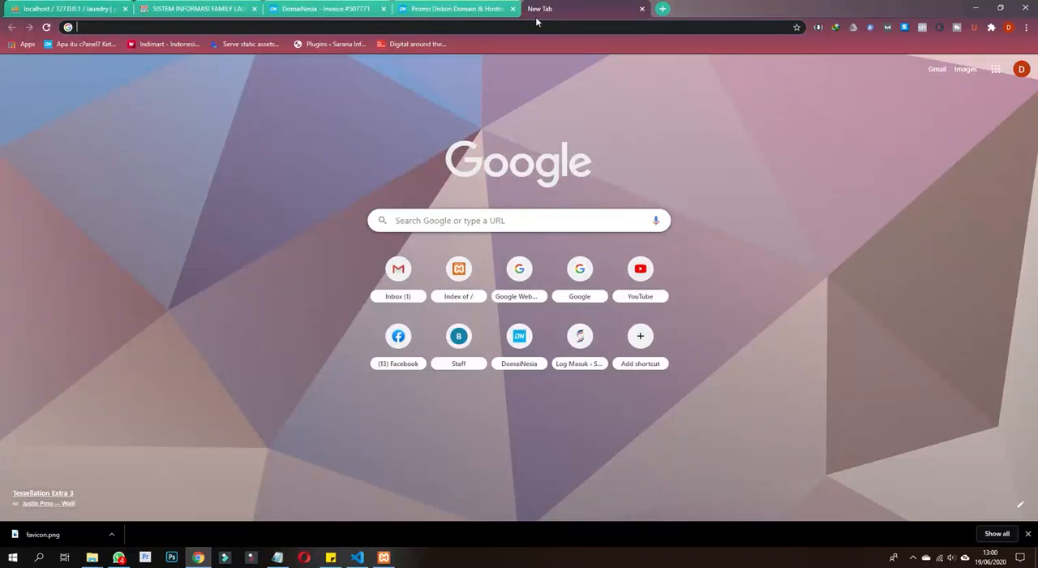
pyautogui.write('ibank.klikbca.com/authentication.do')
pyautogui.press('Return')
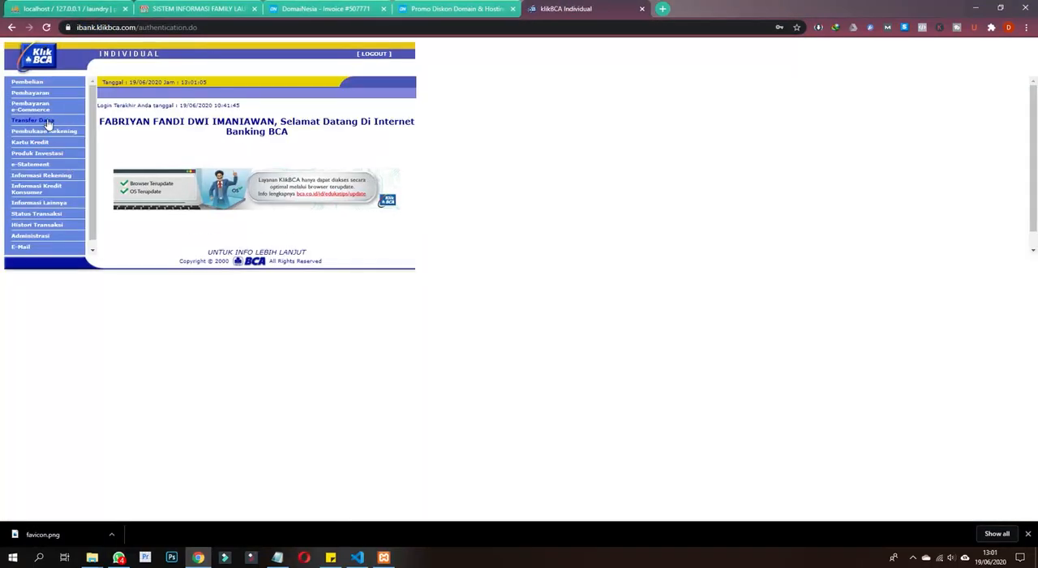
pyautogui.click(49, 124)
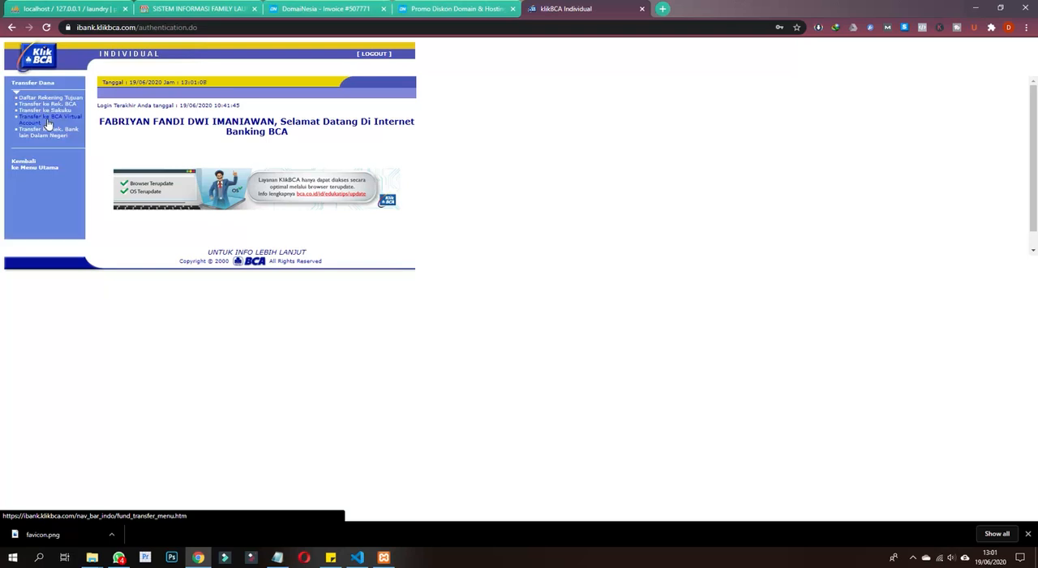
pyautogui.click(58, 103)
# - Check the recipient on the invoice and choose DELTA NEVA ANGKASA PT from the transfer list as the destination account
pyautogui.click(476, 6)
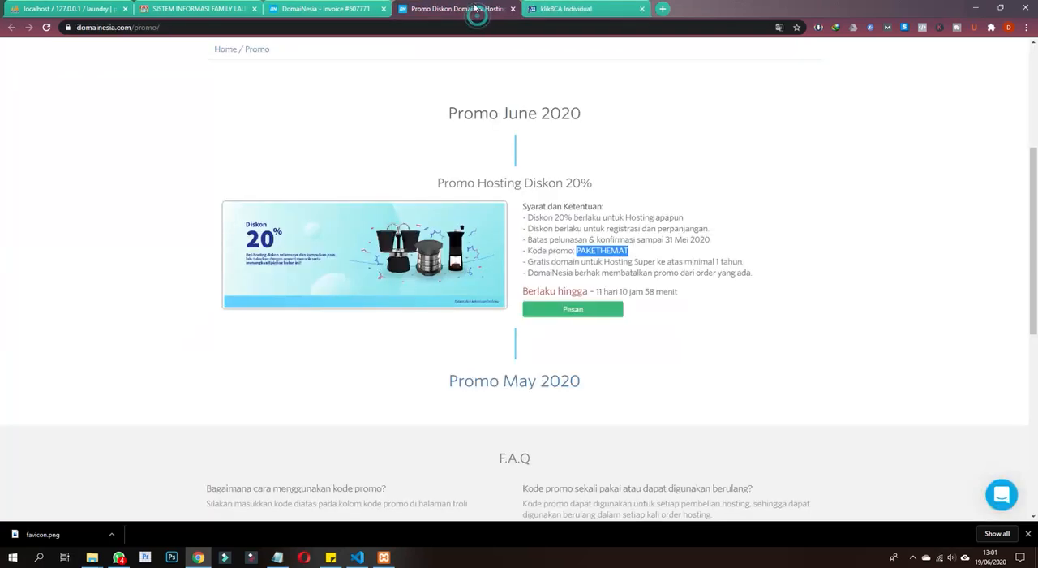
pyautogui.click(358, 8)
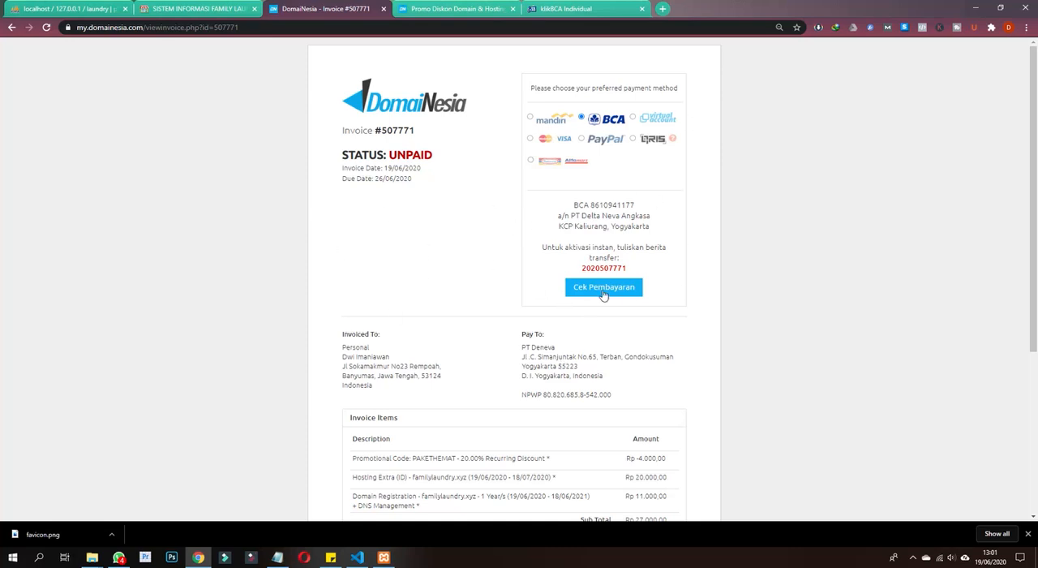
pyautogui.click(559, 8)
pyautogui.click(268, 137)
pyautogui.scroll(-5, 336, 277)
pyautogui.scroll(-10, 337, 277)
pyautogui.scroll(5, 337, 272)
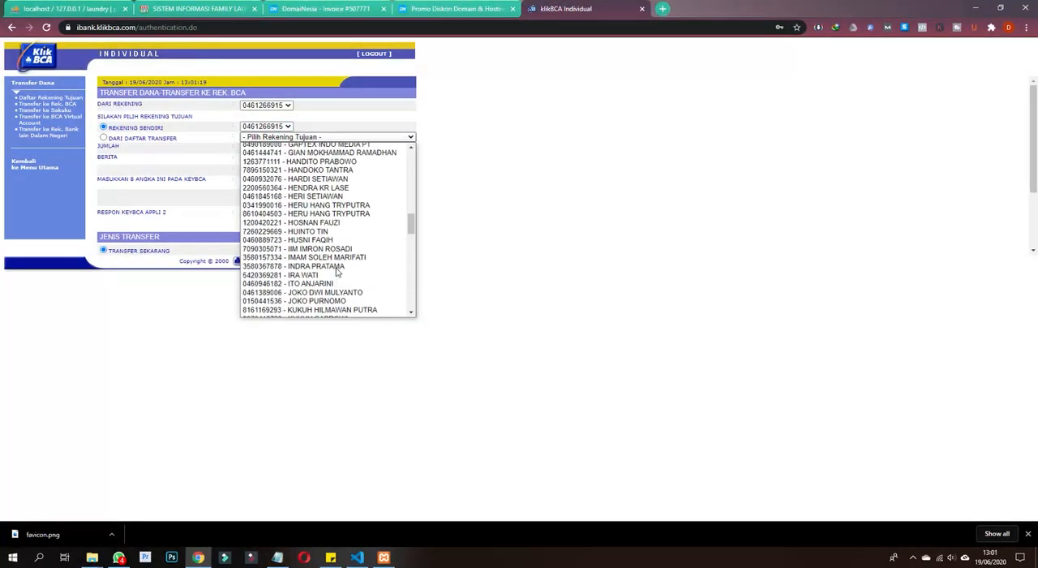
pyautogui.scroll(3, 337, 273)
pyautogui.scroll(5, 340, 267)
pyautogui.scroll(-10, 361, 219)
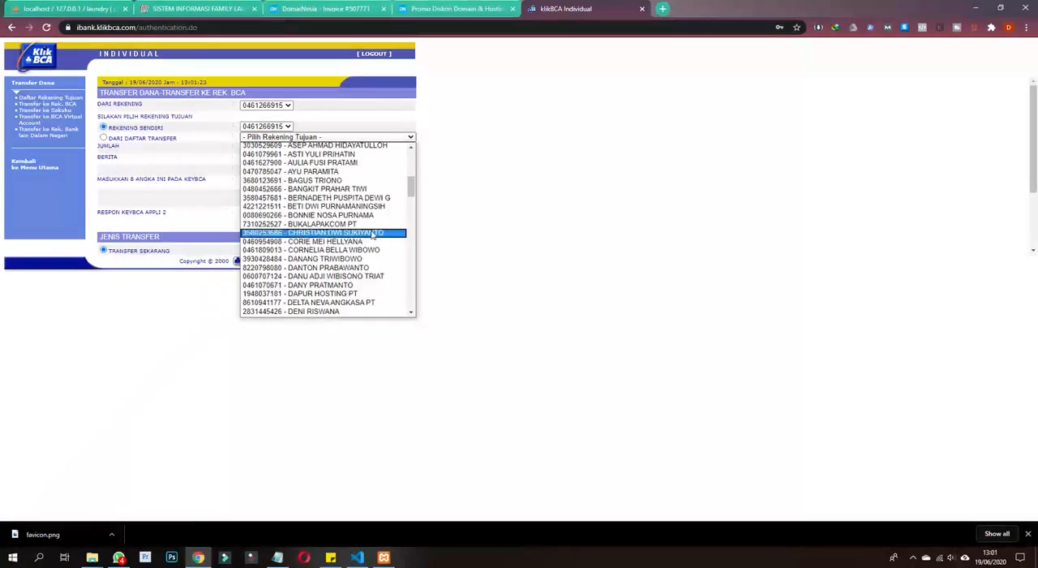
pyautogui.scroll(4, 345, 205)
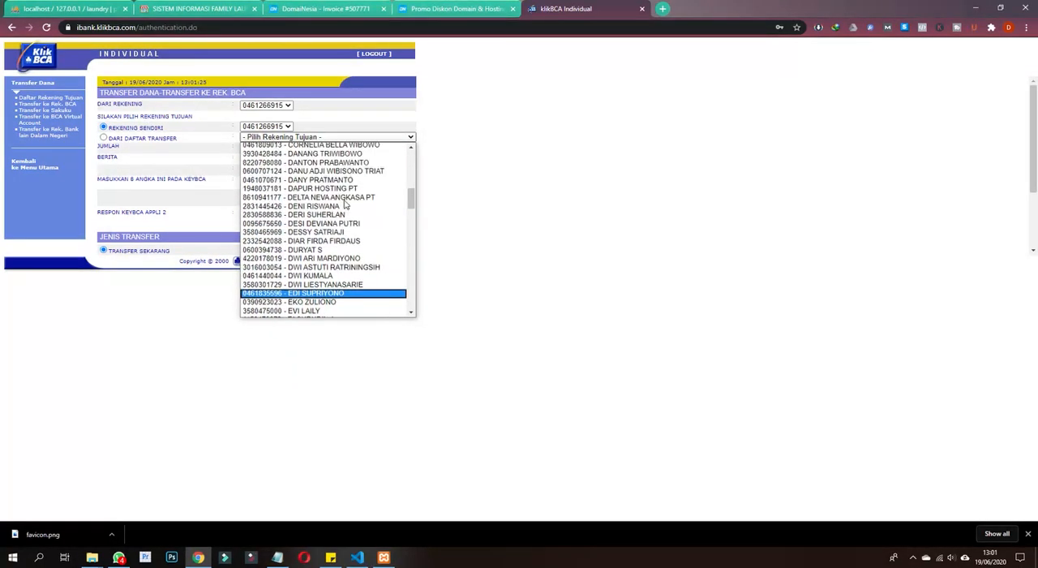
pyautogui.click(343, 197)
# - Look up the invoice total and enter 29700 as the transfer amount in Rp
pyautogui.click(325, 148)
pyautogui.click(423, 10)
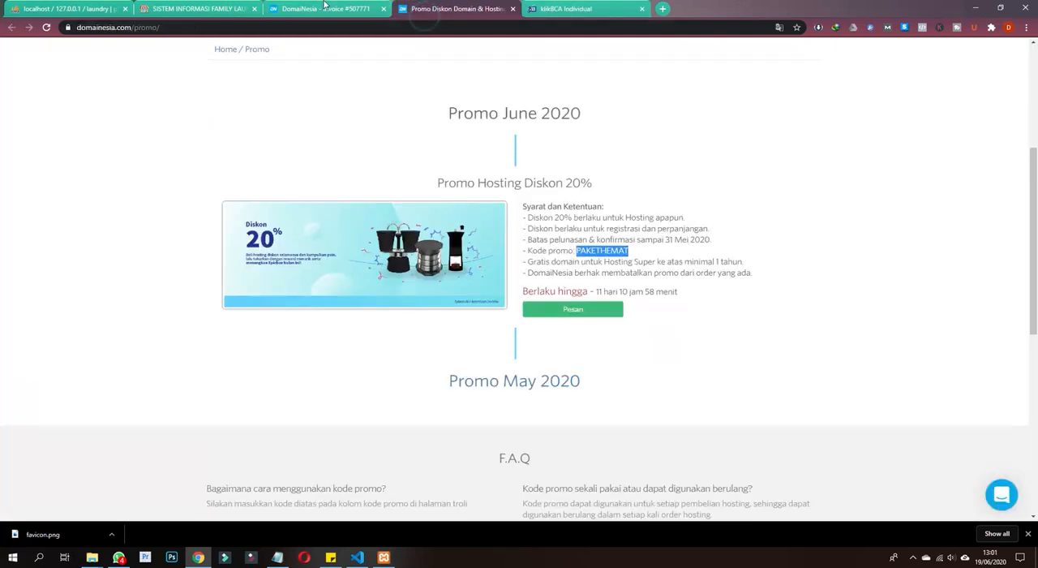
pyautogui.click(353, 4)
pyautogui.scroll(-3, 612, 377)
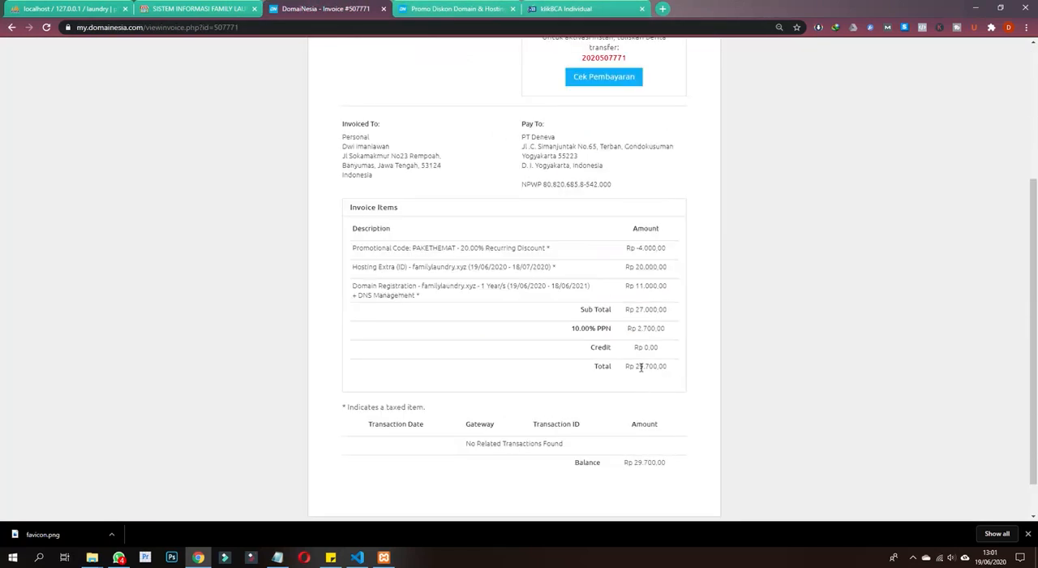
pyautogui.scroll(3, 649, 374)
pyautogui.click(568, 9)
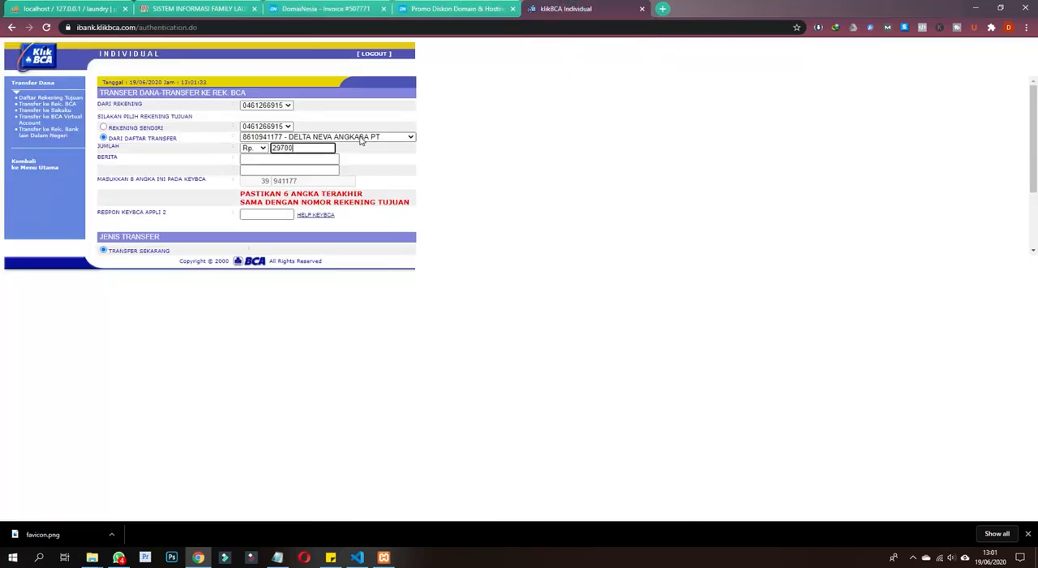
# - Copy the transfer reference number from the DomaiNesia invoice into the first Berita line of the KlikBCA transfer
pyautogui.click(325, 9)
pyautogui.moveTo(627, 163); pyautogui.dragTo(584, 163)
pyautogui.rightClick(584, 163)
pyautogui.click(610, 174)
pyautogui.click(568, 9)
pyautogui.click(333, 158)
pyautogui.hotkey('ctrl', 'v')
# - Enter the KeyBCA Appli 2 and Appli 1 response codes and send the transfer
pyautogui.click(283, 213)
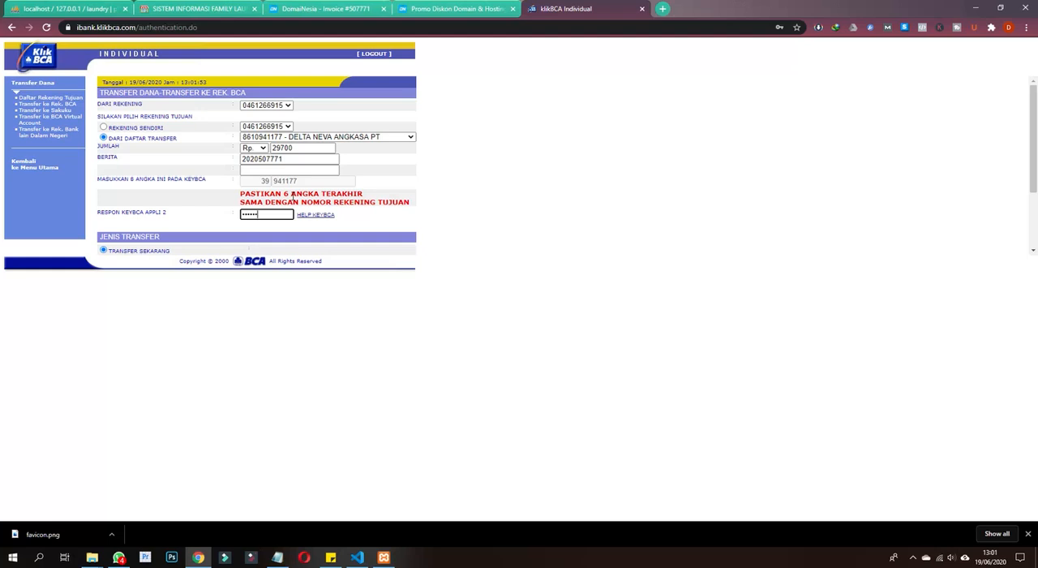
pyautogui.scroll(-3, 381, 194)
pyautogui.click(389, 234)
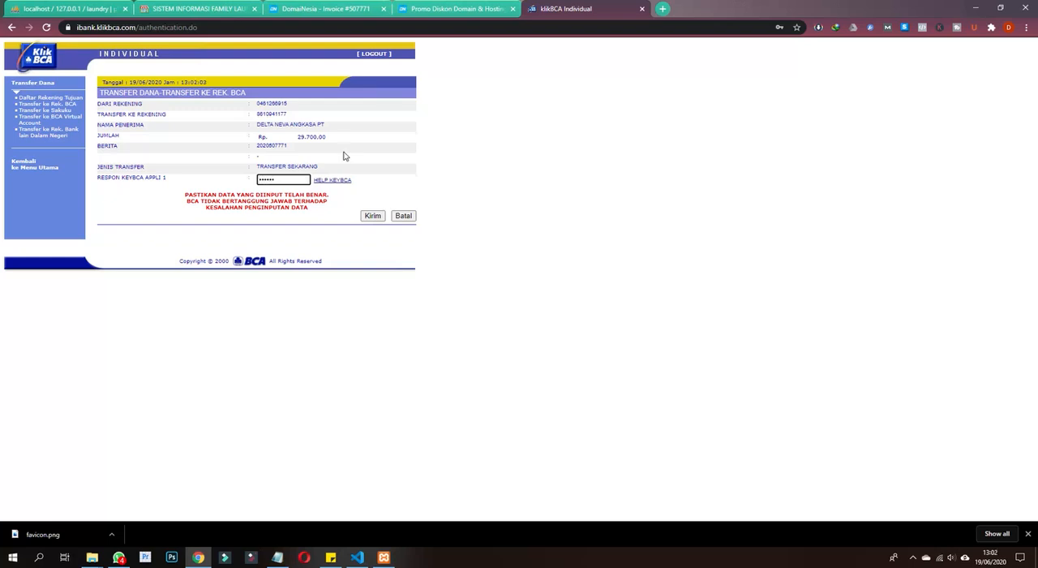
pyautogui.click(372, 216)
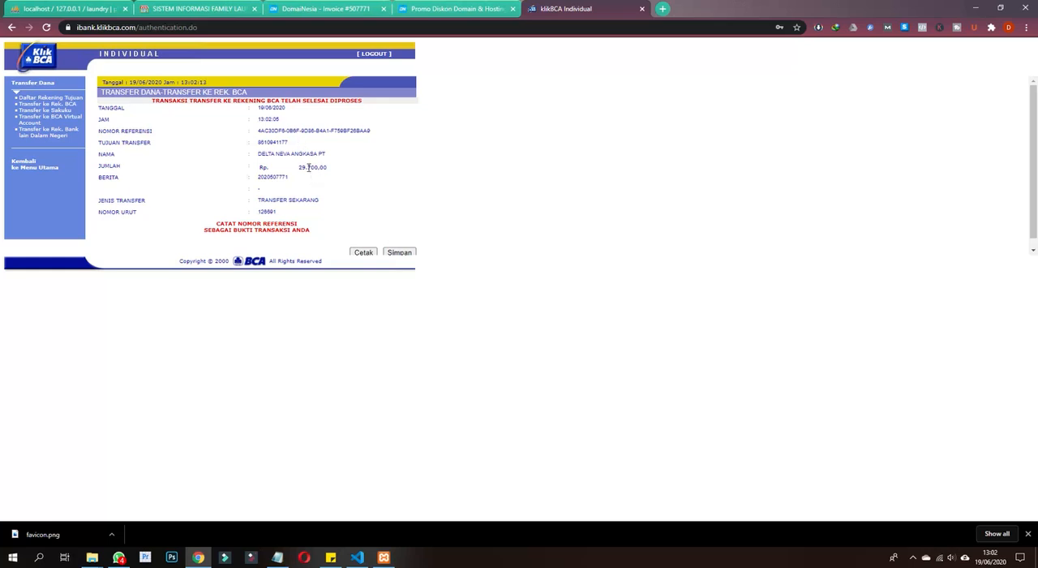
# - Review the payment details on the DomaiNesia invoice and highlight the transfer reference number
pyautogui.click(361, 9)
pyautogui.scroll(-3, 435, 304)
pyautogui.scroll(3, 434, 303)
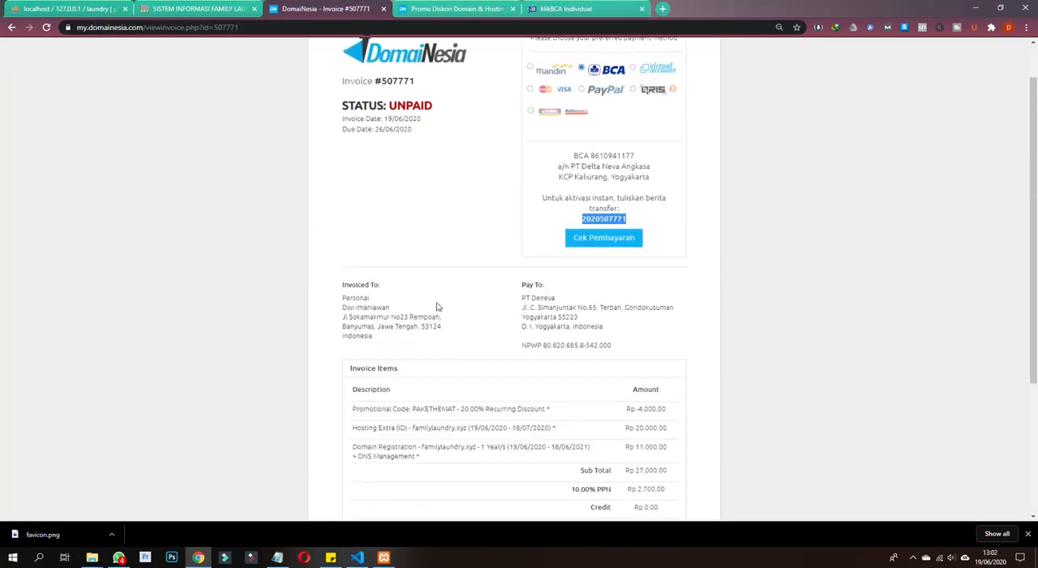
pyautogui.click(440, 280)
pyautogui.moveTo(580, 267); pyautogui.dragTo(624, 269)
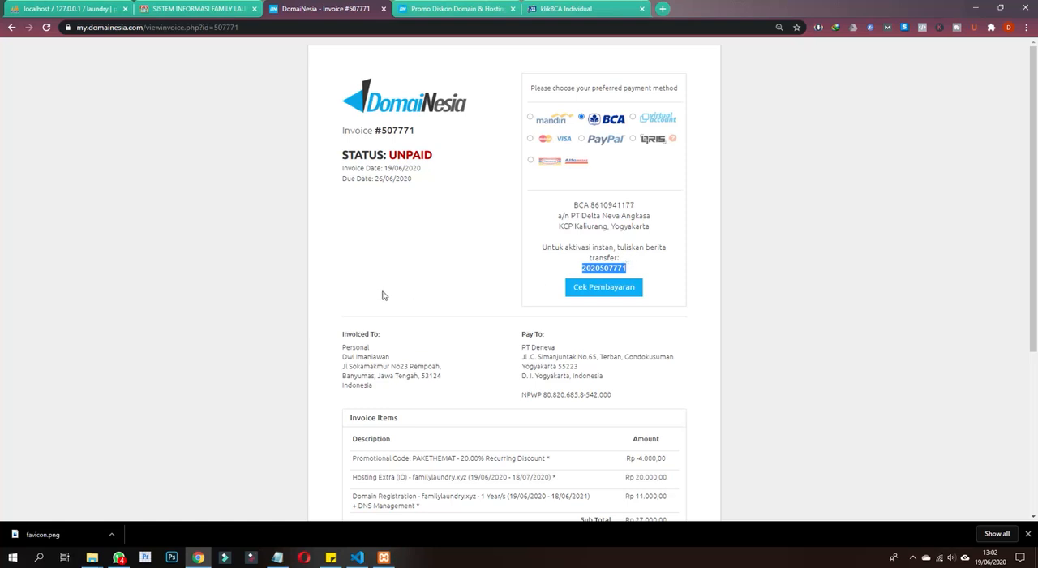
# - Open Gmail in a new browser tab and read the DomaiNesia welcome email
pyautogui.click(663, 9)
pyautogui.write('gmail.com')
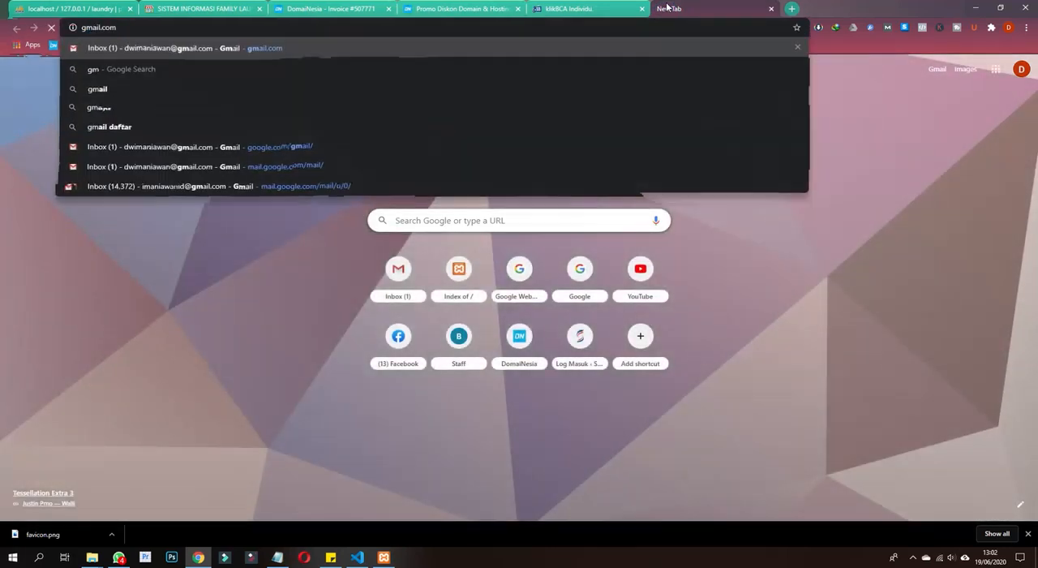
pyautogui.press('Return')
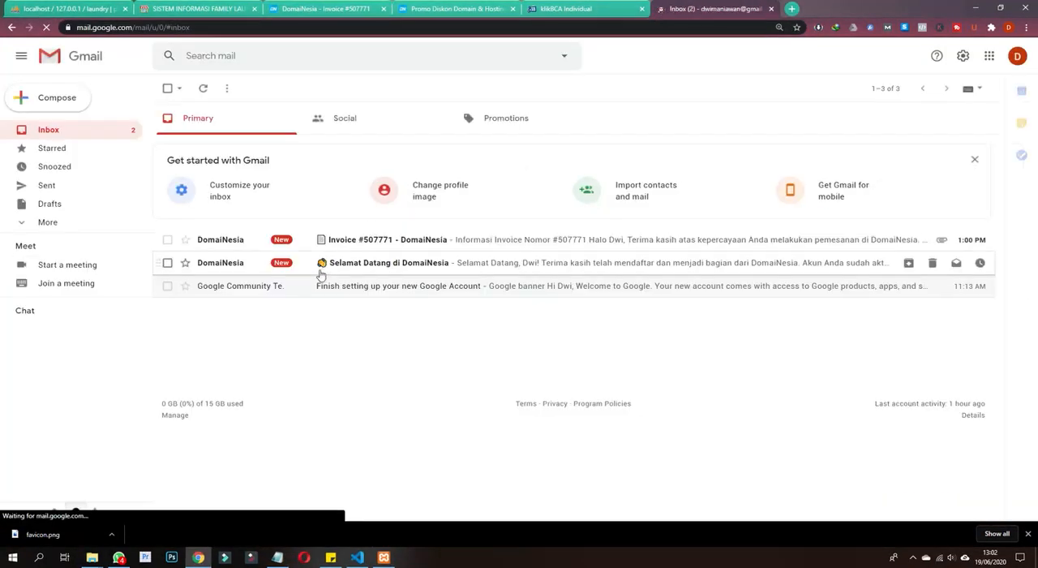
pyautogui.click(372, 271)
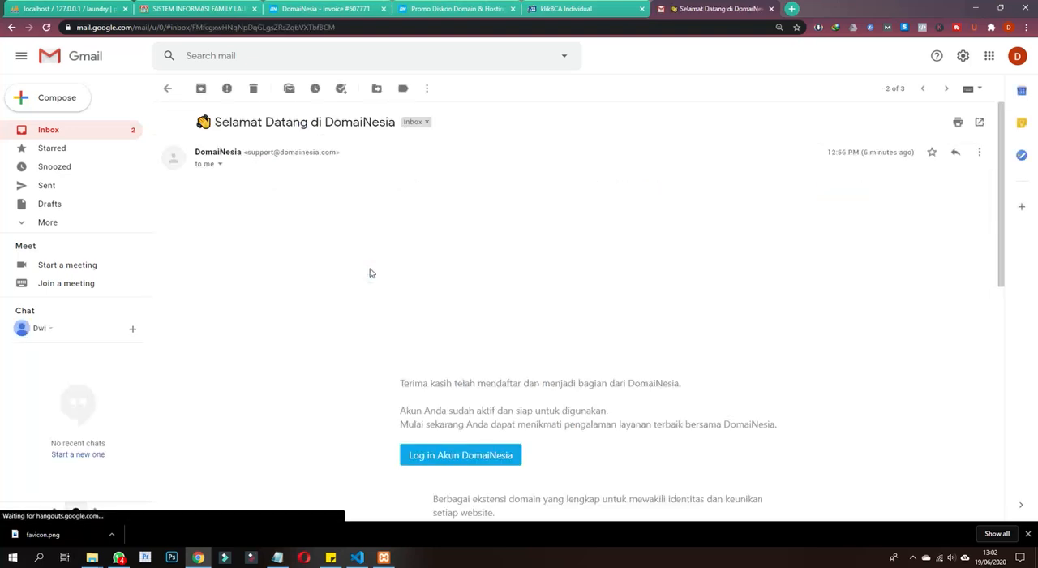
pyautogui.scroll(-3, 371, 273)
pyautogui.scroll(1, 451, 294)
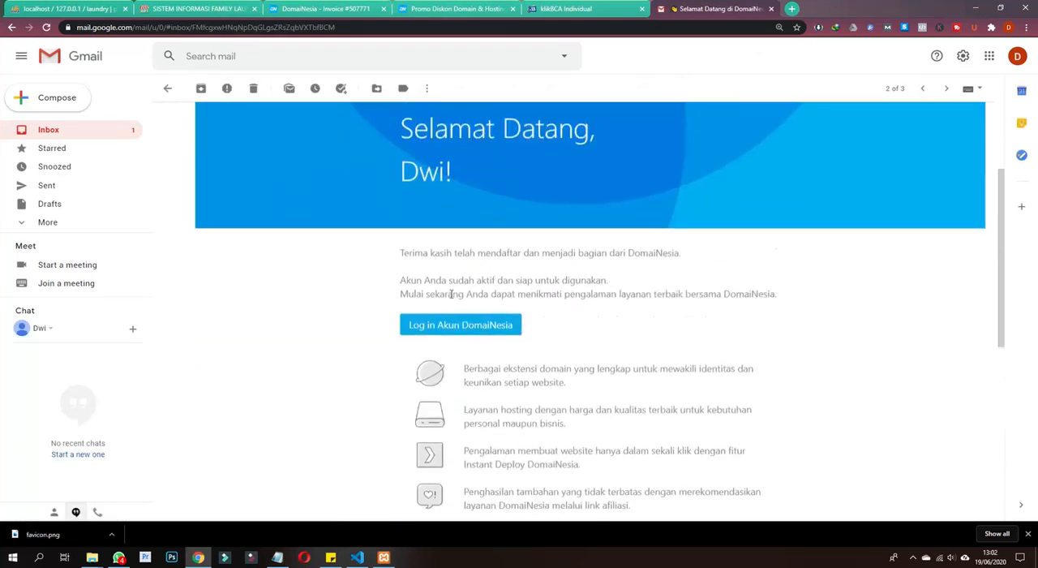
pyautogui.scroll(2, 451, 293)
# - Read the DomaiNesia invoice email's transaction details and total, and return to the inbox
pyautogui.click(100, 132)
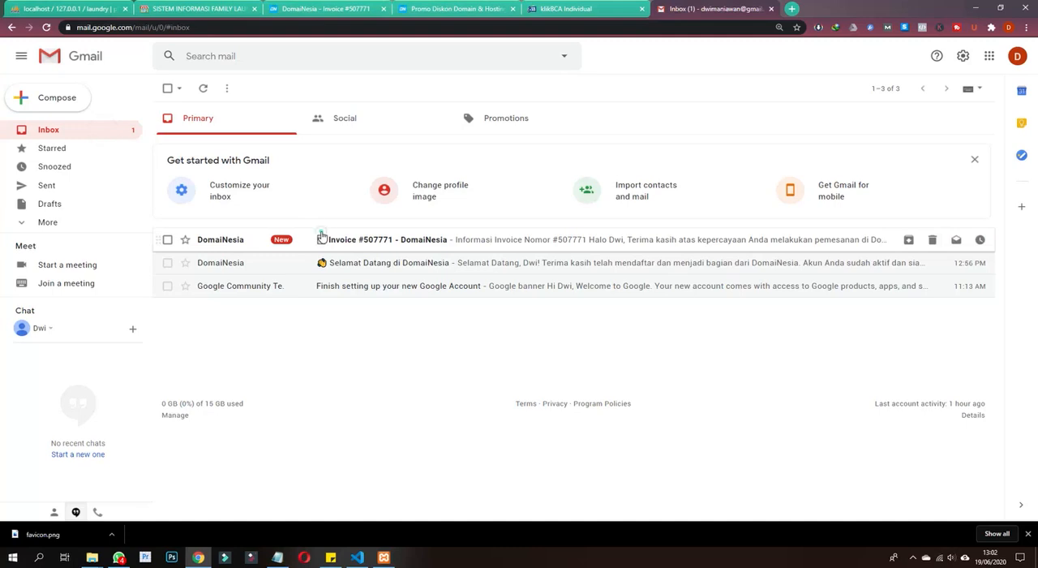
pyautogui.click(321, 238)
pyautogui.scroll(-6, 492, 330)
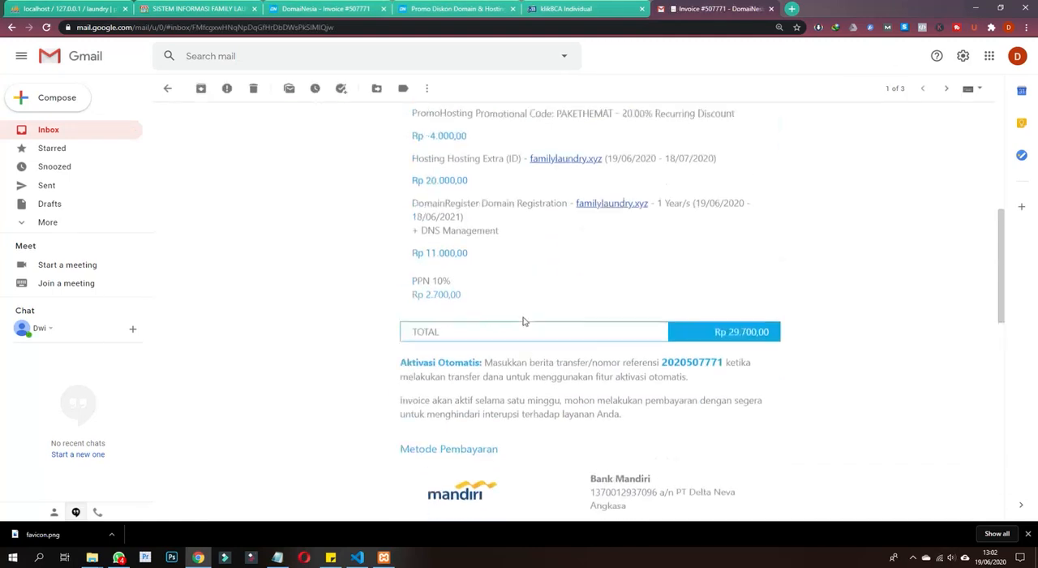
pyautogui.scroll(1, 523, 322)
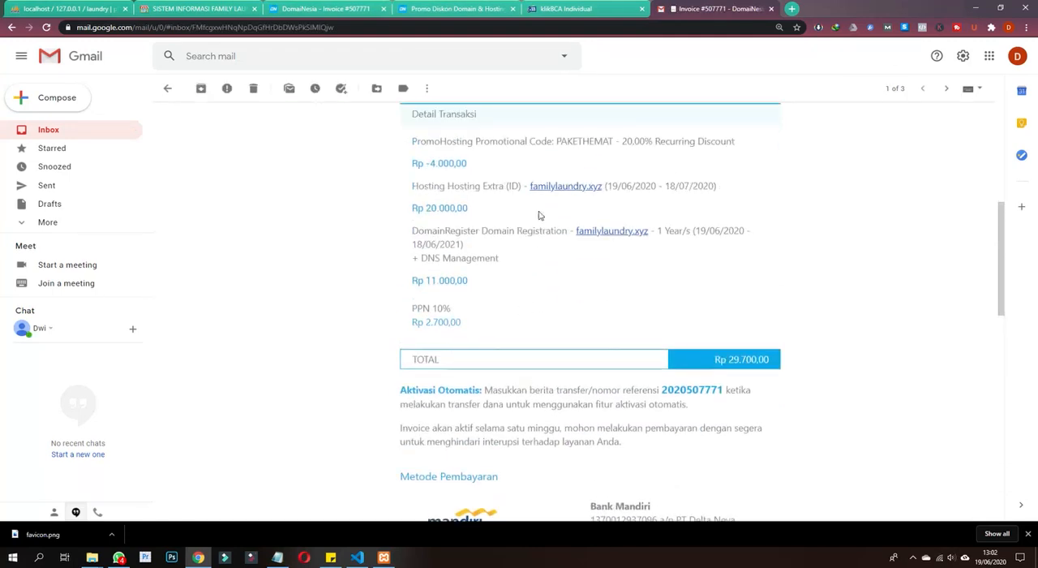
pyautogui.click(92, 129)
# - Log out of KlikBCA and close both the bank page and the DomaiNesia promo page
pyautogui.click(582, 8)
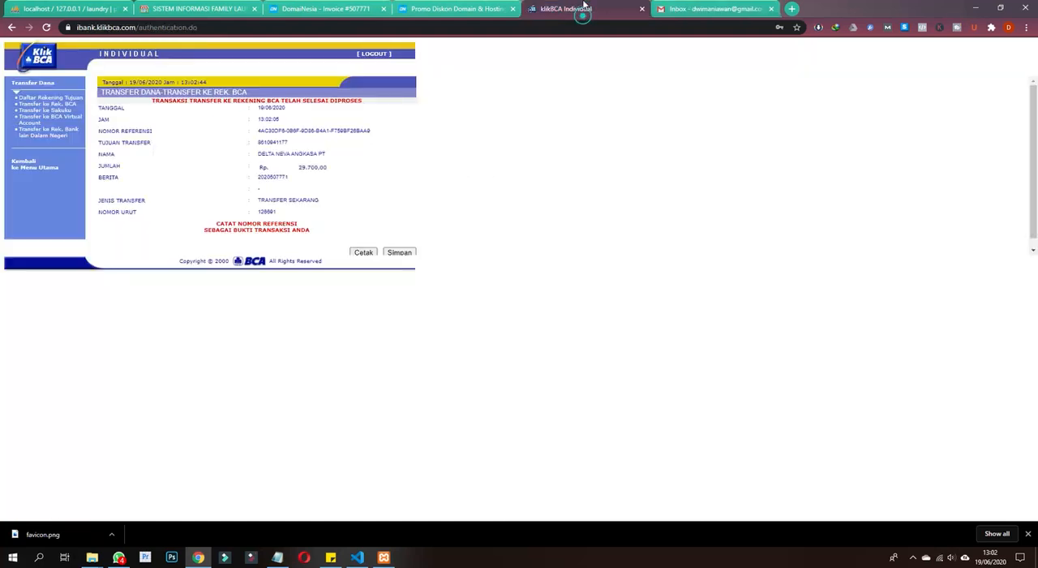
pyautogui.click(375, 54)
pyautogui.click(642, 9)
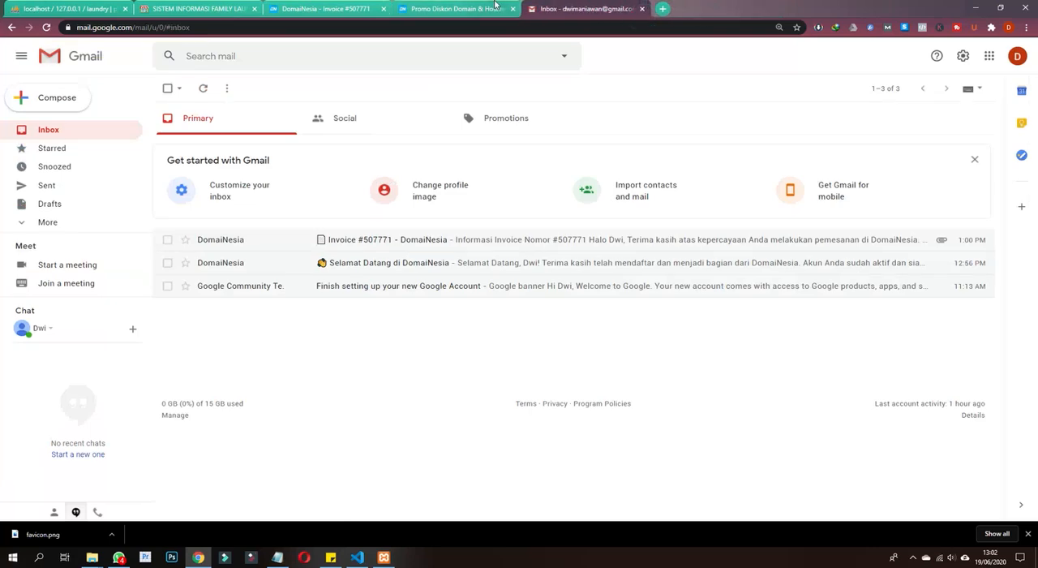
pyautogui.click(495, 8)
pyautogui.click(507, 7)
pyautogui.click(512, 8)
# - Review the DomaiNesia invoice and run its payment check for the BCA transfer
pyautogui.click(332, 10)
pyautogui.scroll(-2, 403, 273)
pyautogui.scroll(2, 403, 273)
pyautogui.click(619, 286)
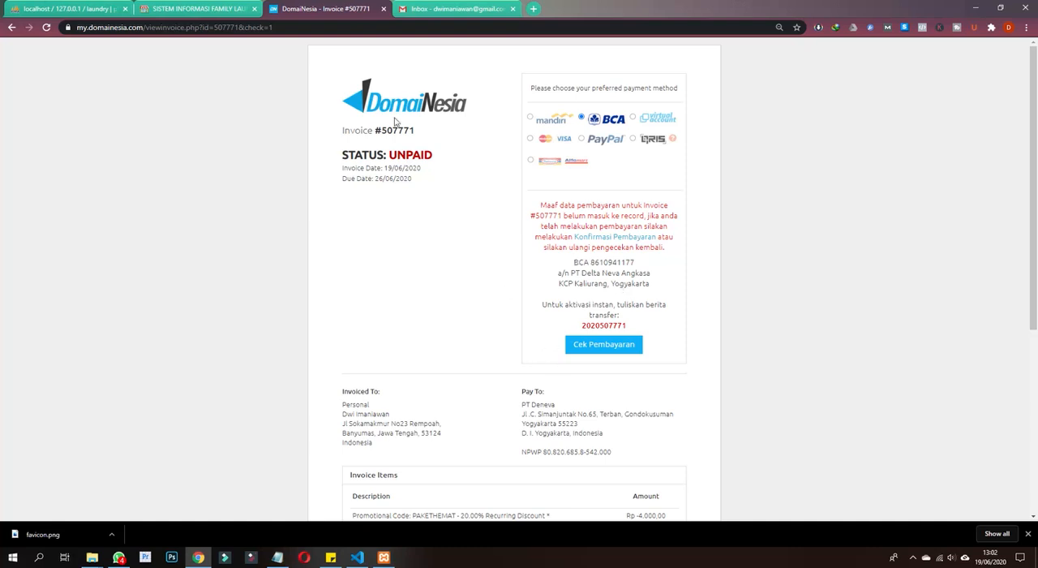
pyautogui.click(179, 8)
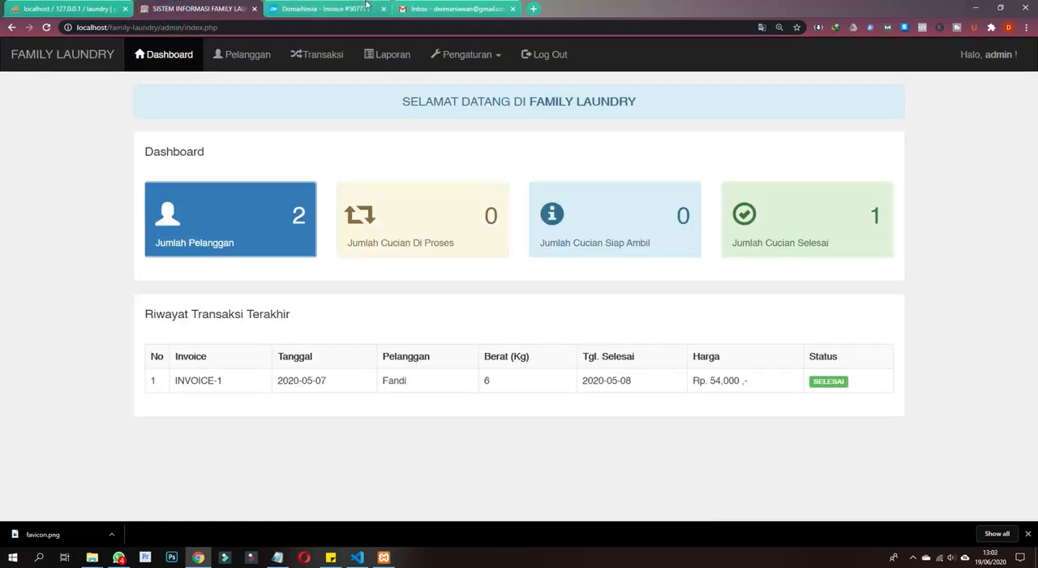
pyautogui.click(368, 7)
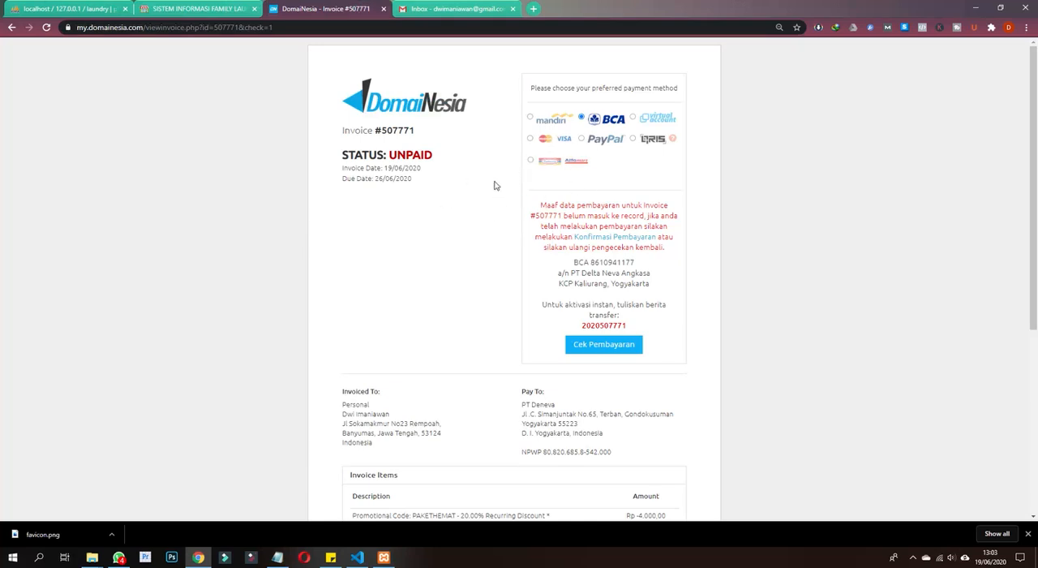
pyautogui.click(231, 9)
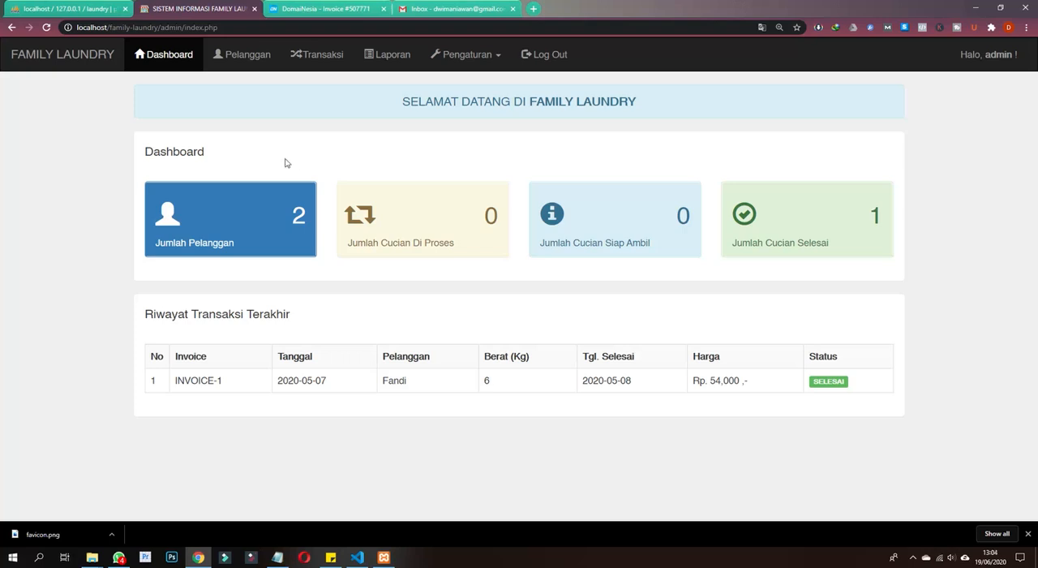
pyautogui.click(309, 11)
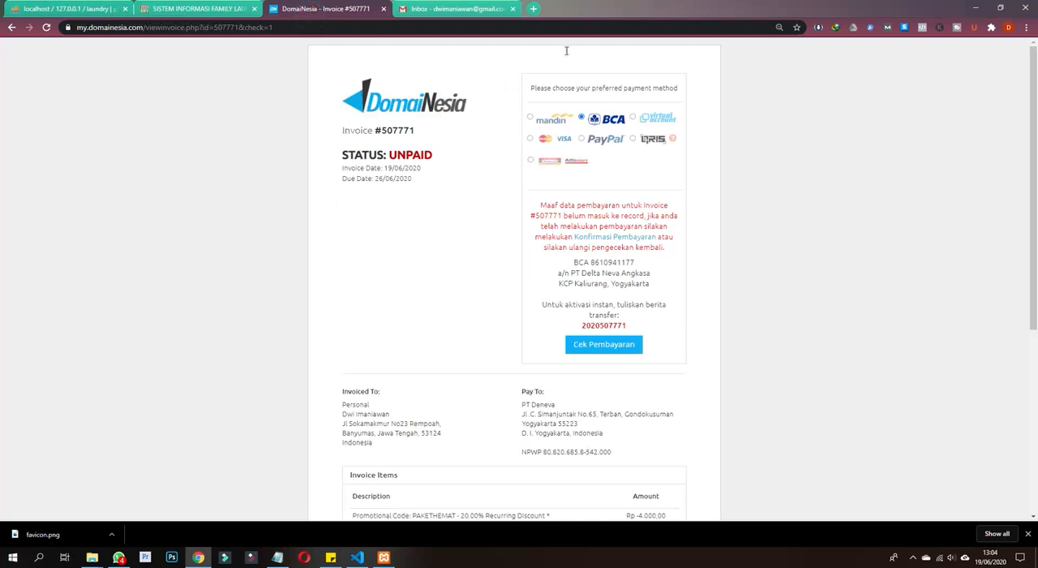
pyautogui.click(182, 9)
pyautogui.click(300, 5)
pyautogui.click(227, 6)
pyautogui.click(296, 7)
pyautogui.click(203, 9)
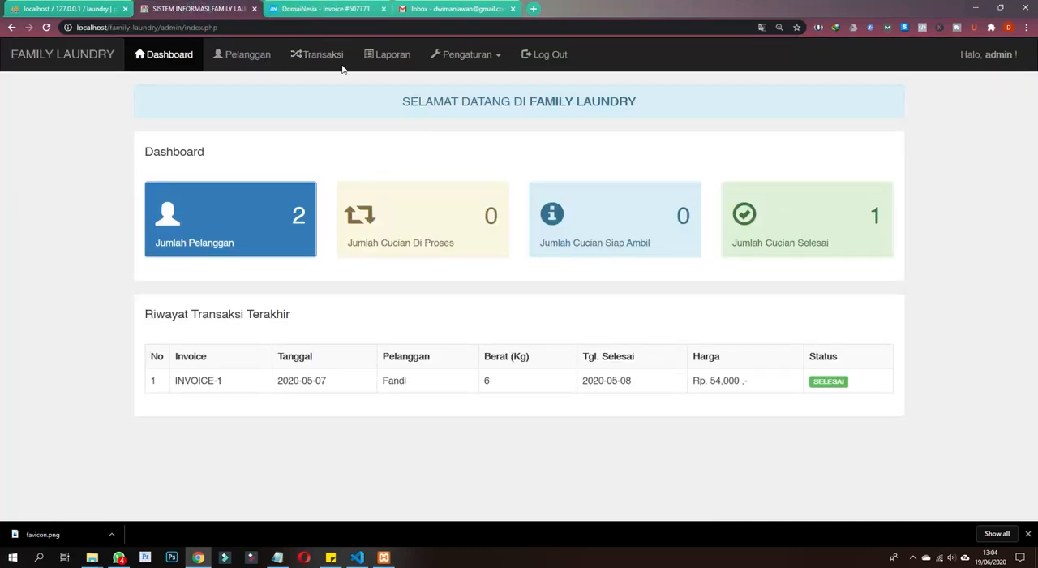
pyautogui.click(324, 8)
pyautogui.click(203, 8)
# - Repeat the payment check on the DomaiNesia invoice and read the payment receipt email in Gmail
pyautogui.click(347, 9)
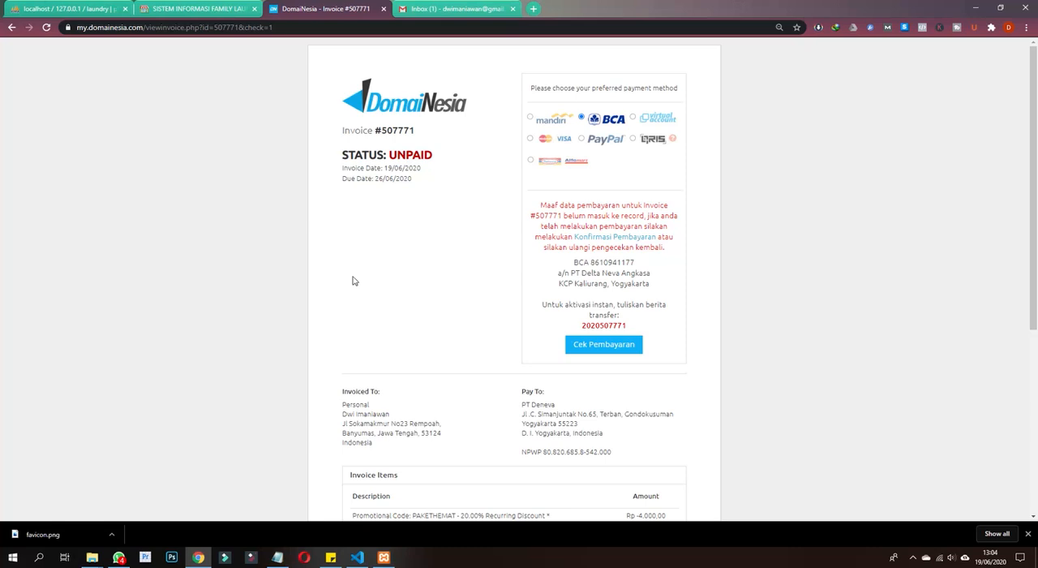
pyautogui.click(592, 347)
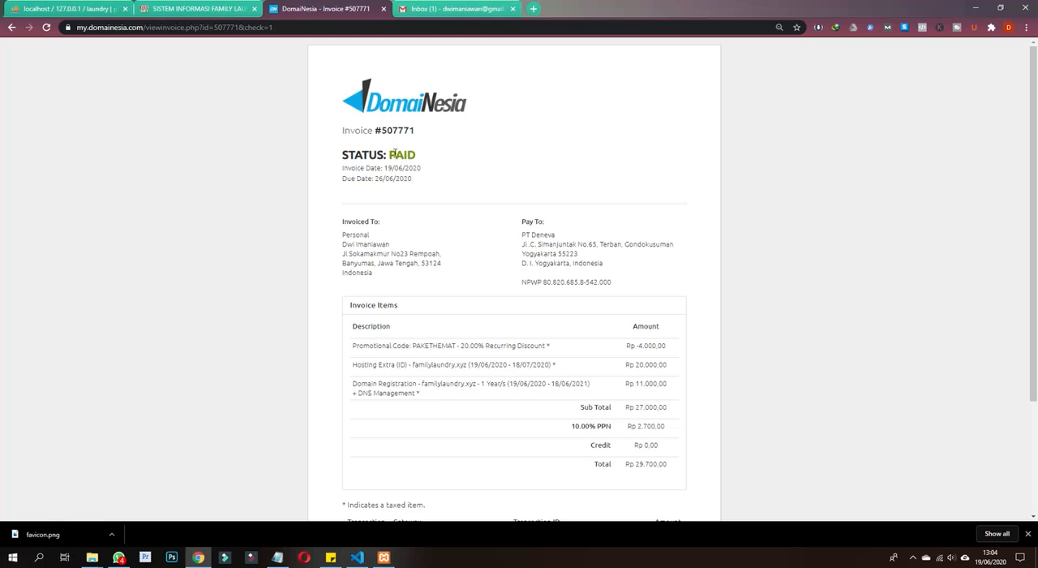
pyautogui.click(486, 8)
pyautogui.click(304, 236)
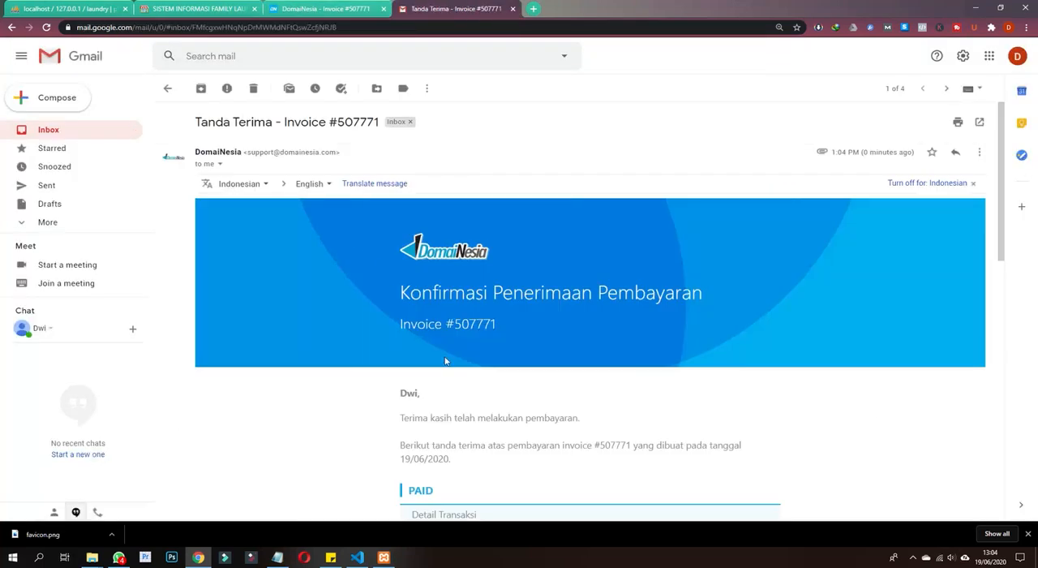
pyautogui.scroll(-5, 444, 360)
pyautogui.scroll(5, 445, 360)
pyautogui.click(101, 132)
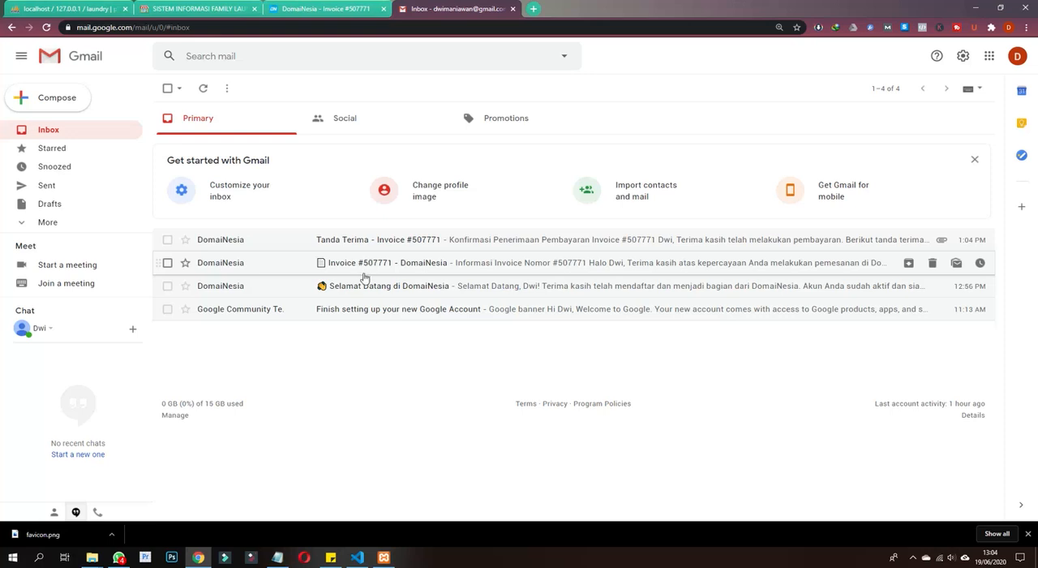
# - Leave the DomaiNesia invoice and open the Hosting Extra service details for familylaundry.xyz
pyautogui.click(345, 7)
pyautogui.scroll(-2, 526, 325)
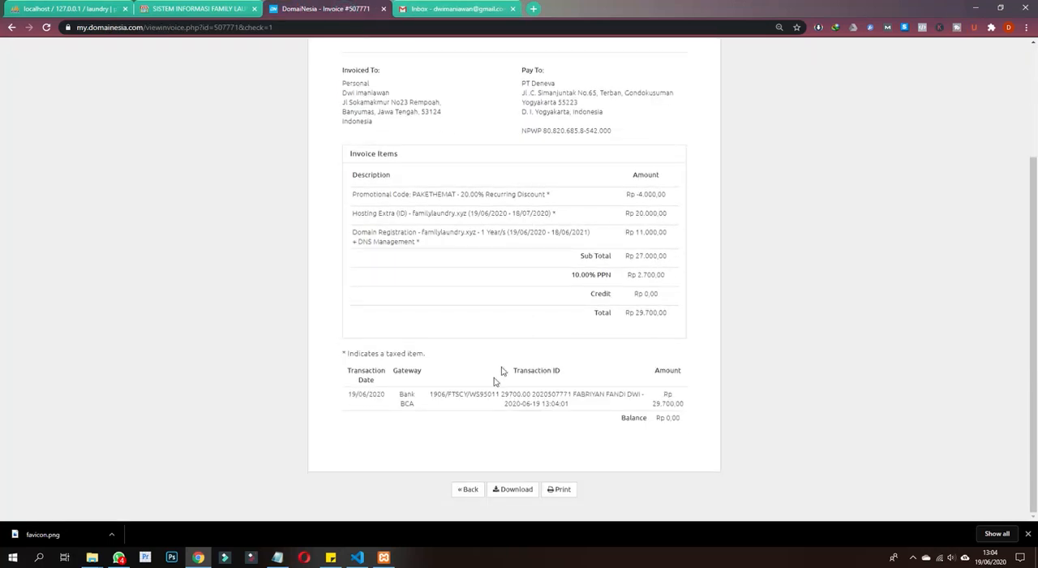
pyautogui.click(469, 490)
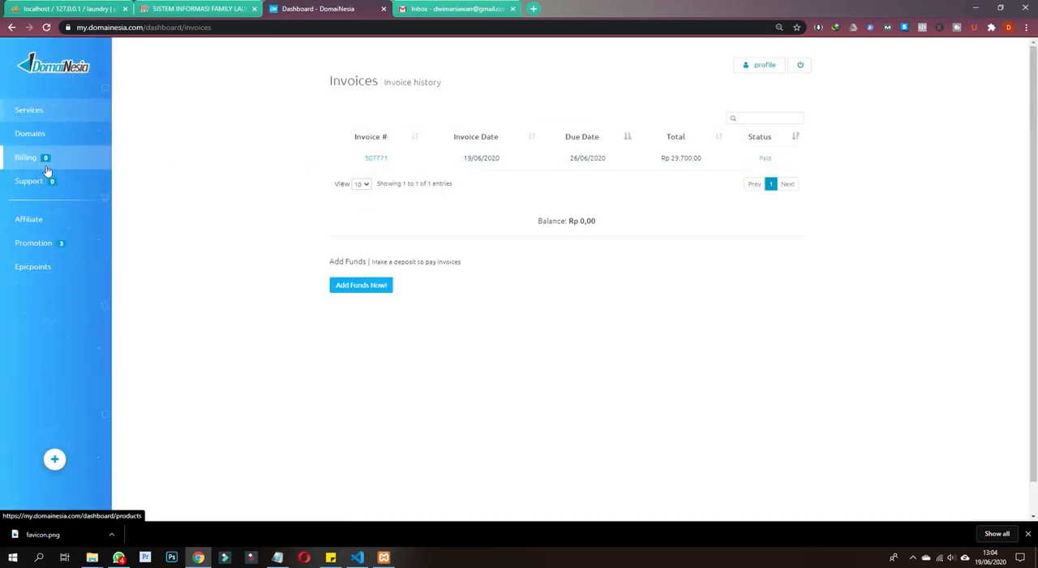
pyautogui.click(45, 118)
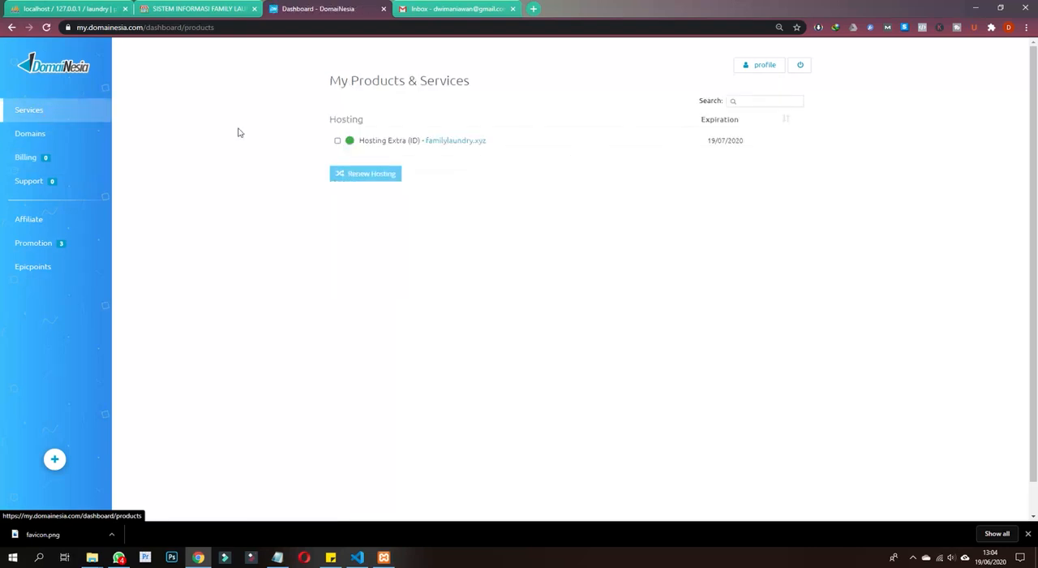
pyautogui.click(476, 146)
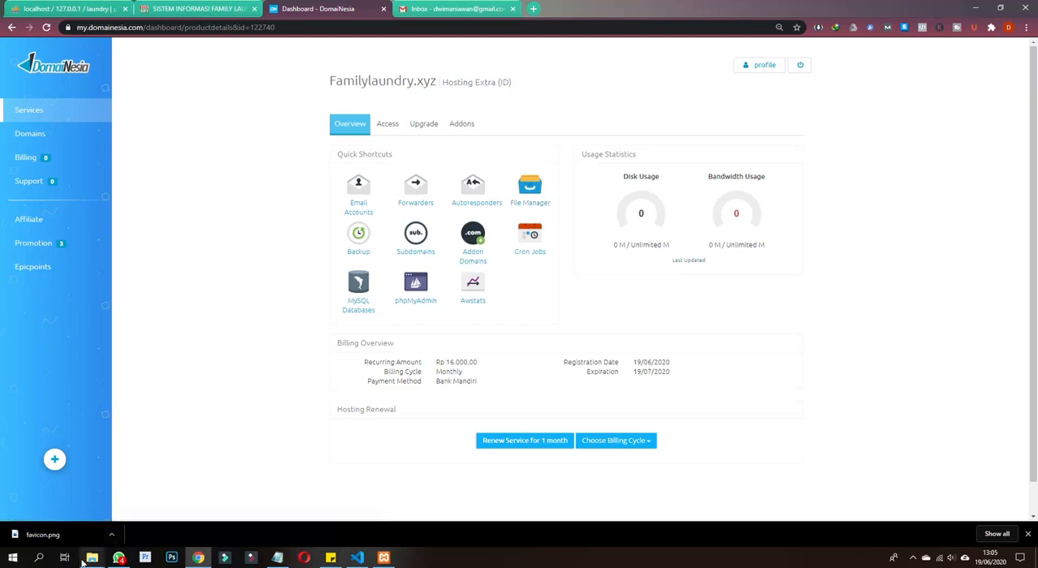
# - Switch to File Explorer and look over the project files in the family-laundry folder
pyautogui.moveTo(92, 557)
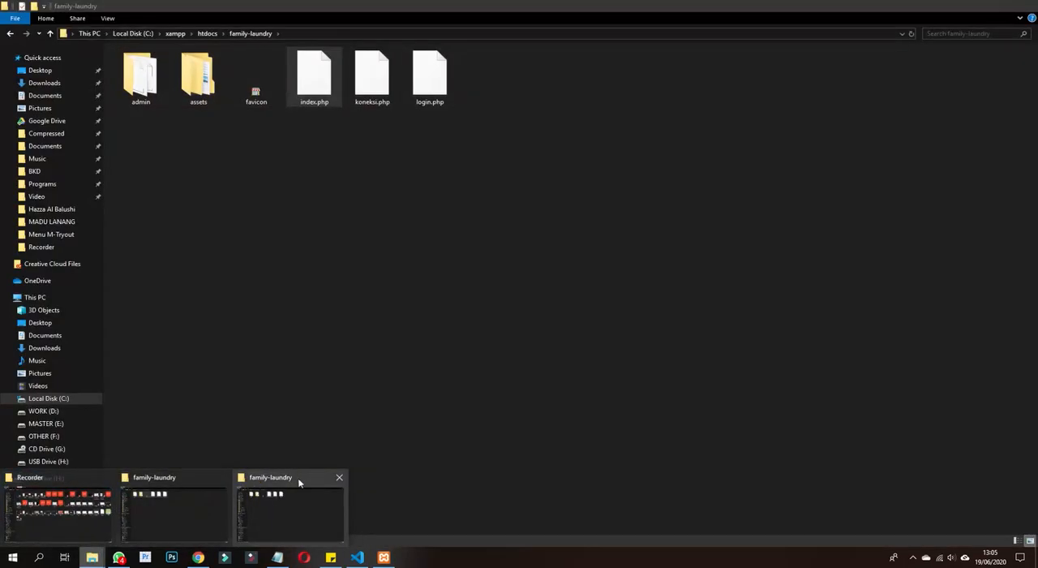
pyautogui.click(339, 477)
pyautogui.click(188, 511)
pyautogui.click(426, 224)
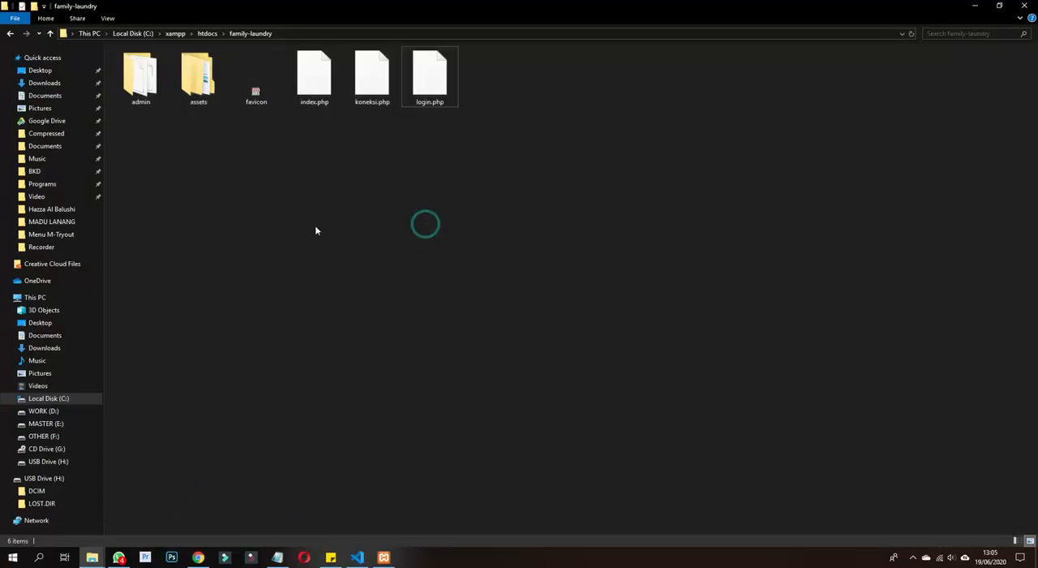
pyautogui.moveTo(510, 198); pyautogui.dragTo(114, 45)
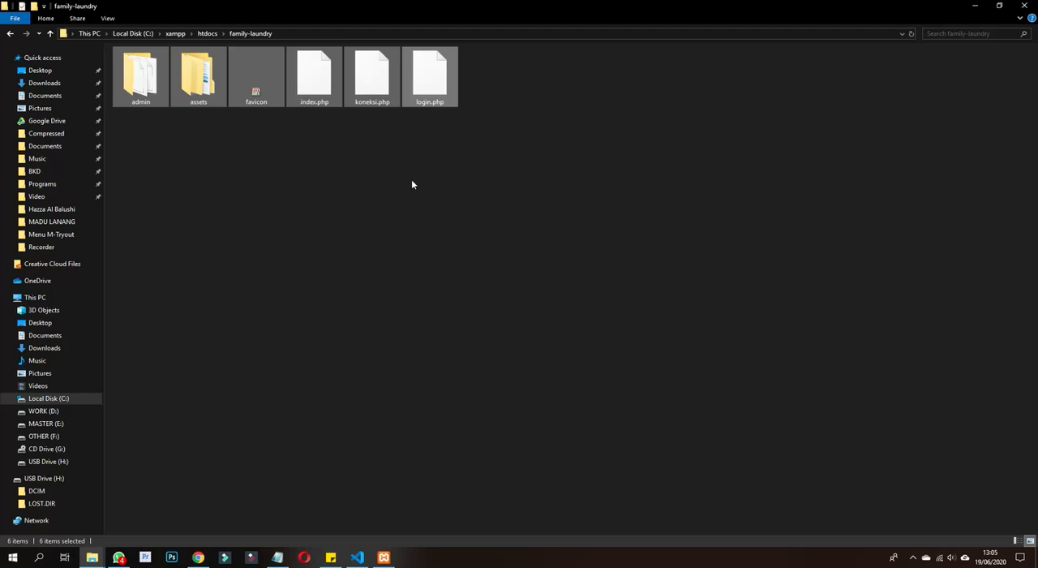
pyautogui.click(411, 184)
# - Switch to Notepad and delete all the existing notes
pyautogui.click(276, 556)
pyautogui.click(498, 284)
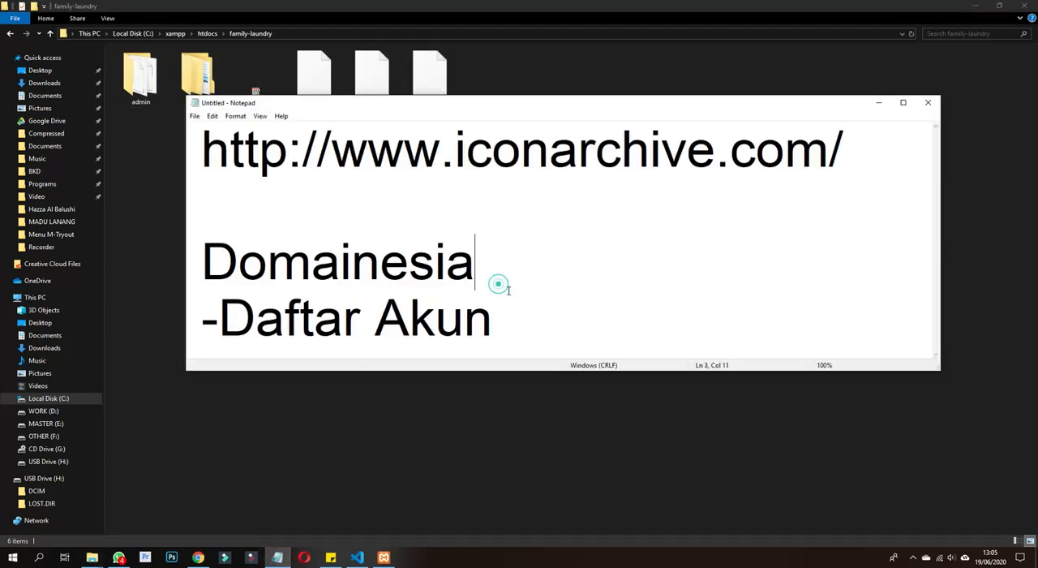
pyautogui.click(515, 310)
pyautogui.press('Return')
pyautogui.press('BackSpace')
pyautogui.press('BackSpace')
pyautogui.hotkey('shift', 'Up')
pyautogui.hotkey('ctrl', 'a')
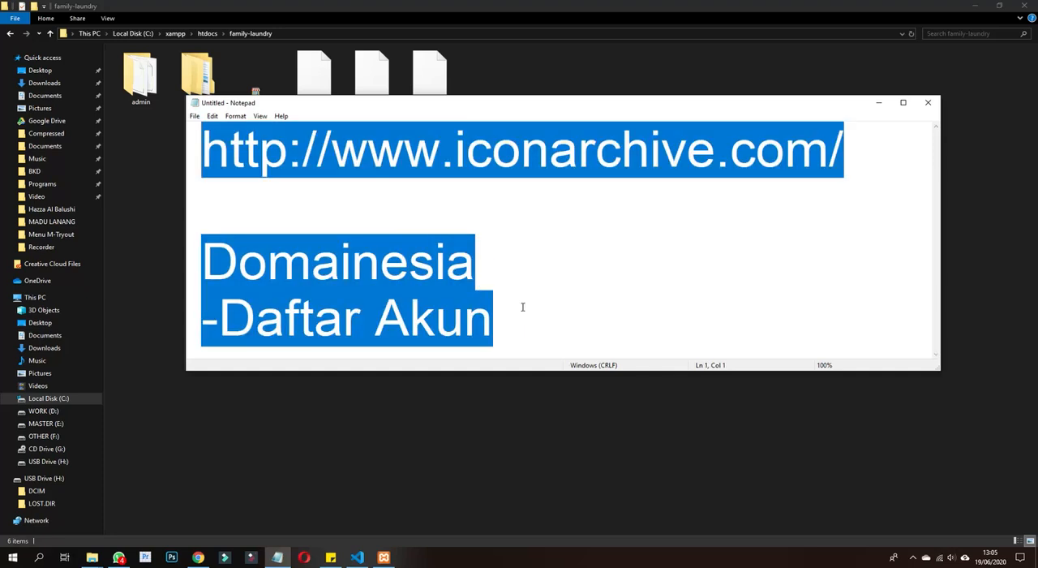
pyautogui.press('BackSpace')
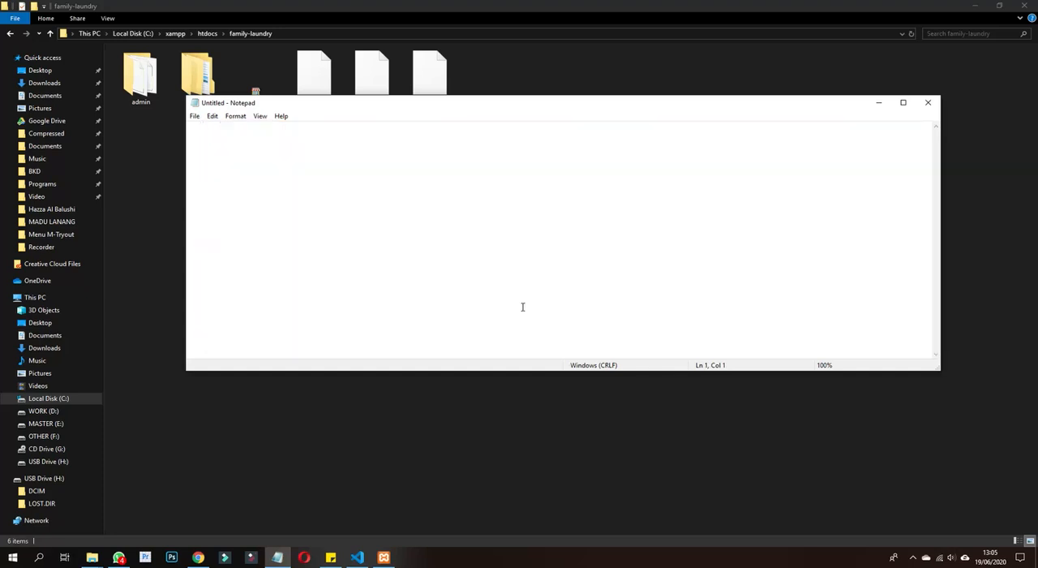
# - Write the note "Export File Database" in the empty Notepad document
pyautogui.write('Ex')
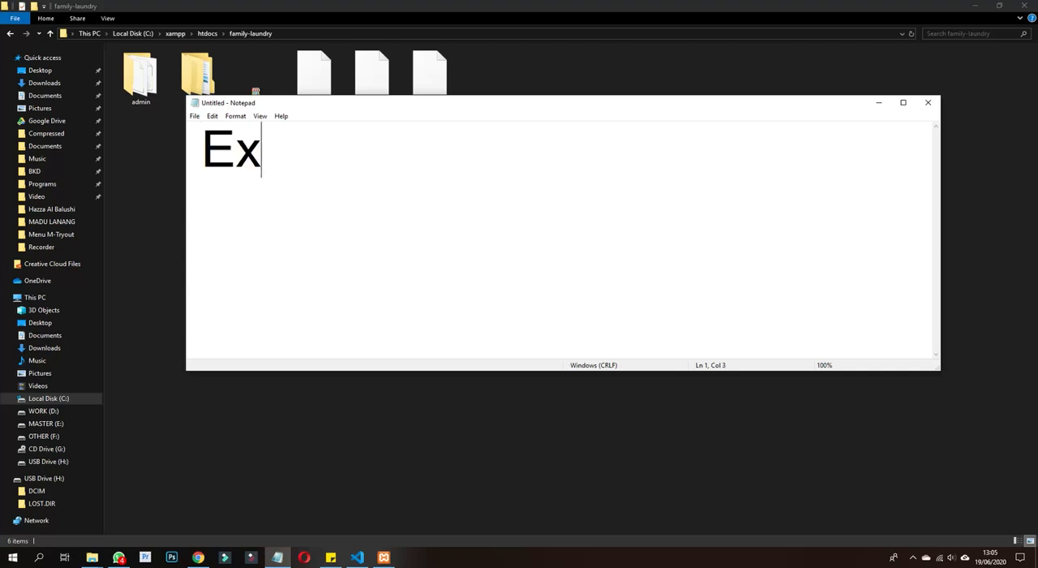
pyautogui.write('por File Database')
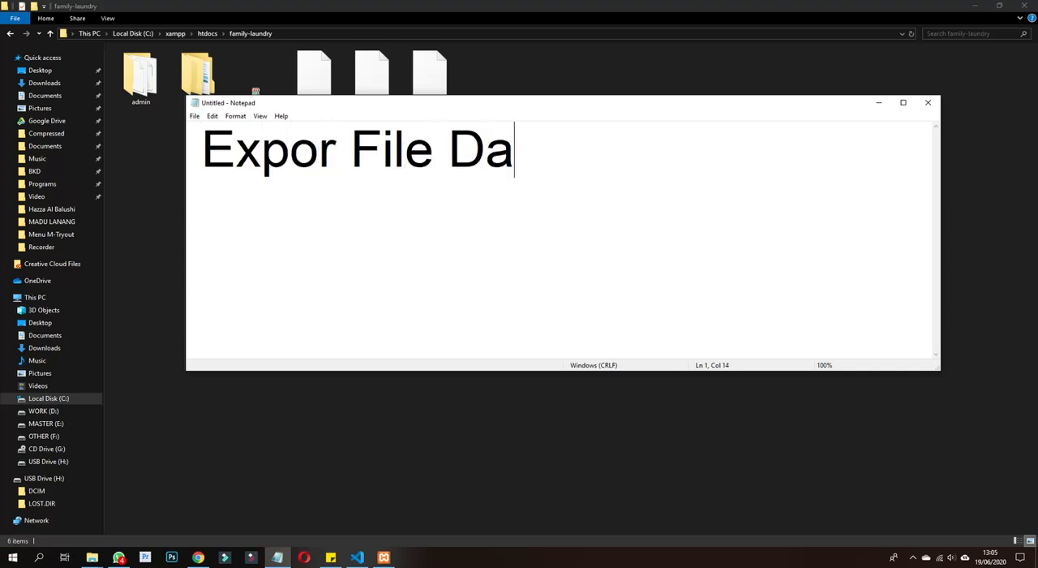
pyautogui.hotkey('ctrl', 'Left')
pyautogui.hotkey('ctrl', 'Left')
pyautogui.press('Left')
pyautogui.write('t')
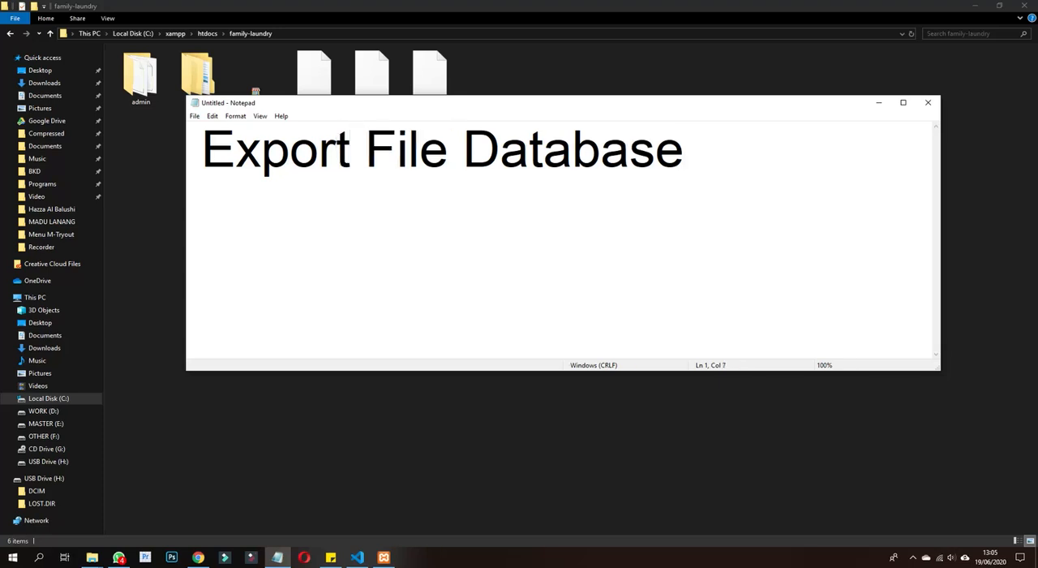
# - Switch to phpMyAdmin in Chrome and export the laundry database with the Quick method in SQL format
pyautogui.click(197, 556)
pyautogui.click(202, 9)
pyautogui.click(77, 9)
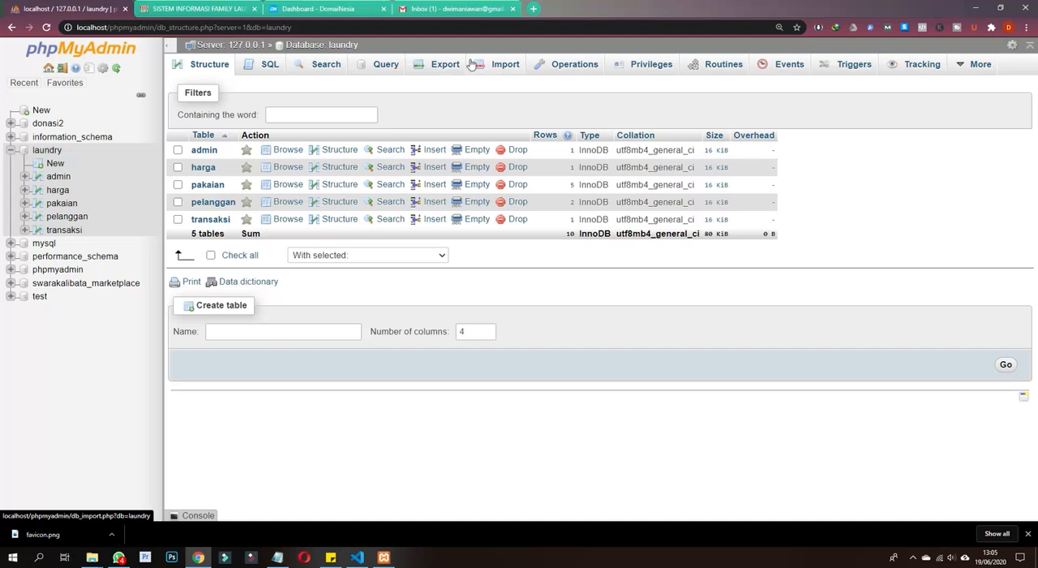
pyautogui.click(440, 71)
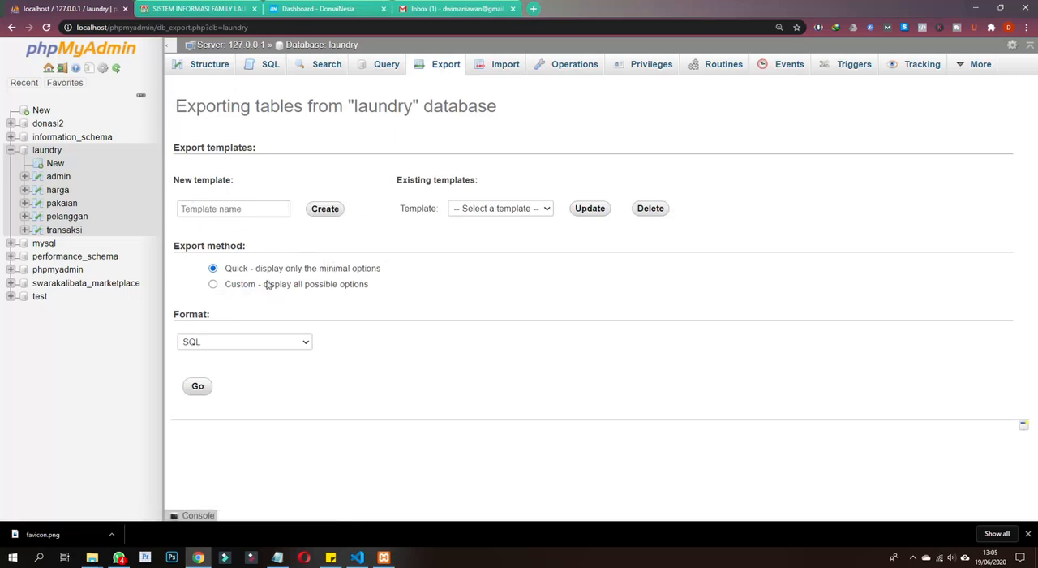
pyautogui.click(197, 391)
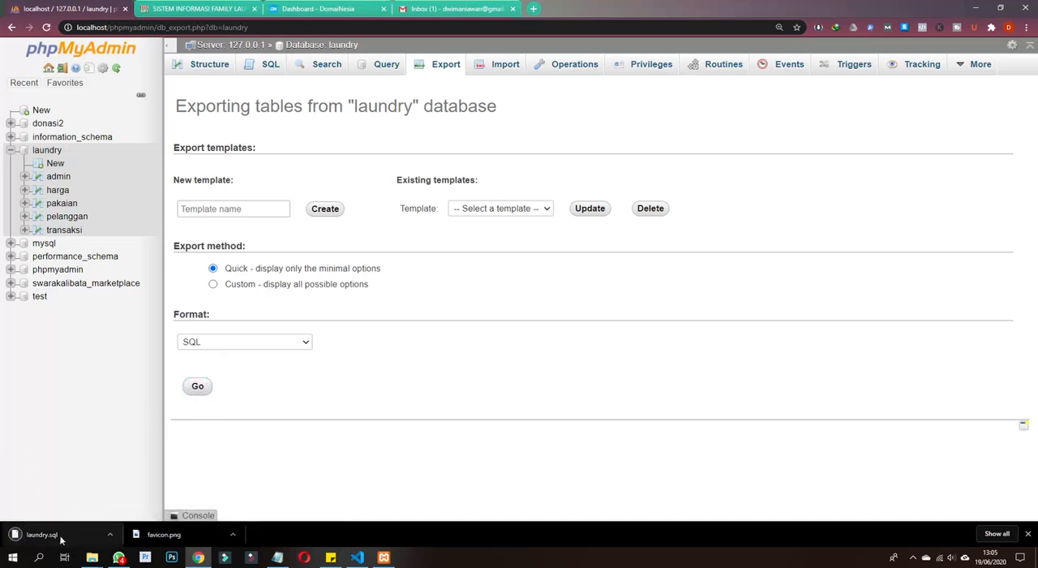
# - Copy the downloaded laundry.sql from the Downloads folder into C:\xampp\htdocs\family-laundry
pyautogui.click(111, 533)
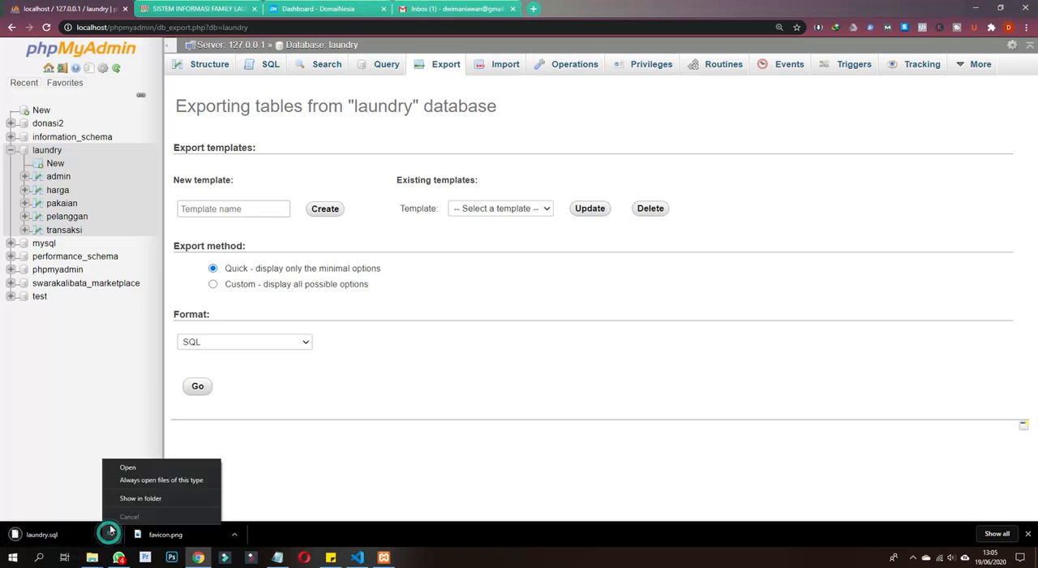
pyautogui.click(118, 501)
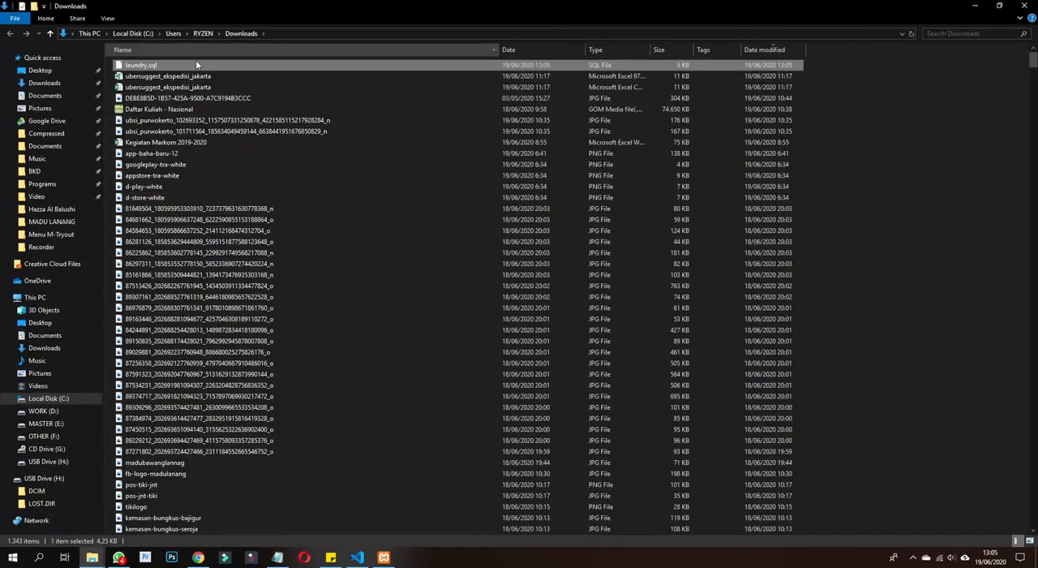
pyautogui.click(49, 398)
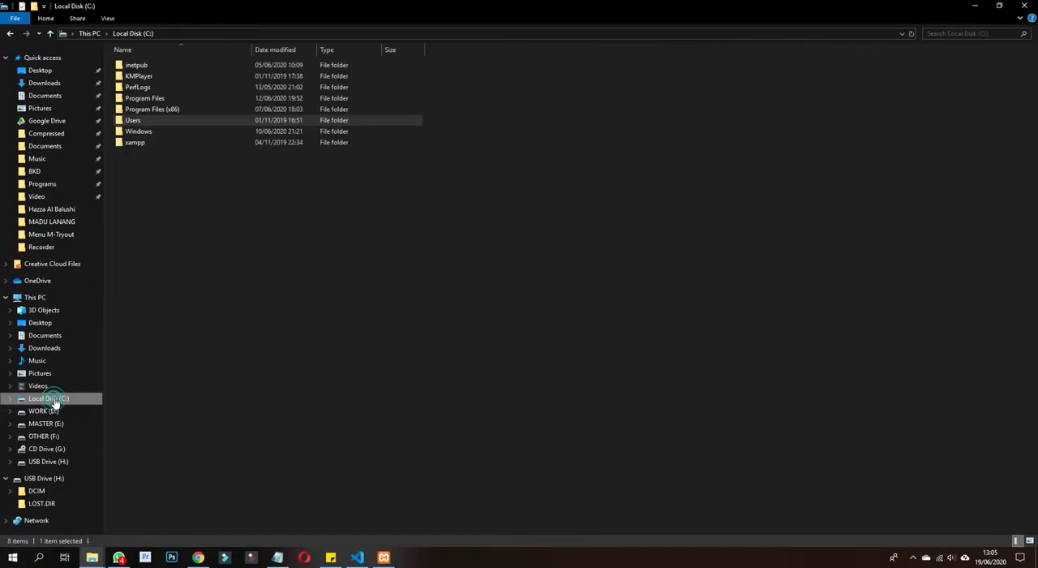
pyautogui.doubleClick(160, 142)
pyautogui.doubleClick(150, 121)
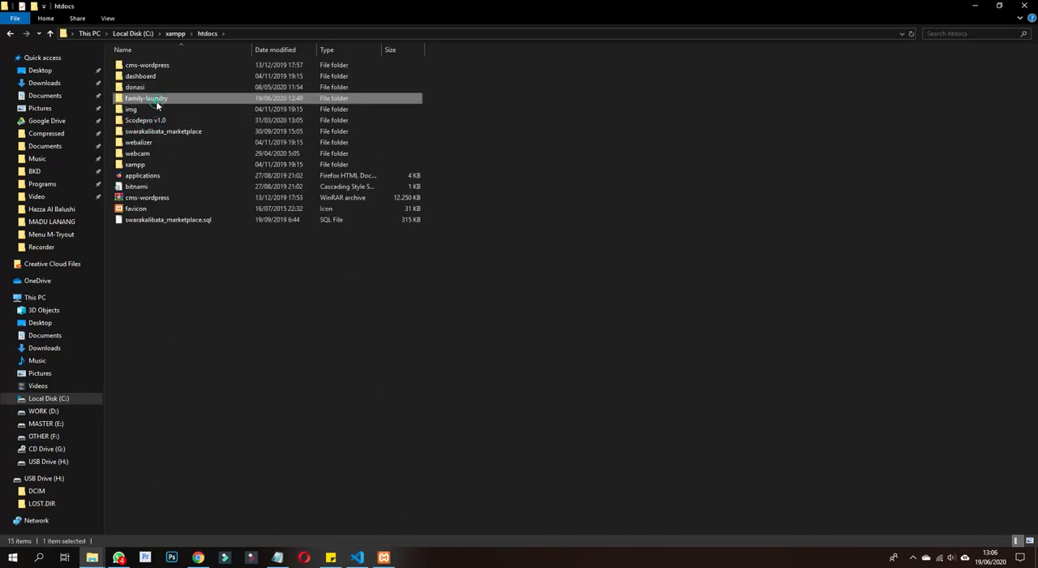
pyautogui.doubleClick(149, 101)
pyautogui.hotkey('ctrl', 'v')
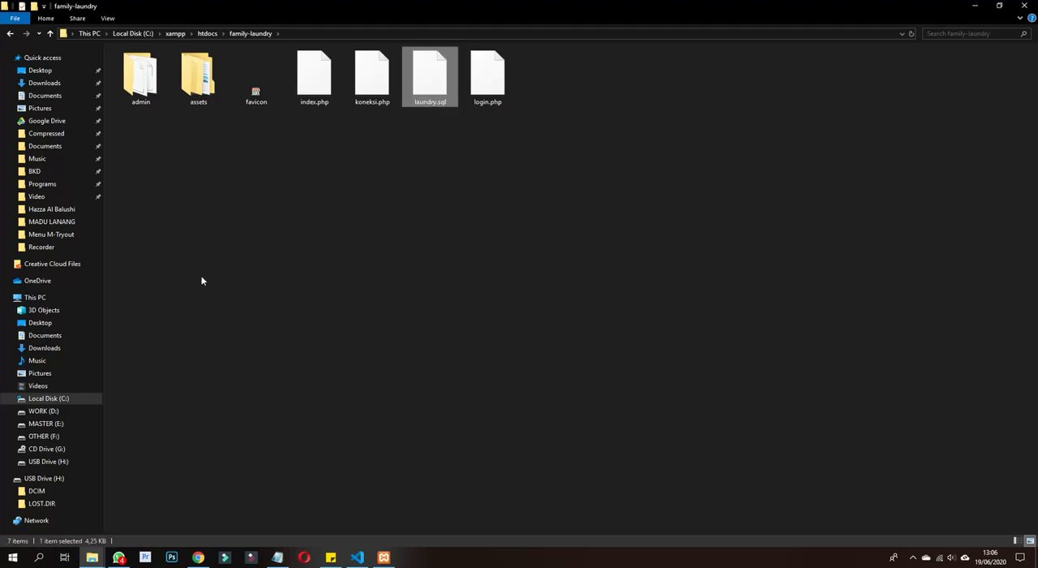
pyautogui.click(490, 156)
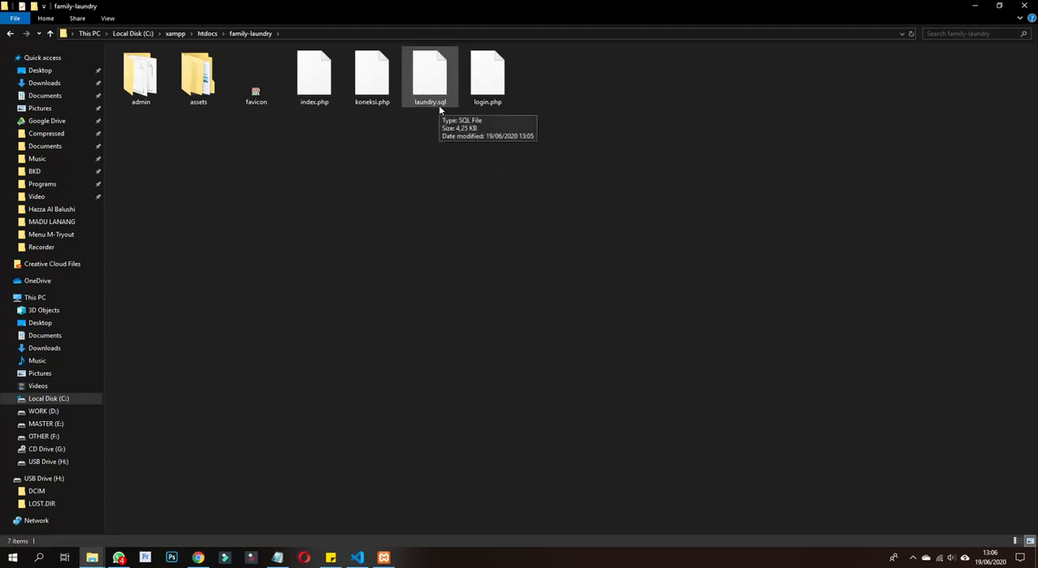
pyautogui.click(435, 107)
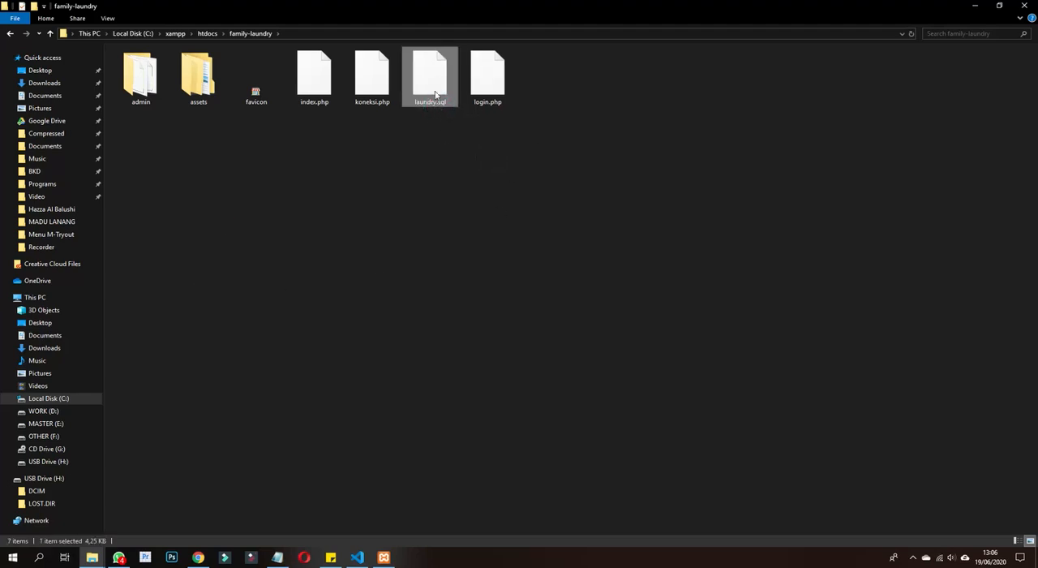
# - Return to Chrome and view the familylaundry.xyz registrant e-mail verification message in Gmail
pyautogui.click(198, 556)
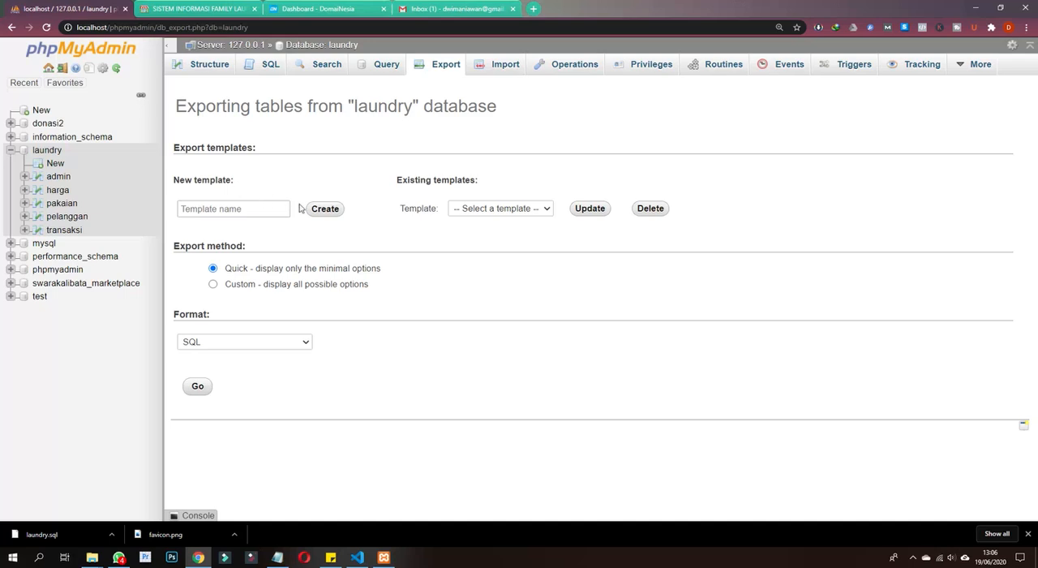
pyautogui.click(450, 8)
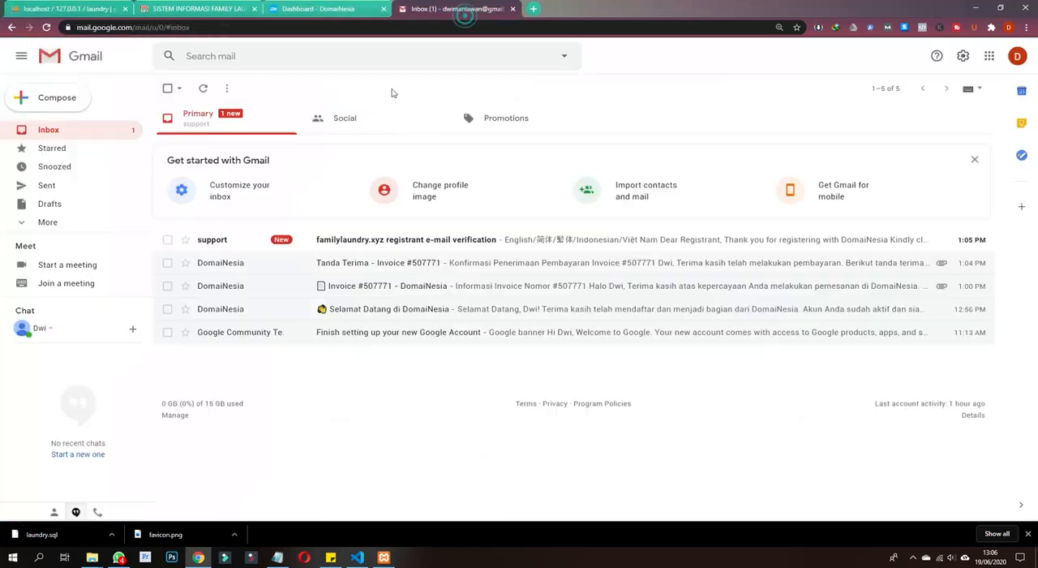
pyautogui.click(357, 238)
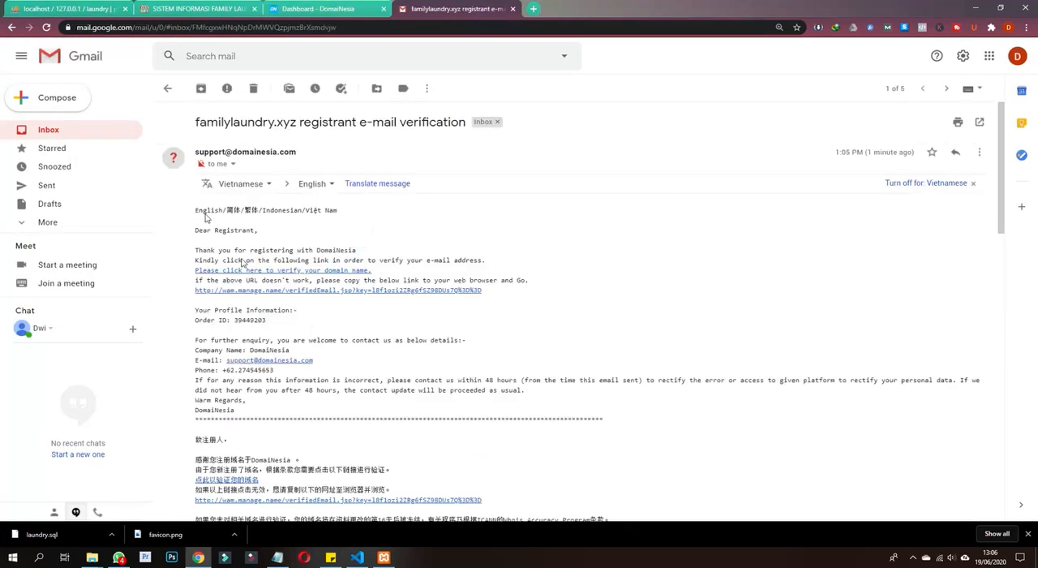
pyautogui.click(98, 131)
pyautogui.click(243, 8)
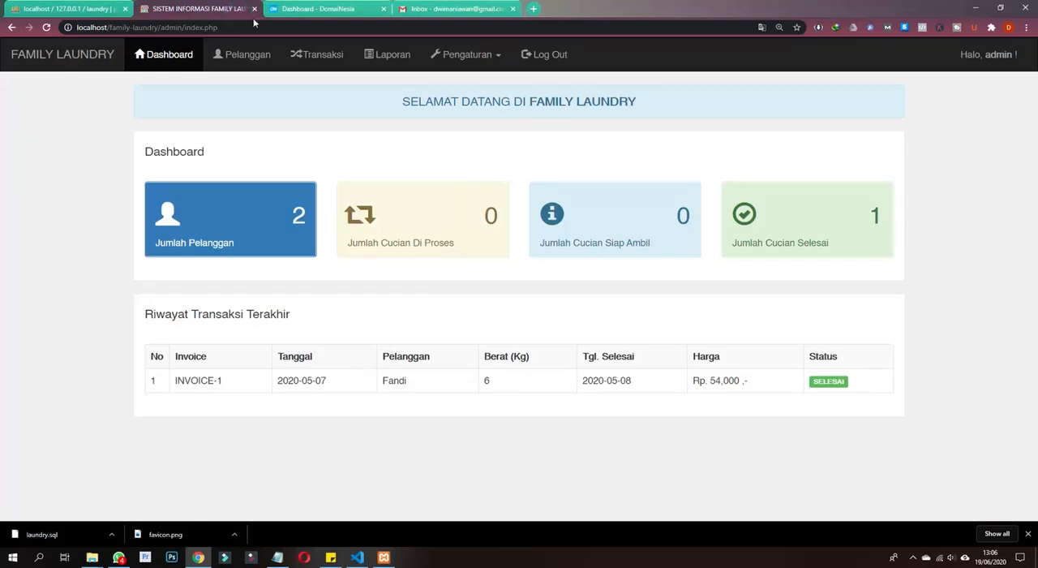
# - Open the File Manager of the familylaundry.xyz hosting from the DomaiNesia dashboard and enter the public_html folder
pyautogui.click(322, 7)
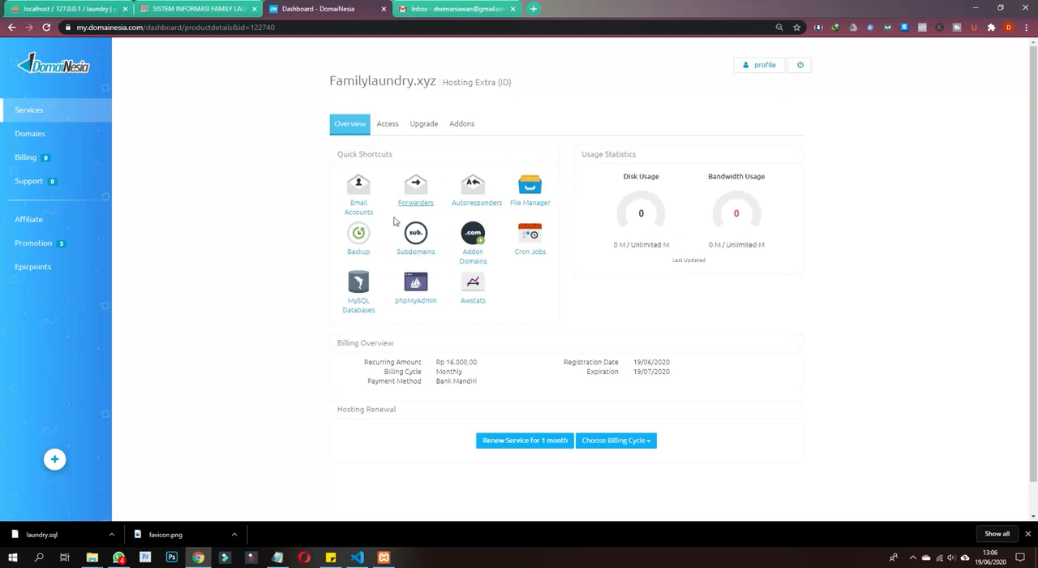
pyautogui.click(526, 205)
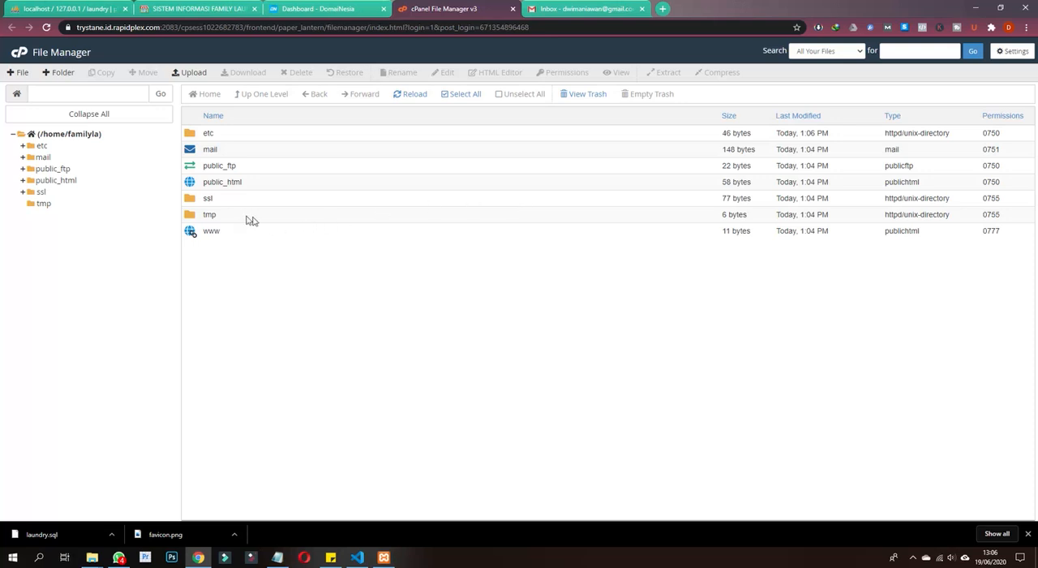
pyautogui.doubleClick(199, 186)
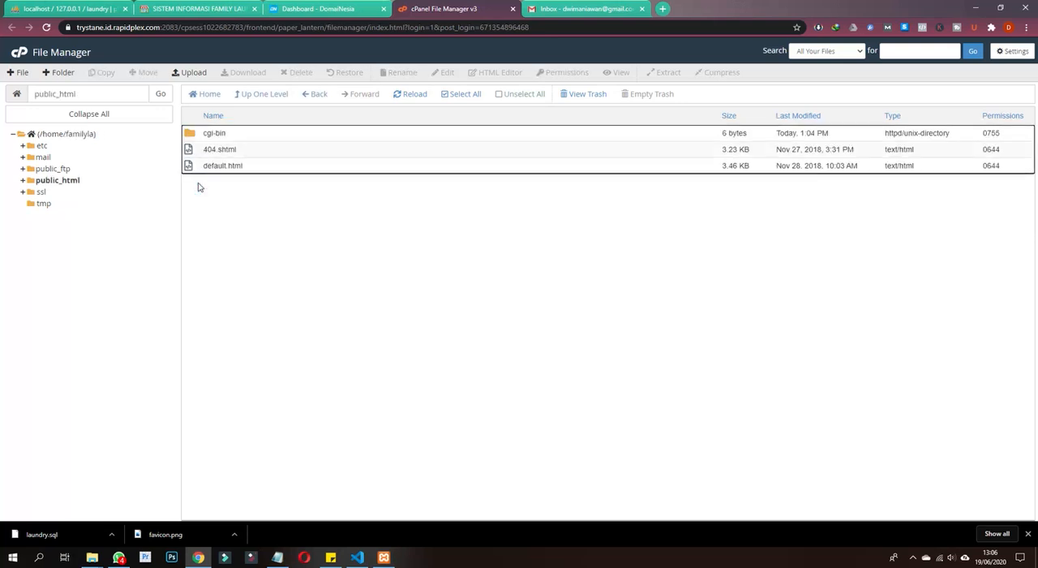
# - Permanently delete cgi-bin, 404.shtml and default.html from public_html, skipping the trash
pyautogui.click(266, 181)
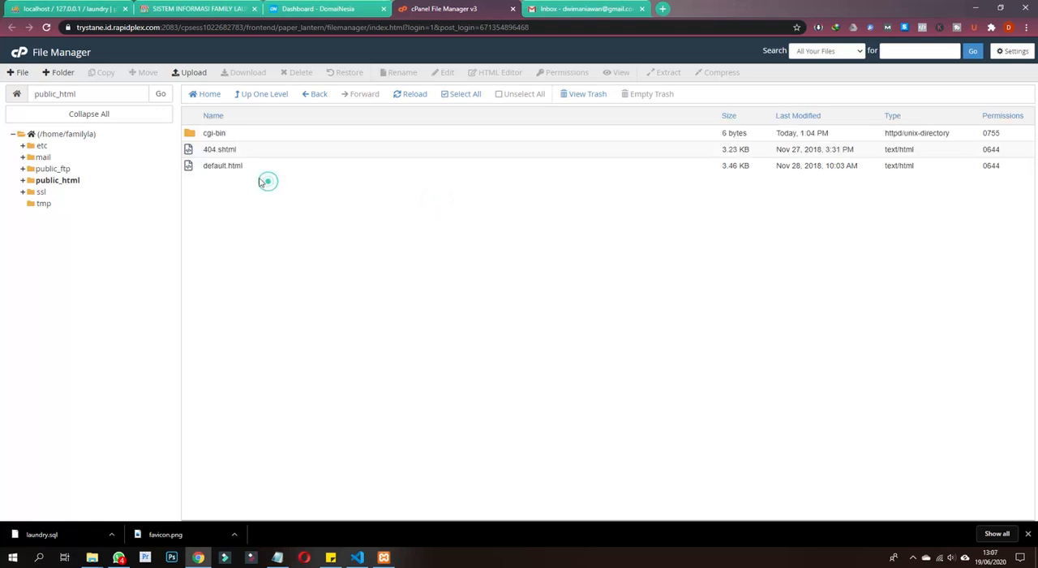
pyautogui.click(232, 137)
pyautogui.keyDown('shift'); pyautogui.click(249, 165); pyautogui.keyUp('shift')
pyautogui.click(298, 72)
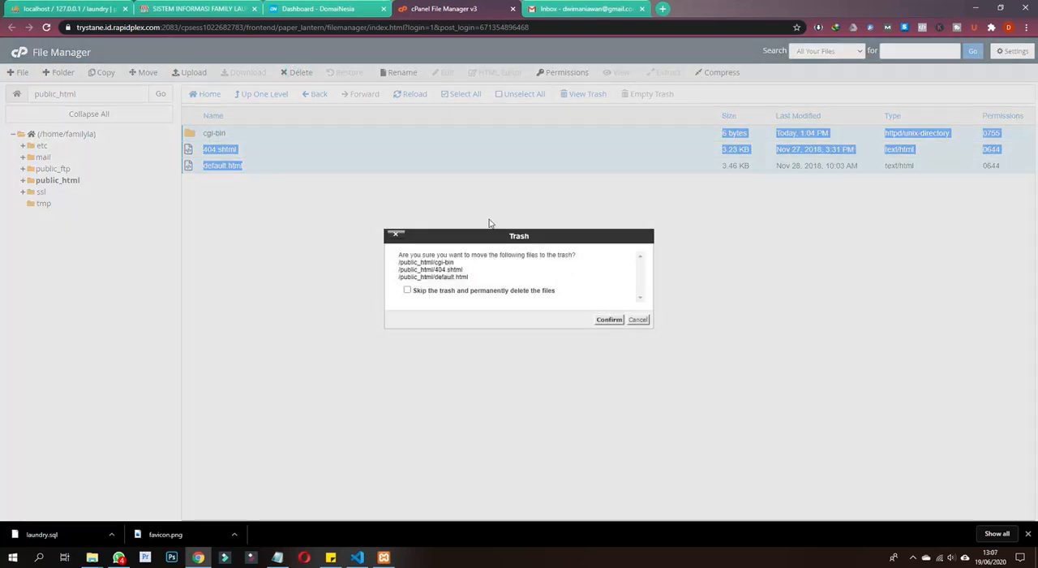
pyautogui.click(536, 290)
pyautogui.click(602, 319)
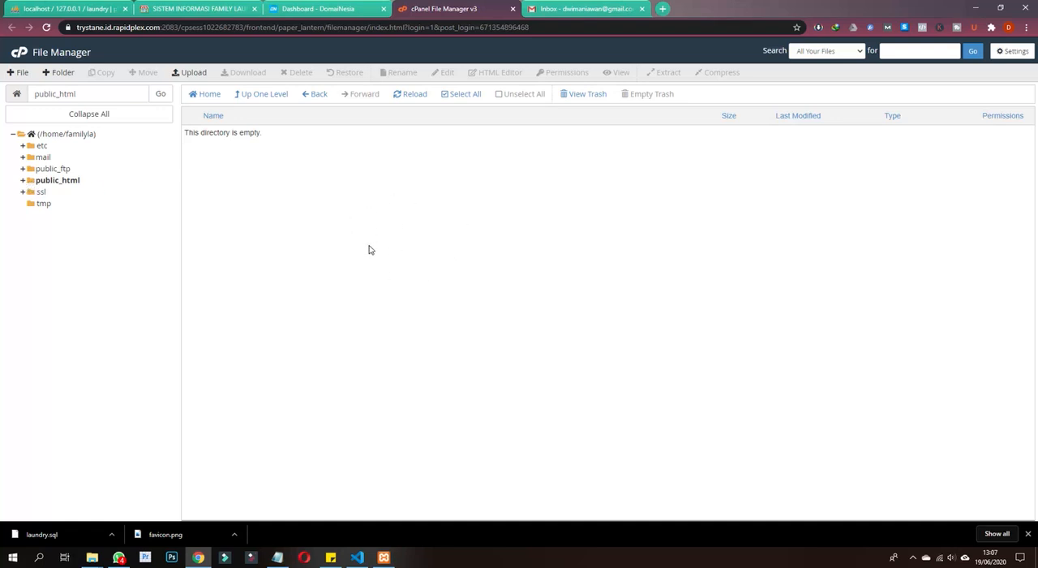
pyautogui.click(92, 556)
pyautogui.click(186, 509)
pyautogui.moveTo(621, 203); pyautogui.dragTo(138, 37)
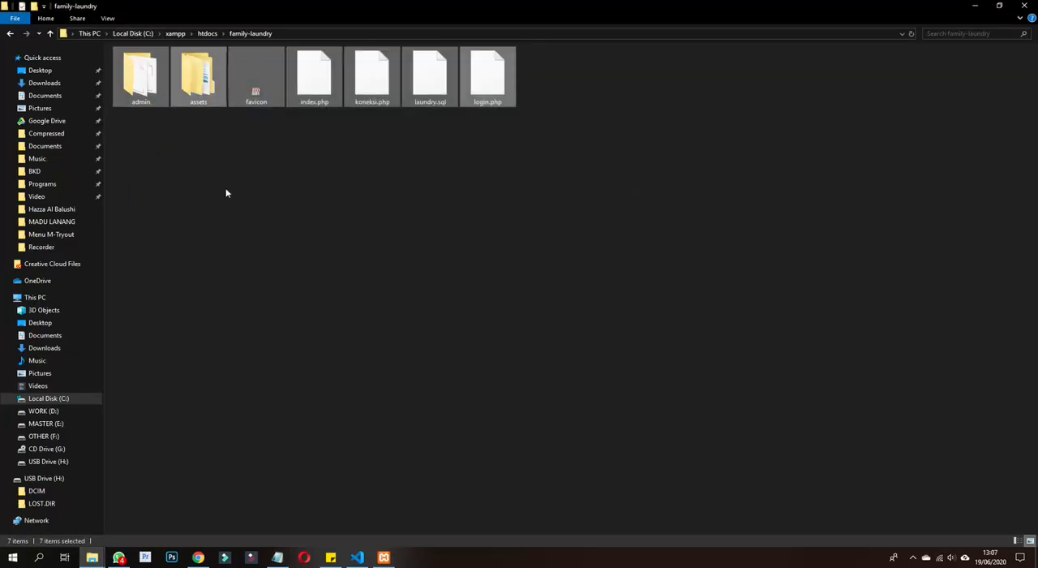
pyautogui.click(198, 557)
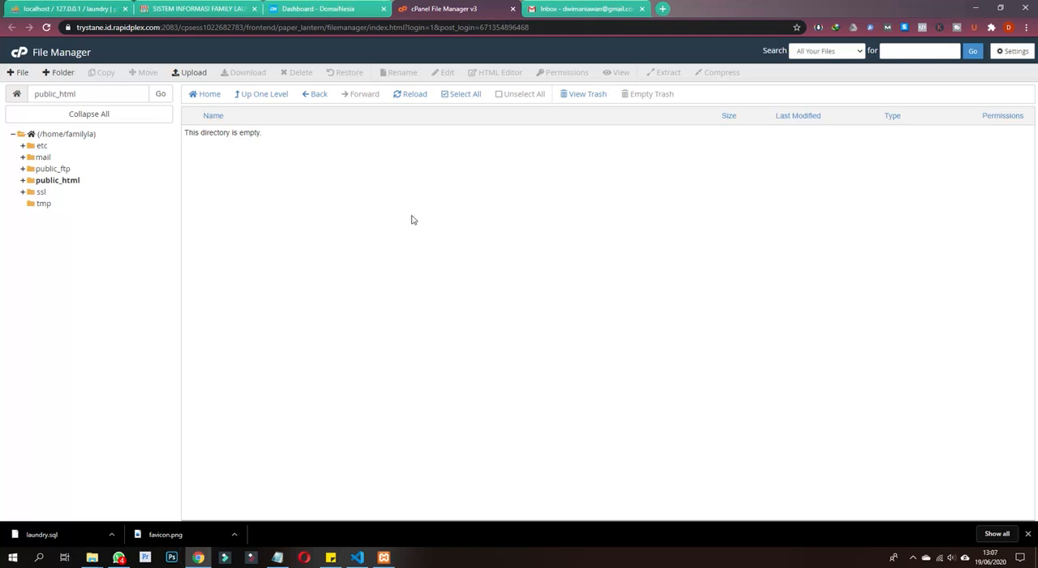
# - Switch to the family-laundry project folder in File Explorer
pyautogui.click(92, 555)
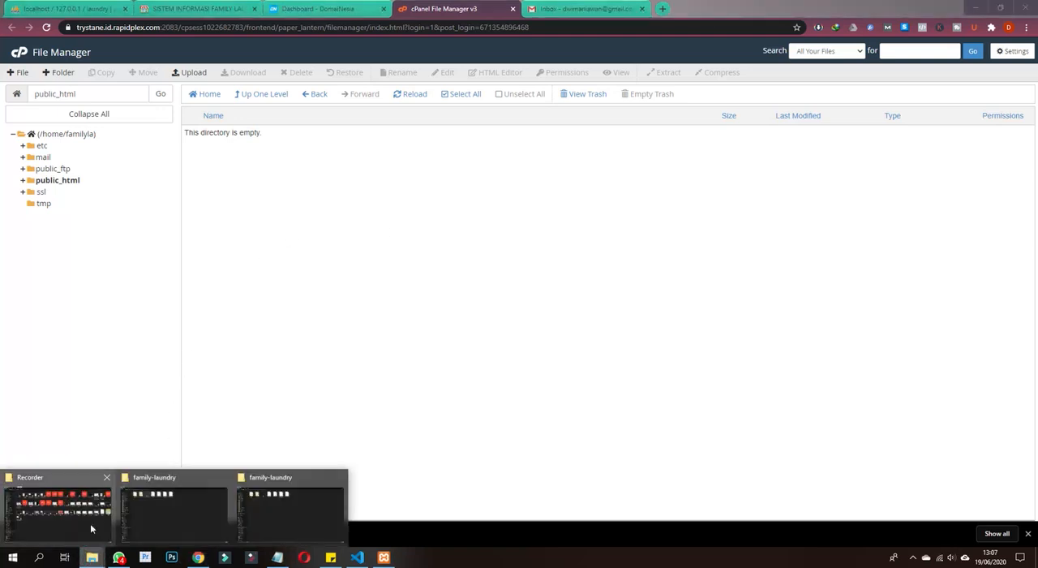
pyautogui.click(92, 537)
pyautogui.click(93, 556)
pyautogui.click(166, 512)
pyautogui.click(348, 235)
pyautogui.moveTo(665, 145); pyautogui.dragTo(140, 36)
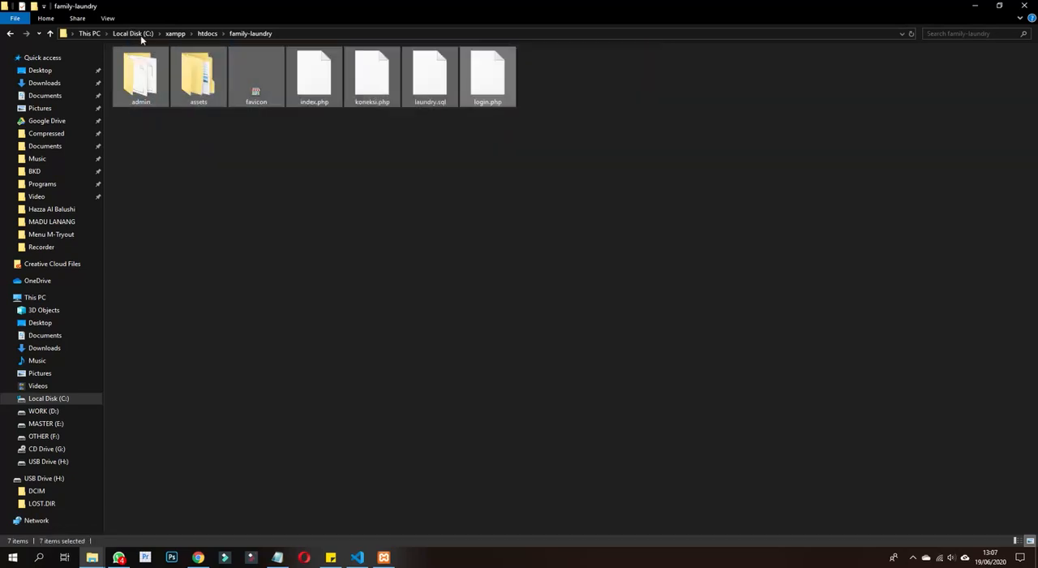
pyautogui.rightClick(396, 101)
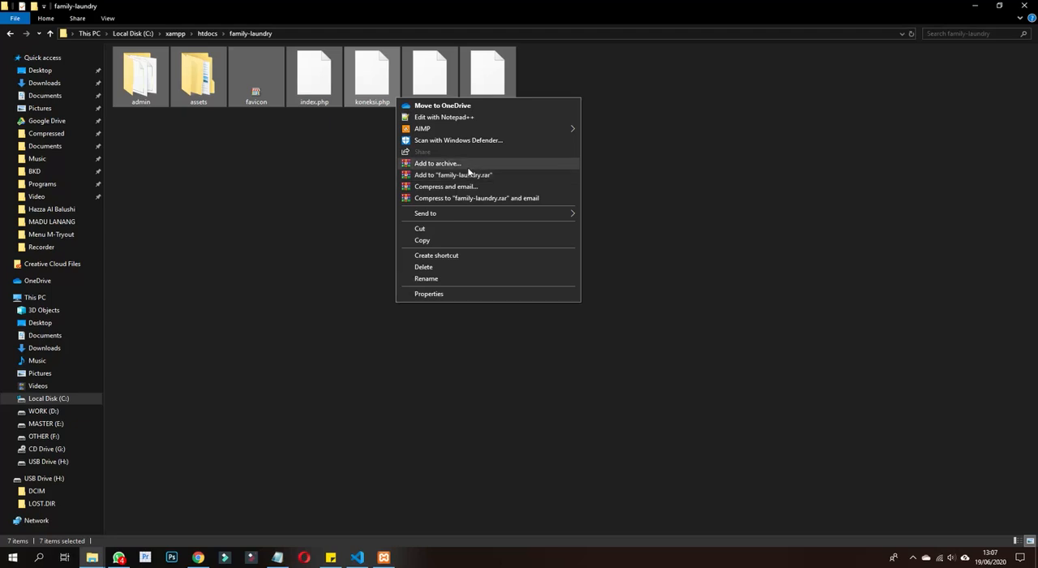
pyautogui.click(258, 206)
# - Compress all files and folders of the family-laundry project into the ZIP archive family-laundry.zip
pyautogui.moveTo(816, 169); pyautogui.dragTo(116, 56)
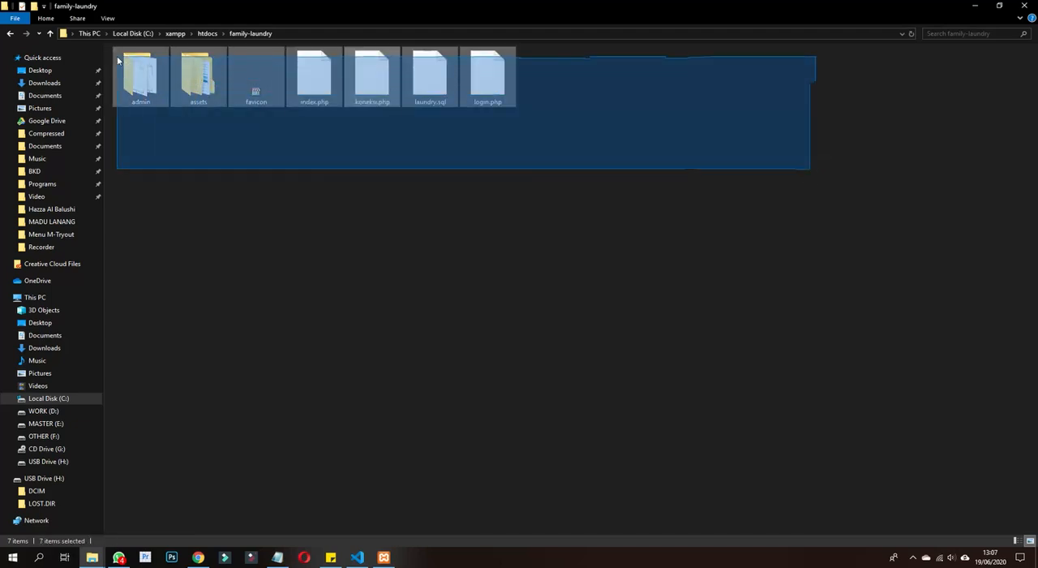
pyautogui.rightClick(254, 80)
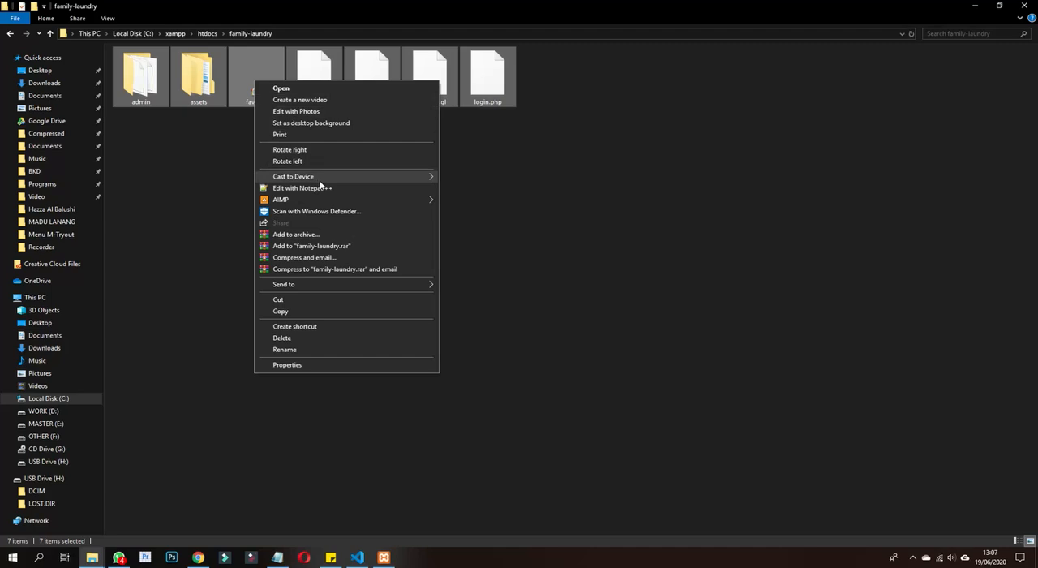
pyautogui.moveTo(320, 183)
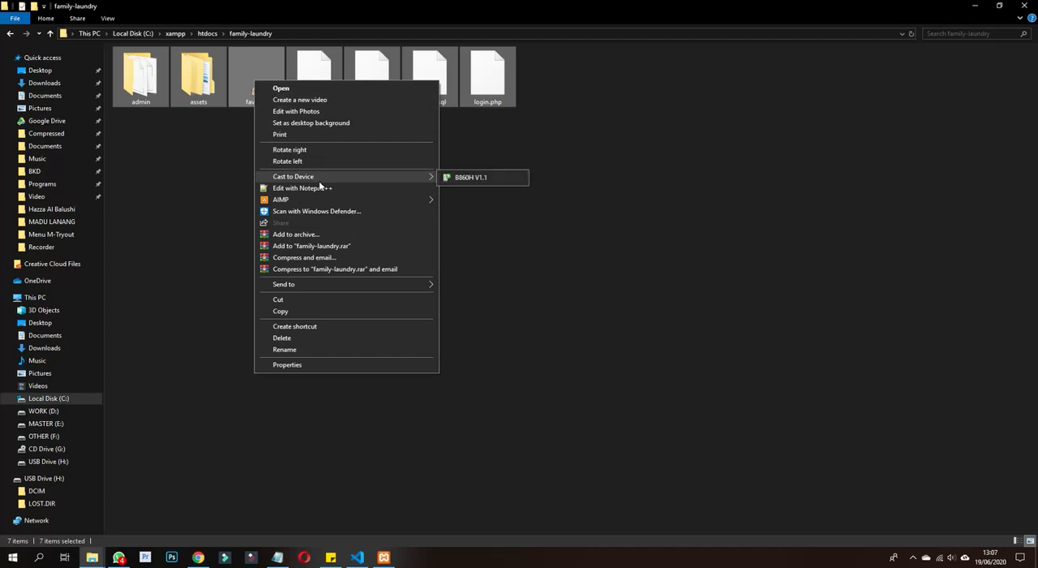
pyautogui.click(320, 234)
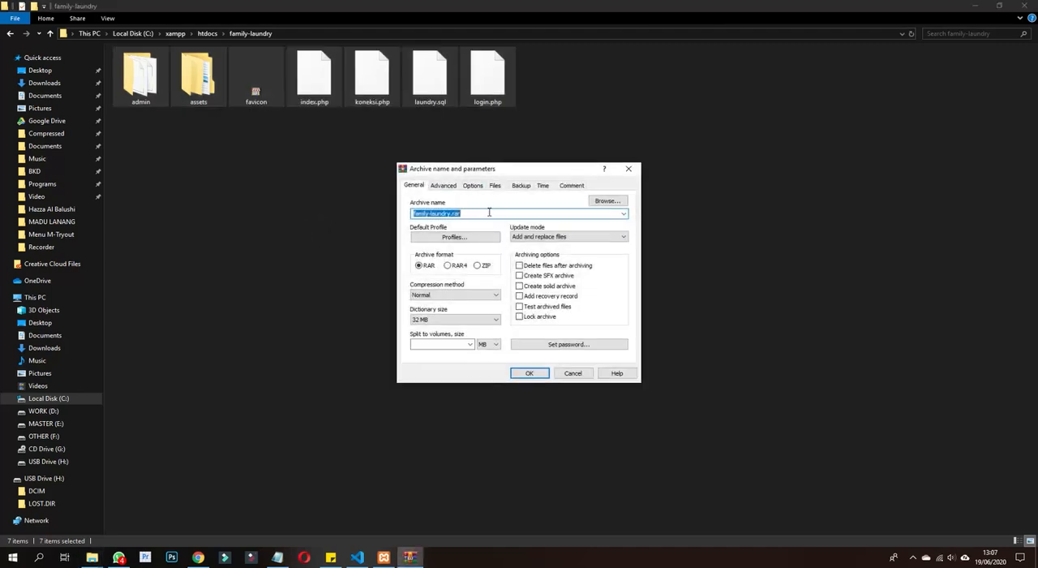
pyautogui.click(477, 266)
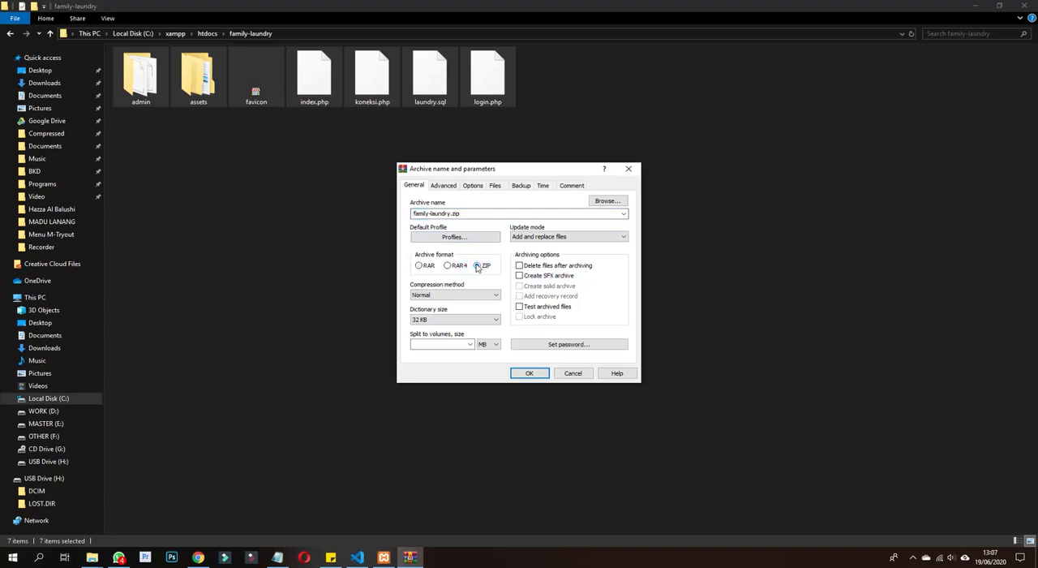
pyautogui.click(528, 372)
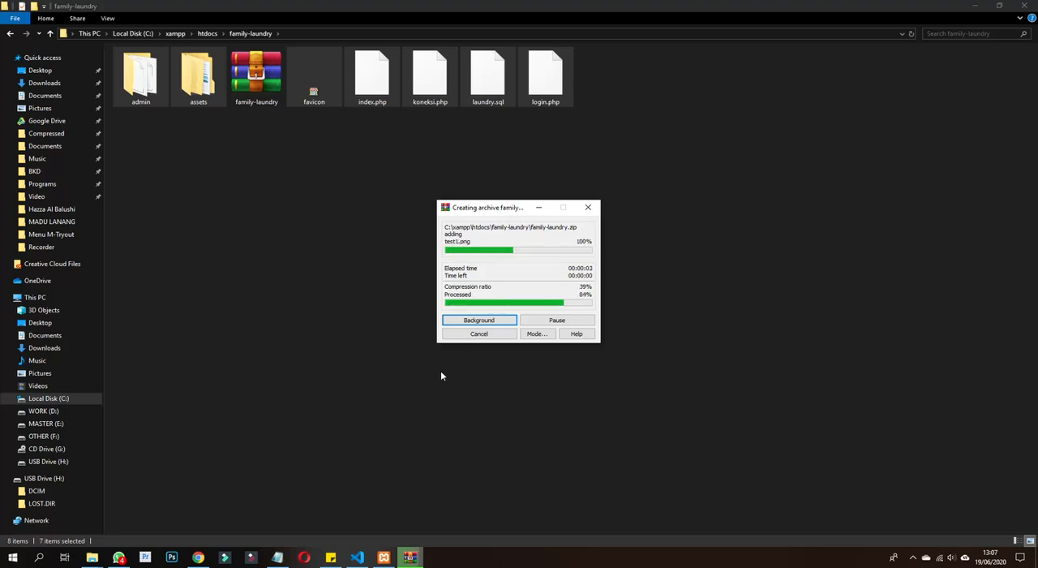
pyautogui.click(408, 319)
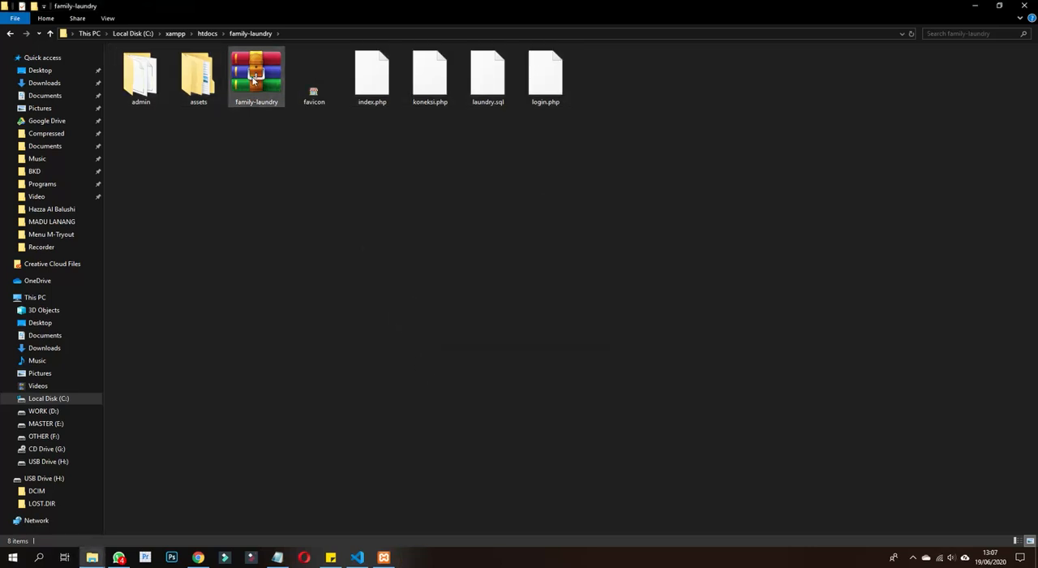
pyautogui.click(253, 79)
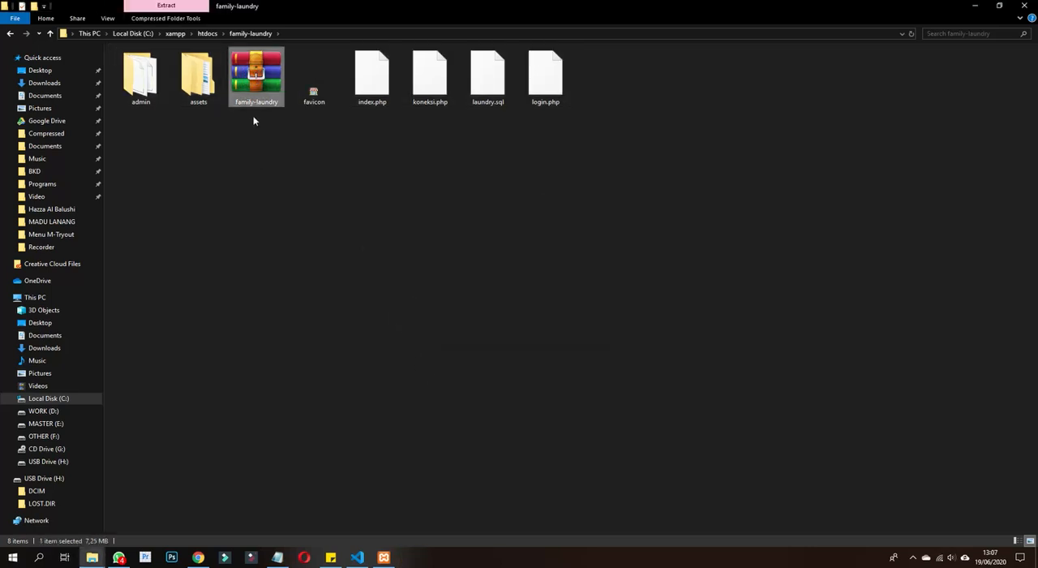
# - Return to Chrome and go from the File Manager to the cPanel main page
pyautogui.click(198, 556)
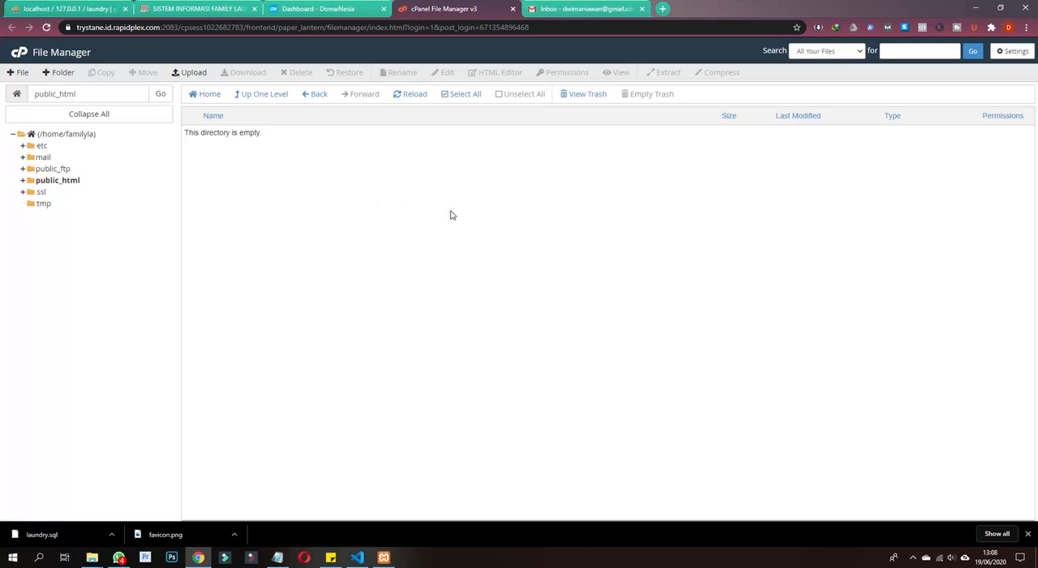
pyautogui.click(18, 52)
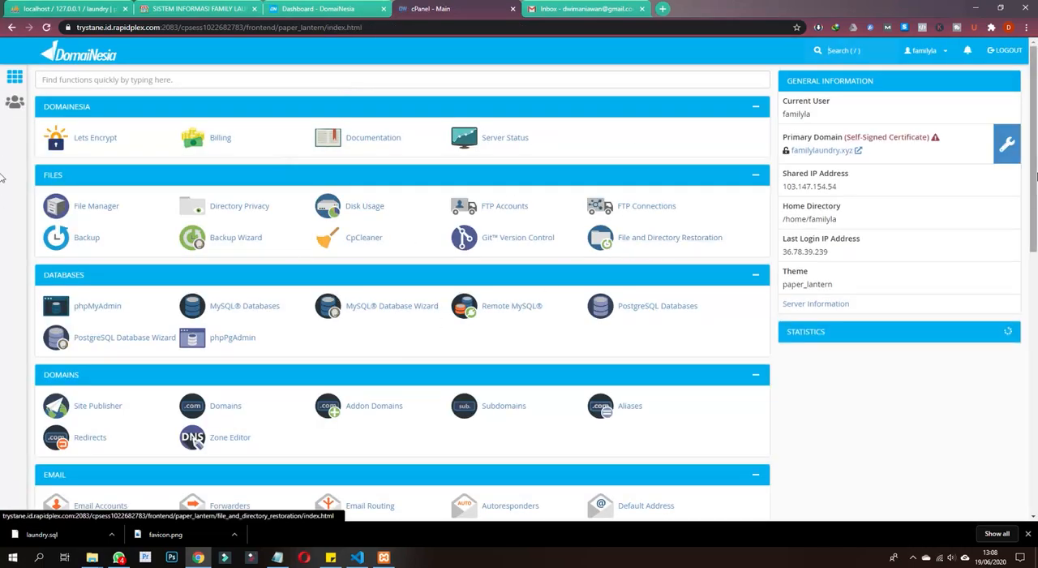
# - Look over the file, database, domain and email tools offered on the cPanel main page
pyautogui.scroll(-7, 4, 192)
pyautogui.scroll(6, 309, 217)
pyautogui.scroll(-8, 308, 218)
pyautogui.scroll(10, 308, 218)
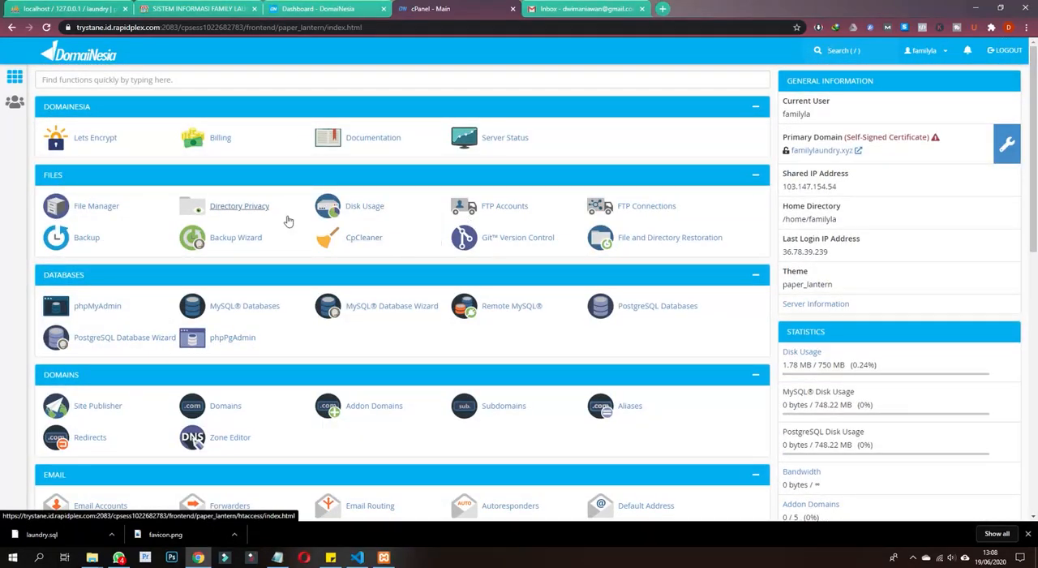
pyautogui.scroll(-8, 287, 219)
pyautogui.scroll(8, 288, 216)
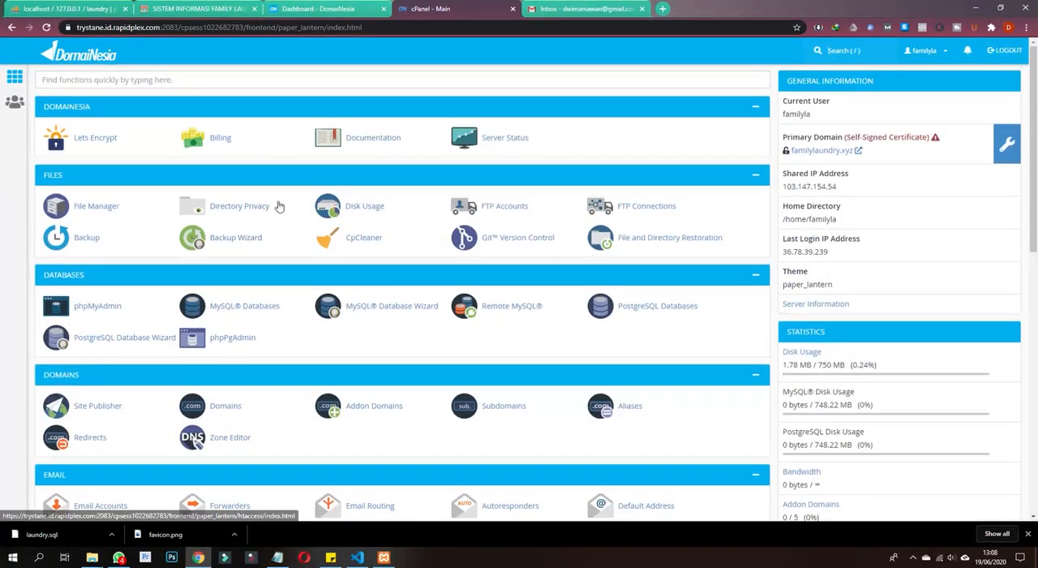
pyautogui.scroll(-7, 366, 257)
pyautogui.scroll(3, 366, 256)
pyautogui.scroll(4, 365, 257)
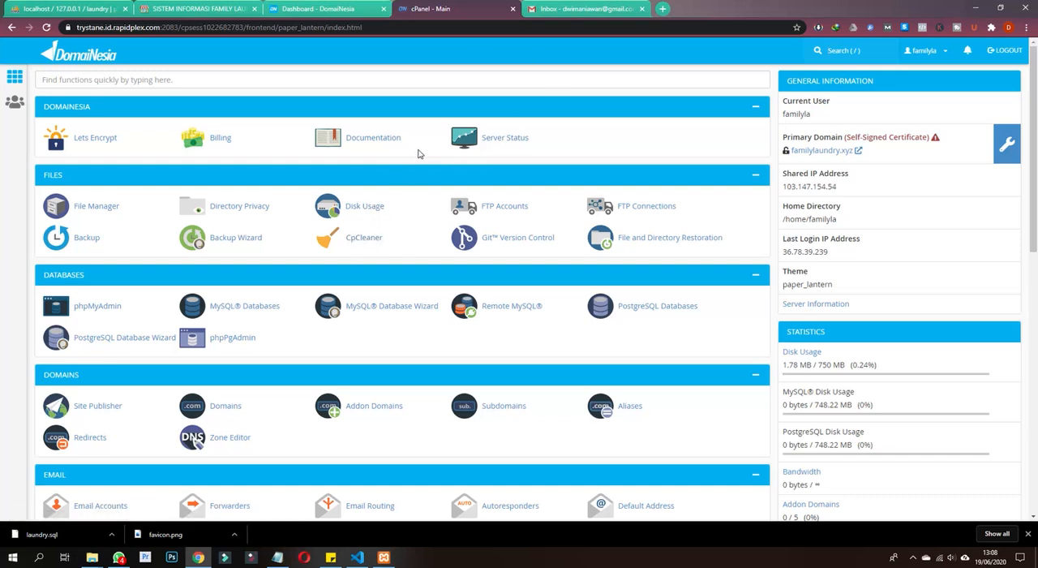
# - Open the public_html folder in the cPanel File Manager and bring up its file upload page
pyautogui.click(97, 208)
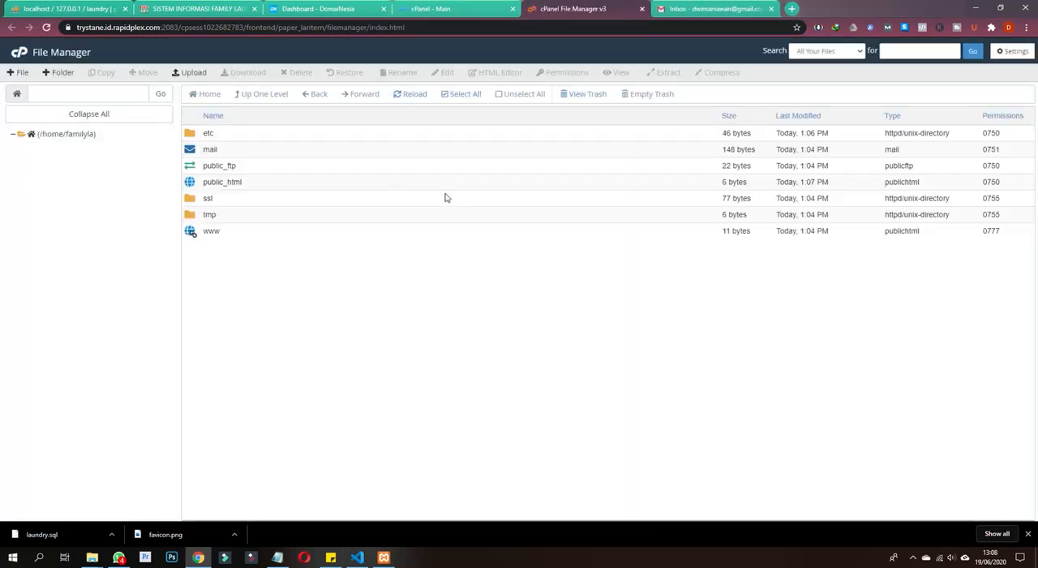
pyautogui.doubleClick(202, 186)
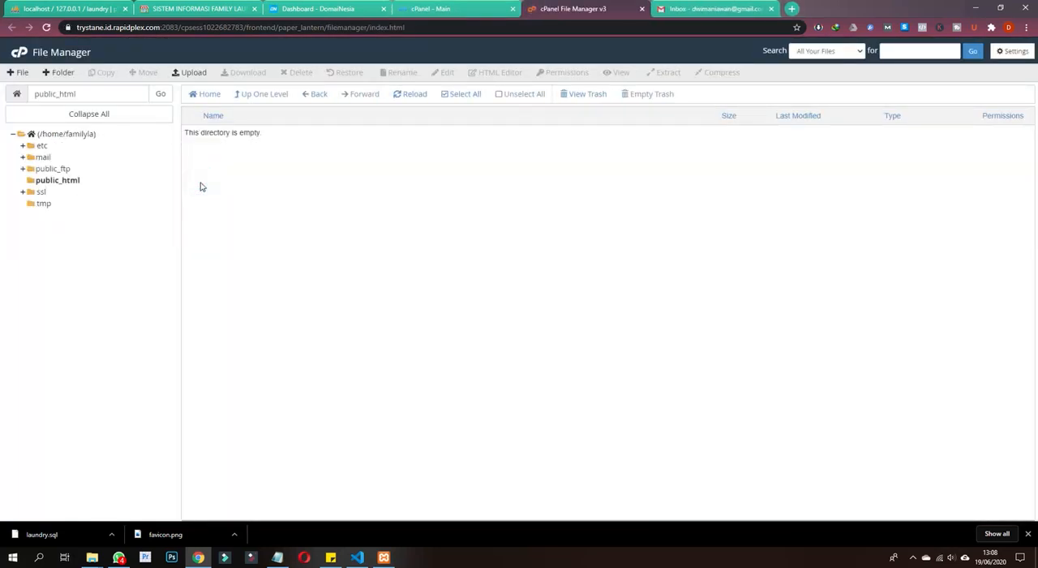
pyautogui.click(198, 74)
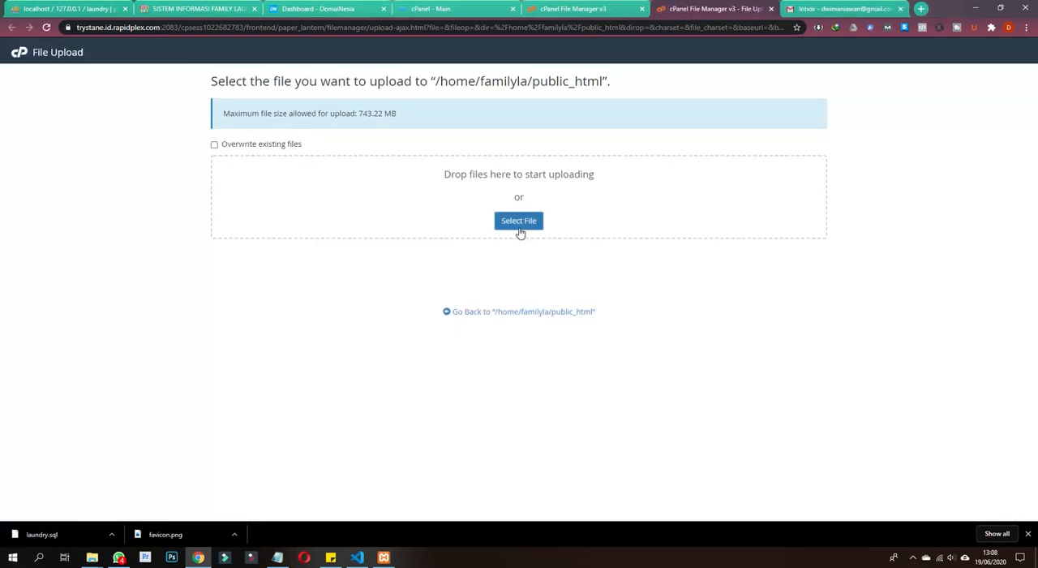
# - Upload family-laundry.zip from the local folder C:\xampp\htdocs\family-laundry to public_html
pyautogui.click(519, 222)
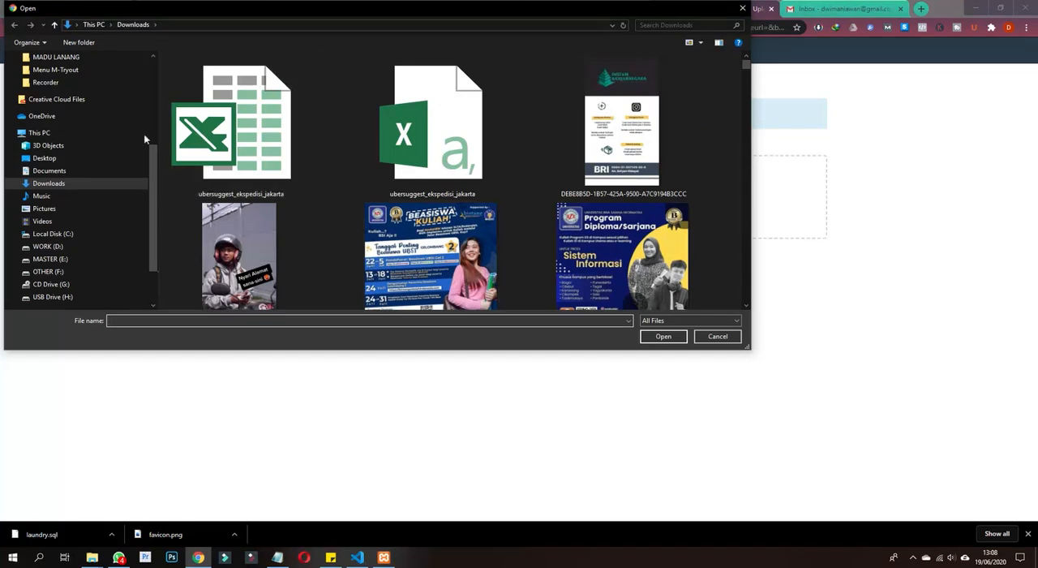
pyautogui.click(69, 234)
pyautogui.doubleClick(202, 154)
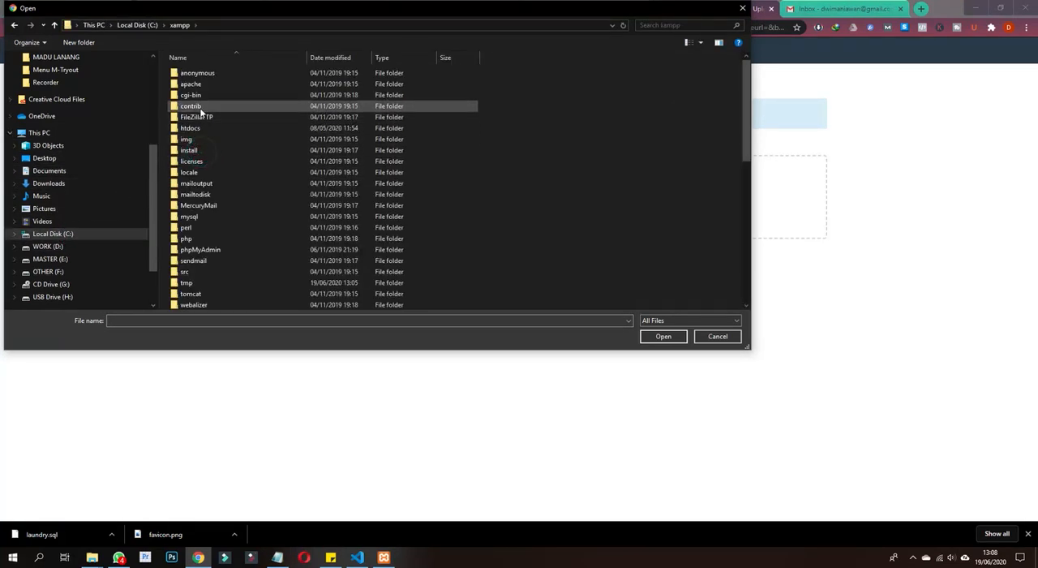
pyautogui.doubleClick(203, 127)
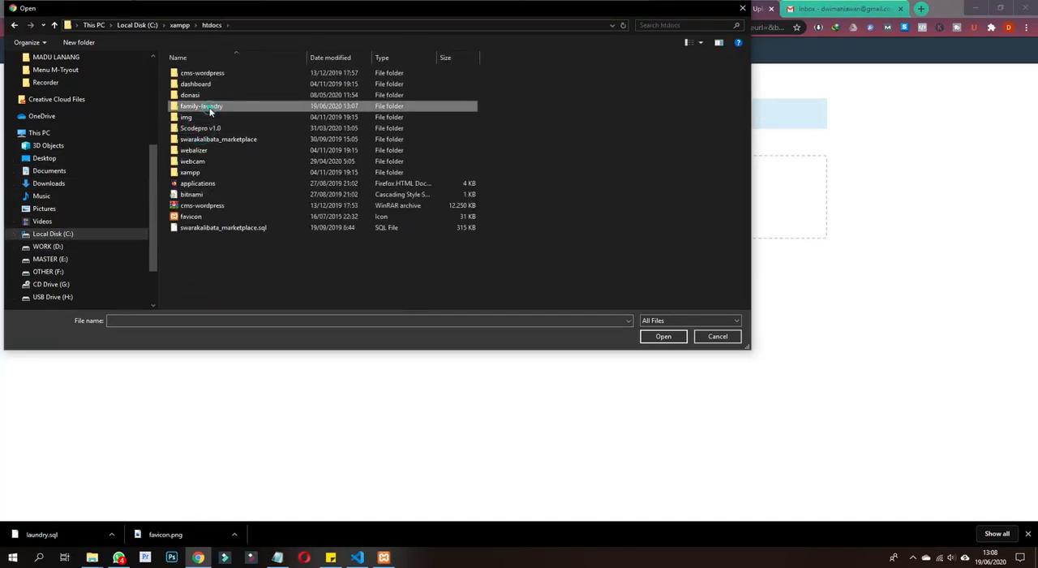
pyautogui.doubleClick(203, 106)
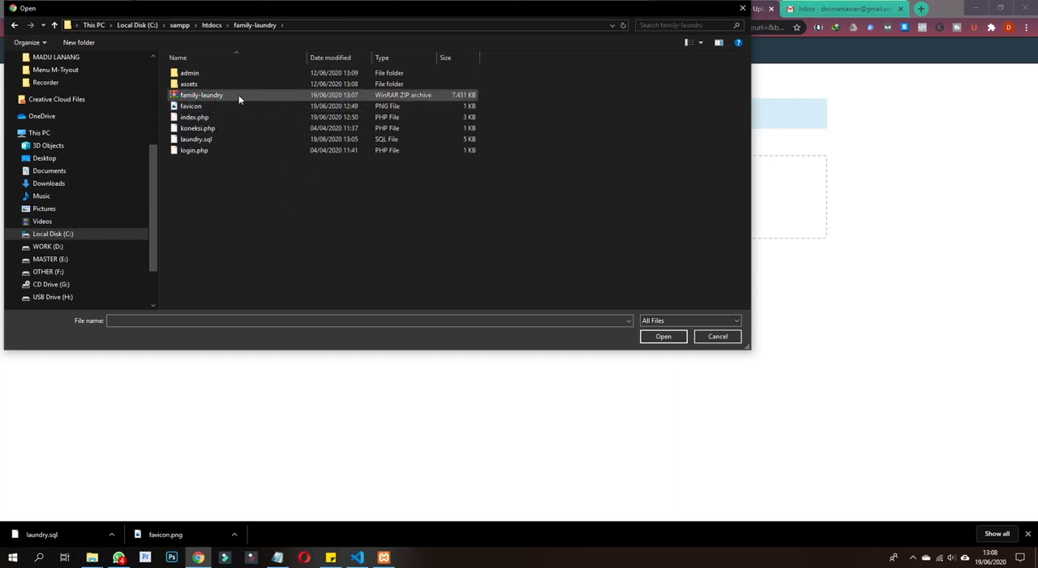
pyautogui.doubleClick(238, 98)
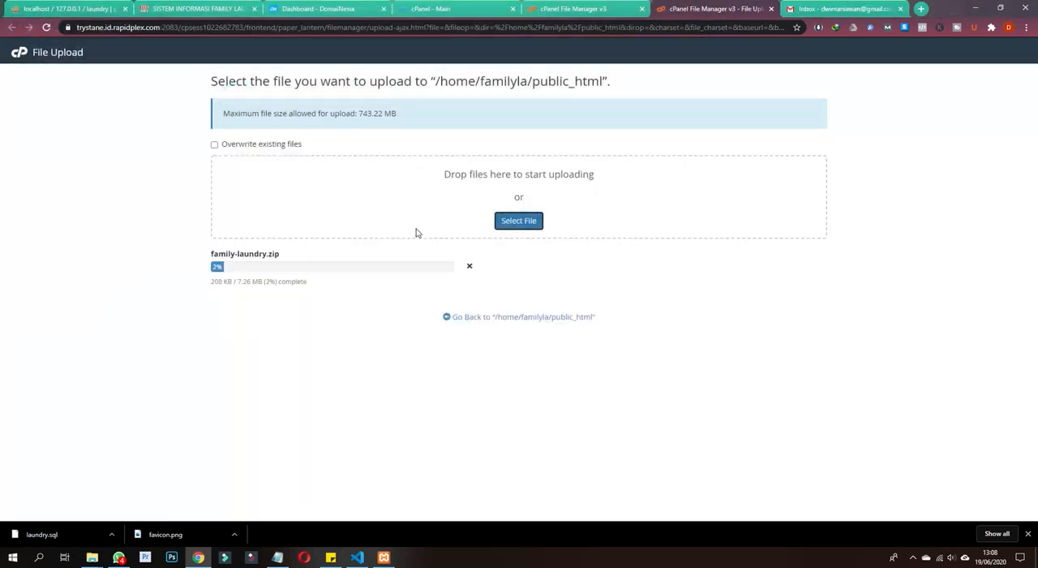
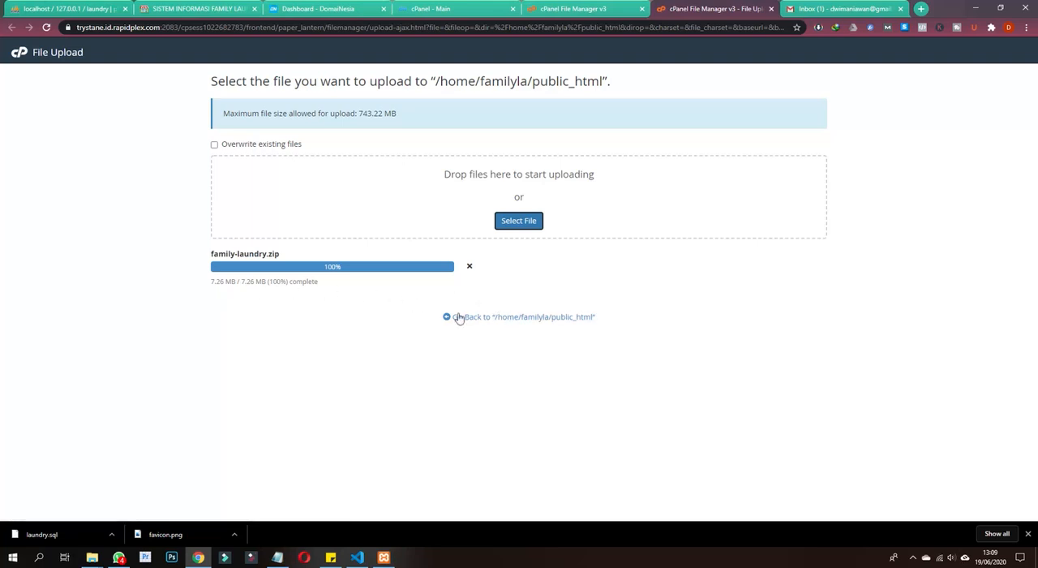
# - Return to the public_html folder, refresh its file list and extract family-laundry.zip into /public_html
pyautogui.click(530, 320)
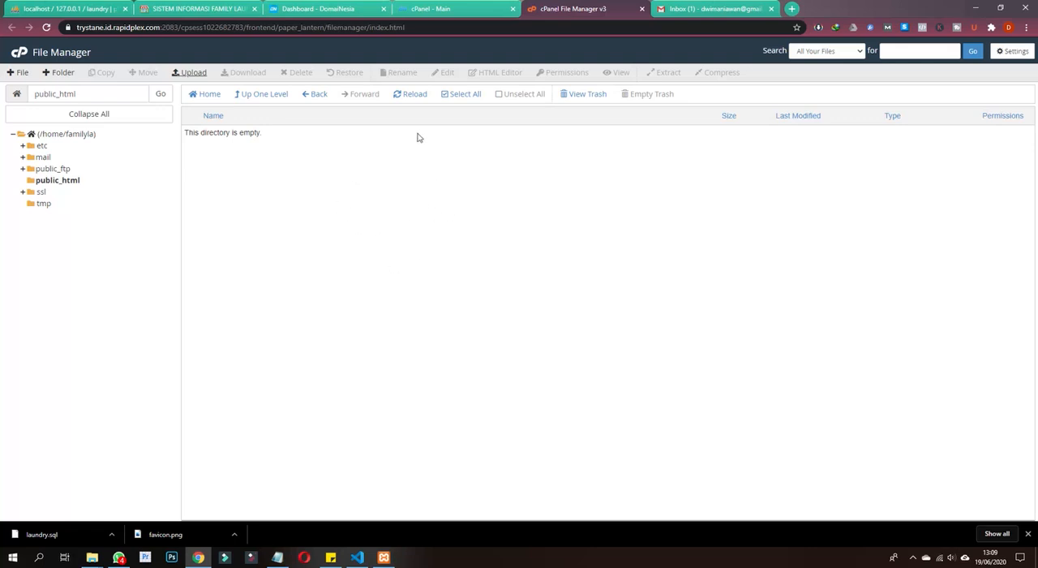
pyautogui.click(412, 96)
pyautogui.click(413, 96)
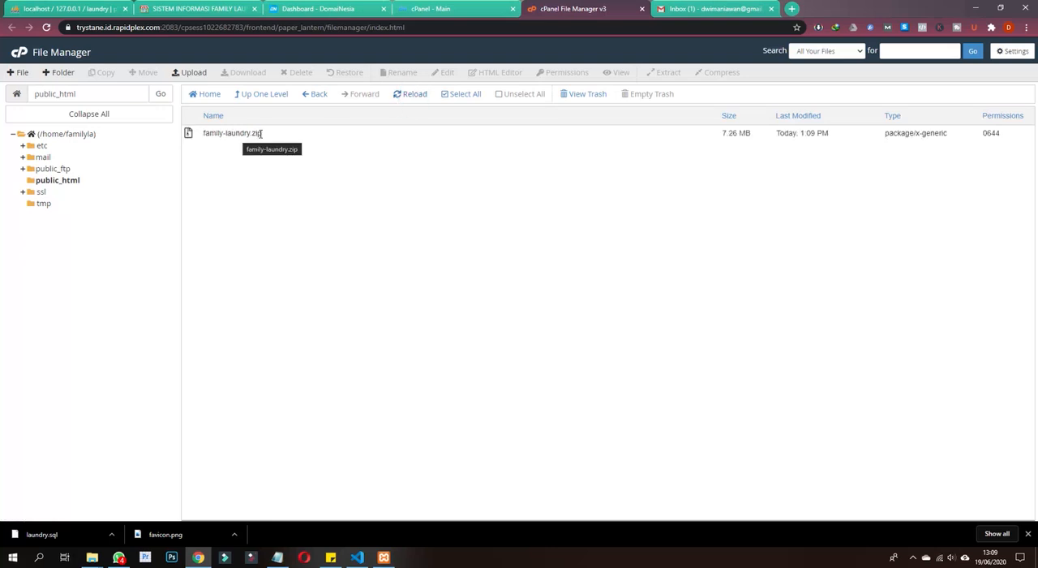
pyautogui.click(294, 137)
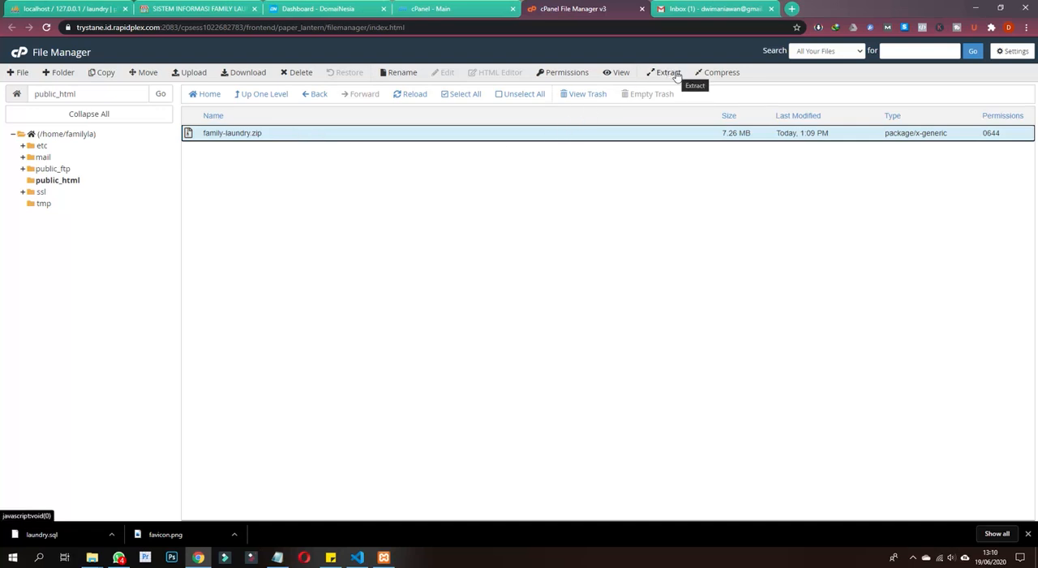
pyautogui.rightClick(266, 137)
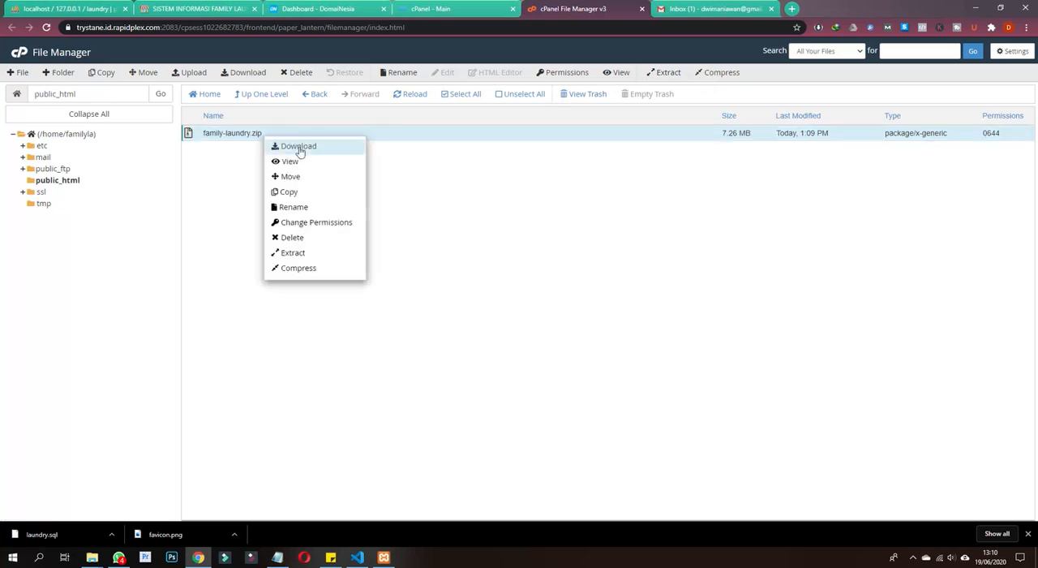
pyautogui.click(316, 253)
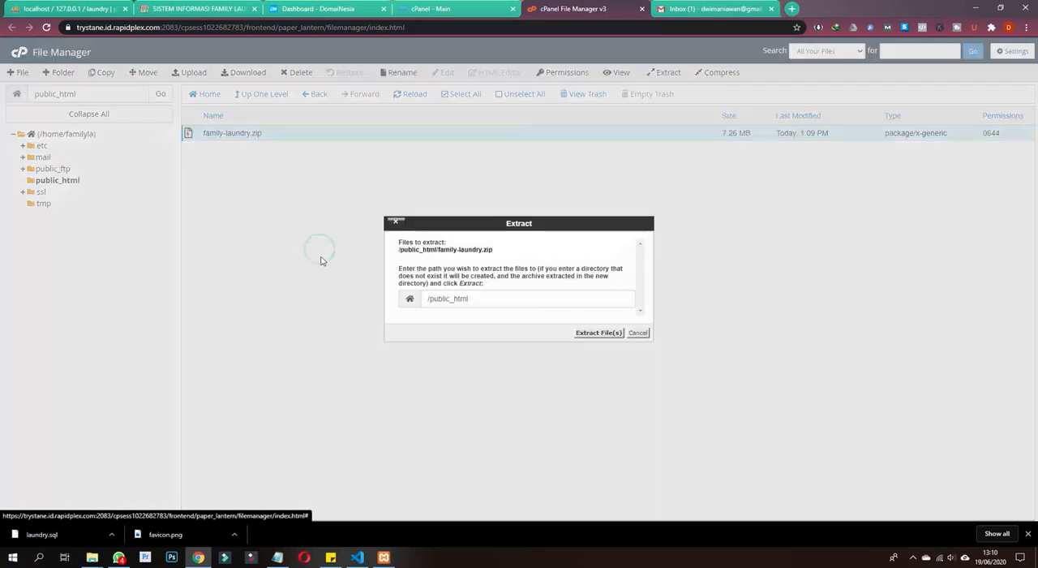
pyautogui.click(600, 334)
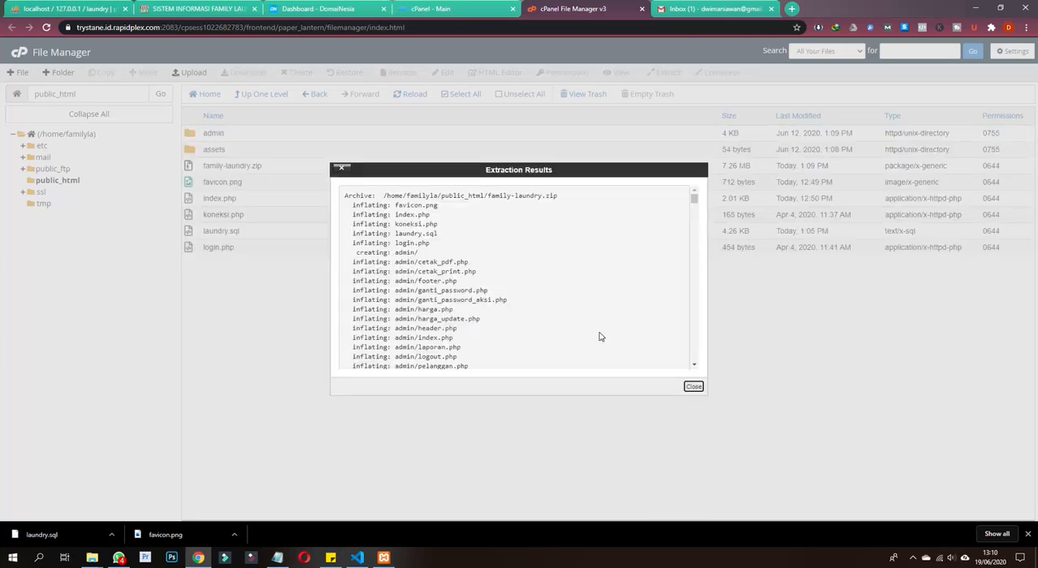
pyautogui.click(693, 386)
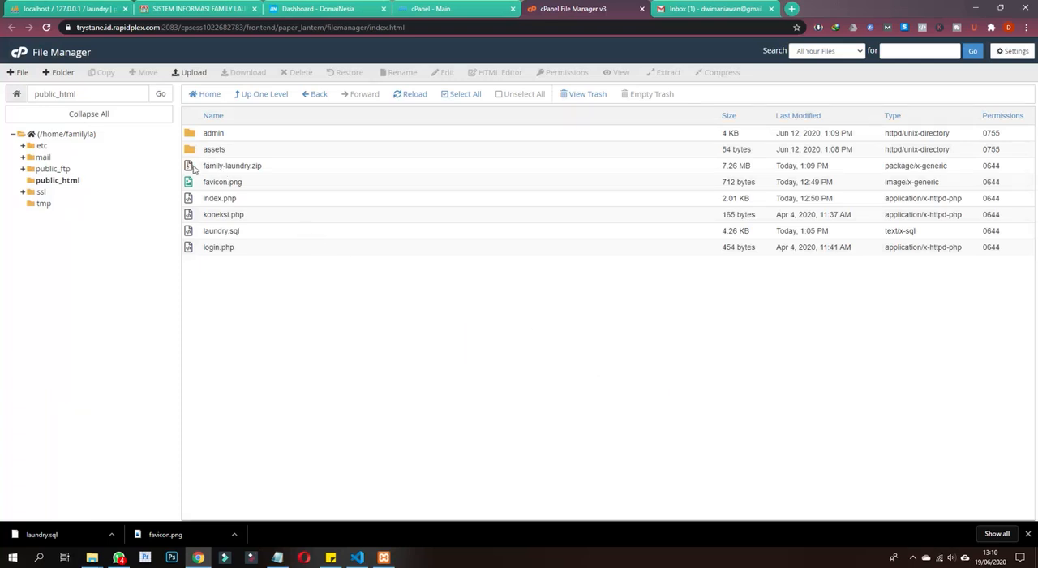
# - Permanently delete family-laundry.zip from public_html, skipping the trash
pyautogui.click(193, 168)
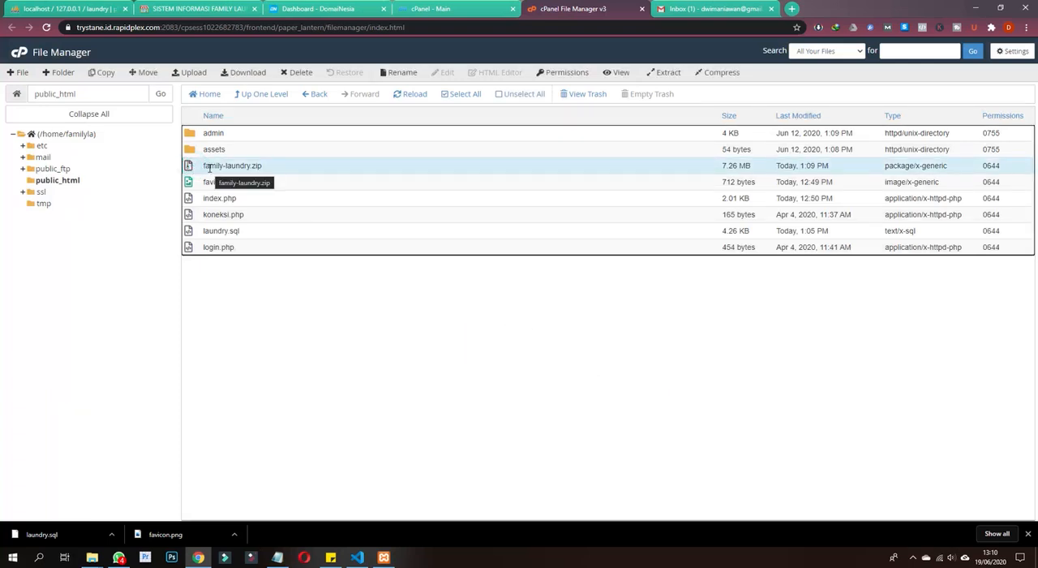
pyautogui.rightClick(199, 168)
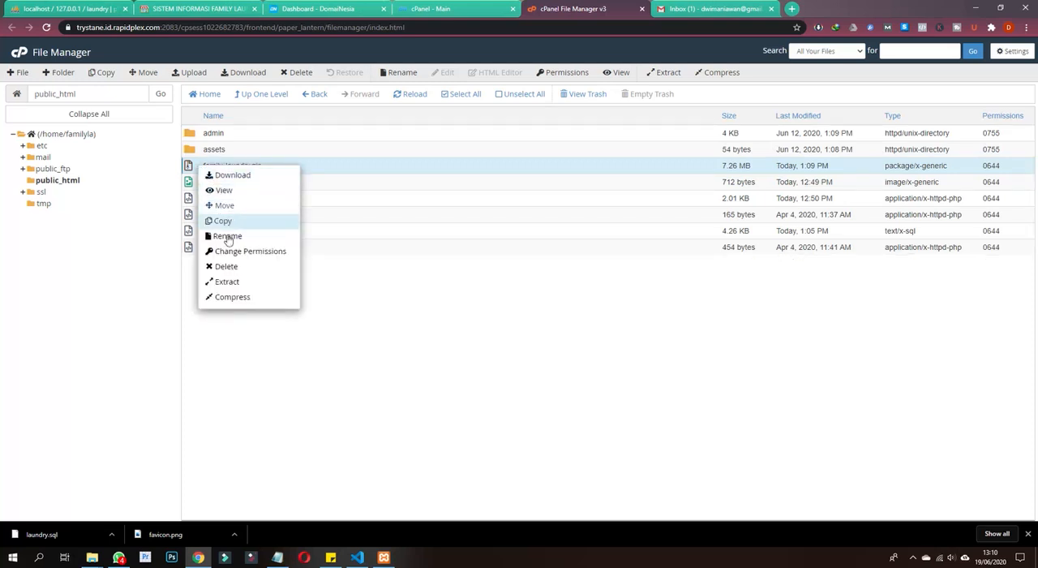
pyautogui.click(228, 265)
pyautogui.click(476, 290)
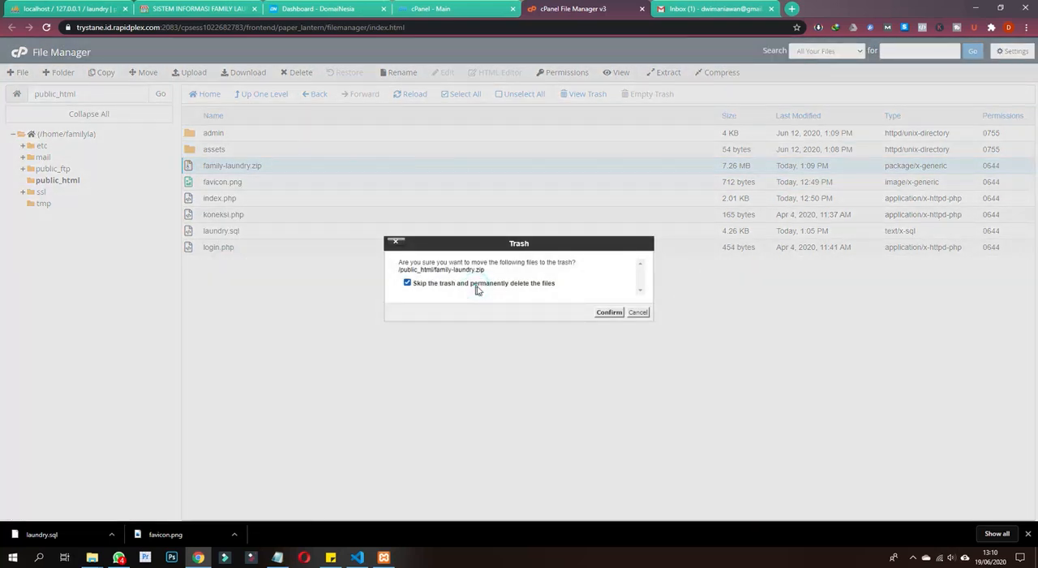
pyautogui.click(610, 312)
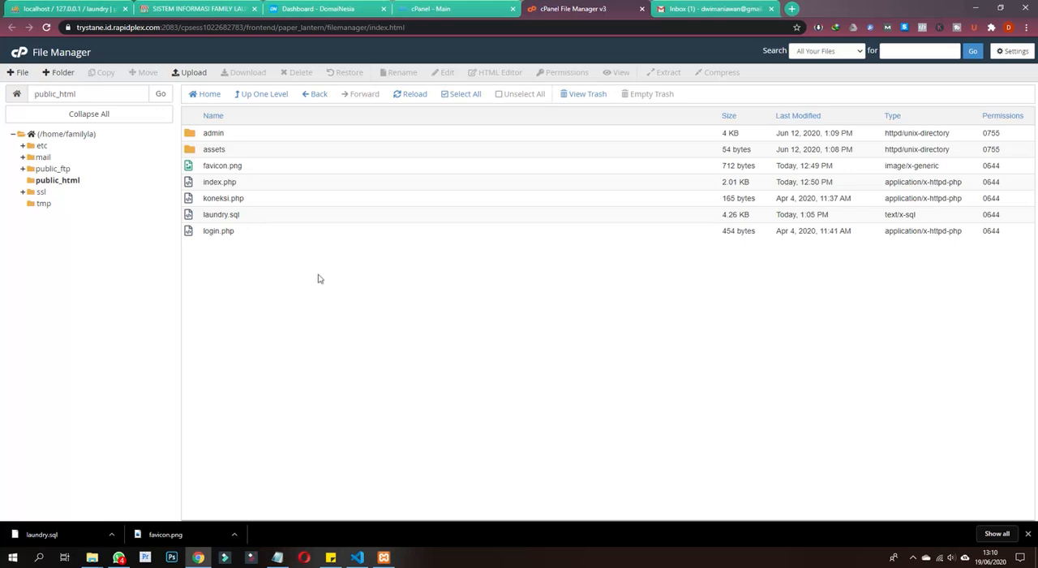
# - Go from the File Manager to the cPanel main page and open the MySQL Databases tool
pyautogui.click(18, 54)
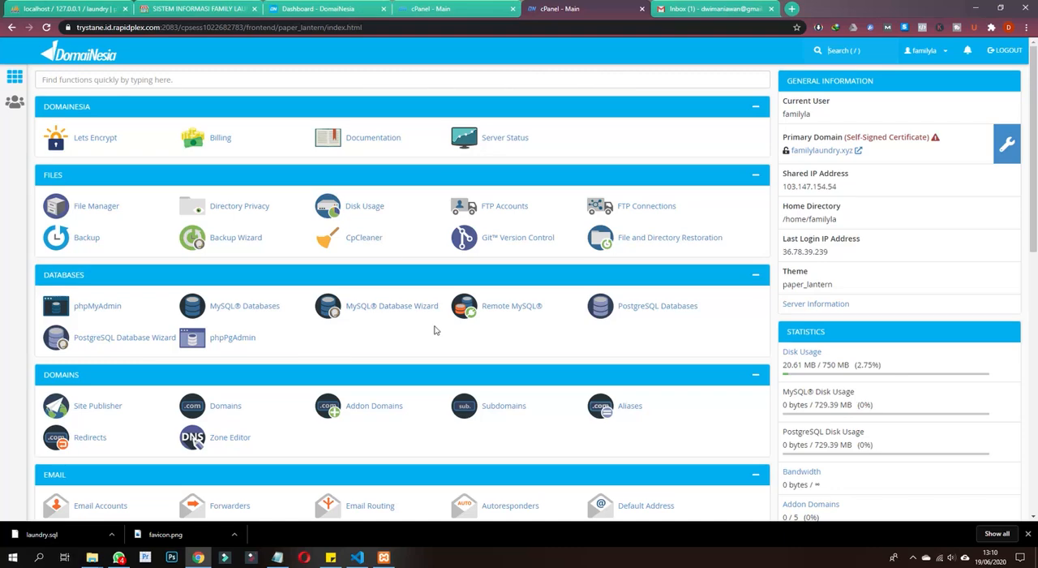
pyautogui.scroll(-3, 396, 303)
pyautogui.scroll(-1, 313, 301)
pyautogui.scroll(5, 313, 302)
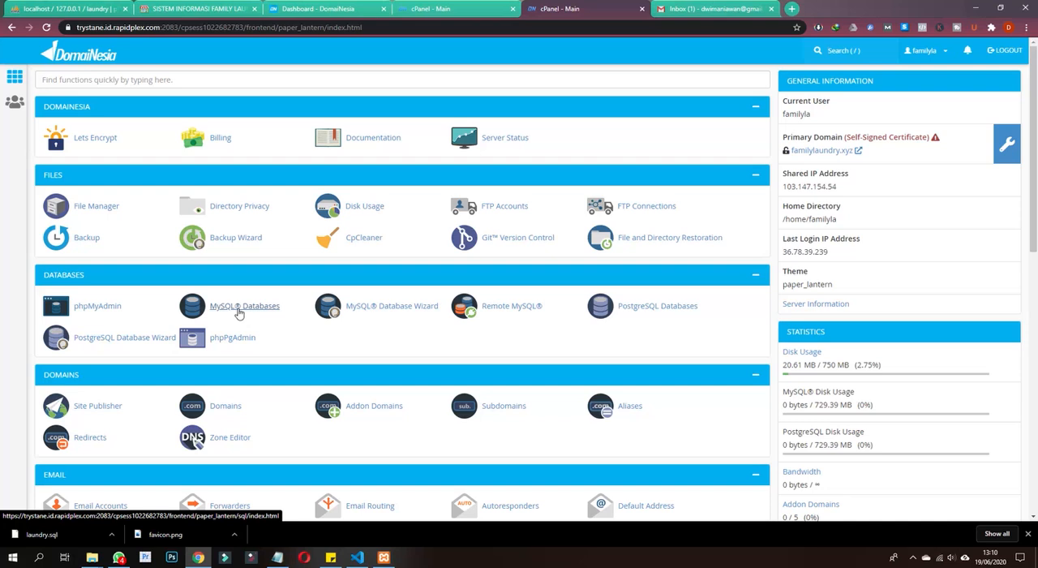
pyautogui.click(239, 313)
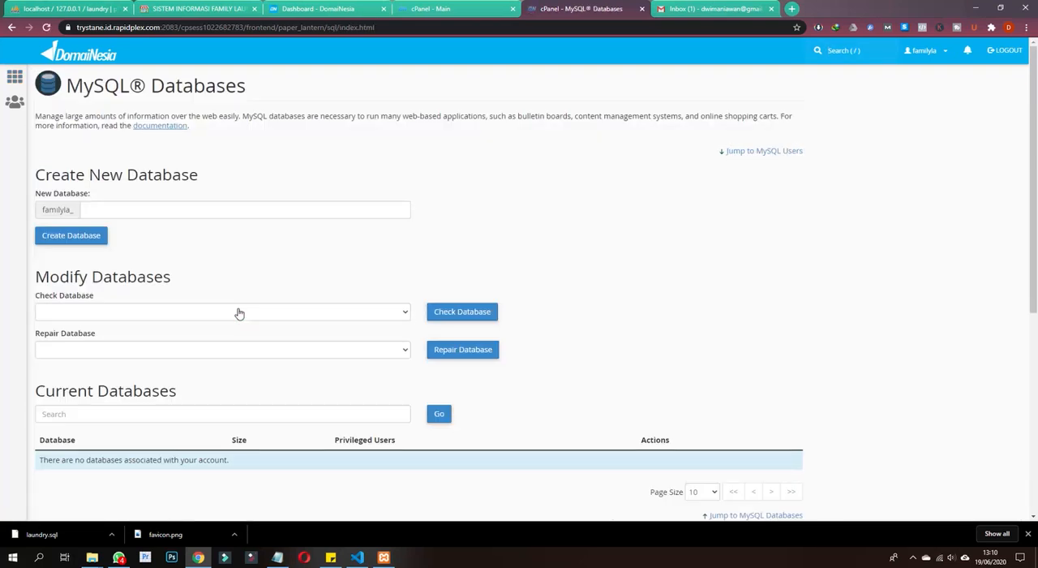
# - Check the local database name in phpMyAdmin and create a cPanel MySQL database named laundry under the familyla_ prefix
pyautogui.click(81, 10)
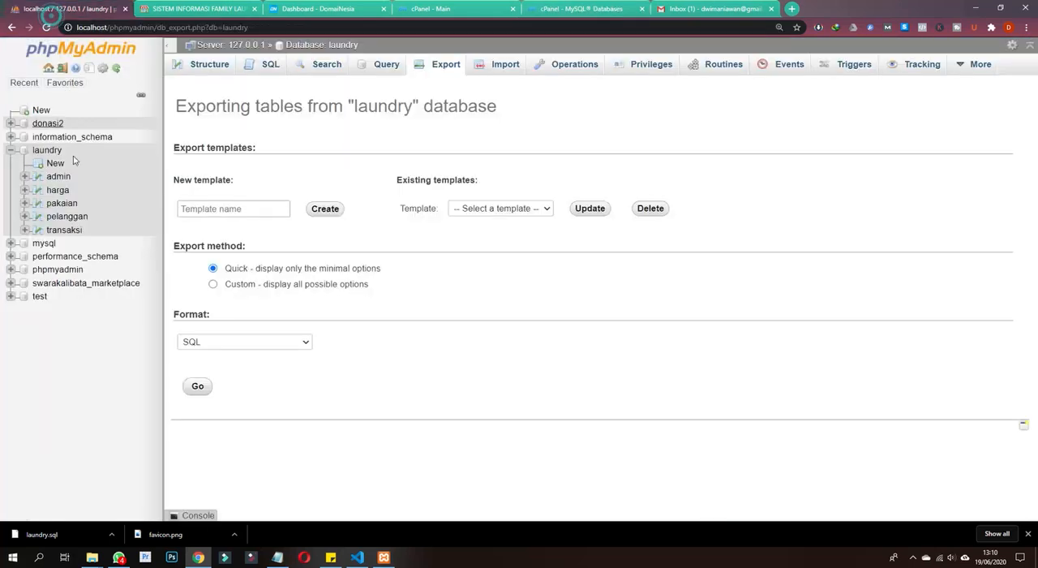
pyautogui.click(580, 8)
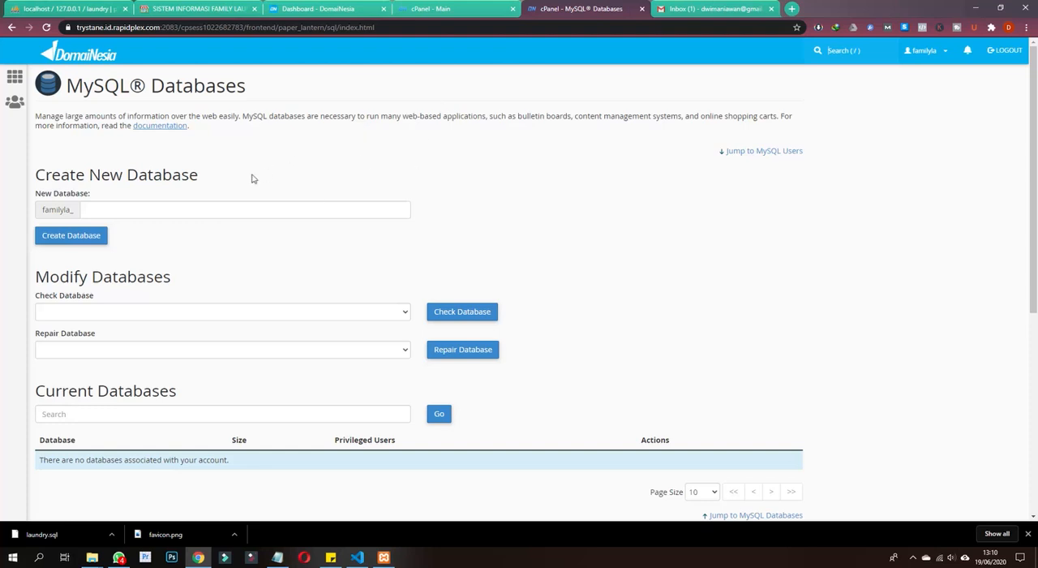
pyautogui.click(123, 209)
pyautogui.click(209, 169)
pyautogui.click(150, 210)
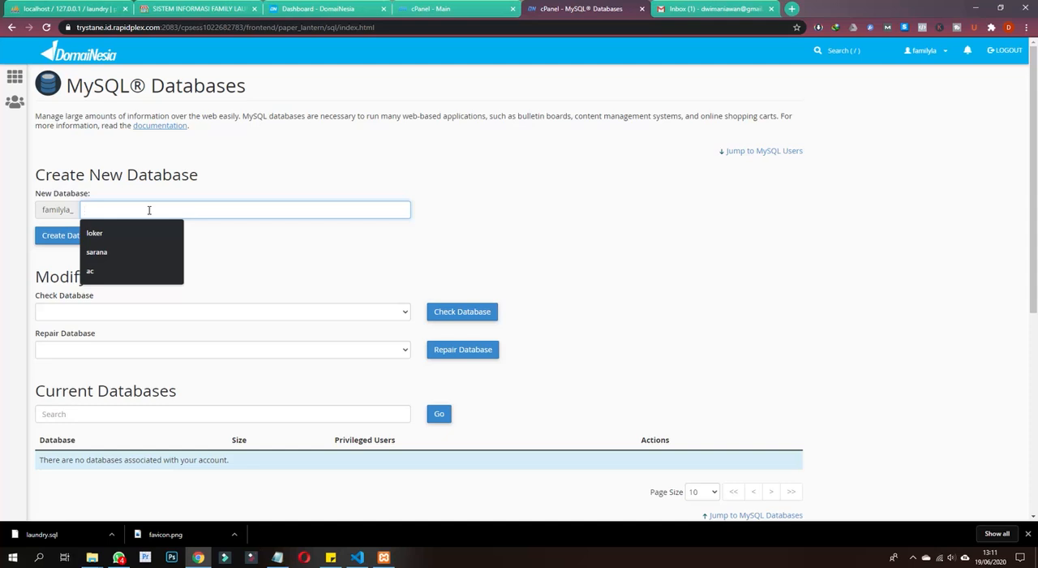
pyautogui.press('Escape')
pyautogui.write('laundry')
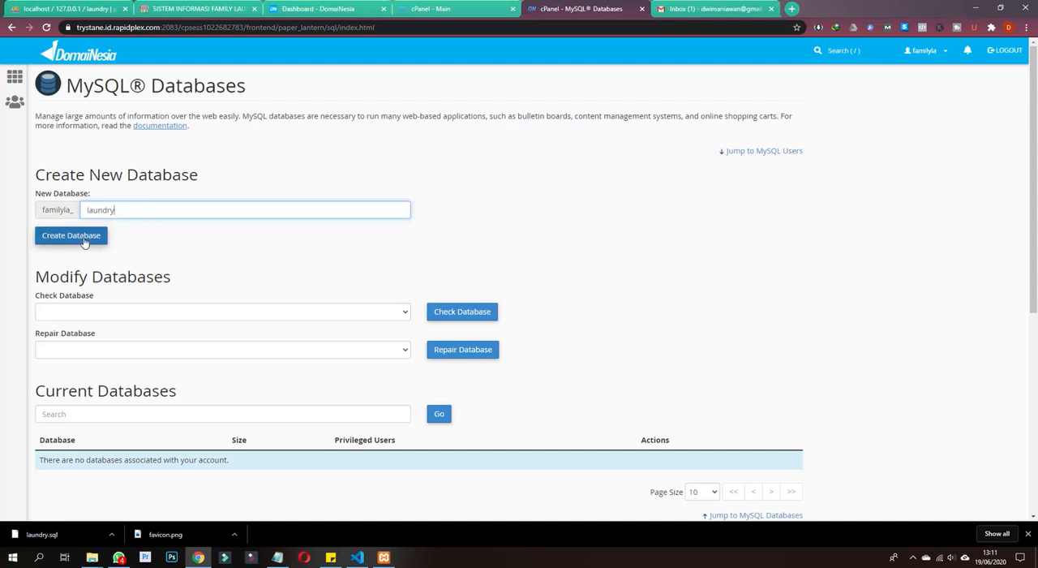
pyautogui.click(84, 240)
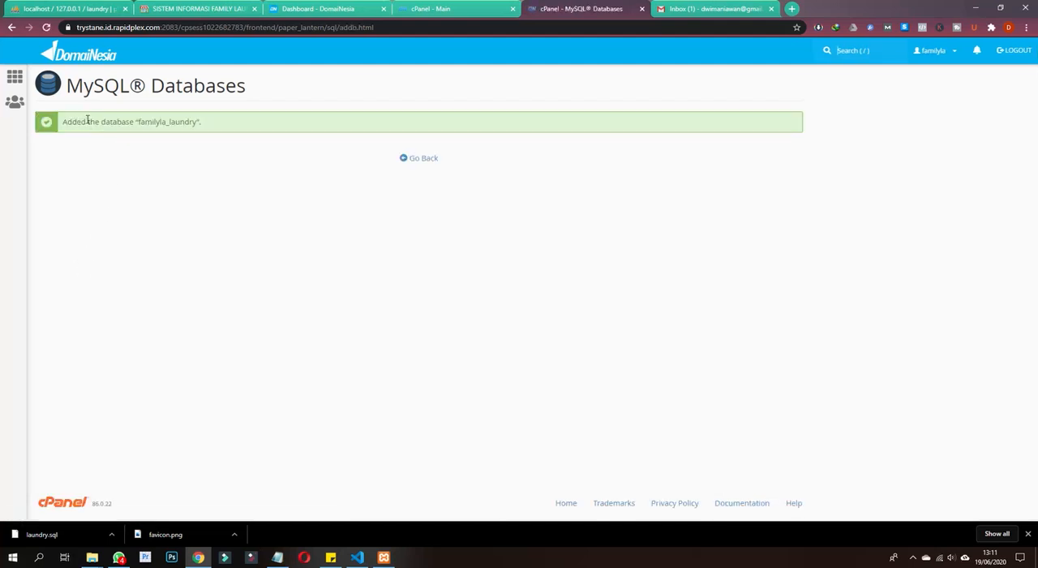
pyautogui.click(417, 164)
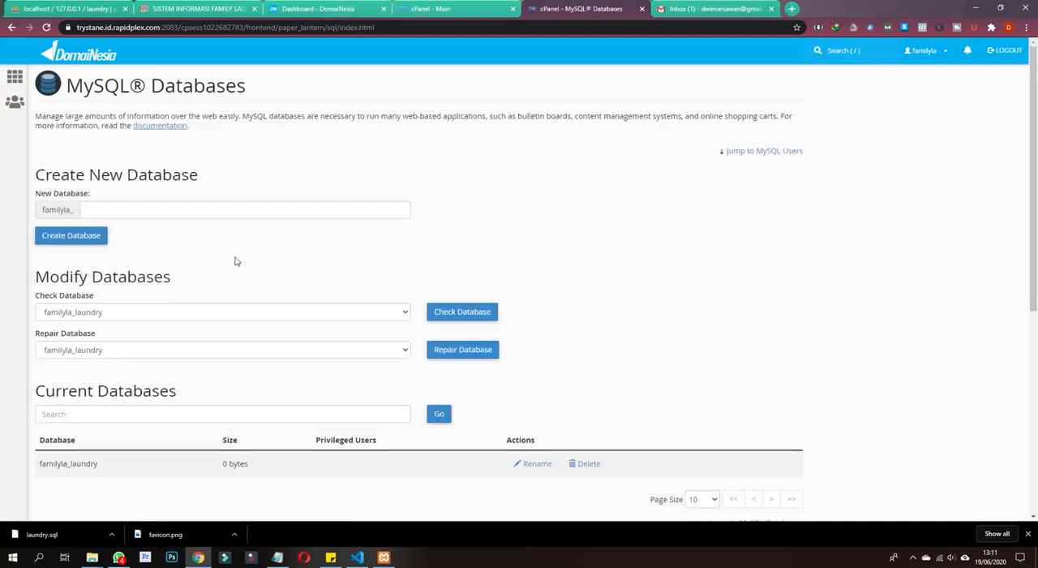
# - Enter laundry as the username of a new MySQL user under the familyla_ prefix
pyautogui.scroll(-3, 103, 369)
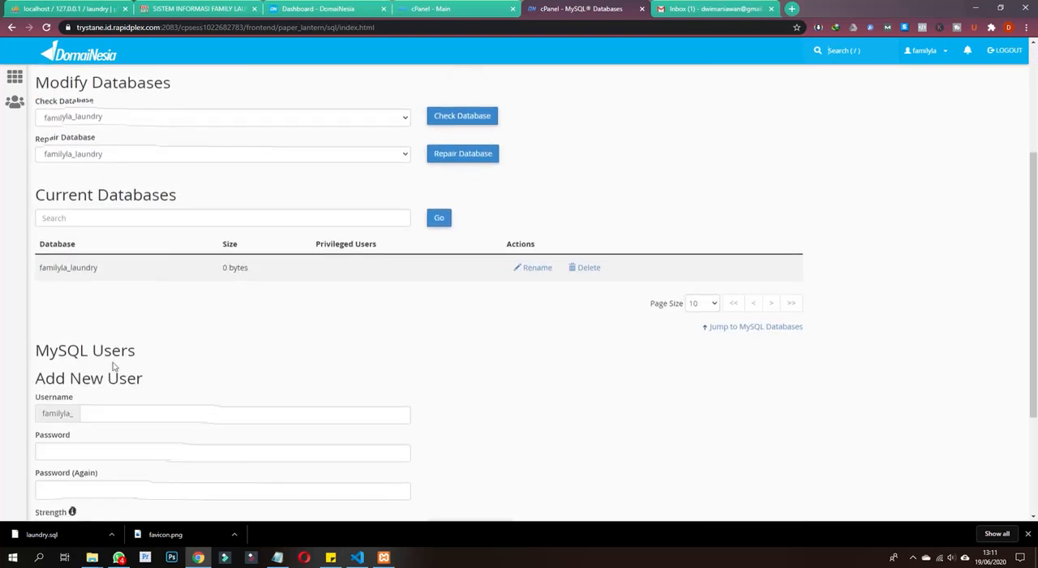
pyautogui.scroll(2, 160, 319)
pyautogui.scroll(-2, 160, 320)
pyautogui.scroll(2, 157, 327)
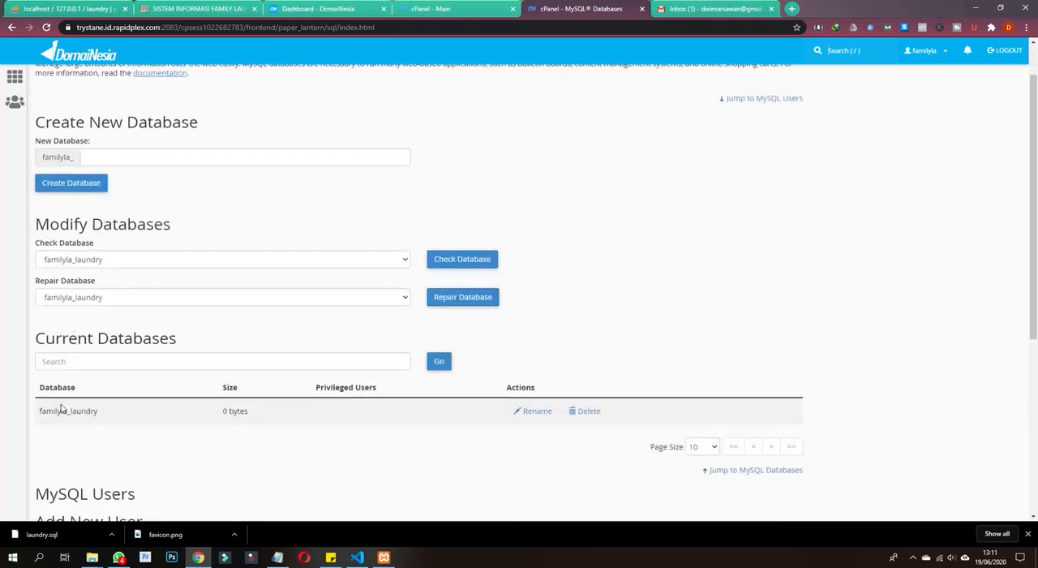
pyautogui.scroll(-4, 64, 413)
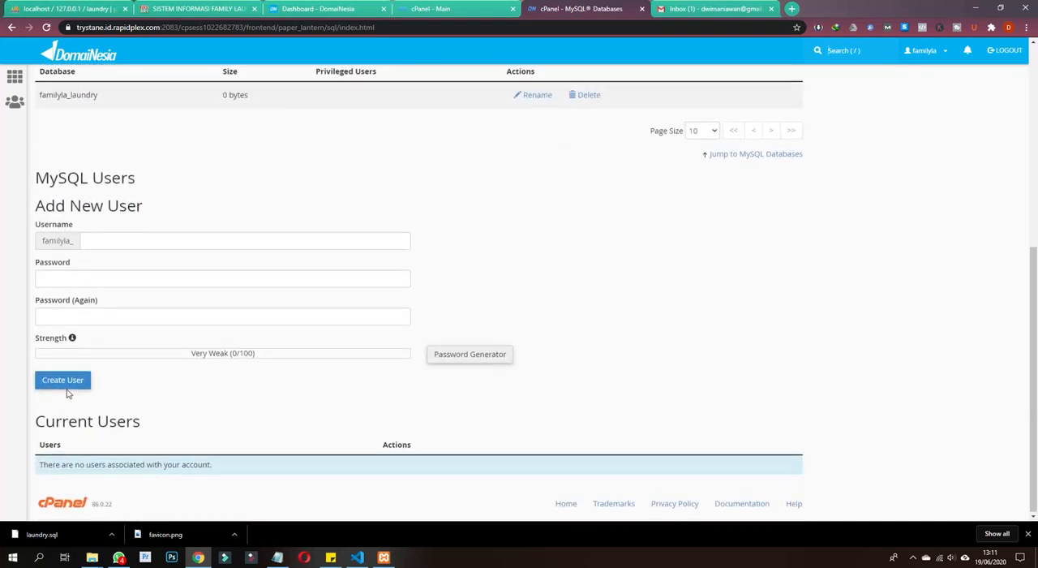
pyautogui.click(114, 243)
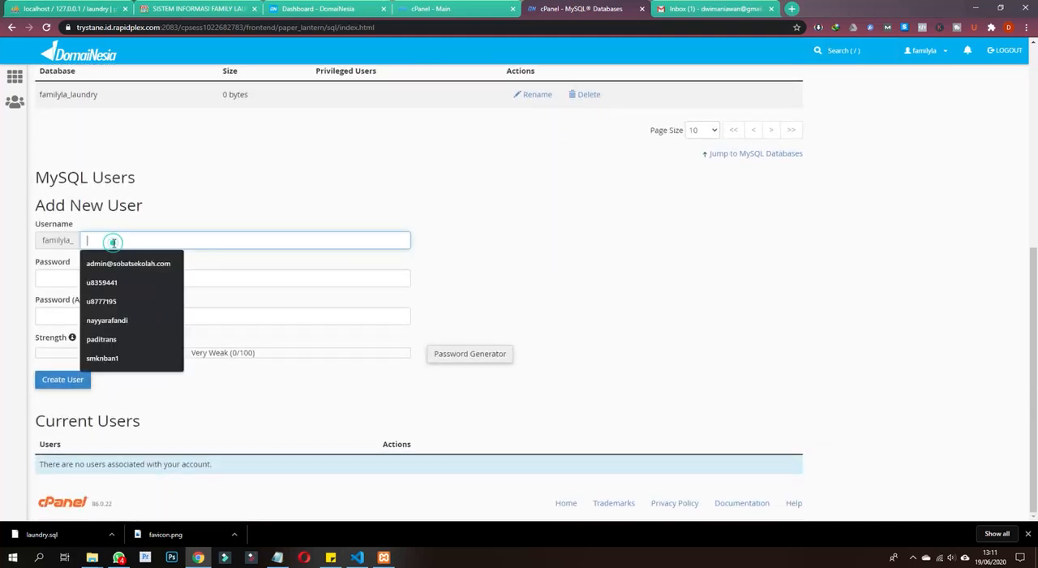
pyautogui.write('laundry')
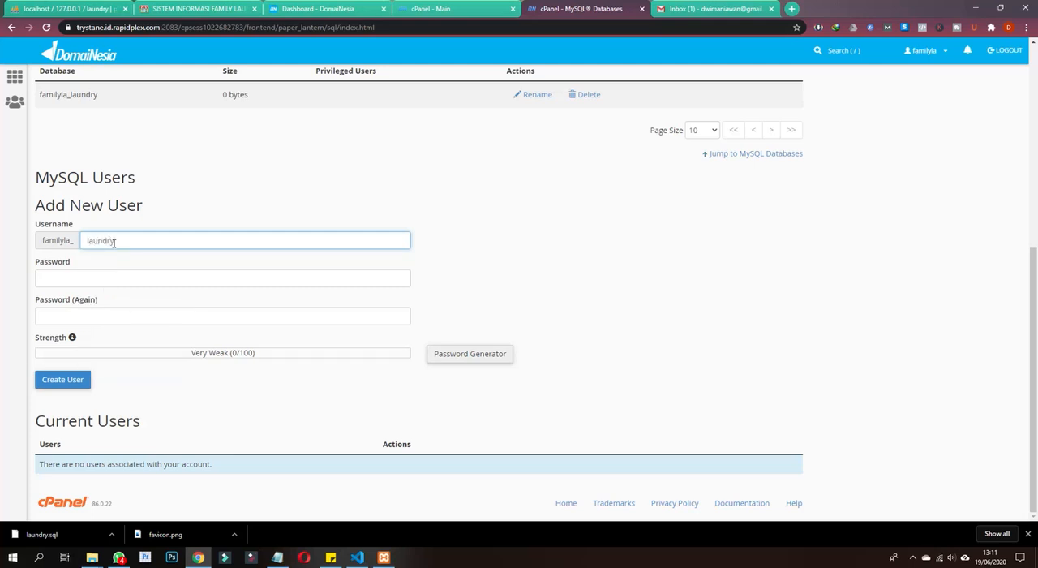
pyautogui.press('Tab')
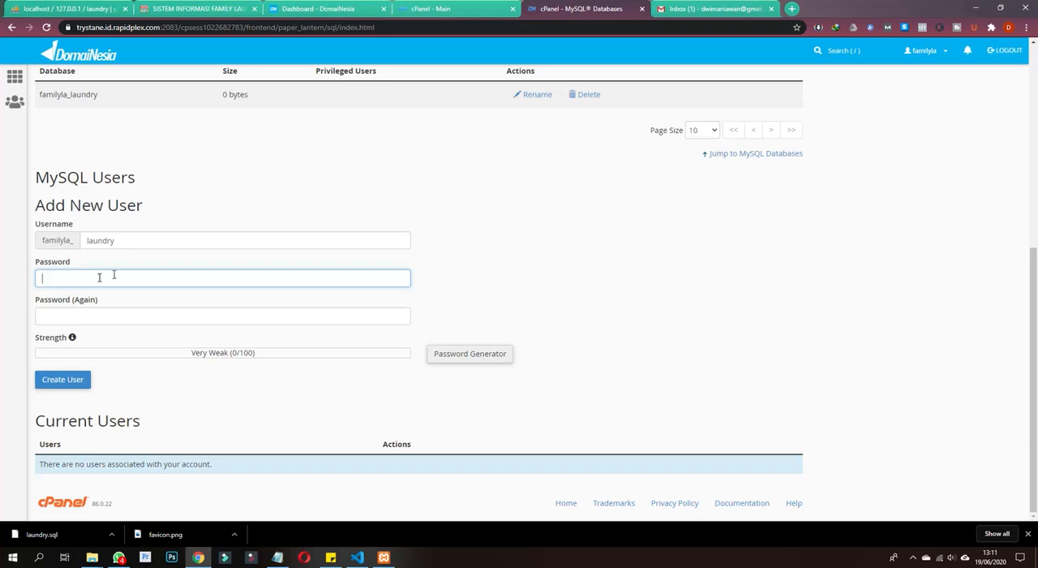
pyautogui.click(463, 357)
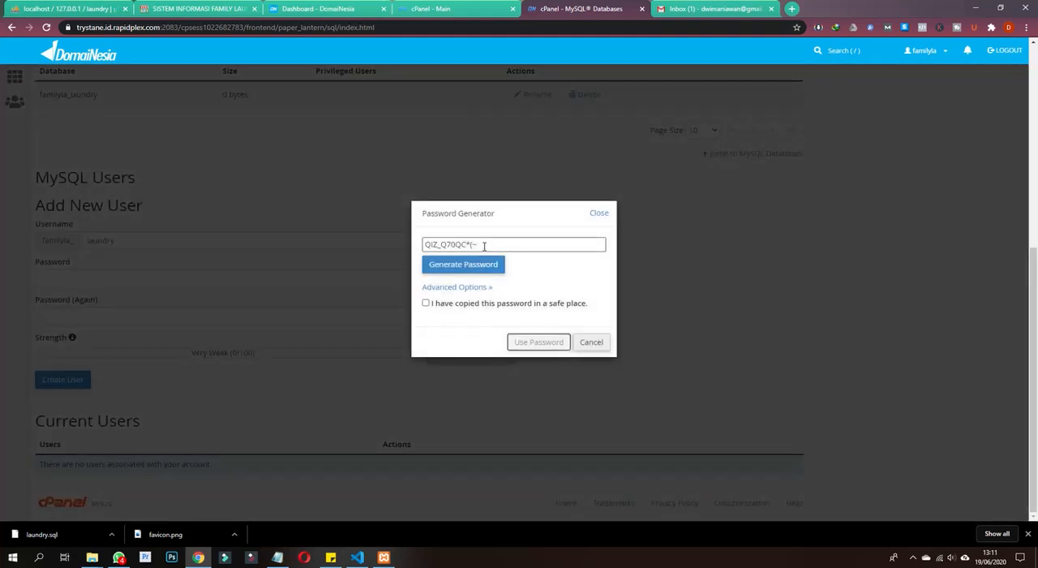
pyautogui.click(484, 246)
pyautogui.click(501, 247)
pyautogui.click(498, 246)
pyautogui.click(484, 269)
pyautogui.click(484, 267)
pyautogui.click(484, 267)
pyautogui.click(484, 267)
pyautogui.click(484, 267)
pyautogui.click(484, 267)
pyautogui.click(484, 267)
pyautogui.click(484, 267)
pyautogui.click(485, 267)
pyautogui.click(484, 267)
pyautogui.click(484, 267)
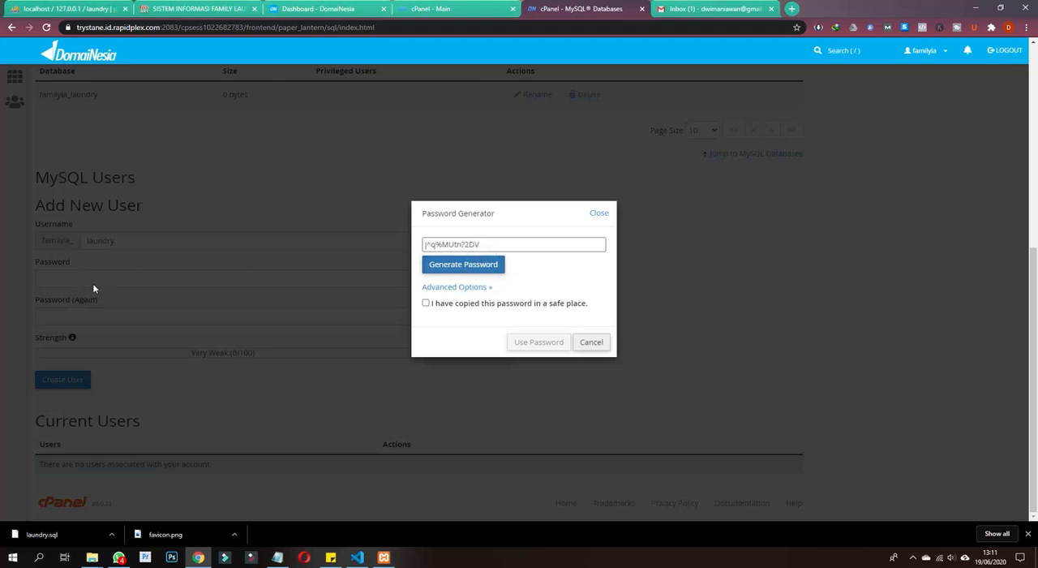
pyautogui.click(598, 213)
# - Enter the new MySQL user's password and repeat it in the confirmation field
pyautogui.click(186, 281)
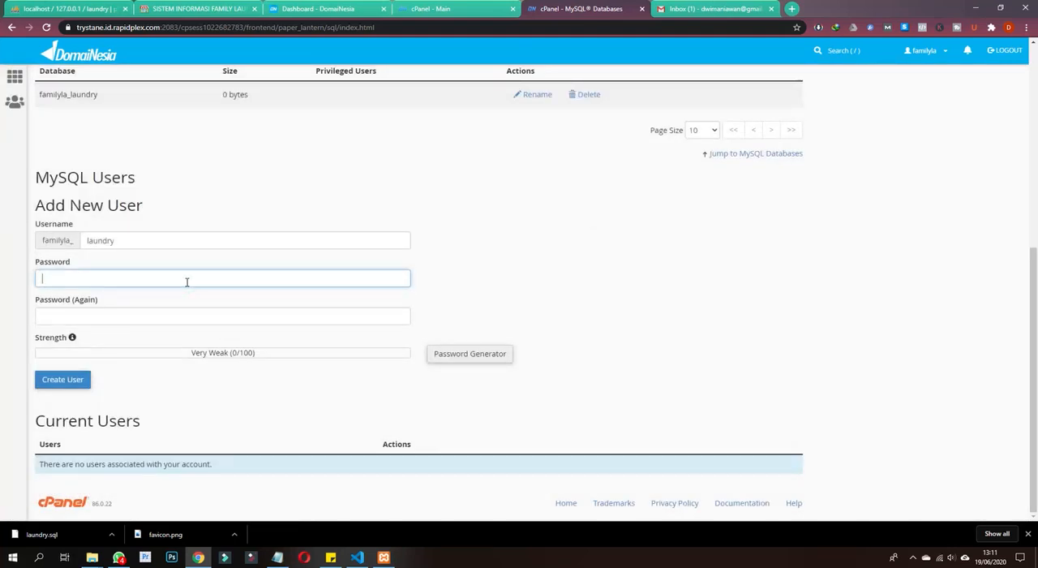
pyautogui.write('•••••')
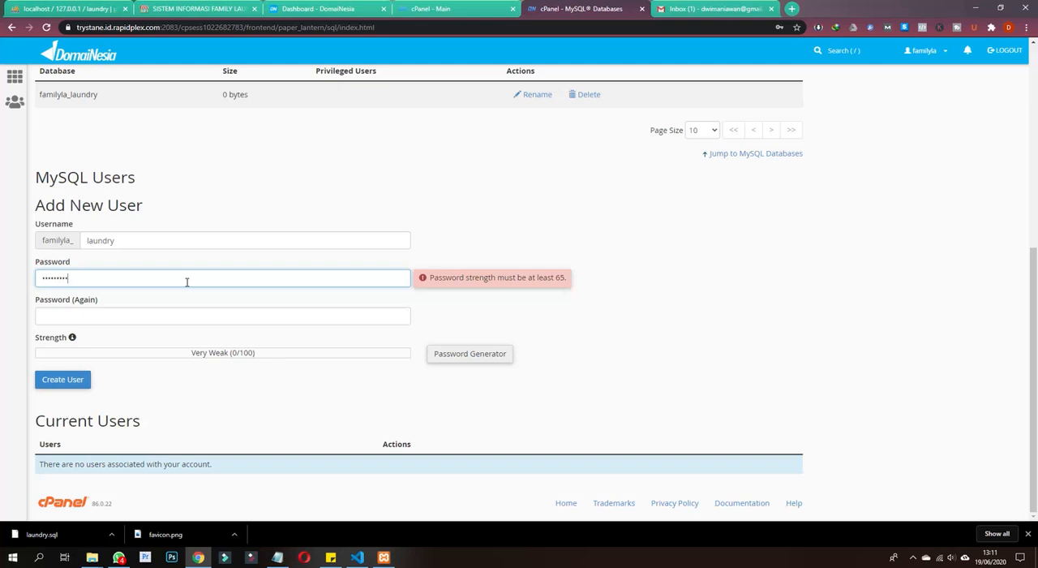
pyautogui.press('Tab')
pyautogui.write('•••')
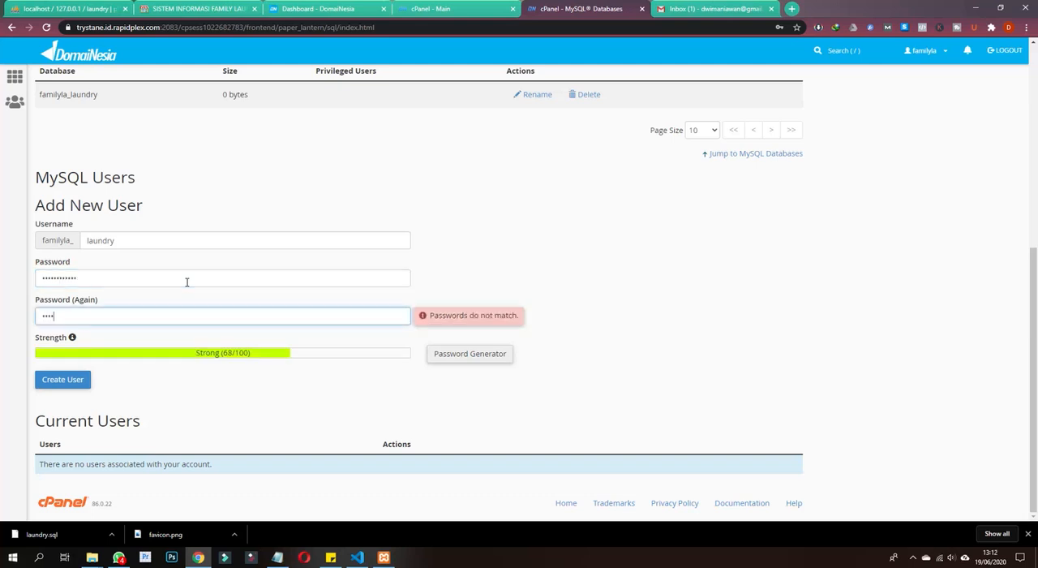
pyautogui.write('••')
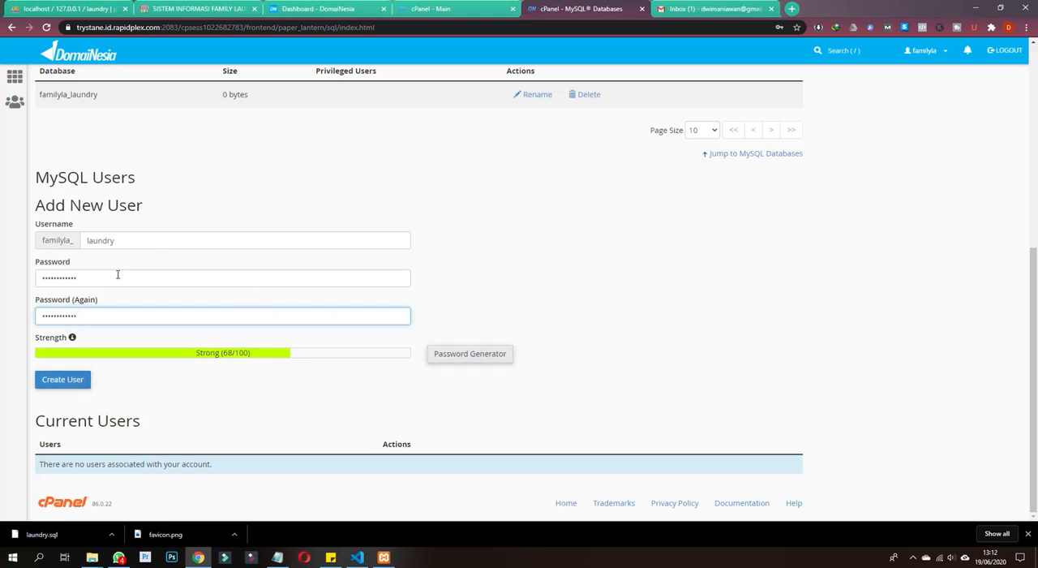
# - Switch to Notepad and replace the existing text with the line "database: familyla_laundry"
pyautogui.moveTo(281, 559)
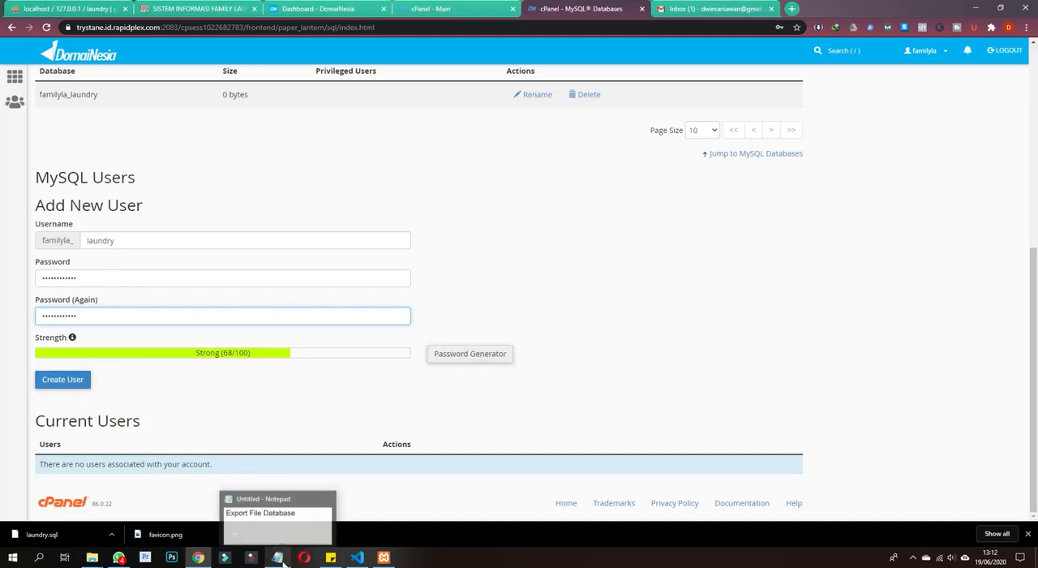
pyautogui.click(281, 514)
pyautogui.hotkey('ctrl', 'a')
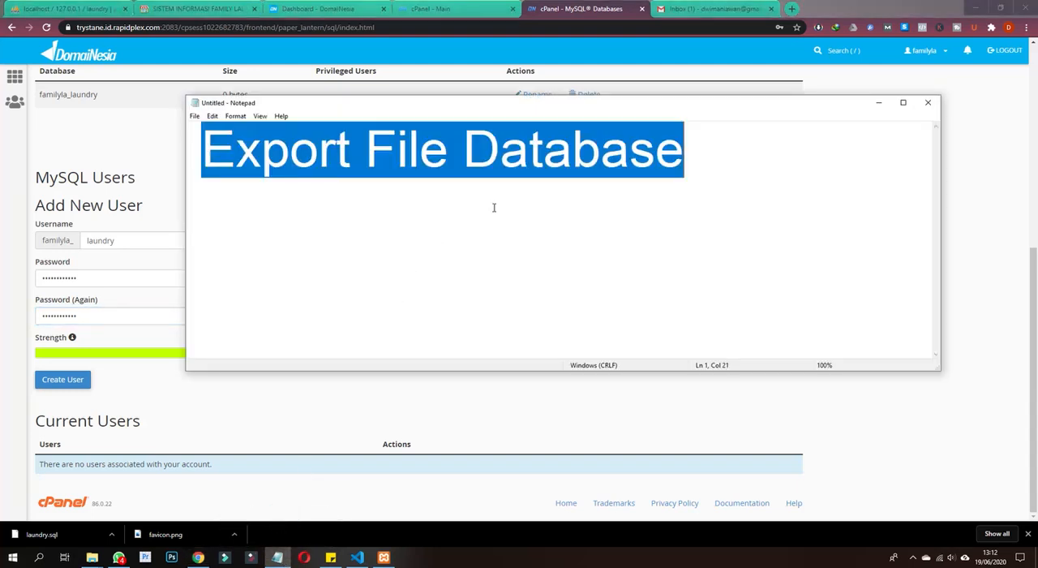
pyautogui.press('Delete')
pyautogui.write('db')
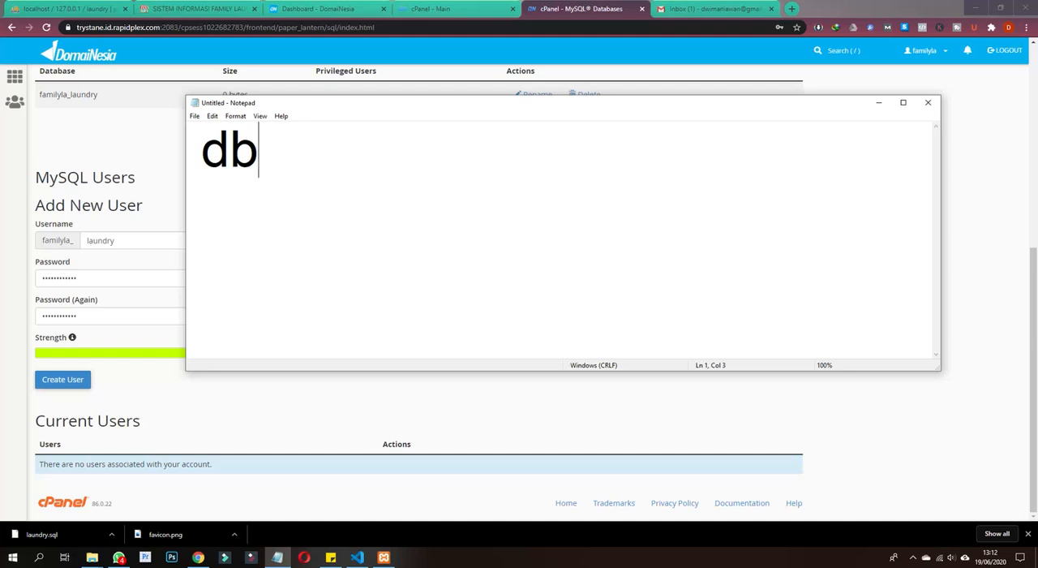
pyautogui.press('BackSpace')
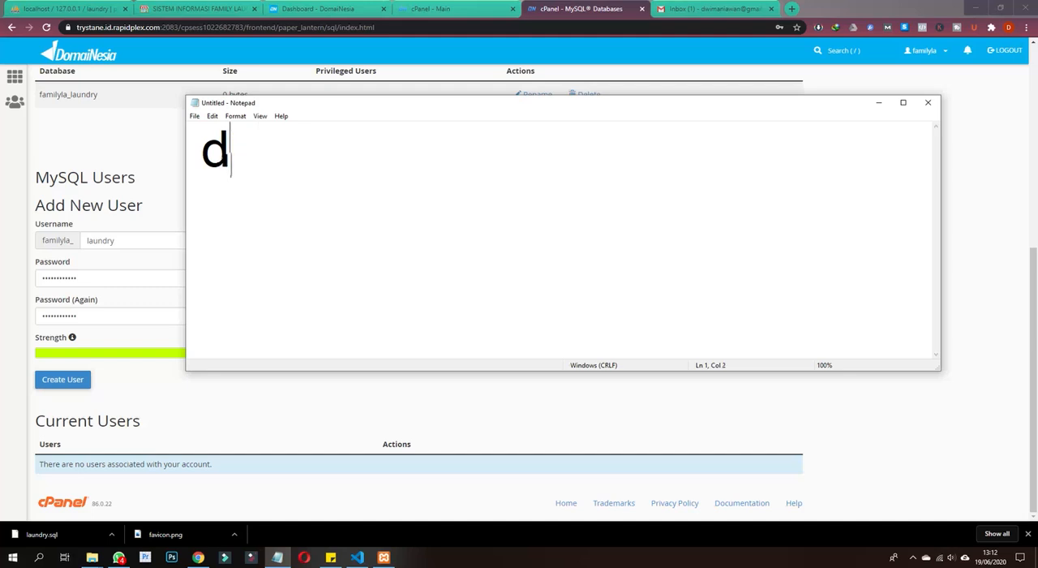
pyautogui.write('atabase: famil')
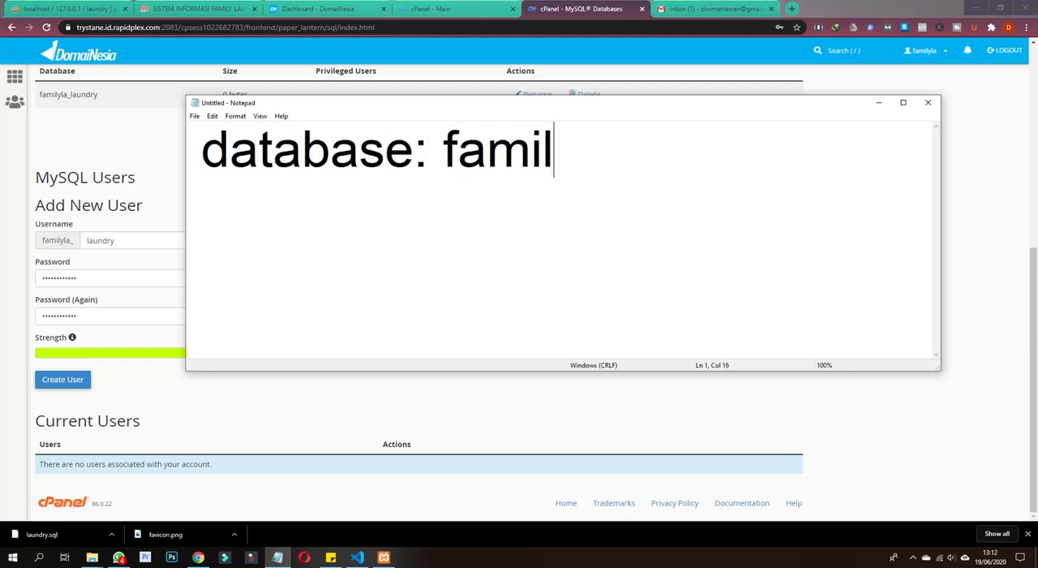
pyautogui.write('yla_laundry')
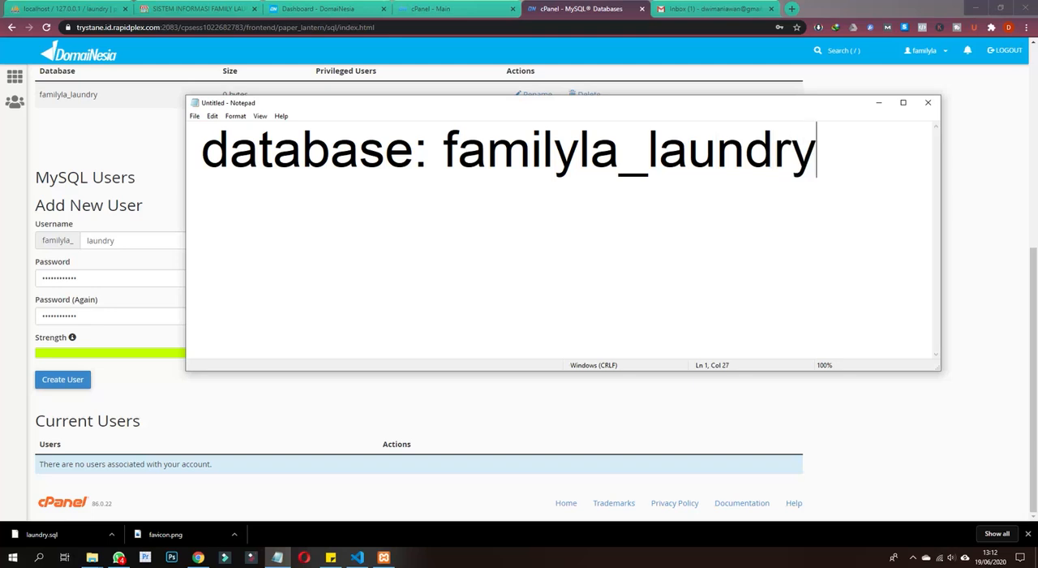
pyautogui.press('Return')
pyautogui.write('user:')
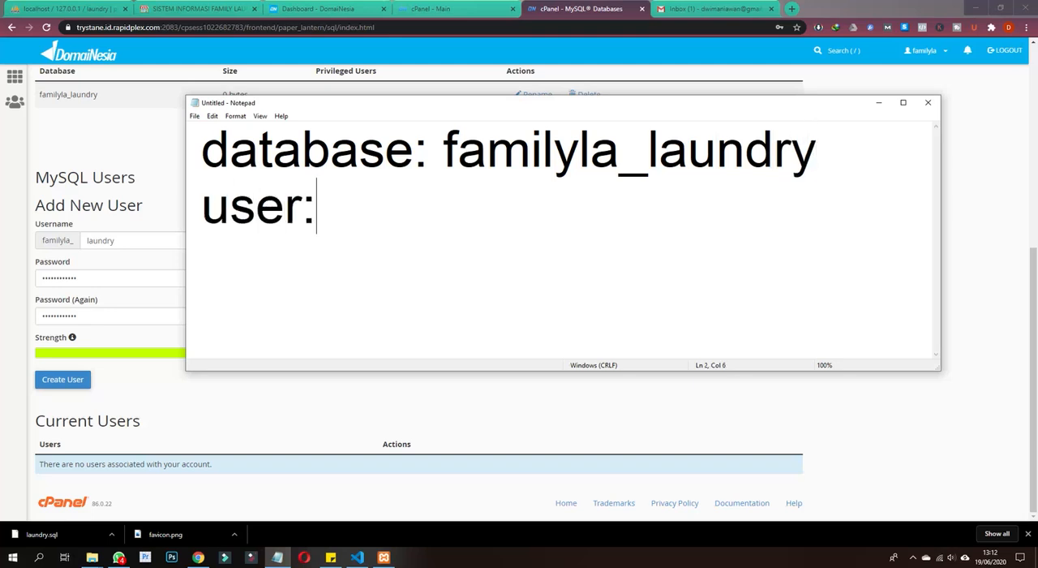
pyautogui.write(' familyla_laudnry')
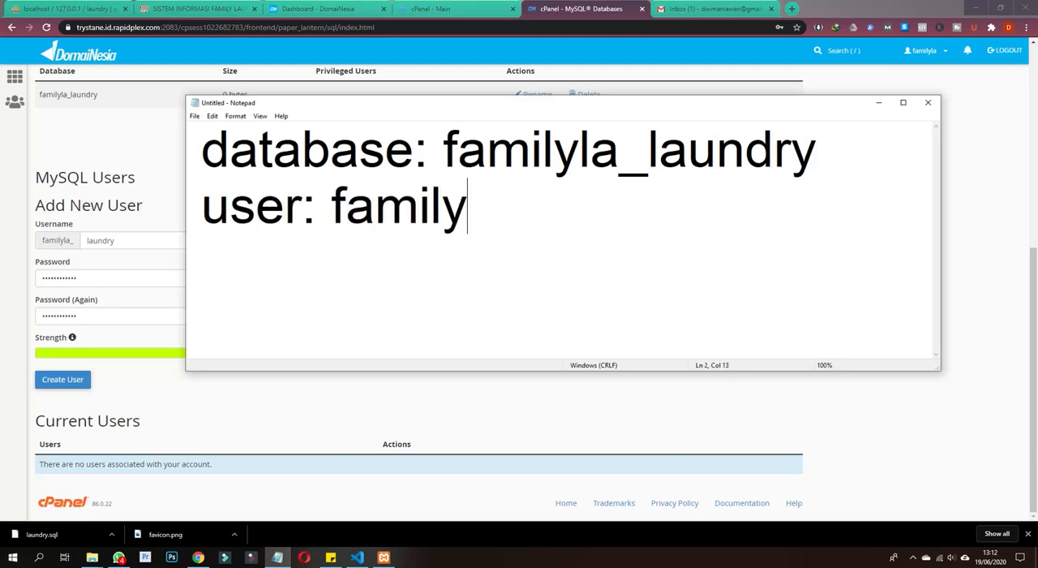
pyautogui.press('BackSpace')
pyautogui.press('BackSpace')
pyautogui.press('BackSpace')
pyautogui.press('BackSpace')
pyautogui.write('ndry')
# - Add a third line to the note labelled "pass:" with the MySQL user's password
pyautogui.press('Return')
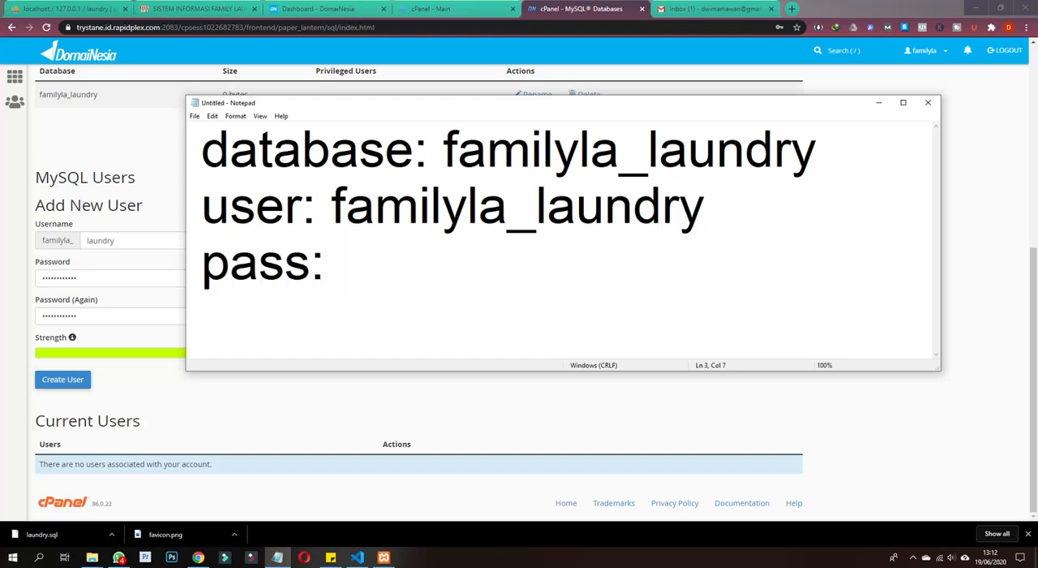
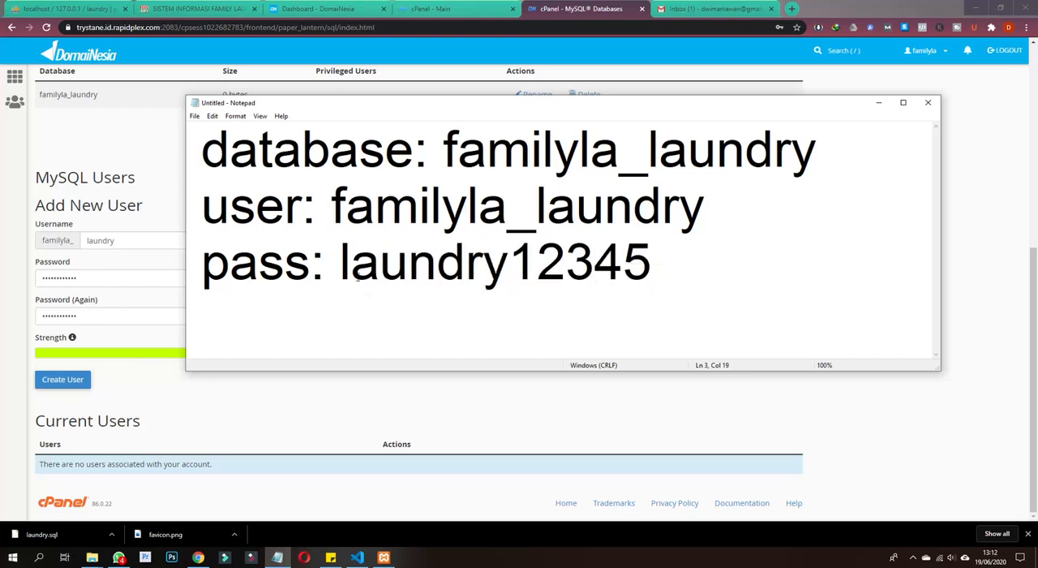
# - Copy the noted password into both password fields of the new MySQL user in cPanel and create the user
pyautogui.moveTo(338, 270); pyautogui.dragTo(666, 284)
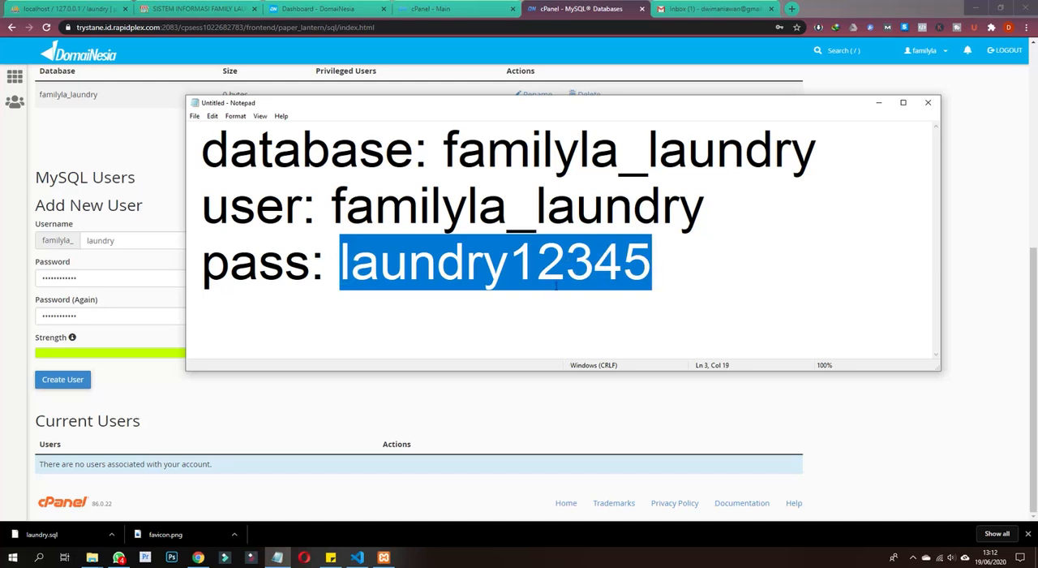
pyautogui.moveTo(125, 278); pyautogui.dragTo(24, 279)
pyautogui.hotkey('ctrl', 'v')
pyautogui.moveTo(106, 309); pyautogui.dragTo(1, 314)
pyautogui.hotkey('ctrl', 'v')
pyautogui.click(81, 386)
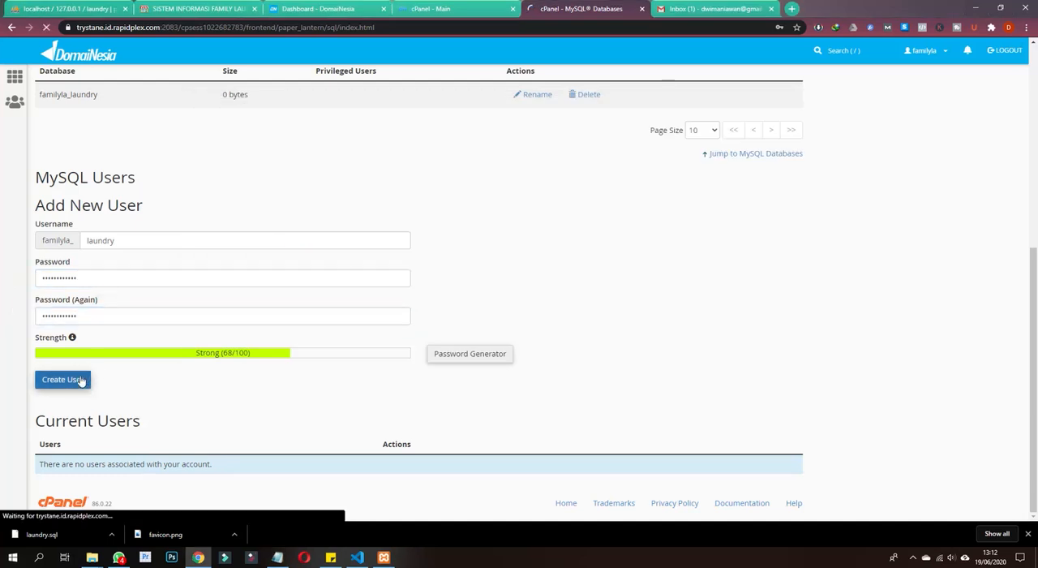
# - Return to the MySQL Databases page and add the user familyla_laundry to the database familyla_laundry
pyautogui.click(421, 161)
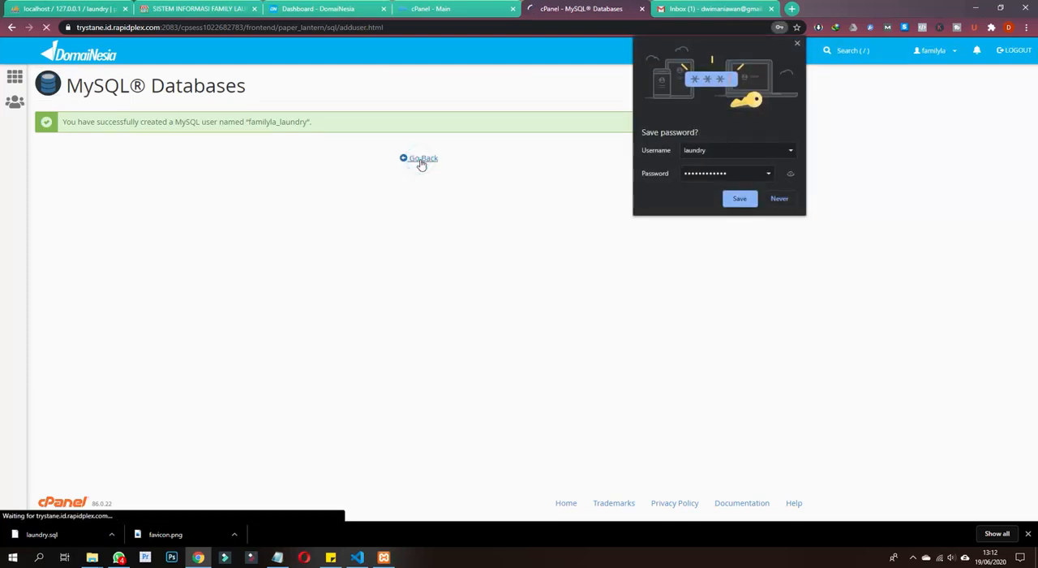
pyautogui.scroll(-7, 223, 290)
pyautogui.scroll(5, 216, 280)
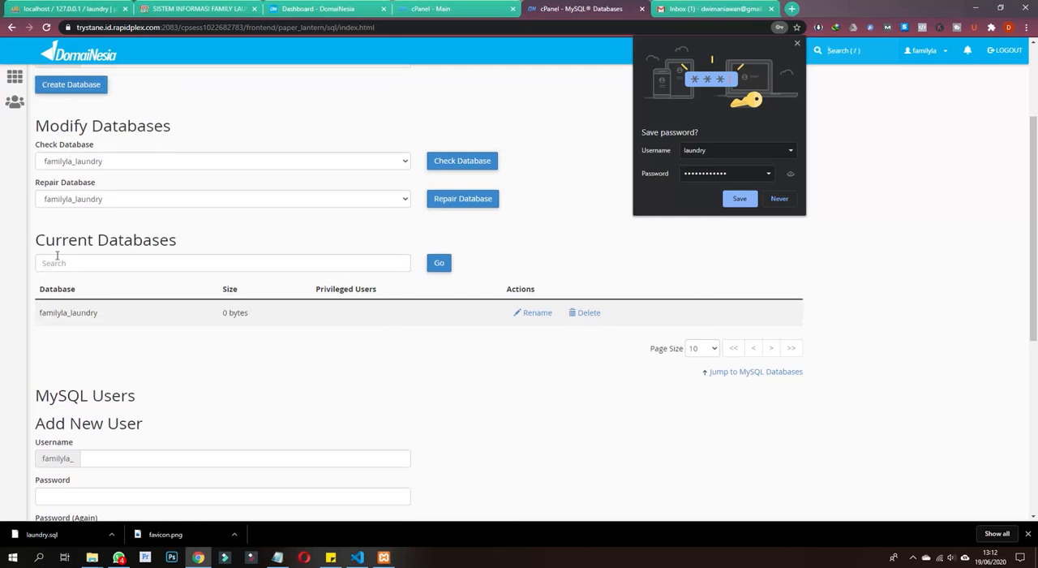
pyautogui.moveTo(71, 312); pyautogui.dragTo(98, 314)
pyautogui.scroll(-3, 96, 383)
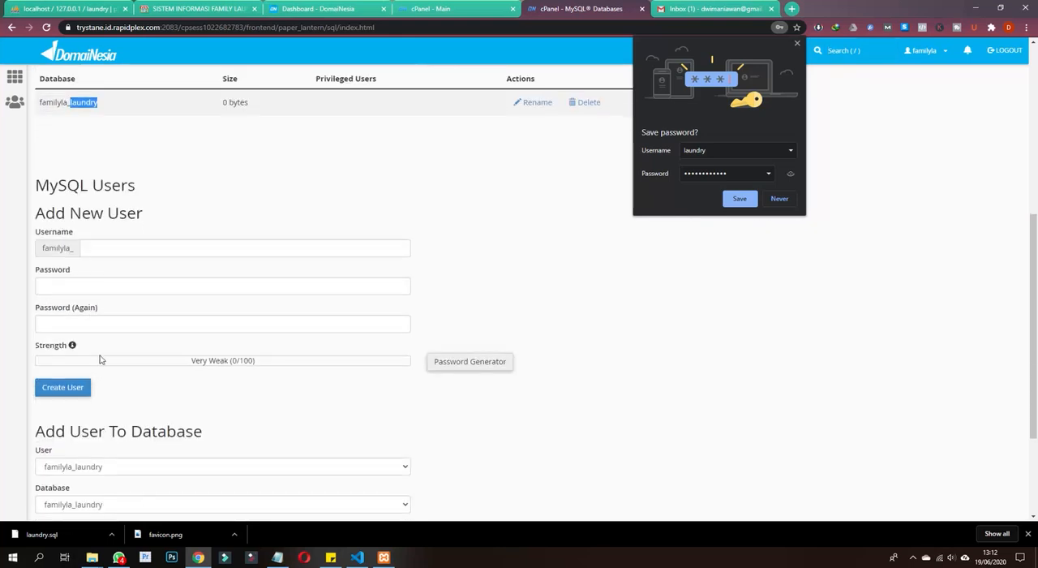
pyautogui.scroll(-2, 117, 354)
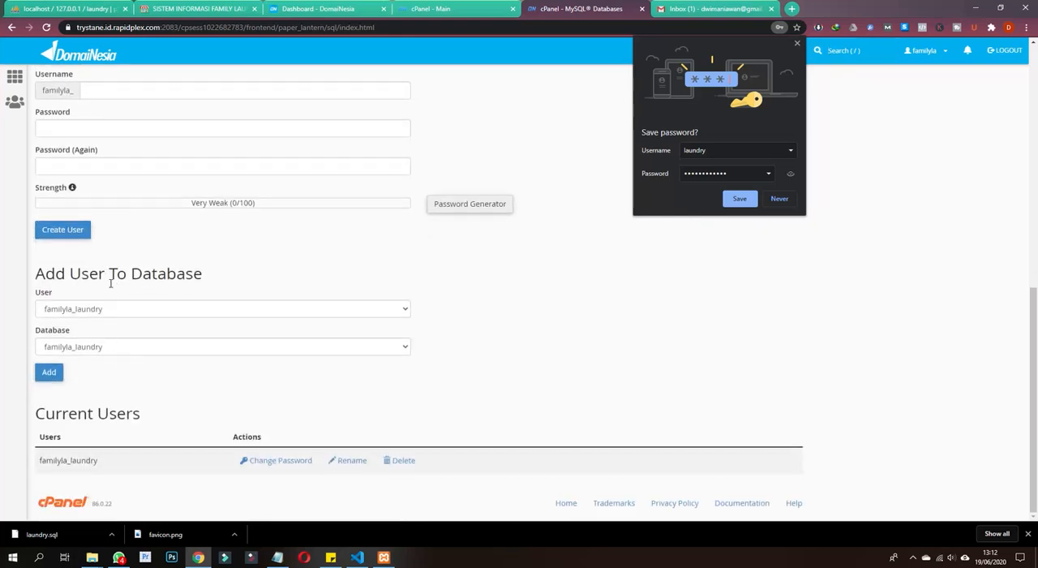
pyautogui.click(129, 309)
pyautogui.click(129, 347)
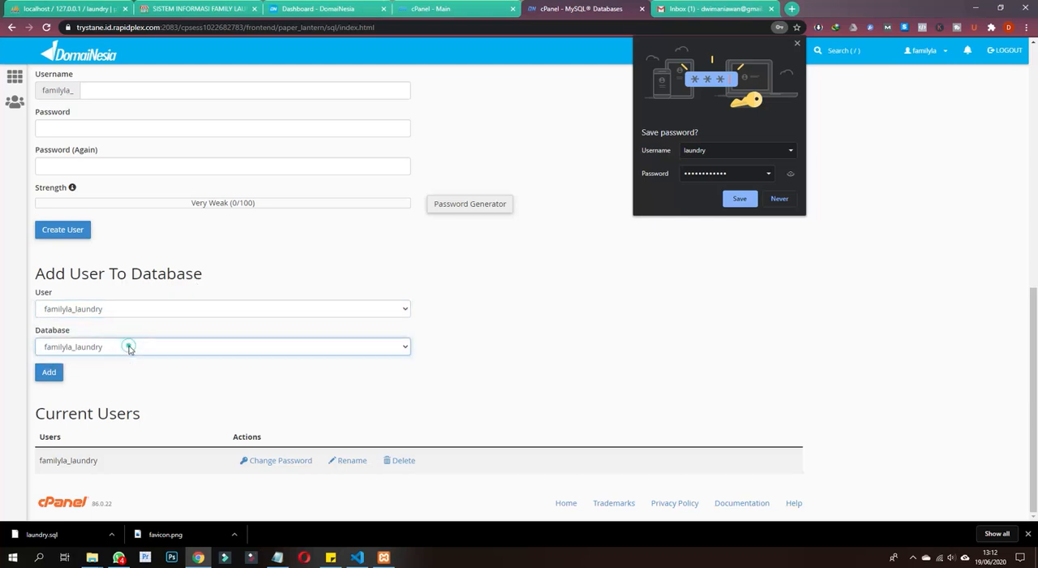
pyautogui.click(52, 375)
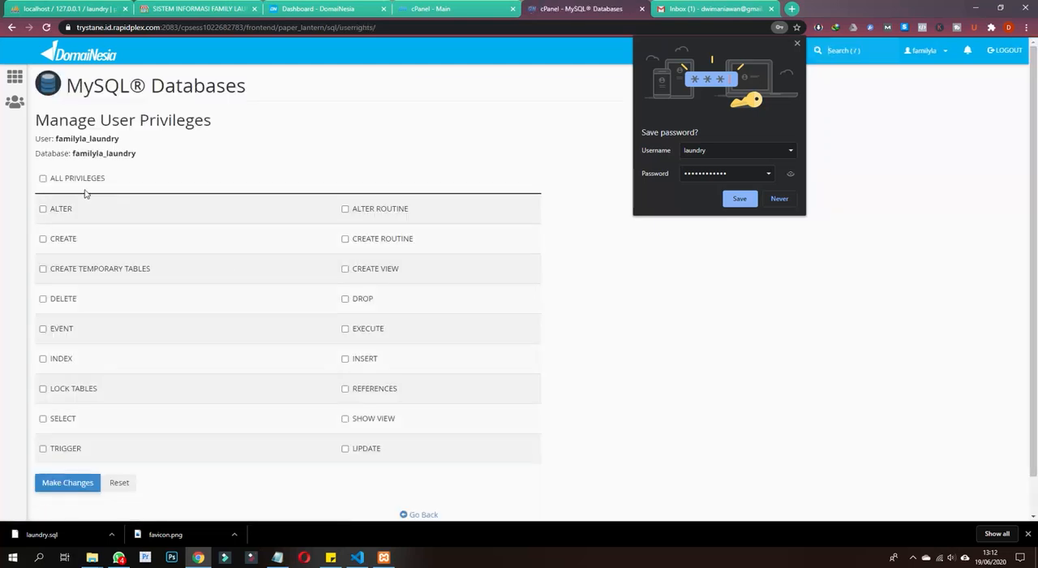
# - Grant the user ALL PRIVILEGES on the database, apply the changes and save the login in the browser
pyautogui.click(42, 178)
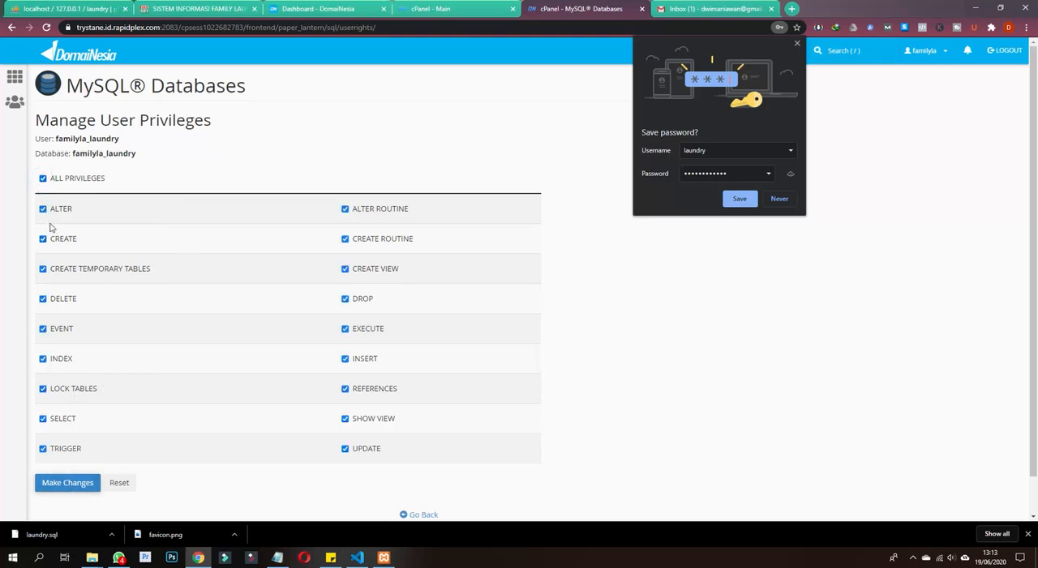
pyautogui.doubleClick(43, 181)
pyautogui.click(42, 179)
pyautogui.click(43, 179)
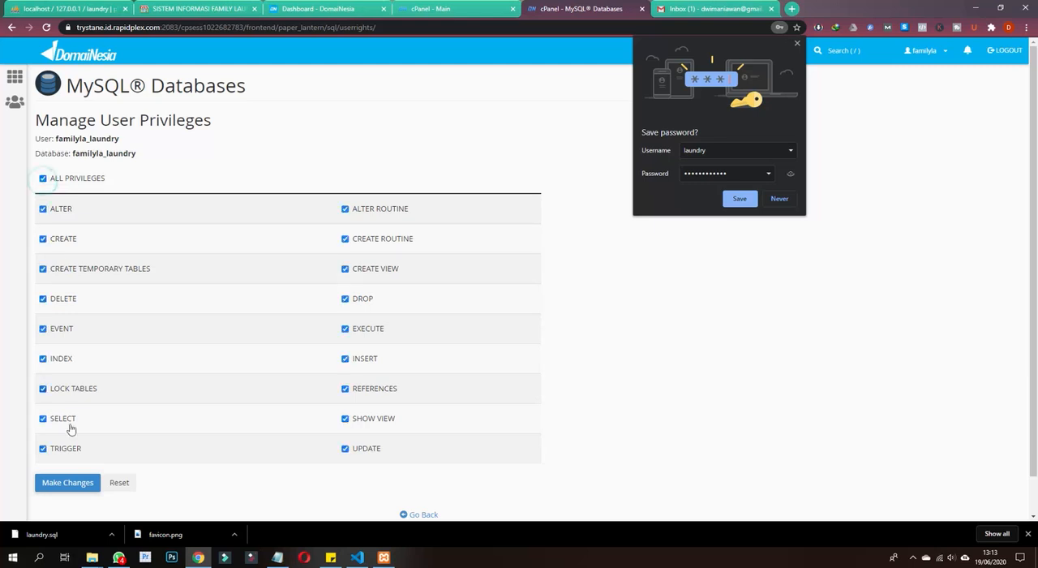
pyautogui.click(67, 481)
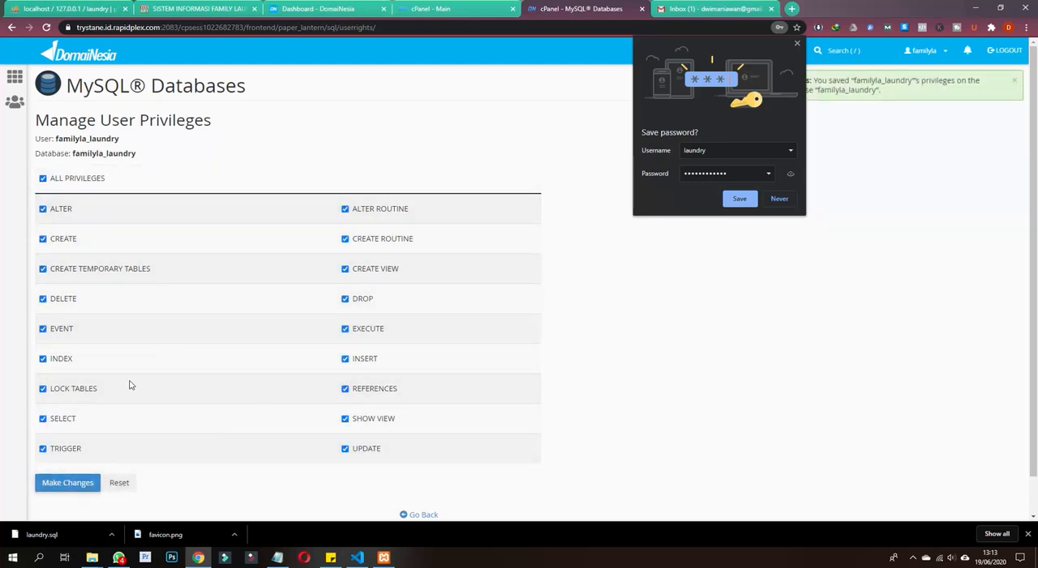
pyautogui.click(740, 199)
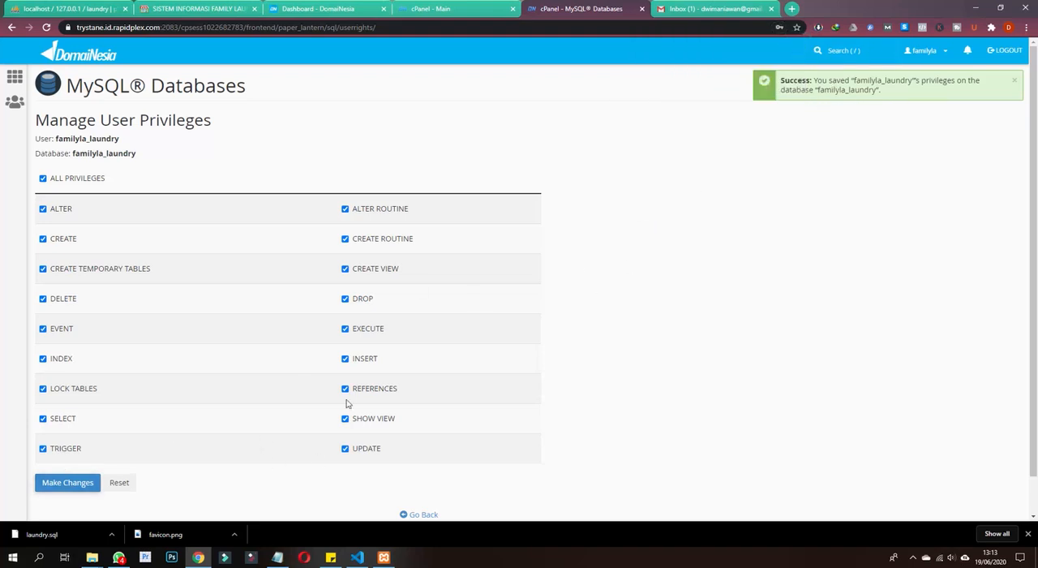
# - Review the noted database name, user and password lines in Notepad
pyautogui.hotkey('alt', 'Tab')
pyautogui.click(324, 276)
pyautogui.click(255, 212)
pyautogui.click(257, 266)
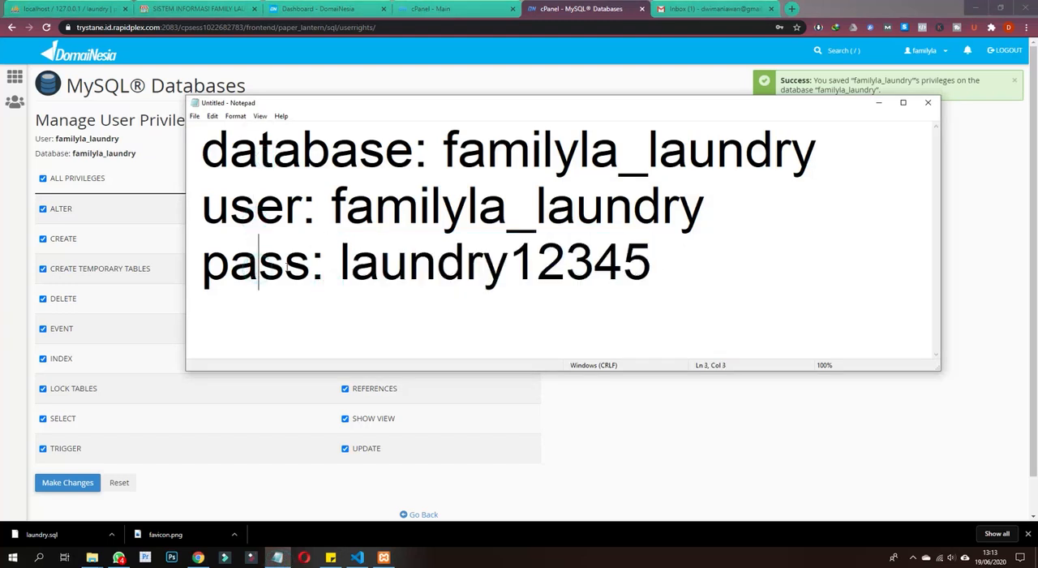
# - Open koneksi.php in Visual Studio Code and examine the host, user, password and database arguments of mysqli_connect
pyautogui.click(355, 554)
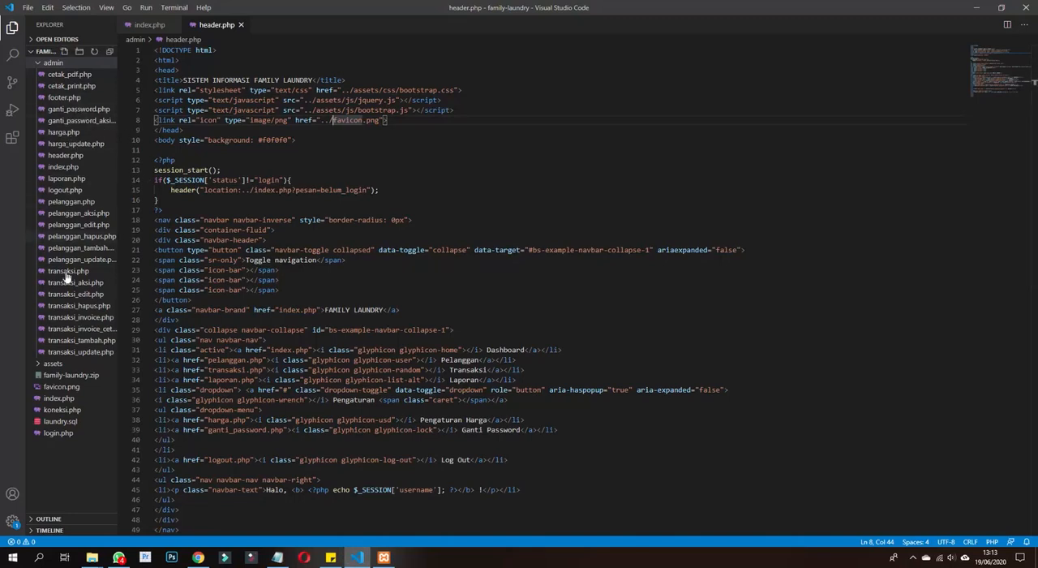
pyautogui.click(72, 410)
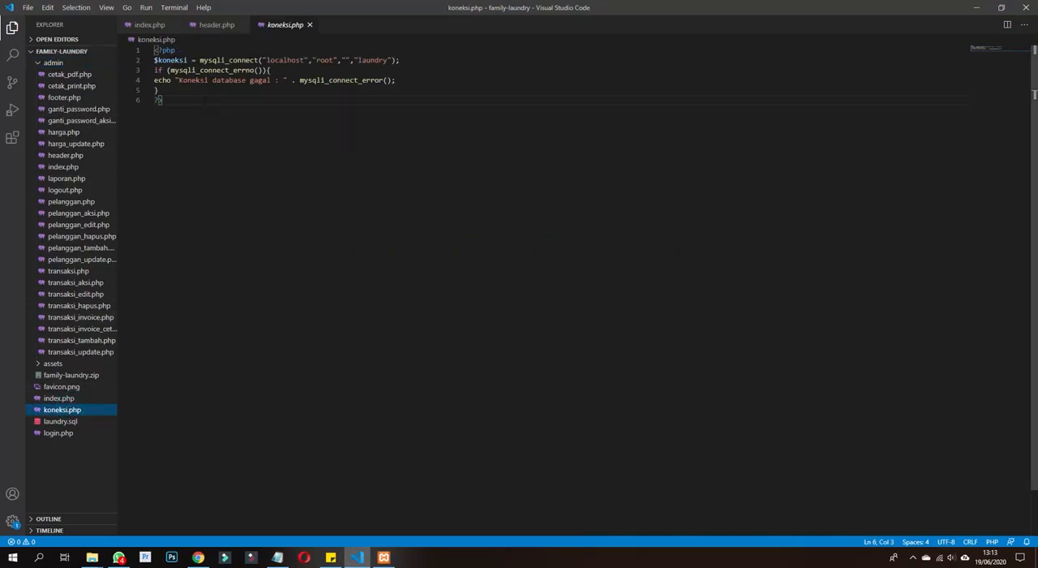
pyautogui.moveTo(316, 60); pyautogui.dragTo(328, 60)
pyautogui.moveTo(263, 60); pyautogui.dragTo(180, 50)
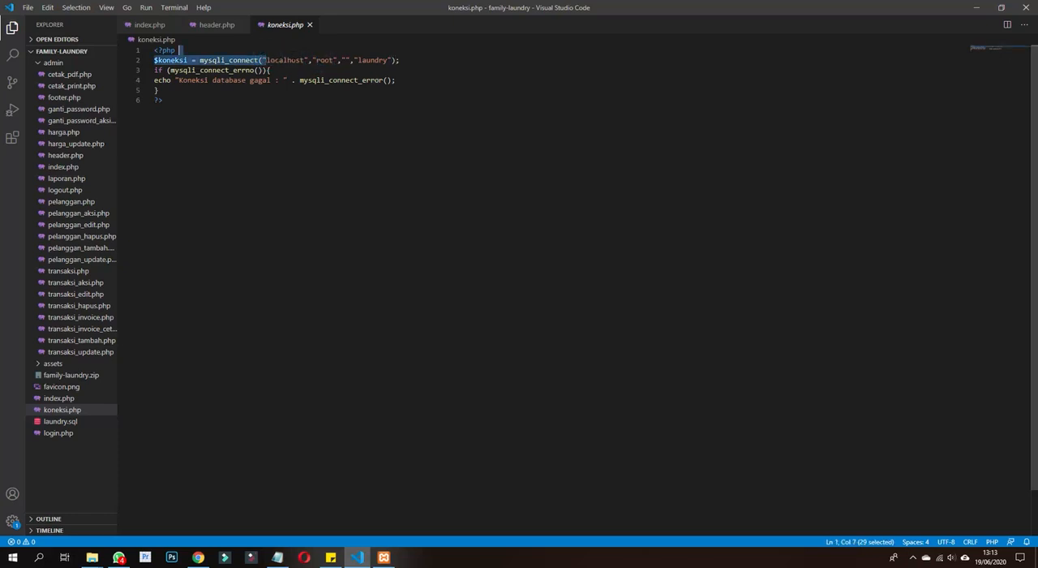
pyautogui.doubleClick(285, 60)
pyautogui.doubleClick(323, 60)
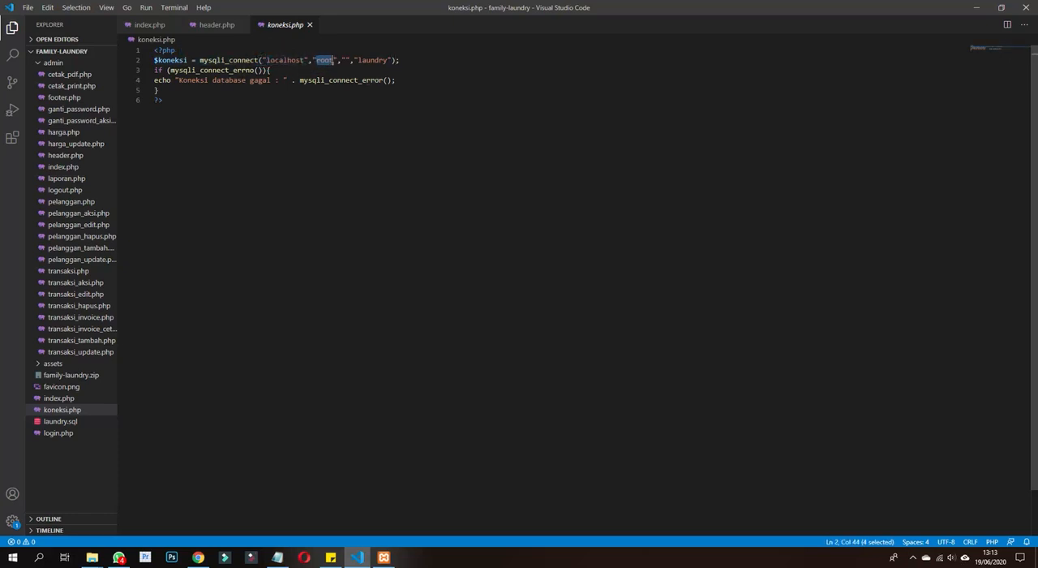
pyautogui.click(347, 60)
pyautogui.moveTo(358, 60); pyautogui.dragTo(387, 60)
pyautogui.click(392, 60)
pyautogui.moveTo(332, 60); pyautogui.dragTo(319, 60)
pyautogui.click(346, 60)
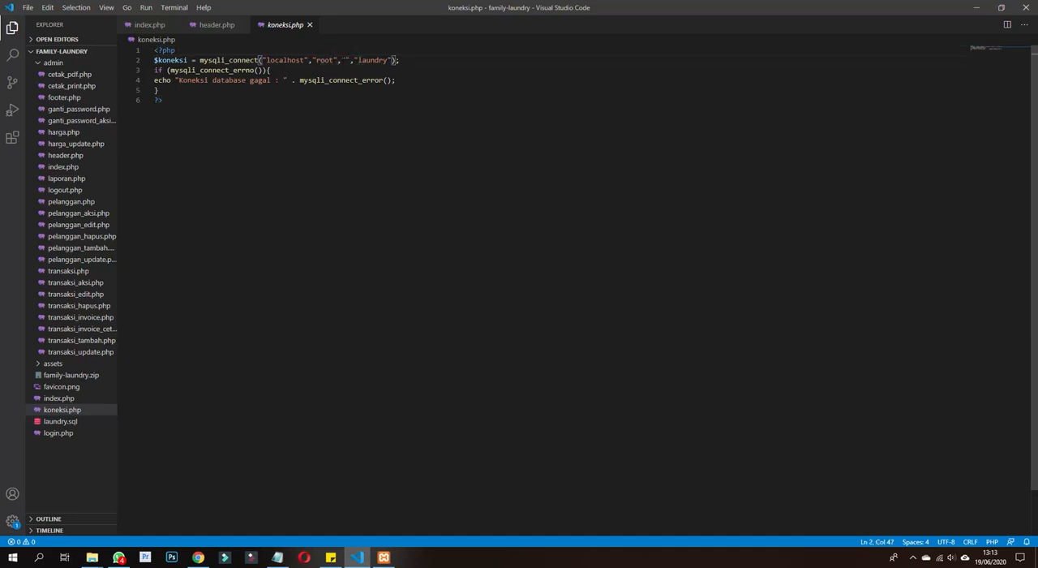
pyautogui.moveTo(358, 60); pyautogui.dragTo(388, 60)
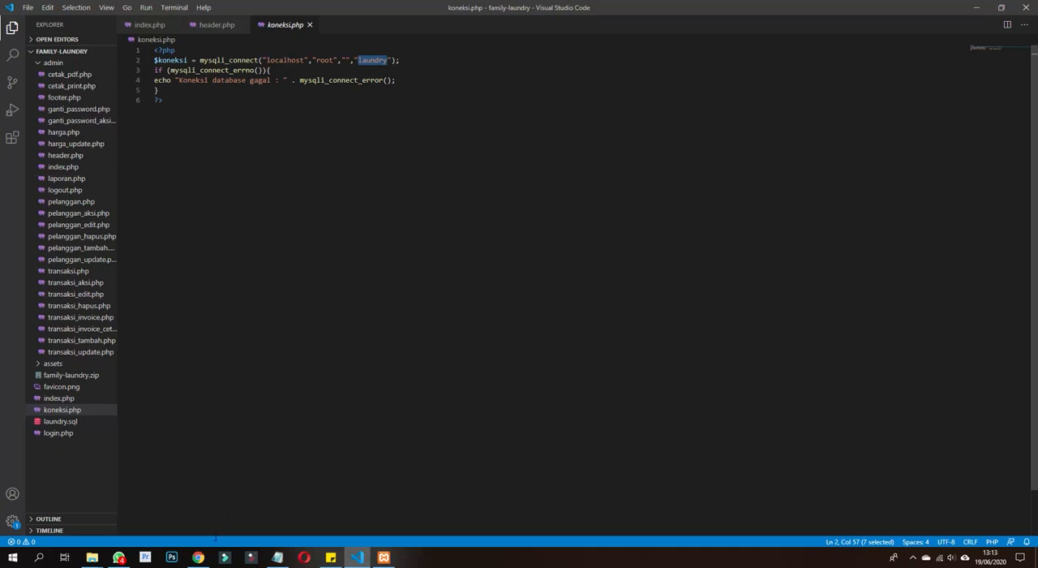
# - Switch back to Chrome, go to the cPanel main page and open phpMyAdmin
pyautogui.click(198, 557)
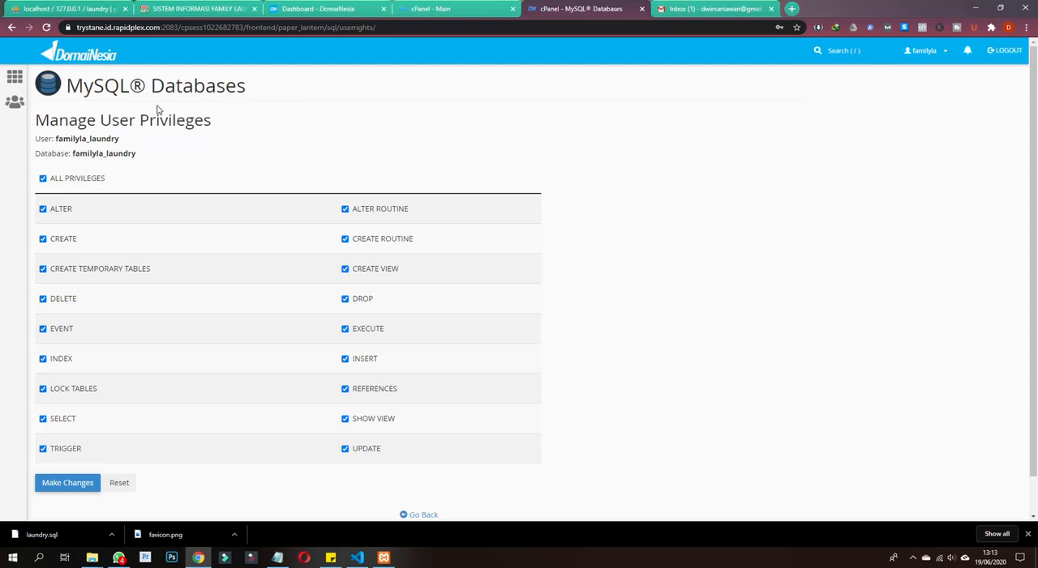
pyautogui.click(15, 77)
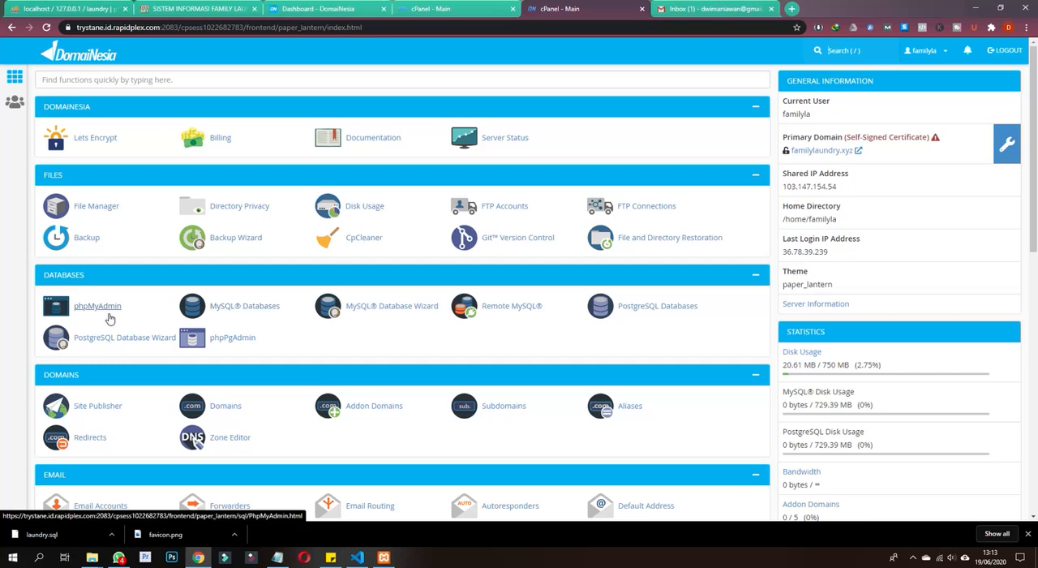
pyautogui.click(109, 314)
pyautogui.click(557, 10)
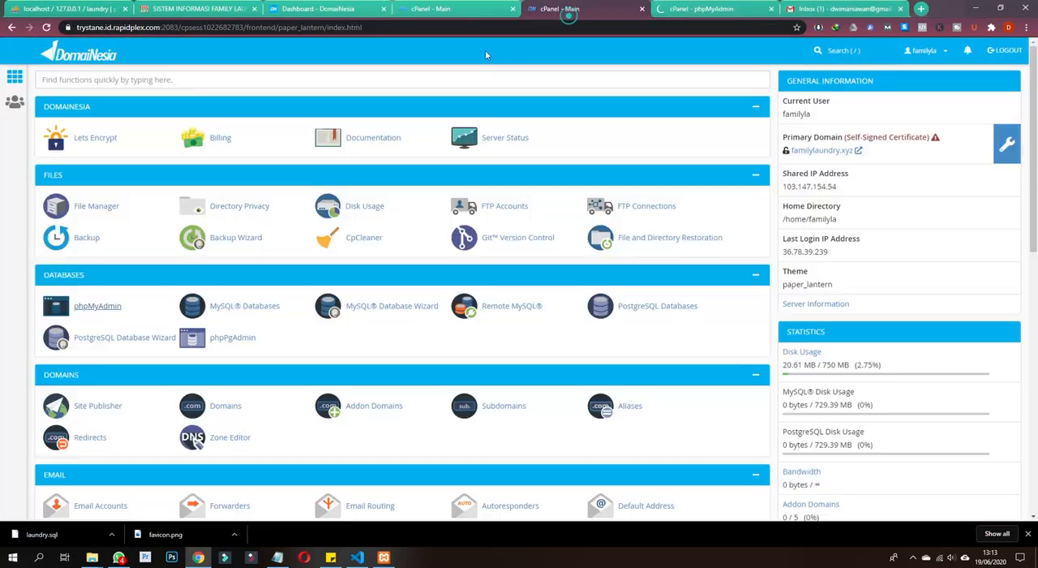
pyautogui.click(690, 8)
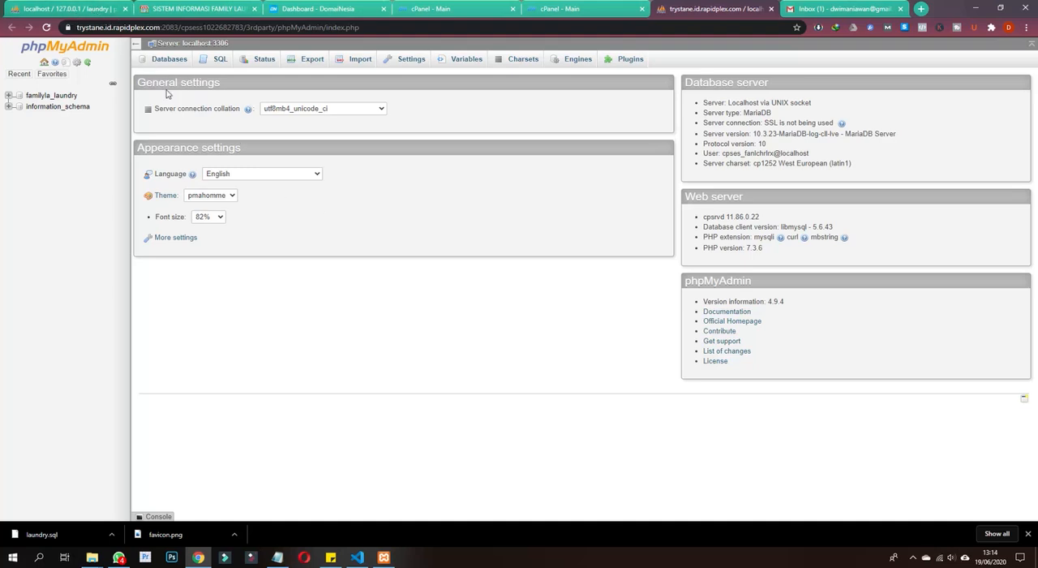
# - Import laundry.sql from the family-laundry folder into the familyla_laundry database
pyautogui.click(58, 99)
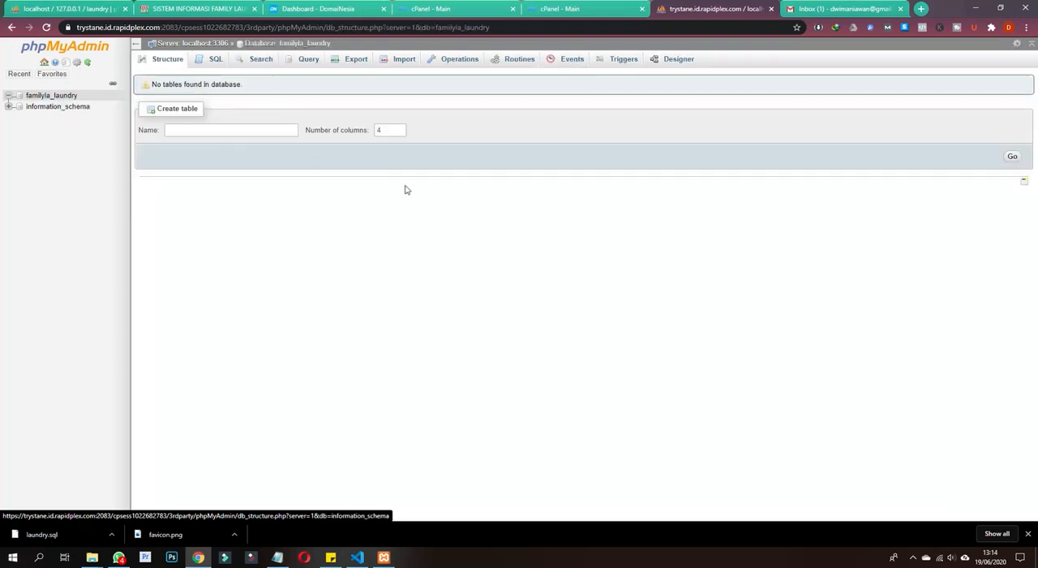
pyautogui.click(404, 59)
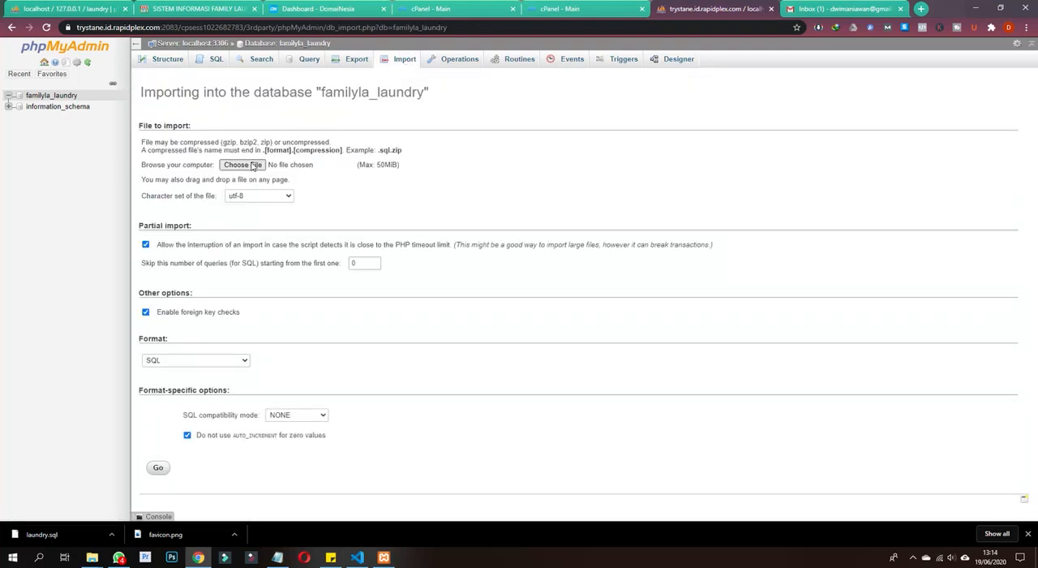
pyautogui.click(253, 165)
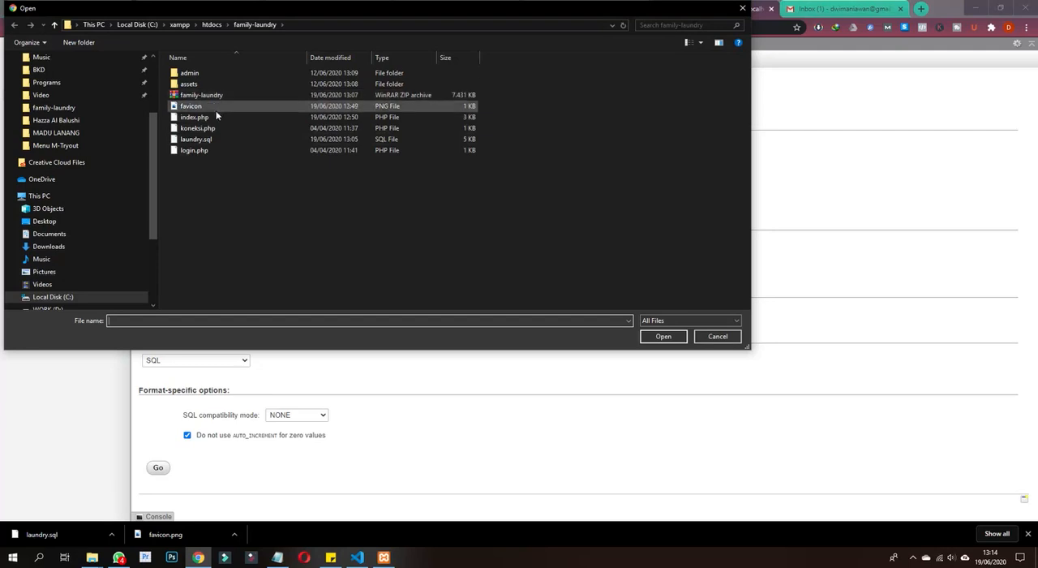
pyautogui.moveTo(343, 13); pyautogui.dragTo(442, 63)
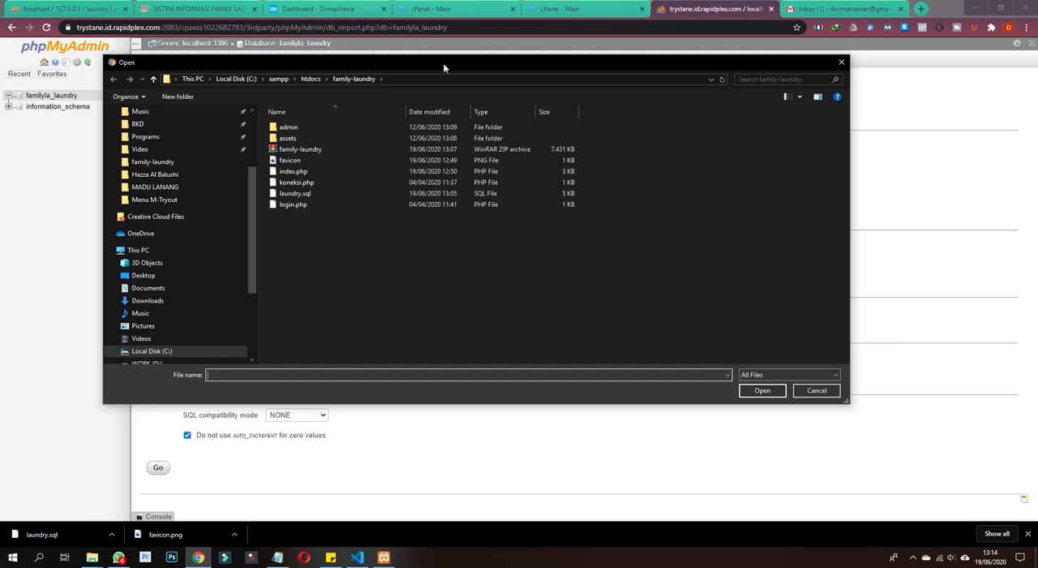
pyautogui.doubleClick(326, 193)
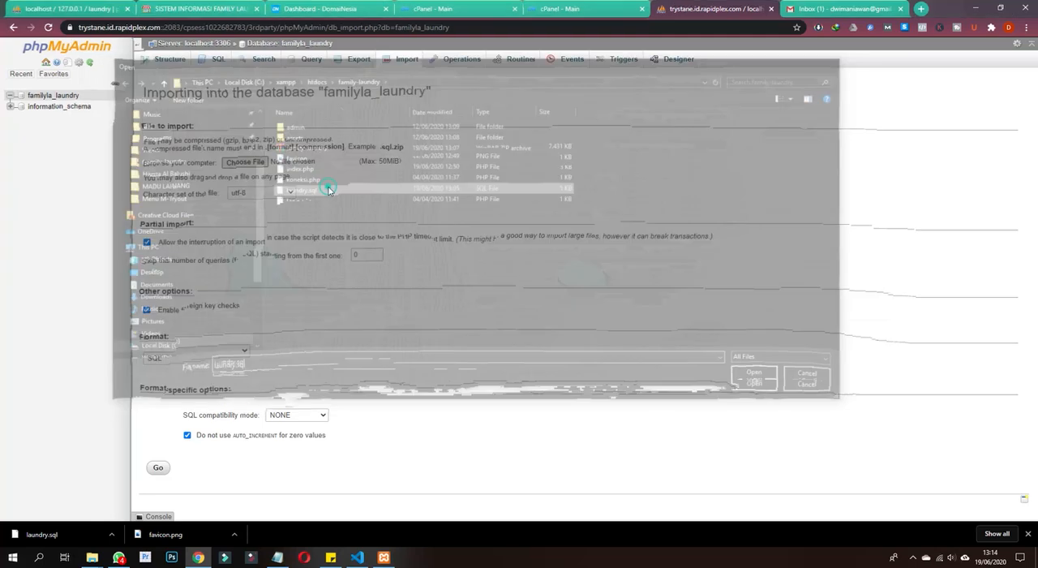
pyautogui.click(156, 471)
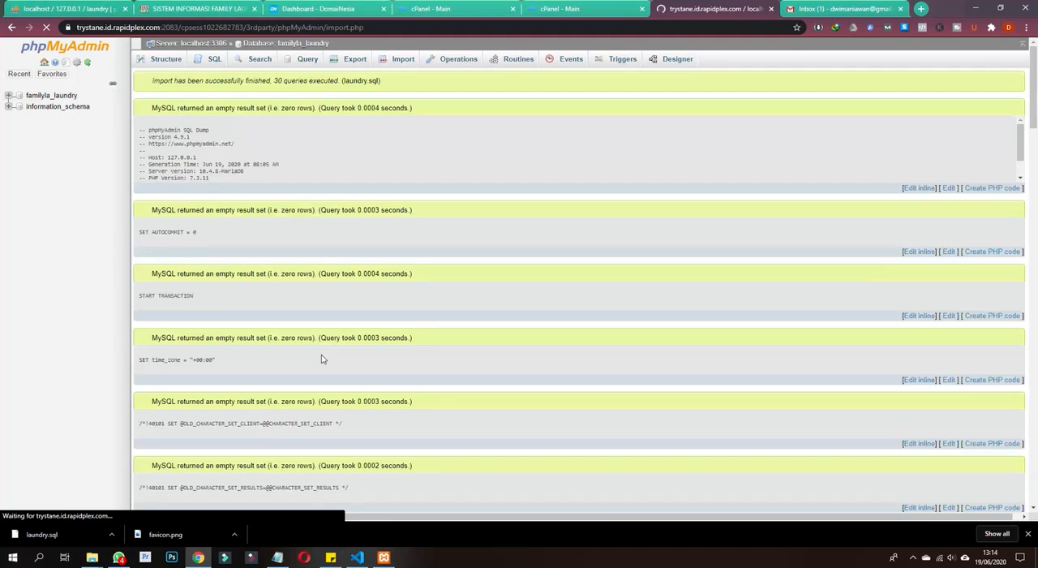
# - Review the import results and tables against the local laundry database, and close the hosting's phpMyAdmin page
pyautogui.scroll(-15, 322, 359)
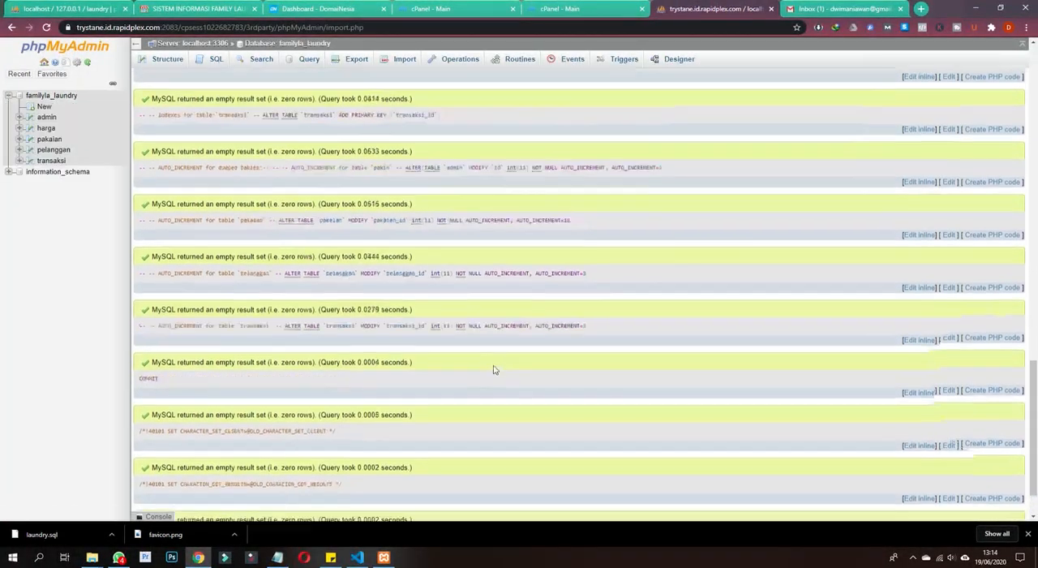
pyautogui.scroll(20, 494, 366)
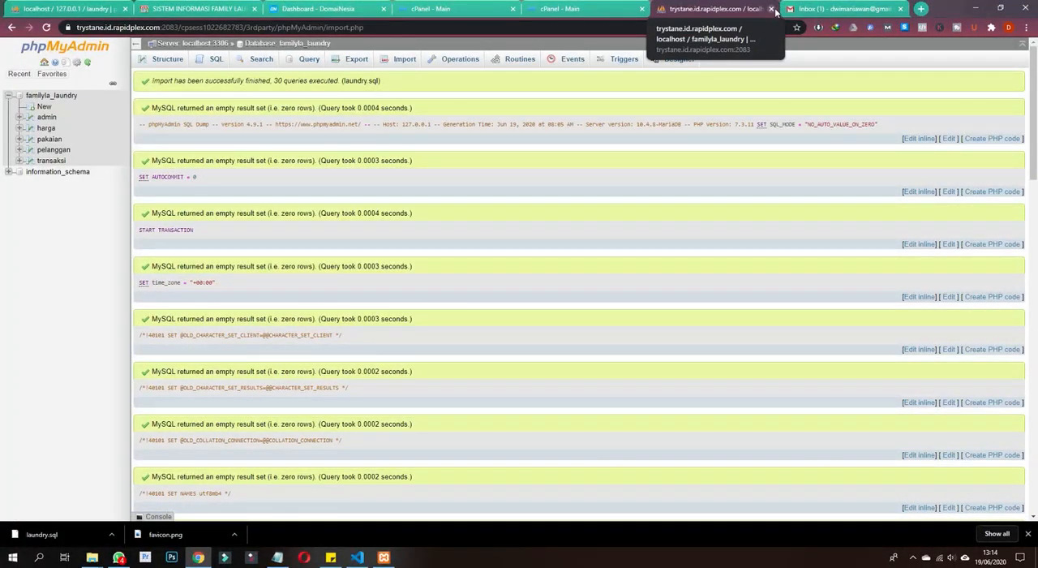
pyautogui.click(64, 9)
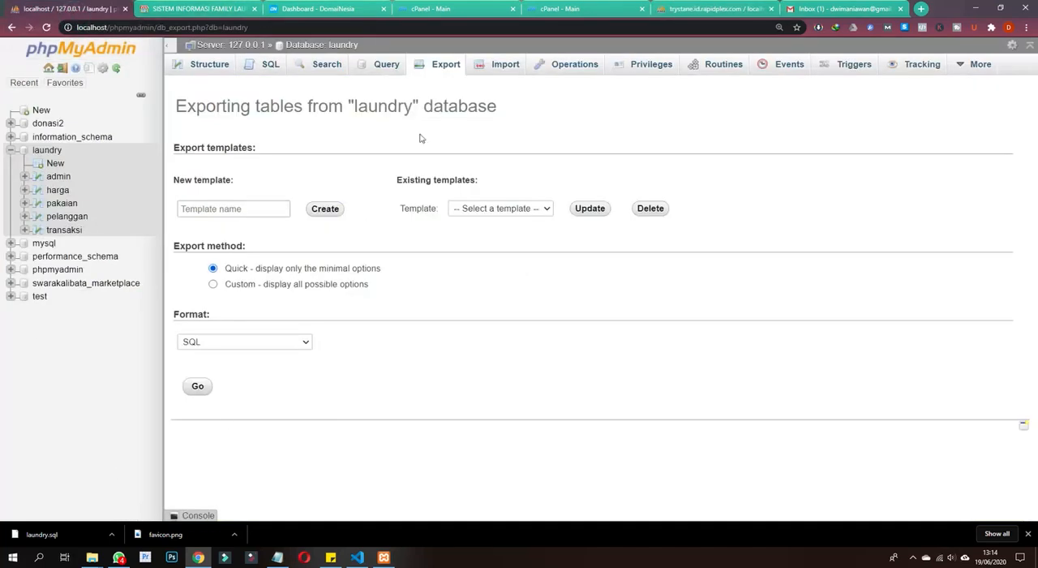
pyautogui.click(687, 8)
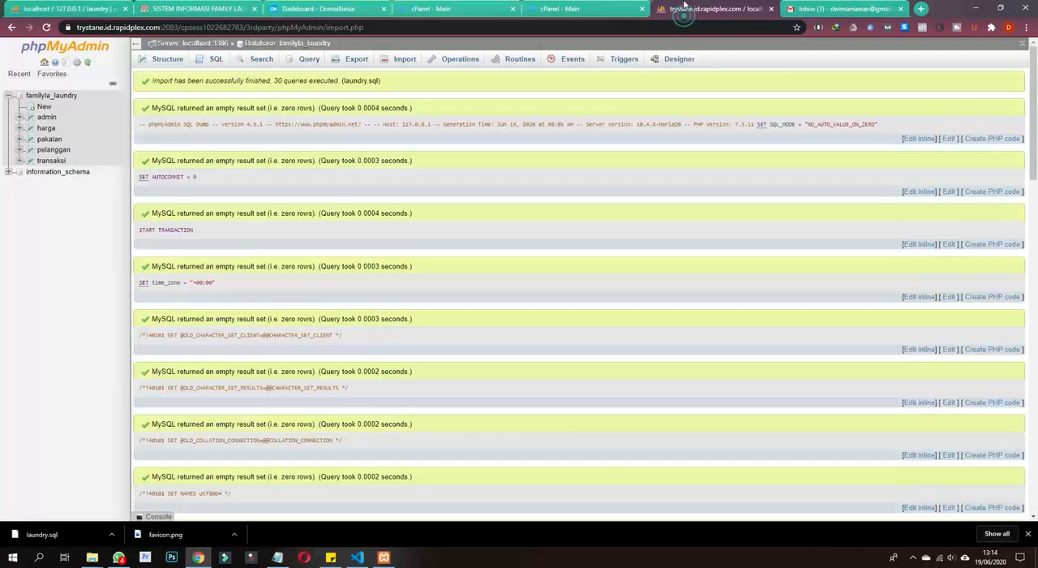
pyautogui.click(771, 9)
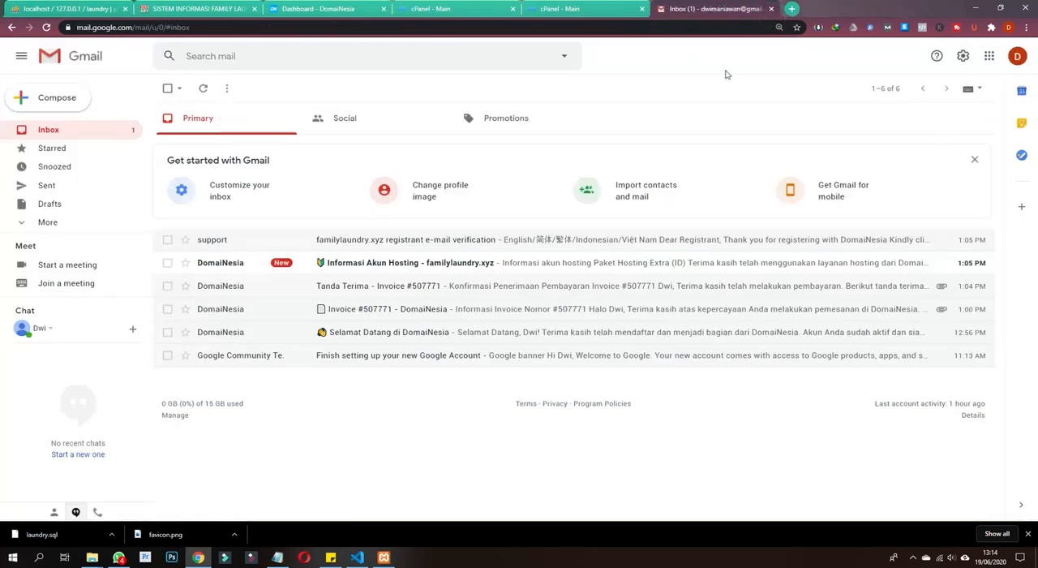
# - Return to the cPanel main page and open the public_html folder in File Manager
pyautogui.click(628, 5)
pyautogui.click(469, 6)
pyautogui.click(312, 6)
pyautogui.click(432, 6)
pyautogui.click(603, 6)
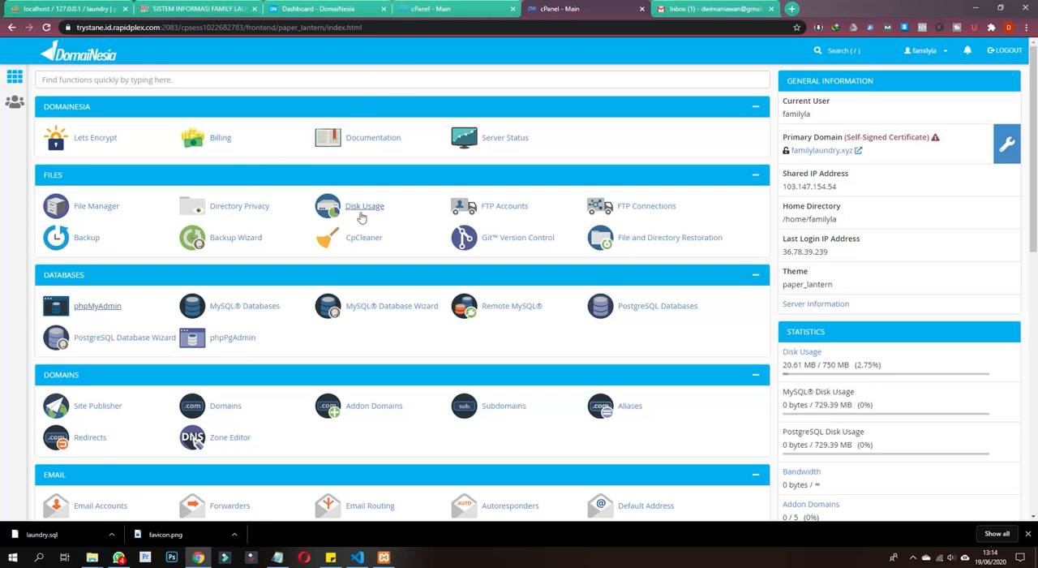
pyautogui.click(96, 207)
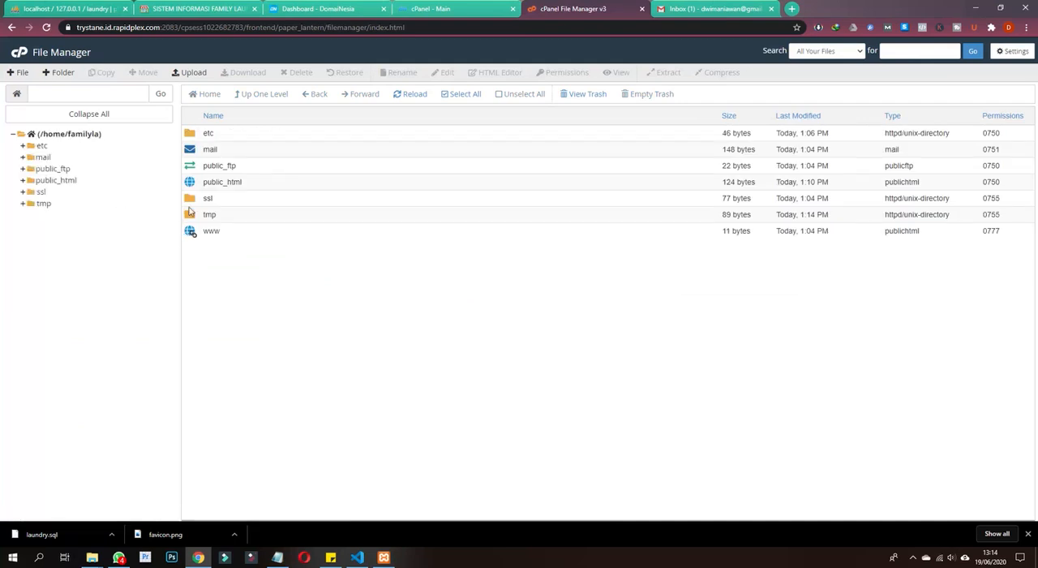
pyautogui.doubleClick(196, 182)
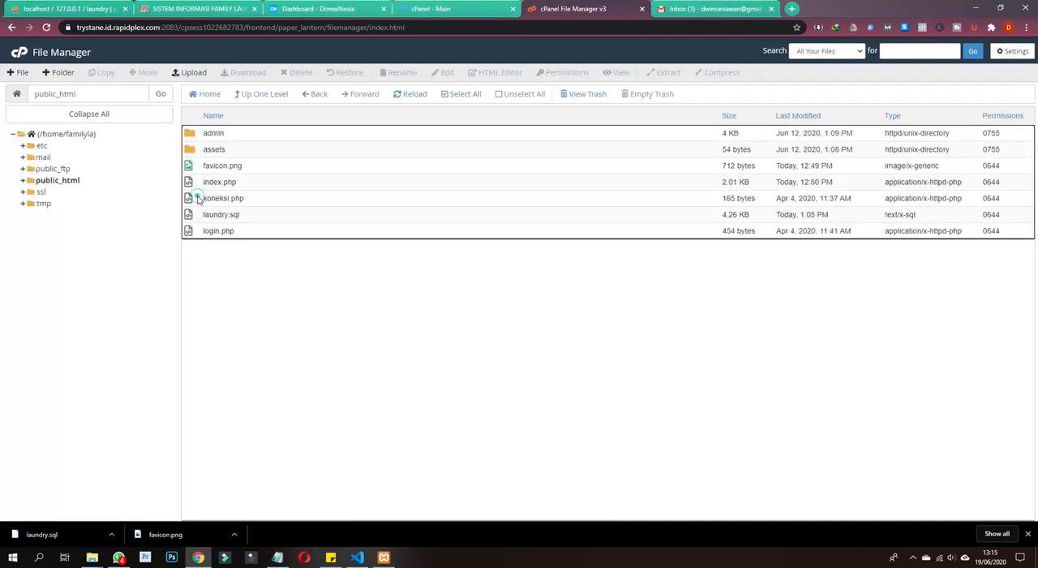
# - Open koneksi.php from public_html in the File Manager's code editor
pyautogui.click(198, 199)
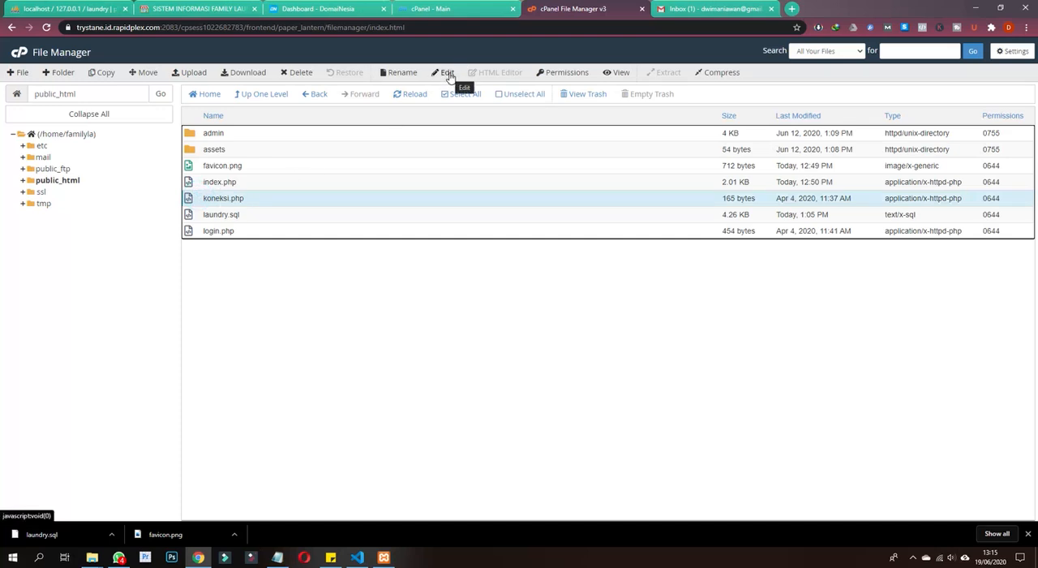
pyautogui.rightClick(278, 197)
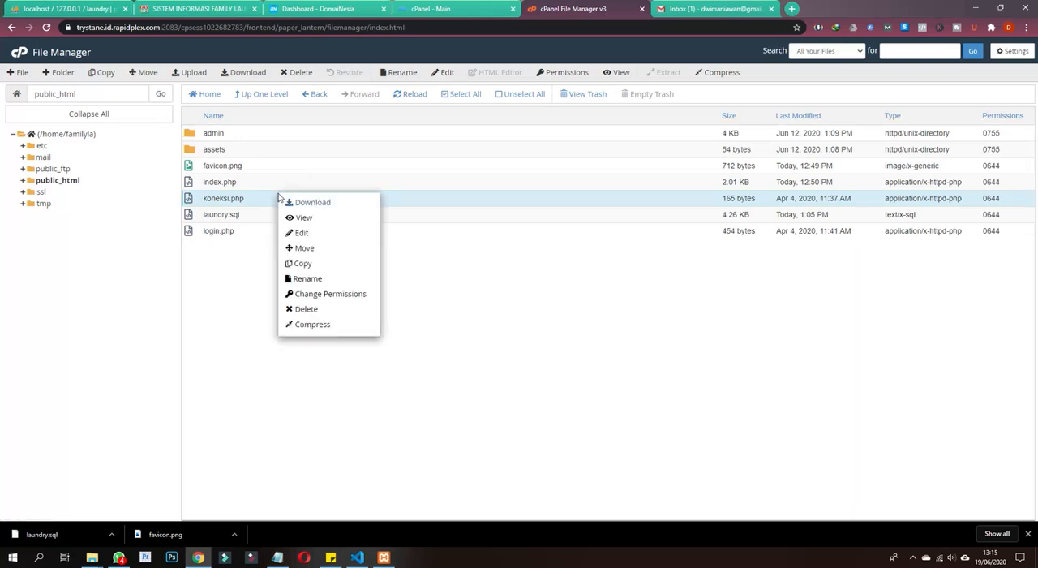
pyautogui.click(298, 232)
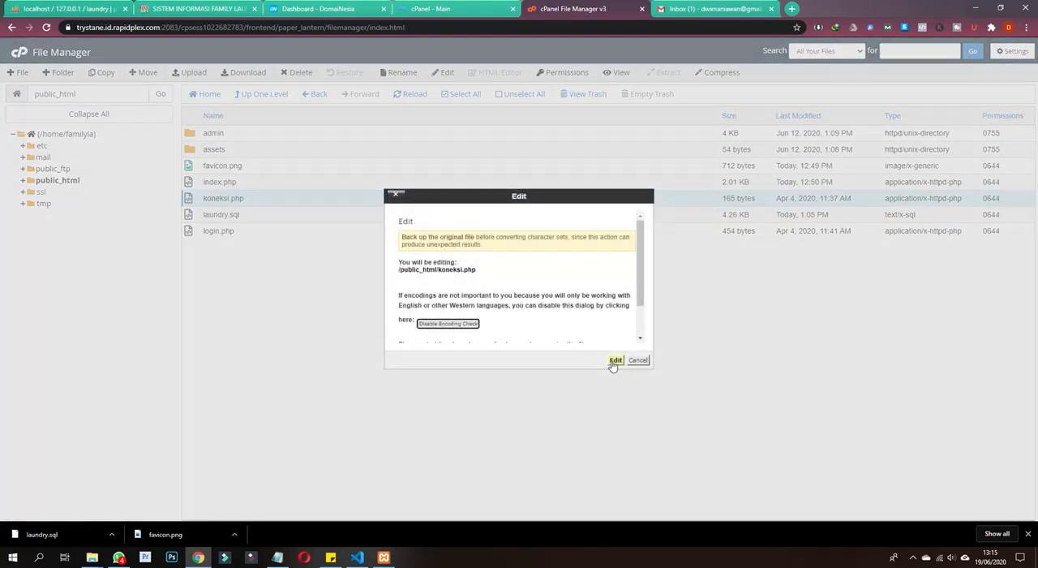
pyautogui.click(614, 361)
# - Replace the root user in mysqli_connect with familyla_laundry, copied from the user line in Notepad
pyautogui.click(199, 130)
pyautogui.doubleClick(178, 99)
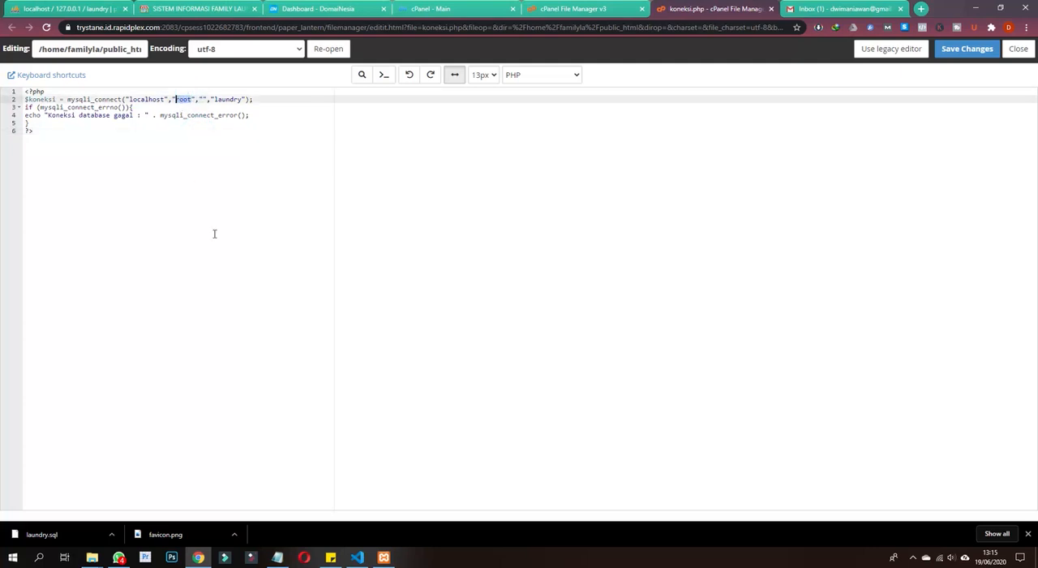
pyautogui.click(276, 556)
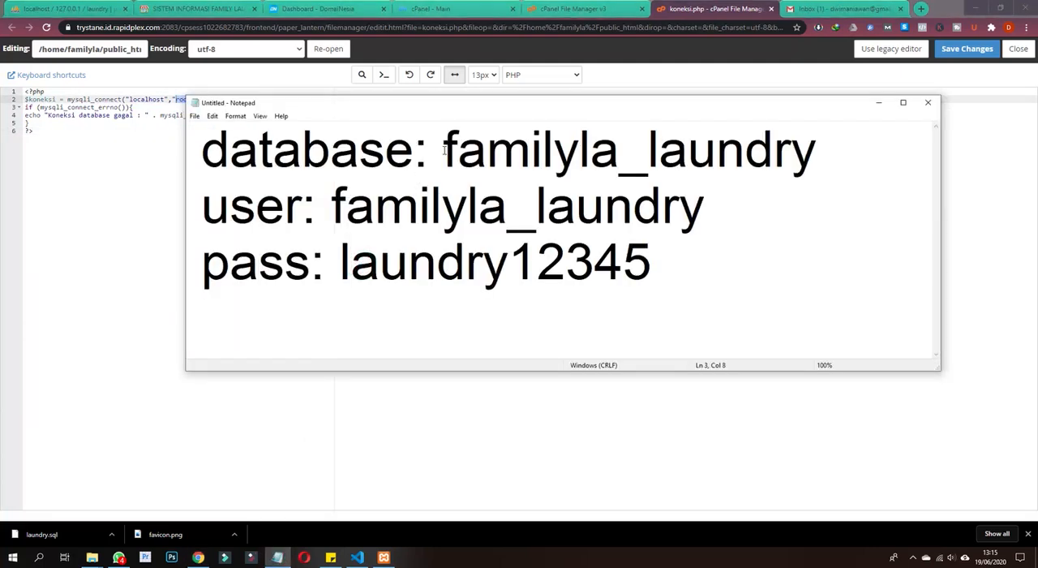
pyautogui.moveTo(332, 207); pyautogui.dragTo(731, 201)
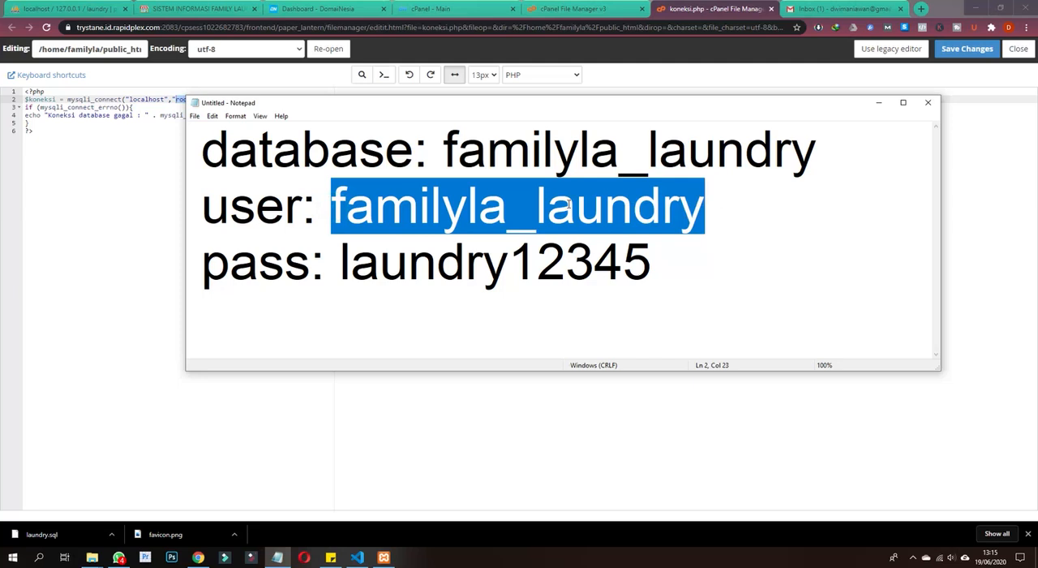
pyautogui.click(130, 164)
pyautogui.doubleClick(178, 99)
pyautogui.write('familyla_laundry')
# - Copy the database password from the Notepad notes into the empty password argument of mysqli_connect
pyautogui.click(251, 98)
pyautogui.click(276, 556)
pyautogui.moveTo(665, 256); pyautogui.dragTo(342, 258)
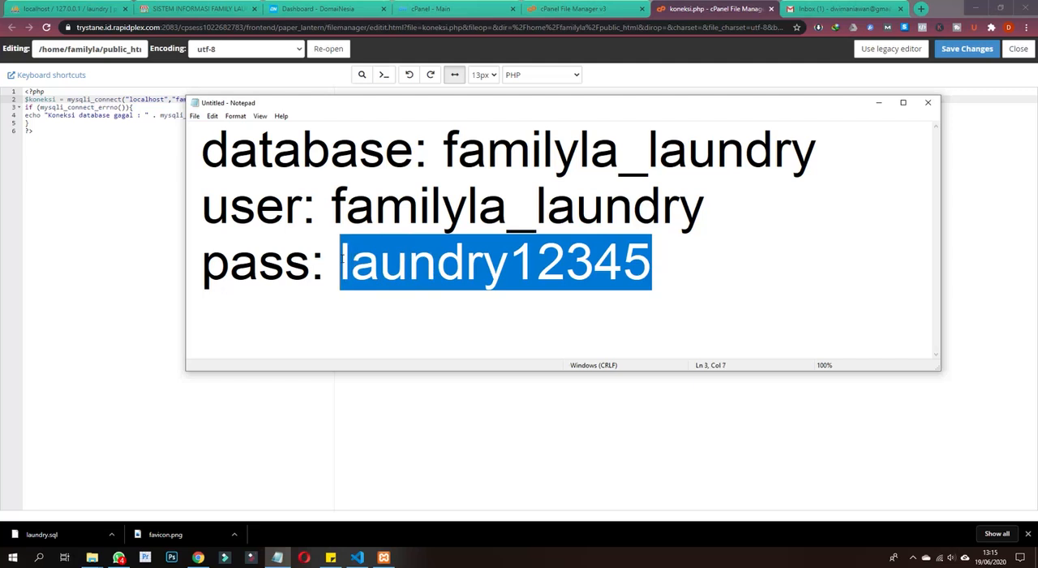
pyautogui.click(702, 7)
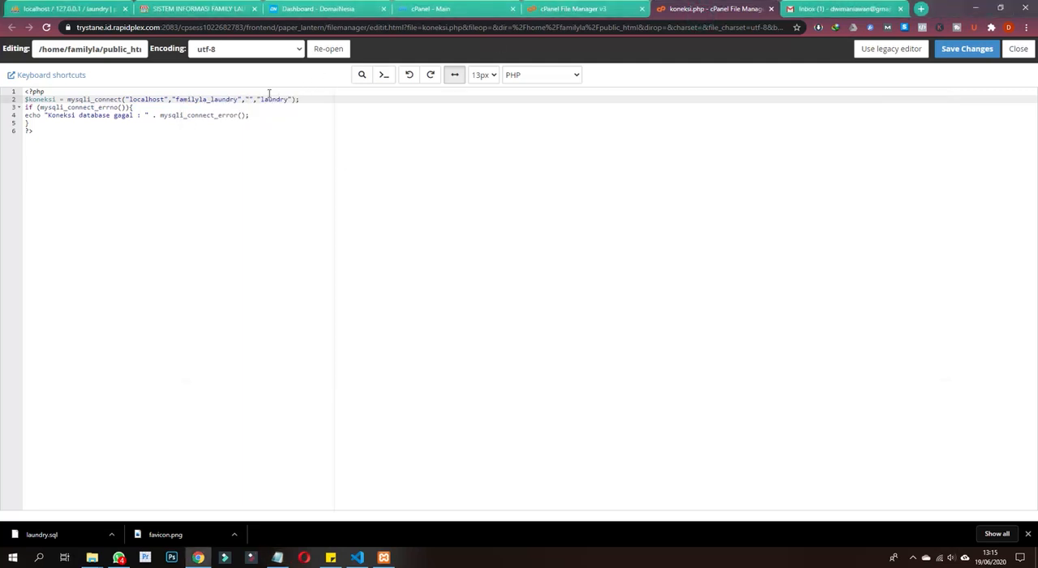
pyautogui.hotkey('ctrl', 'v')
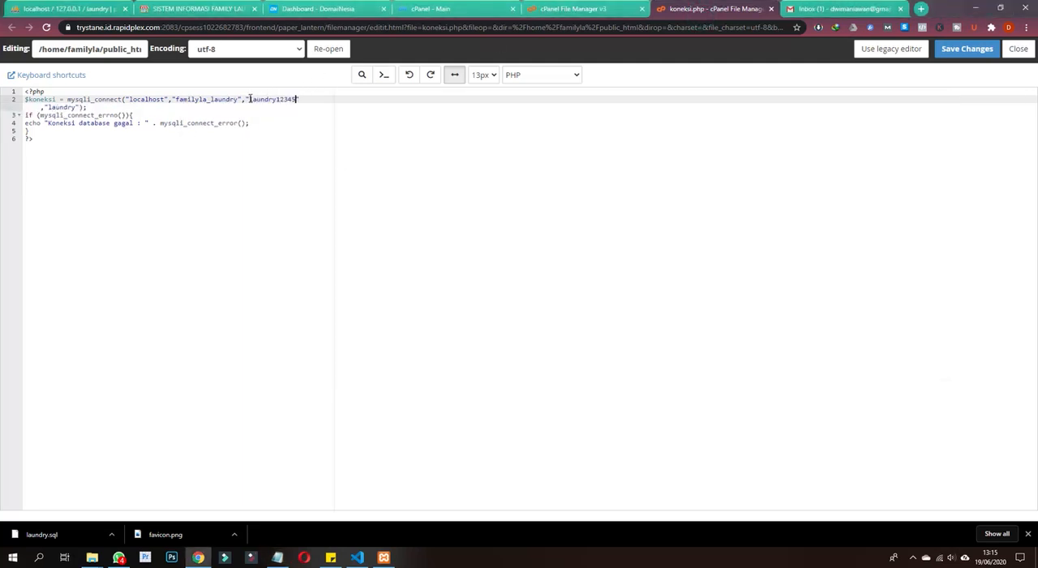
# - Replace the database name in mysqli_connect with familyla_laundry from the Notepad notes and save koneksi.php
pyautogui.moveTo(77, 107); pyautogui.dragTo(45, 113)
pyautogui.click(277, 556)
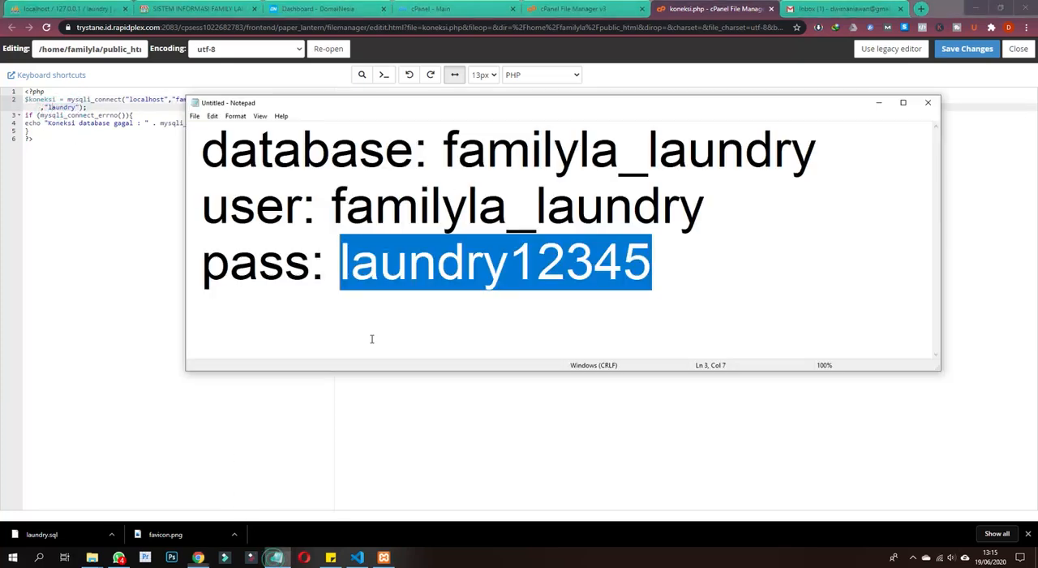
pyautogui.moveTo(438, 147); pyautogui.dragTo(822, 146)
pyautogui.hotkey('ctrl', 'c')
pyautogui.click(88, 113)
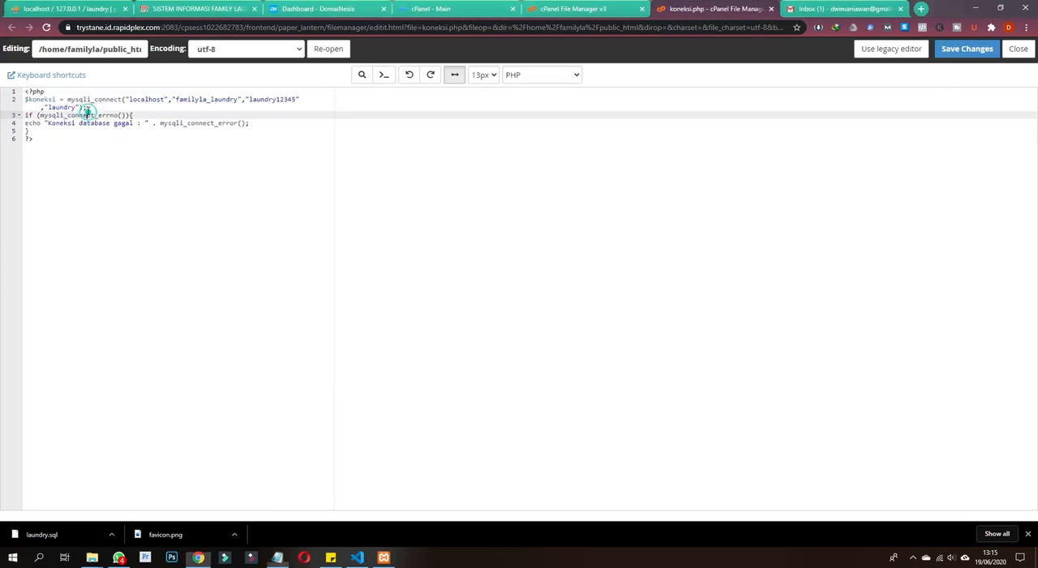
pyautogui.moveTo(77, 105); pyautogui.dragTo(46, 106)
pyautogui.hotkey('ctrl', 'v')
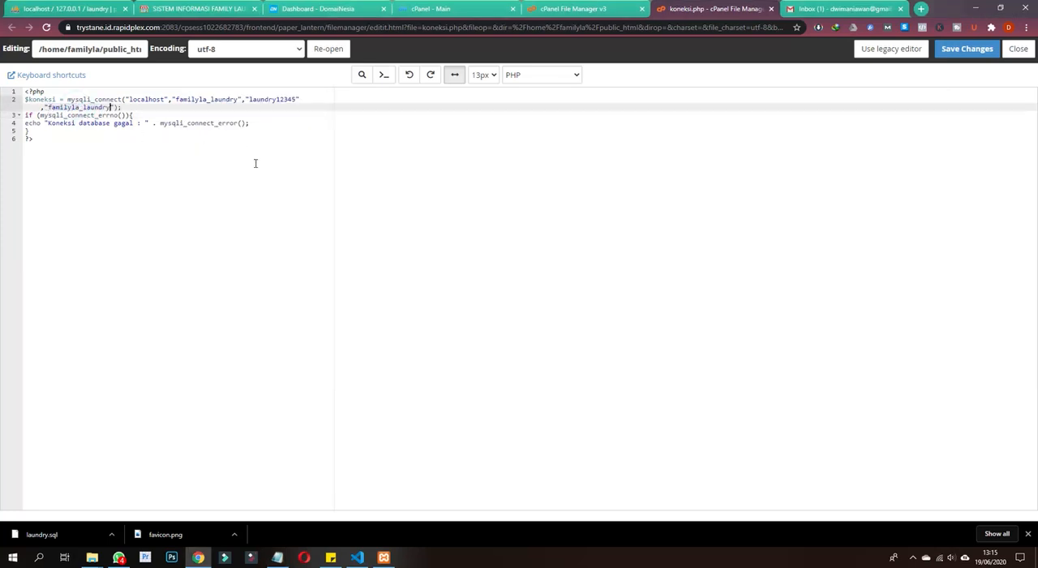
pyautogui.click(960, 53)
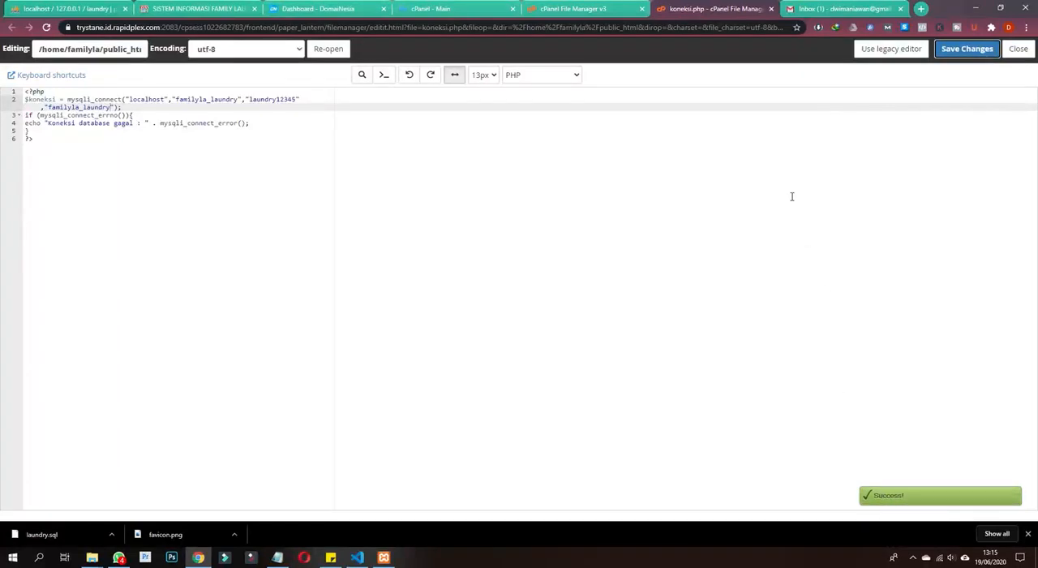
# - Load familylaundry.xyz in the Gmail browser page
pyautogui.click(599, 7)
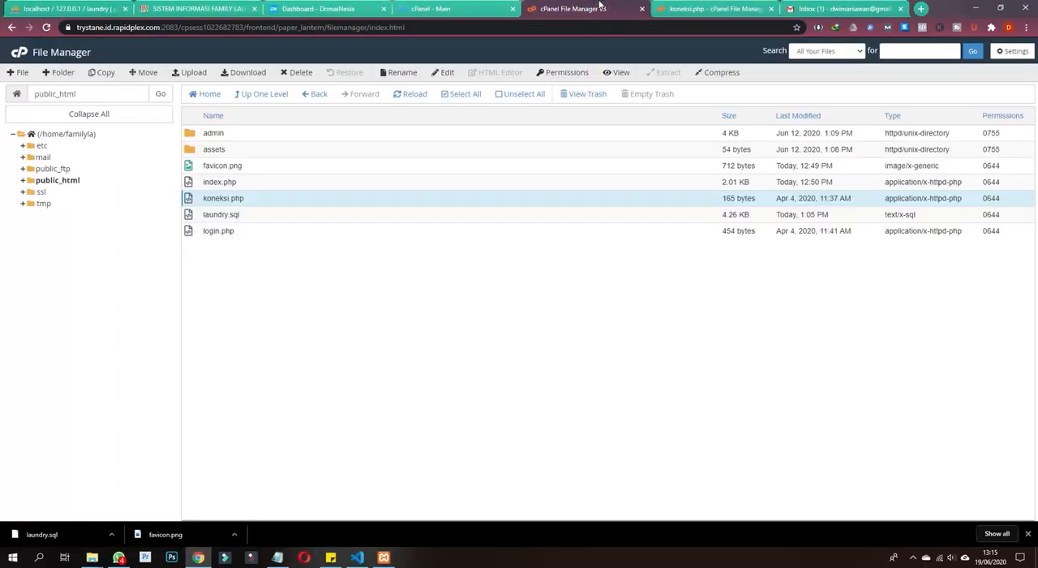
pyautogui.click(819, 8)
pyautogui.click(692, 26)
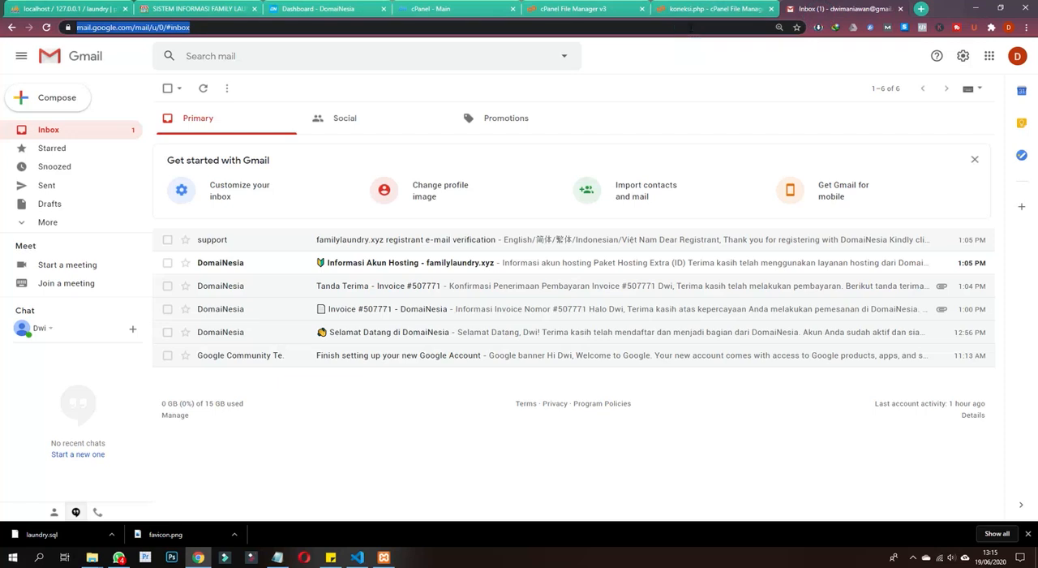
pyautogui.write('family')
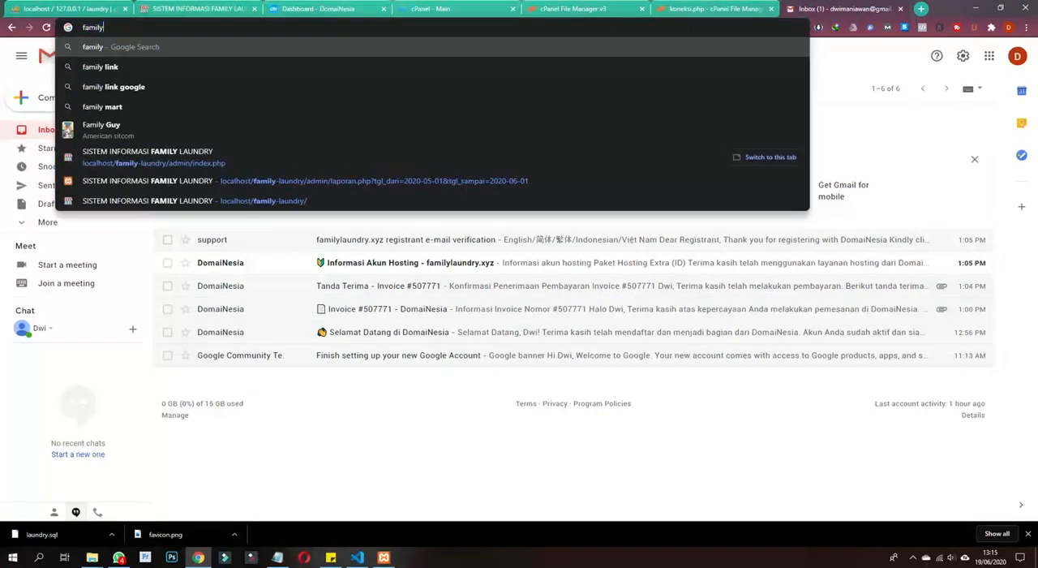
pyautogui.write('laundry.xyz')
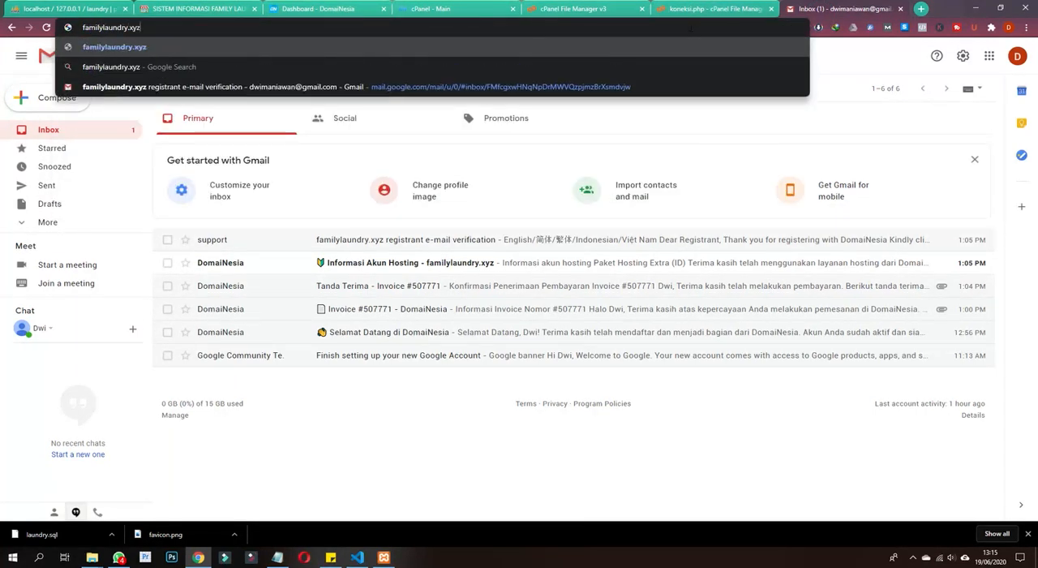
pyautogui.press('Return')
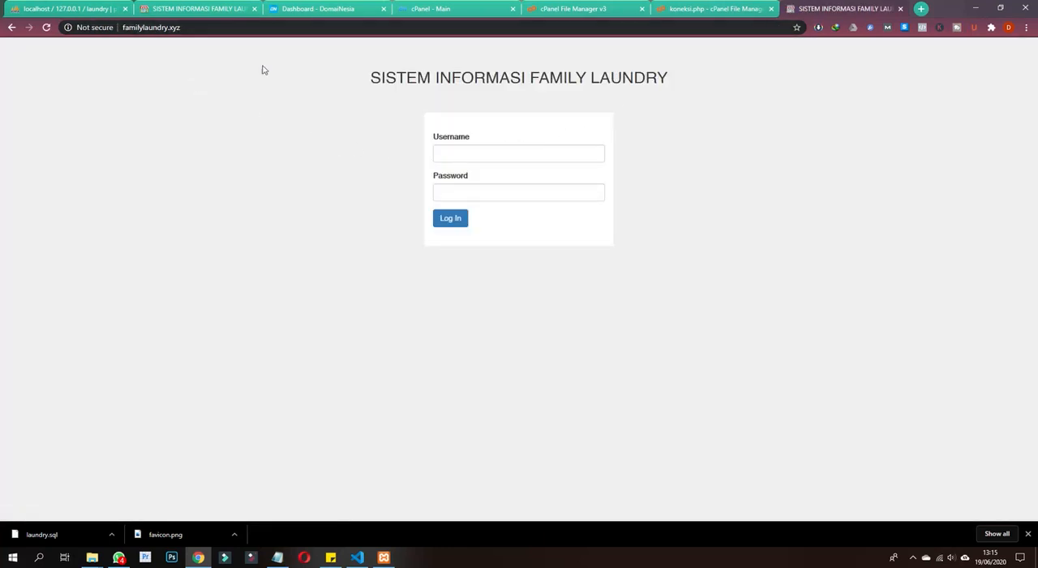
# - Log in to the Family Laundry site with the username admin and the account password
pyautogui.click(521, 149)
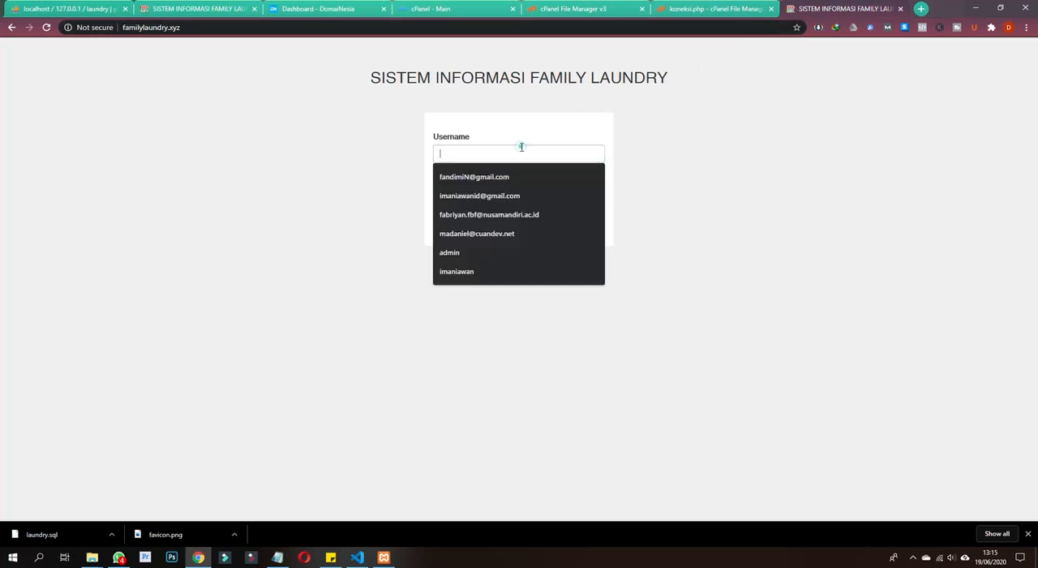
pyautogui.write('admin')
pyautogui.press('Tab')
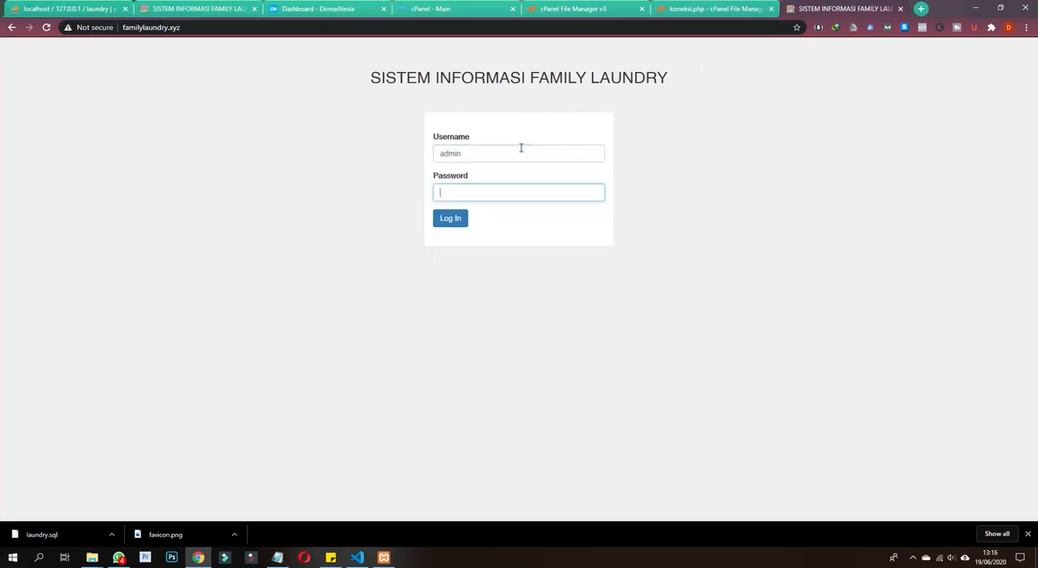
pyautogui.press('Return')
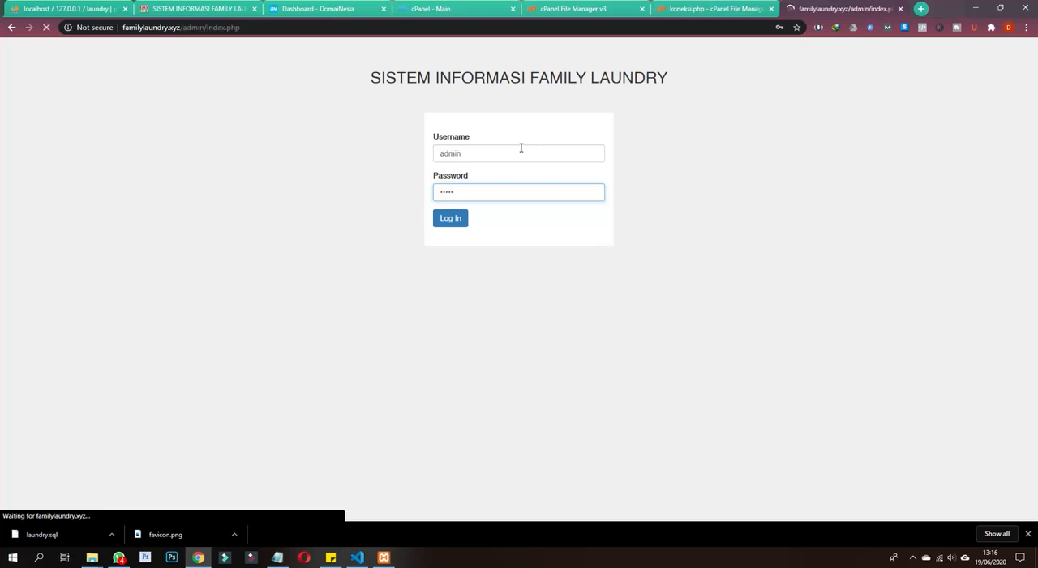
# - View the Transaksi page of the live site and highlight the familylaundry.xyz domain in its address
pyautogui.click(797, 43)
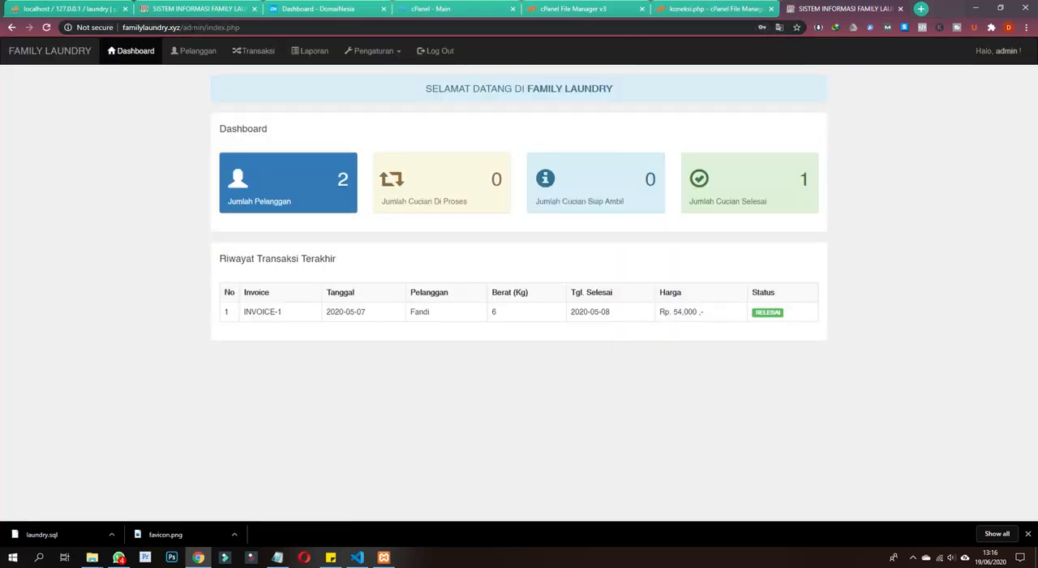
pyautogui.click(252, 51)
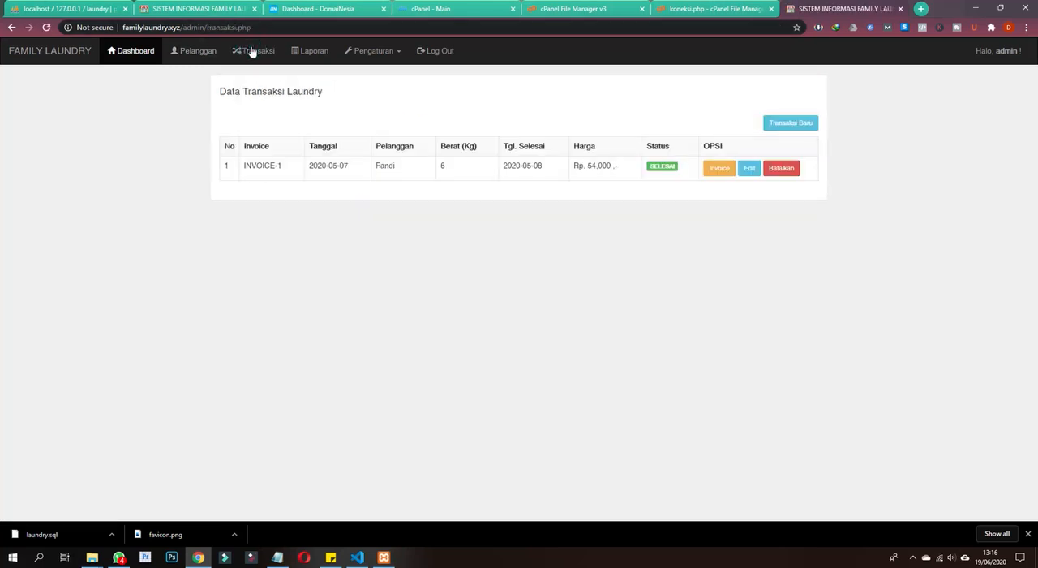
pyautogui.moveTo(157, 28); pyautogui.dragTo(252, 27)
pyautogui.click(259, 28)
pyautogui.click(183, 29)
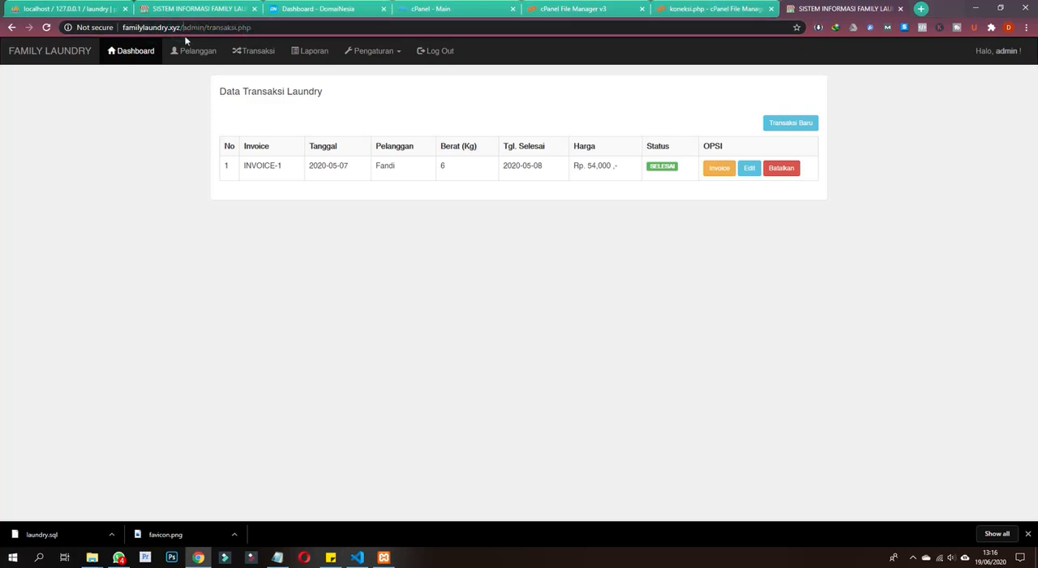
pyautogui.moveTo(179, 27); pyautogui.dragTo(93, 28)
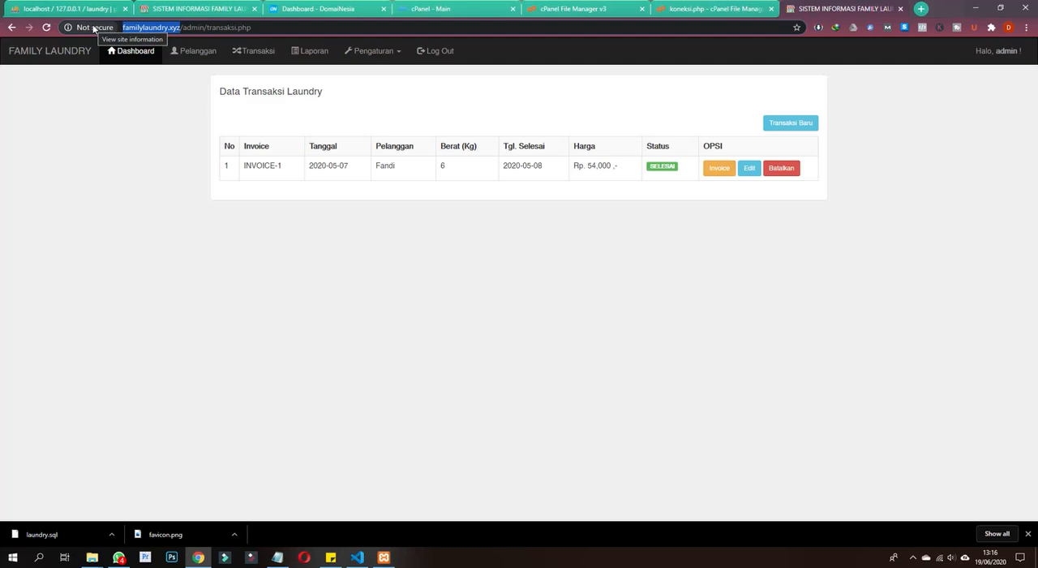
# - Check the Pengaturan Harga and Ganti Password pages of the live site, ending back on the Dashboard
pyautogui.click(387, 51)
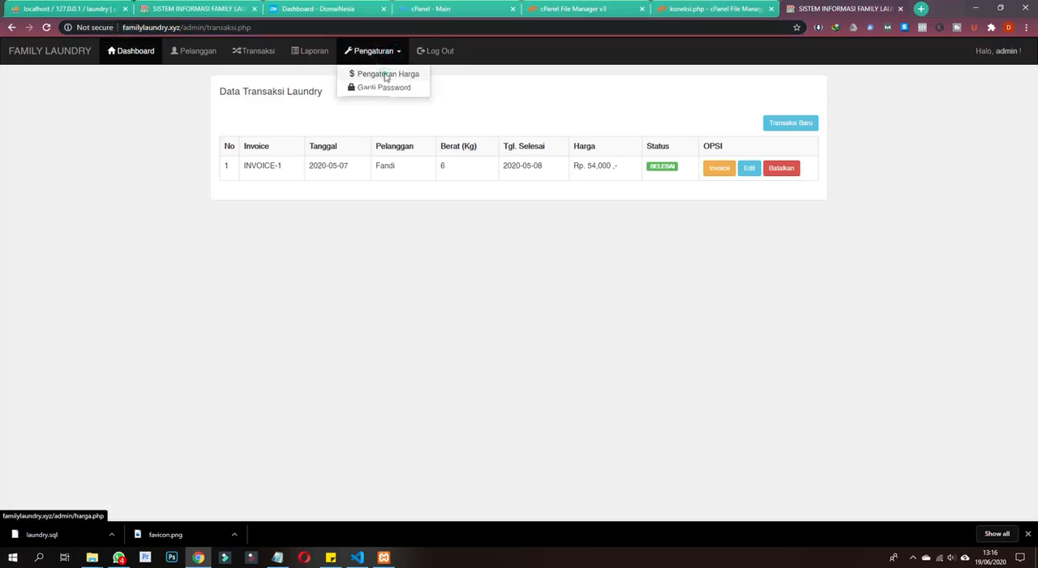
pyautogui.click(384, 73)
pyautogui.click(387, 52)
pyautogui.click(370, 87)
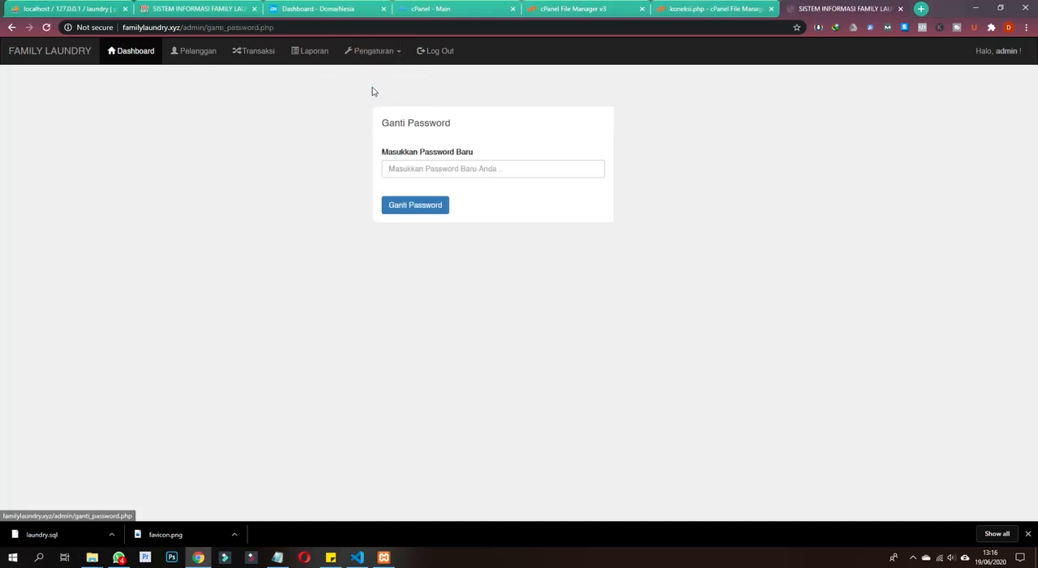
pyautogui.click(140, 58)
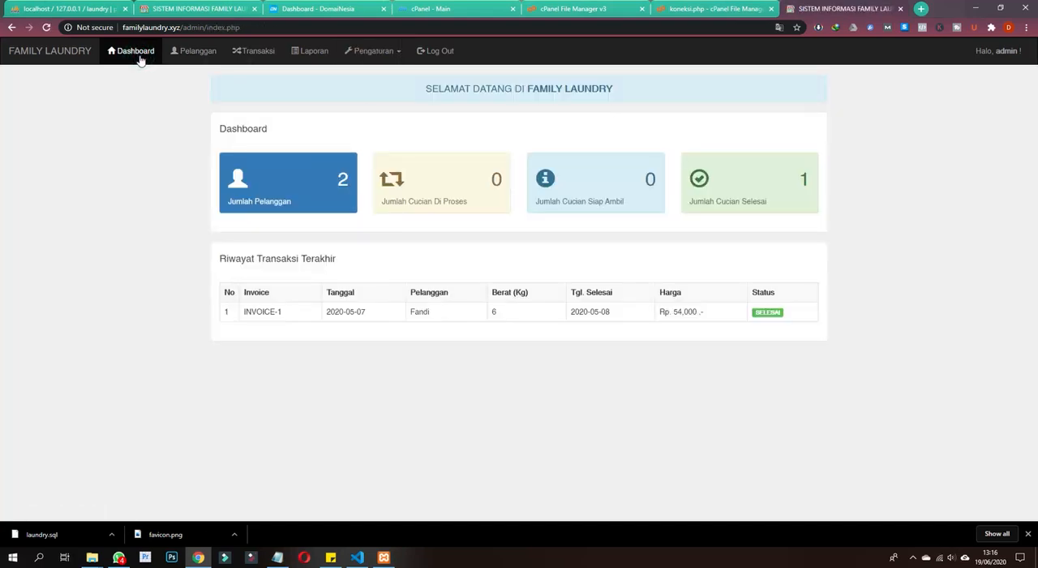